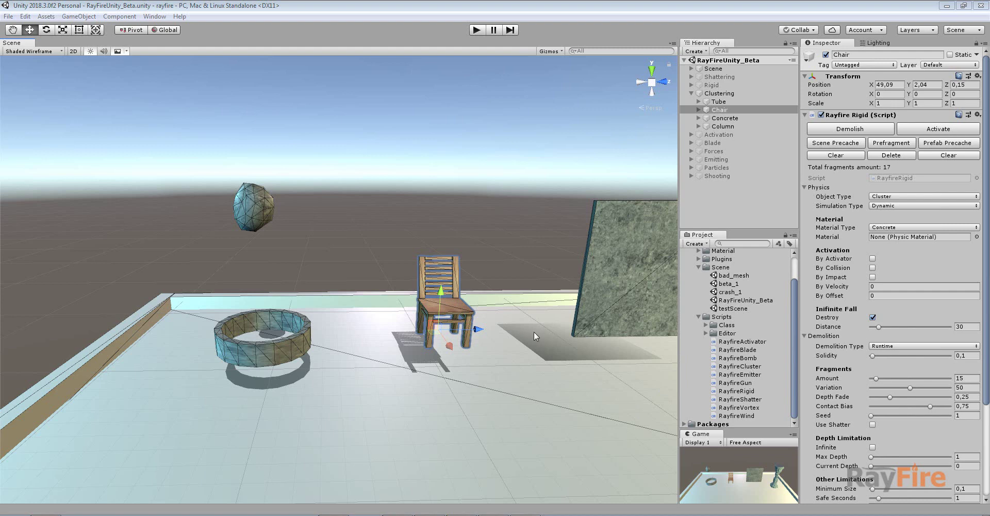
# - Add the RayfireRigid script to the rock hanging above the tube and collapse its Transform component
pyautogui.moveTo(396, 301); pyautogui.dragTo(456, 308, button='middle')
pyautogui.scroll(2, 298, 230)
pyautogui.click(307, 203)
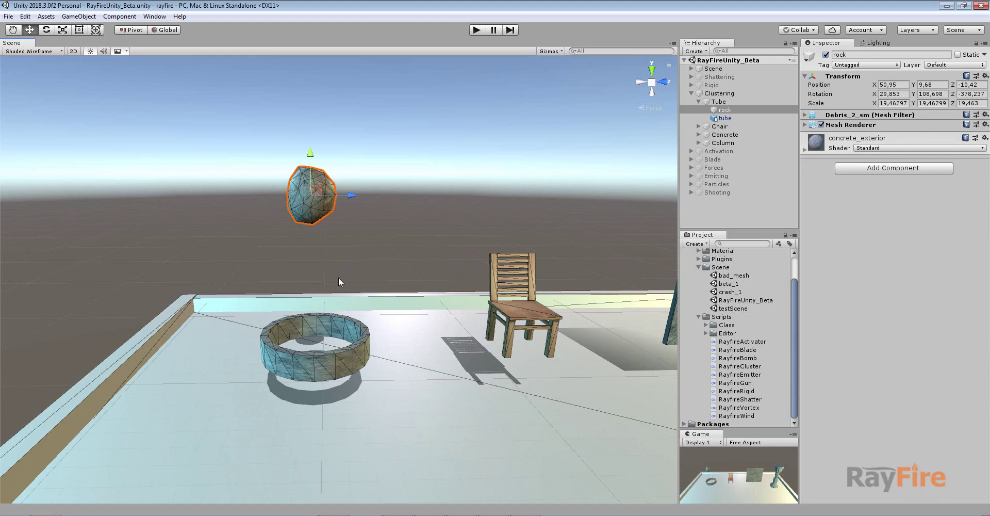
pyautogui.scroll(3, 339, 268)
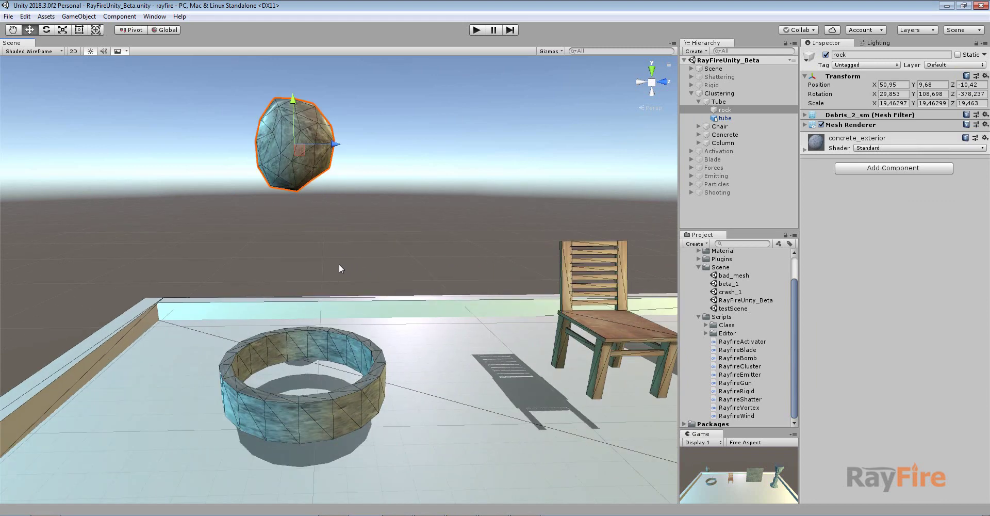
pyautogui.click(290, 334)
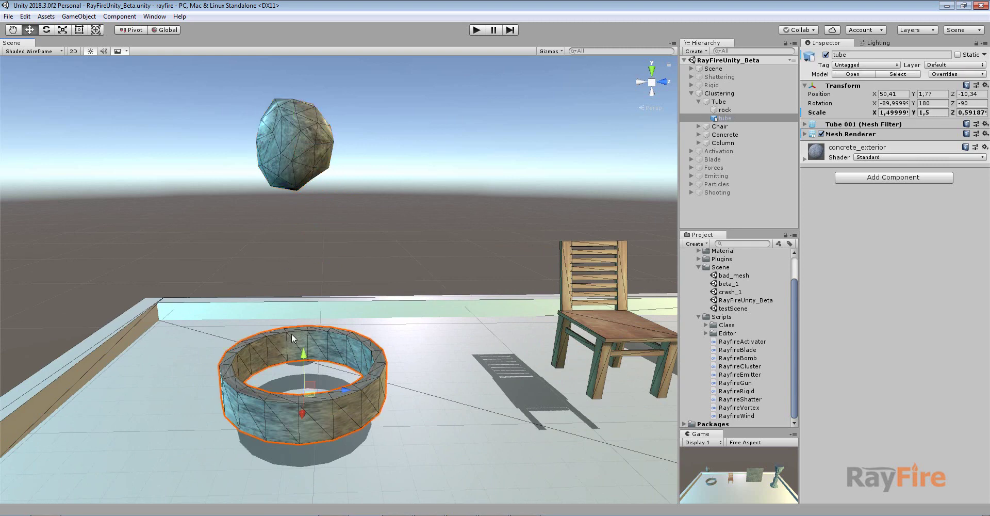
pyautogui.click(291, 154)
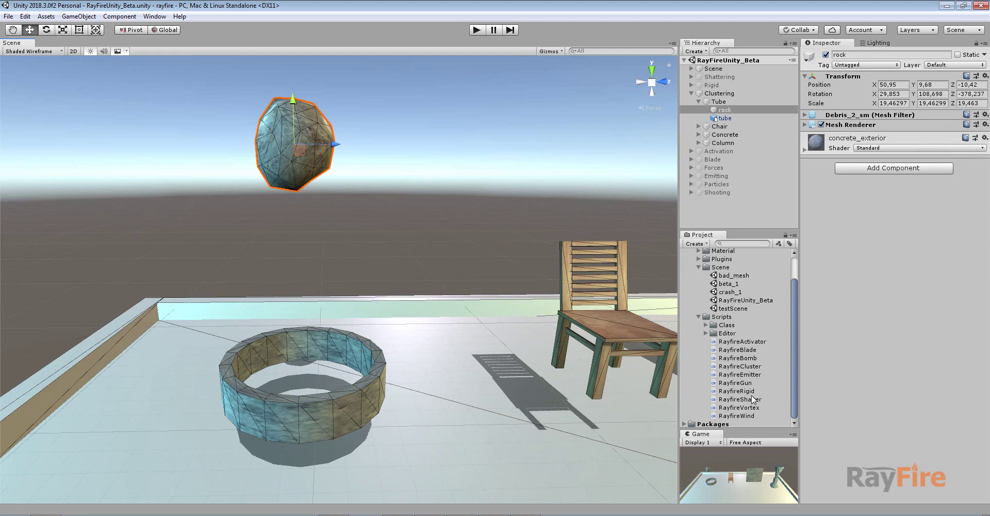
pyautogui.moveTo(738, 391); pyautogui.dragTo(867, 304)
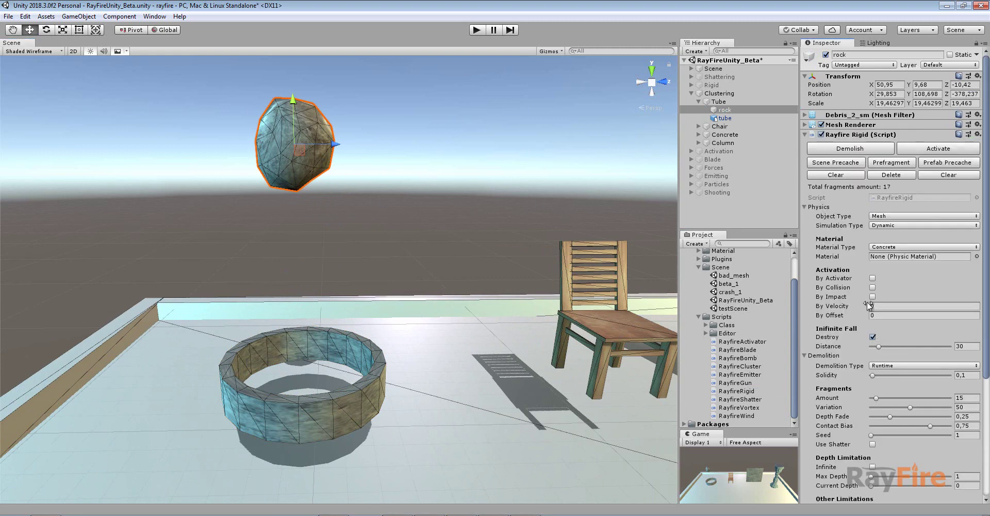
pyautogui.click(808, 76)
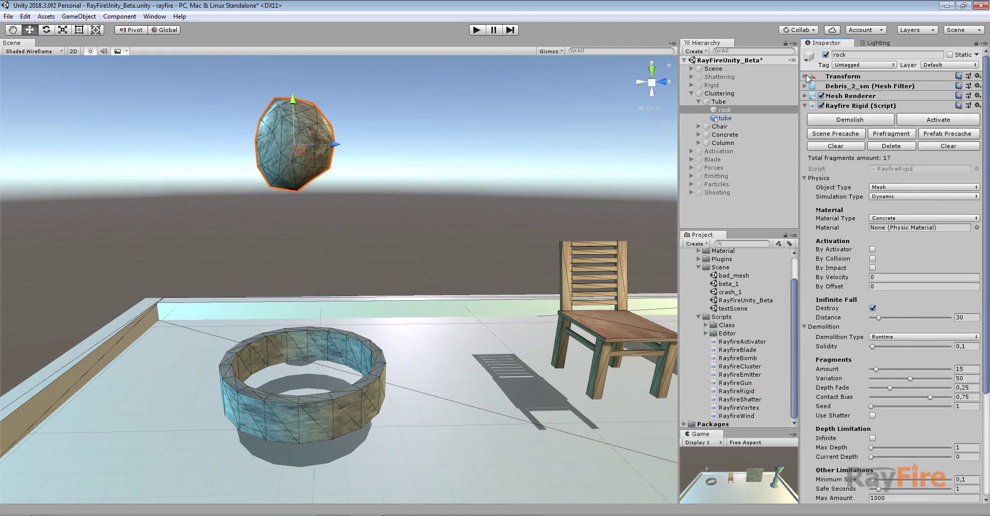
# - Keep the rock's Object Type as Mesh and add the RayfireRigid script to the tube
pyautogui.click(894, 187)
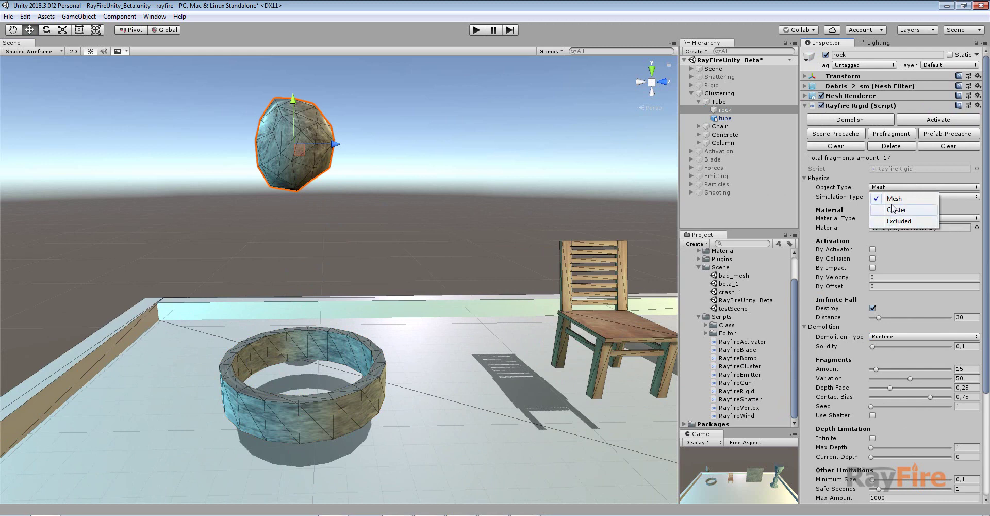
pyautogui.click(367, 382)
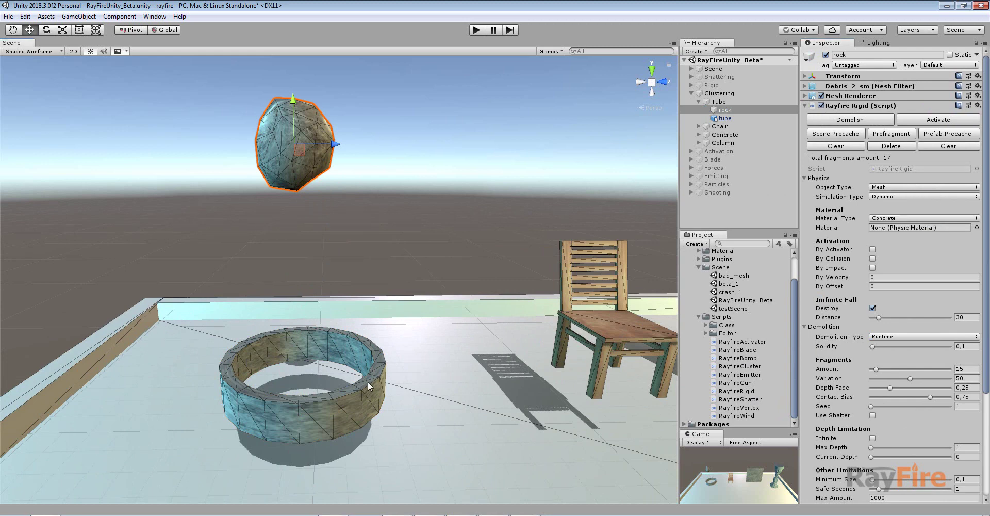
pyautogui.click(367, 382)
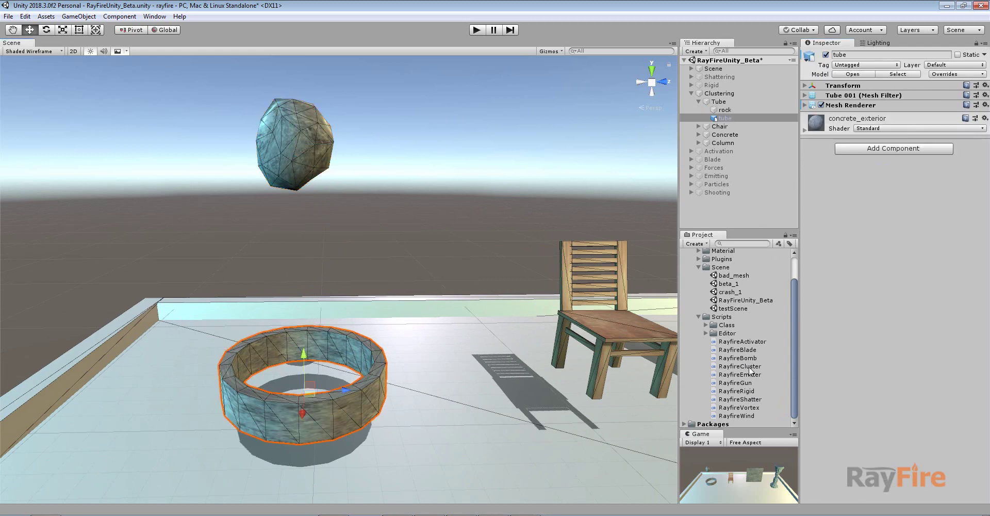
pyautogui.moveTo(748, 392); pyautogui.dragTo(857, 324)
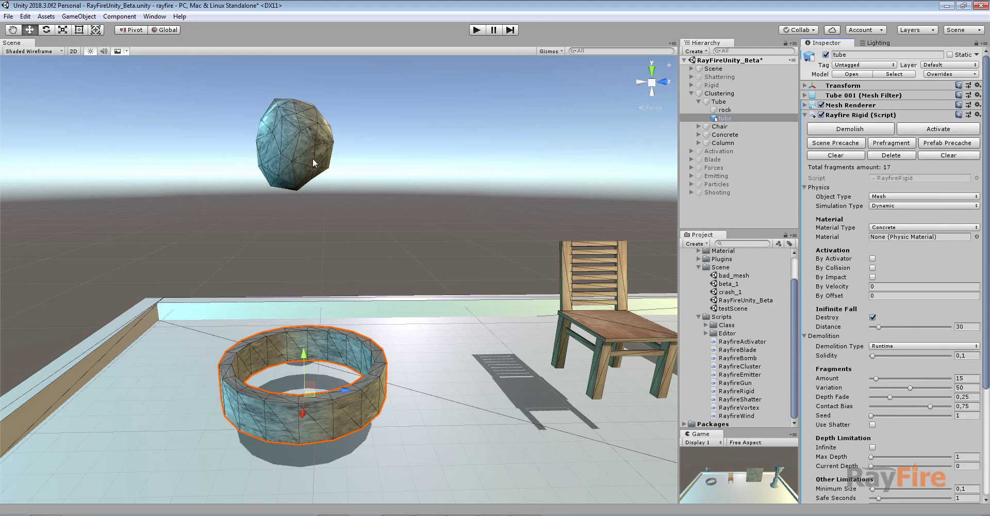
# - Set the Demolition Type to None for both the tube and the rock, and collapse the Demolition settings
pyautogui.click(901, 346)
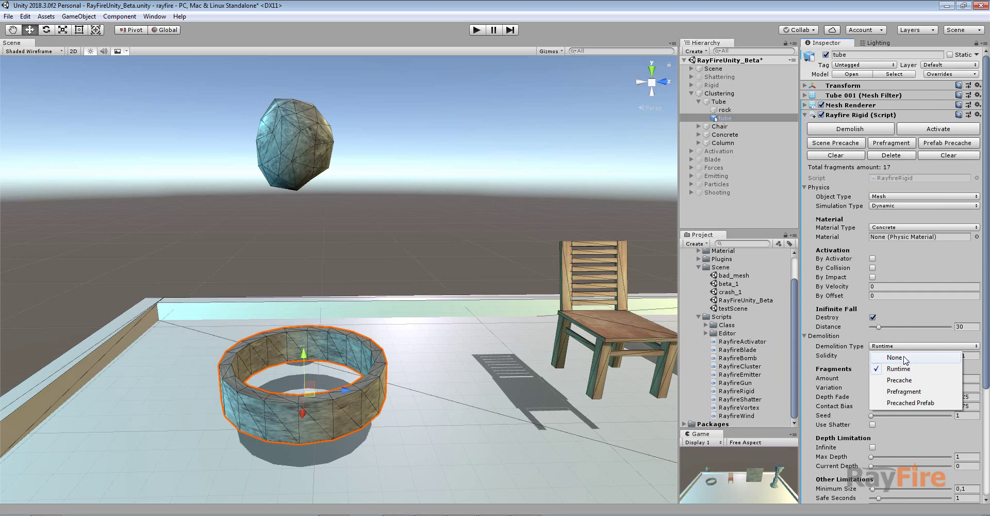
pyautogui.click(896, 358)
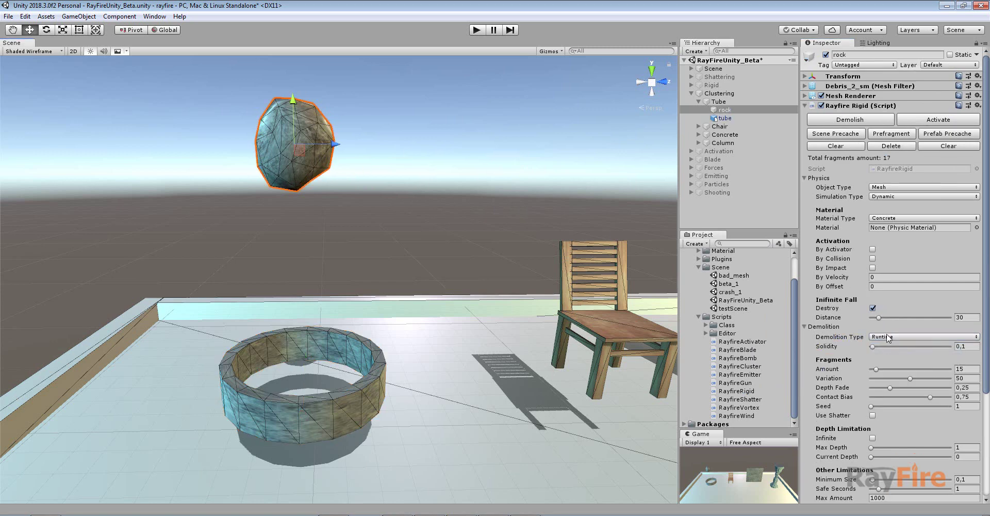
pyautogui.click(888, 338)
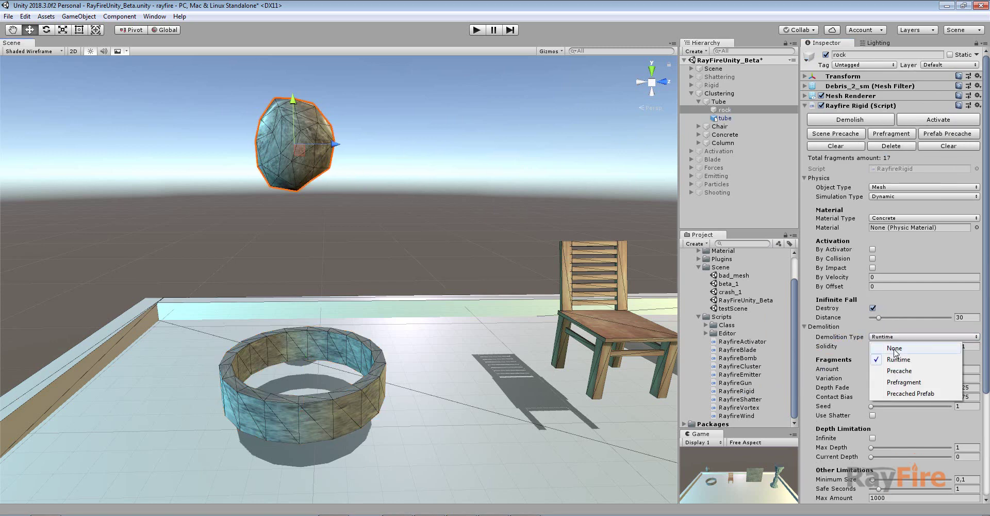
pyautogui.click(895, 350)
pyautogui.click(805, 326)
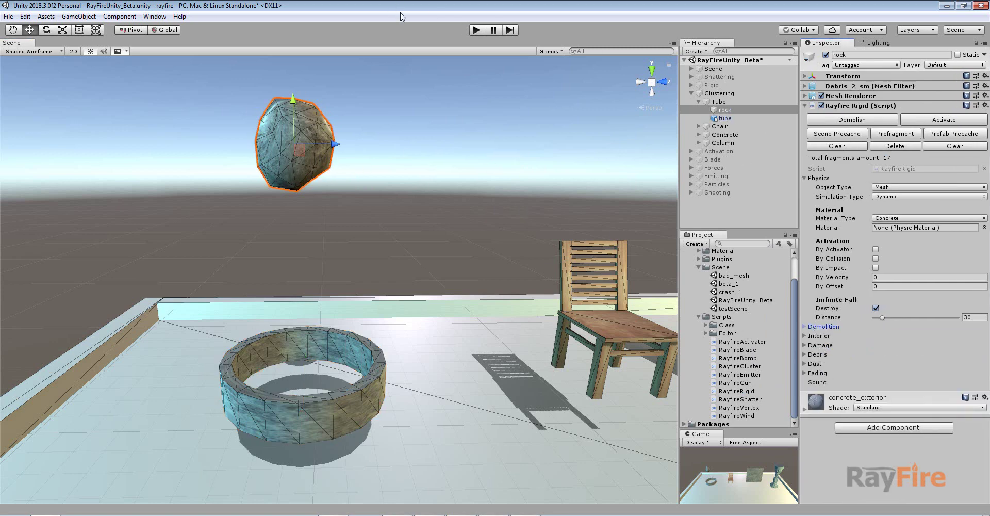
# - Run the simulation and examine from close up how the falling rock collides with the tube
pyautogui.click(477, 29)
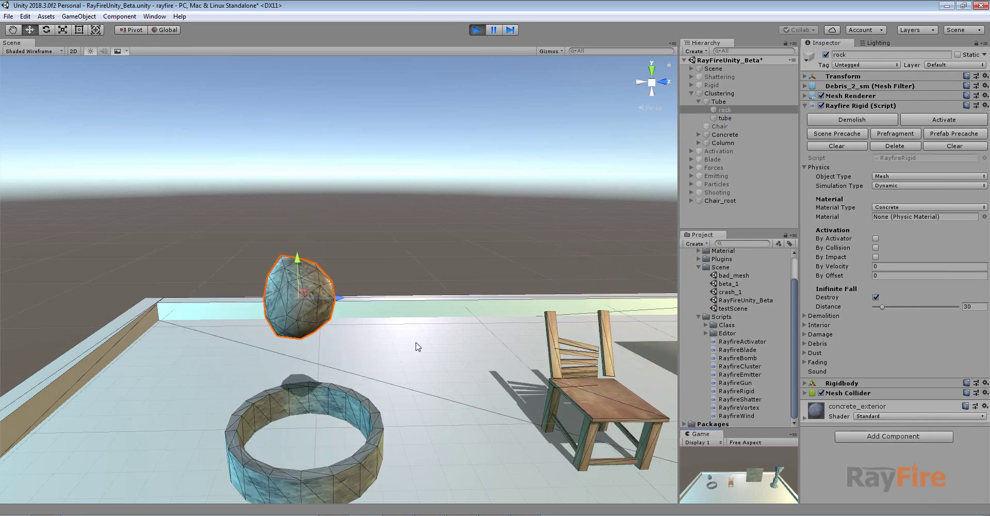
pyautogui.moveTo(314, 428); pyautogui.dragTo(350, 304, button='middle')
pyautogui.click(372, 333)
pyautogui.scroll(5, 364, 347)
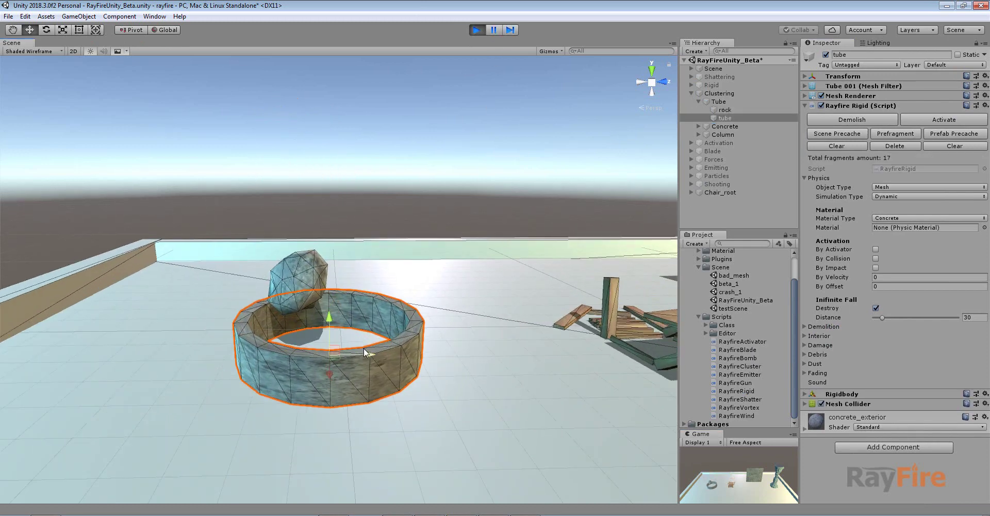
pyautogui.scroll(1, 357, 355)
pyautogui.keyDown('alt'); pyautogui.moveTo(309, 382); pyautogui.dragTo(374, 400); pyautogui.keyUp('alt')
pyautogui.moveTo(373, 401); pyautogui.dragTo(353, 285, button='middle')
pyautogui.keyDown('alt'); pyautogui.moveTo(354, 284); pyautogui.dragTo(379, 323); pyautogui.keyUp('alt')
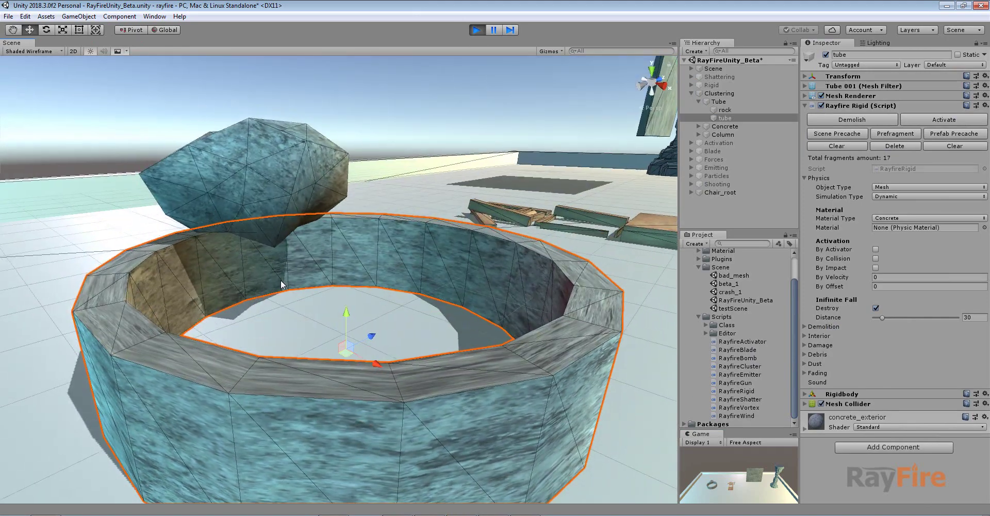
pyautogui.keyDown('alt'); pyautogui.moveTo(280, 279); pyautogui.dragTo(376, 286); pyautogui.keyUp('alt')
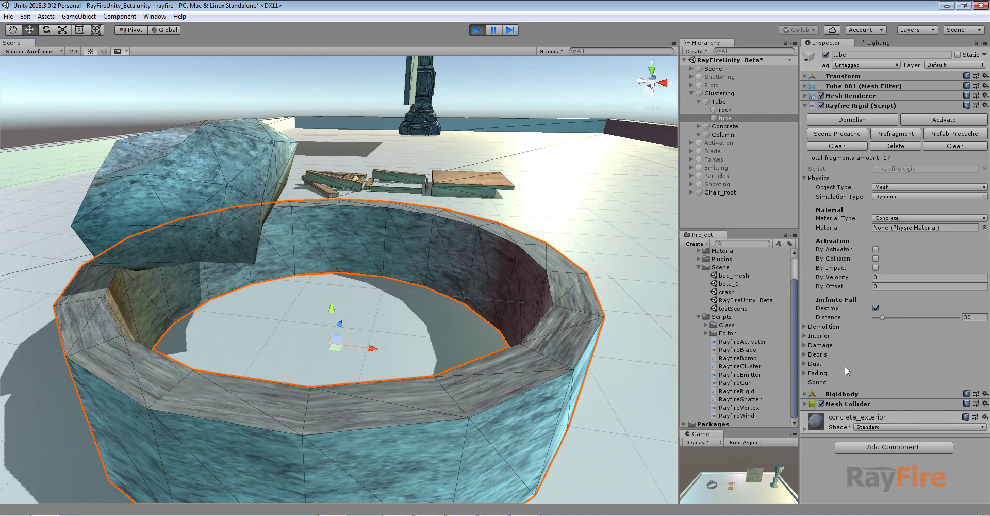
# - Examine the tube's Mesh Collider and its Convex option, and stop the simulation
pyautogui.click(805, 403)
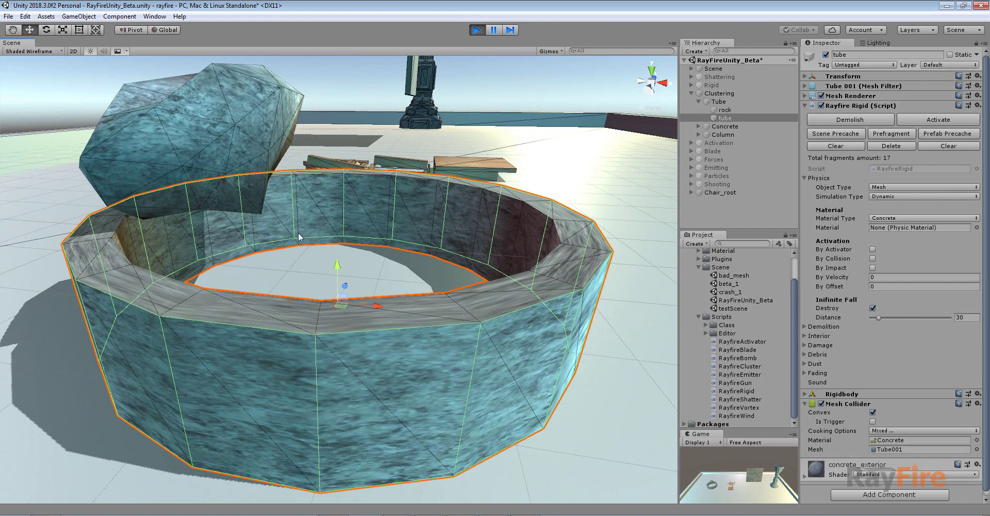
pyautogui.keyDown('alt'); pyautogui.moveTo(298, 203); pyautogui.dragTo(354, 212); pyautogui.keyUp('alt')
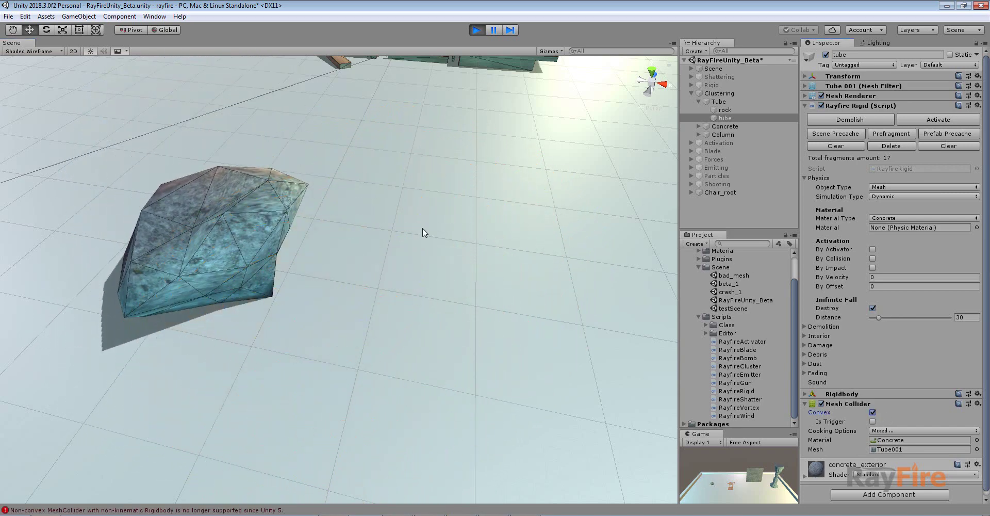
pyautogui.click(476, 30)
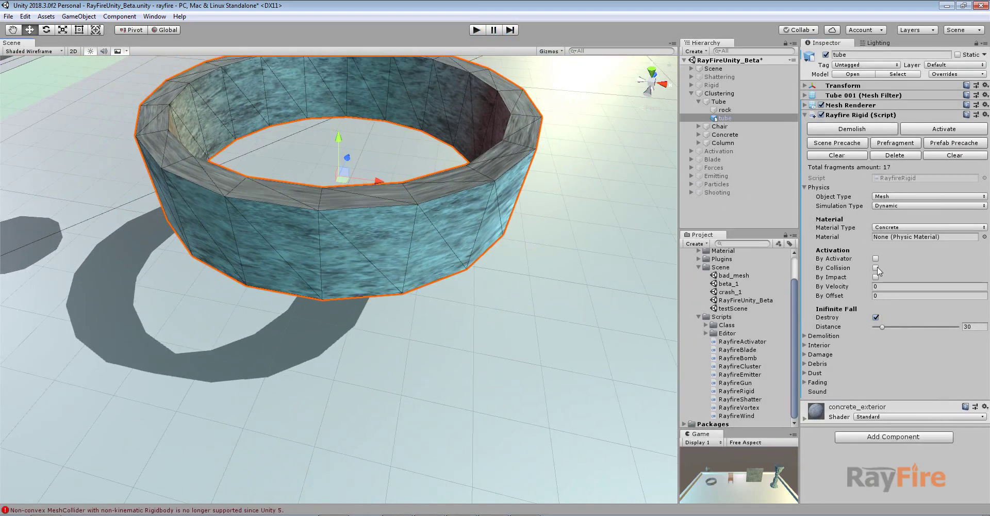
# - Set the tube's Simulation Type to Kinematic
pyautogui.click(881, 209)
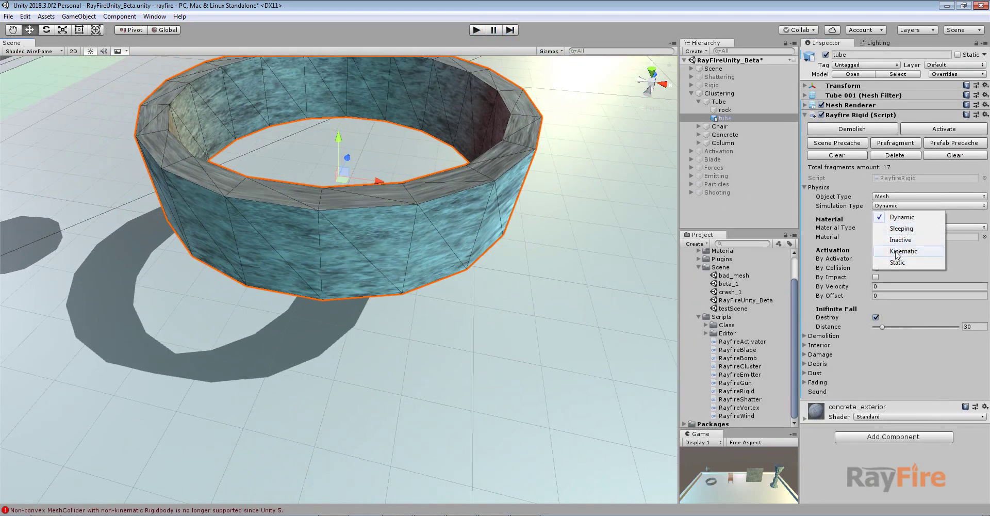
pyautogui.click(896, 250)
pyautogui.moveTo(524, 166); pyautogui.dragTo(574, 291, button='middle')
pyautogui.keyDown('alt'); pyautogui.moveTo(574, 290); pyautogui.dragTo(327, 247); pyautogui.keyUp('alt')
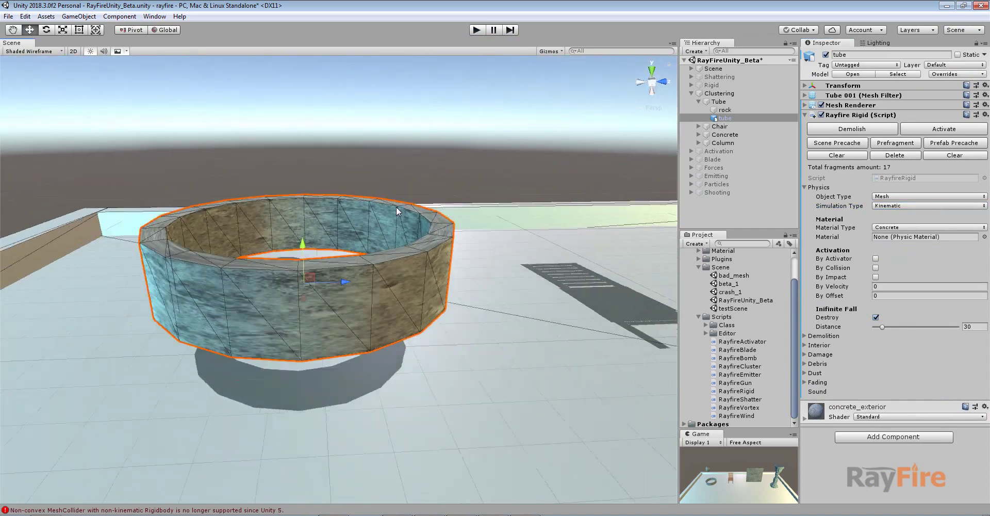
pyautogui.moveTo(337, 249); pyautogui.dragTo(371, 310, button='middle')
pyautogui.moveTo(371, 310)
pyautogui.keyDown('alt'); pyautogui.mouseDown()
pyautogui.moveTo(364, 354)
pyautogui.moveTo(364, 299)
pyautogui.mouseUp(); pyautogui.keyUp('alt')
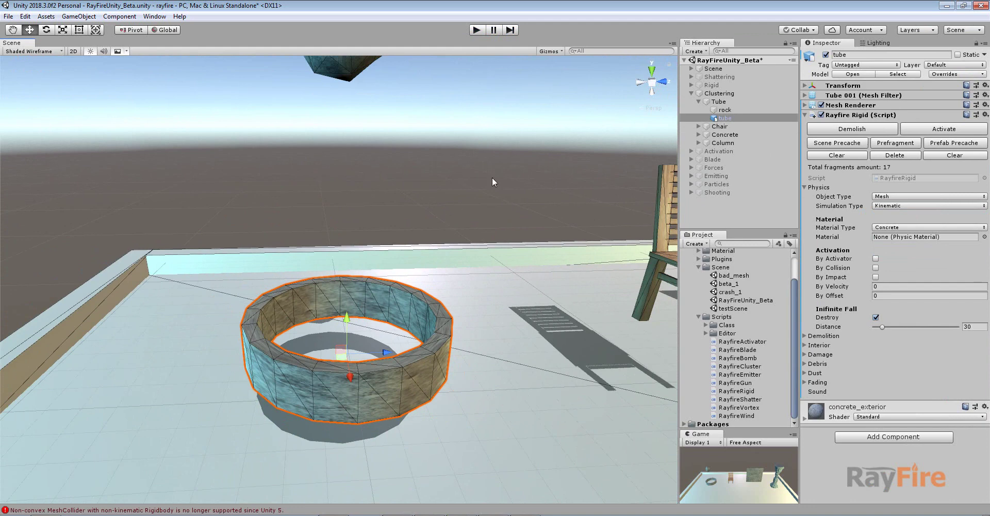
# - Run the simulation to check how the falling rock interacts with the kinematic tube, and stop it
pyautogui.click(479, 32)
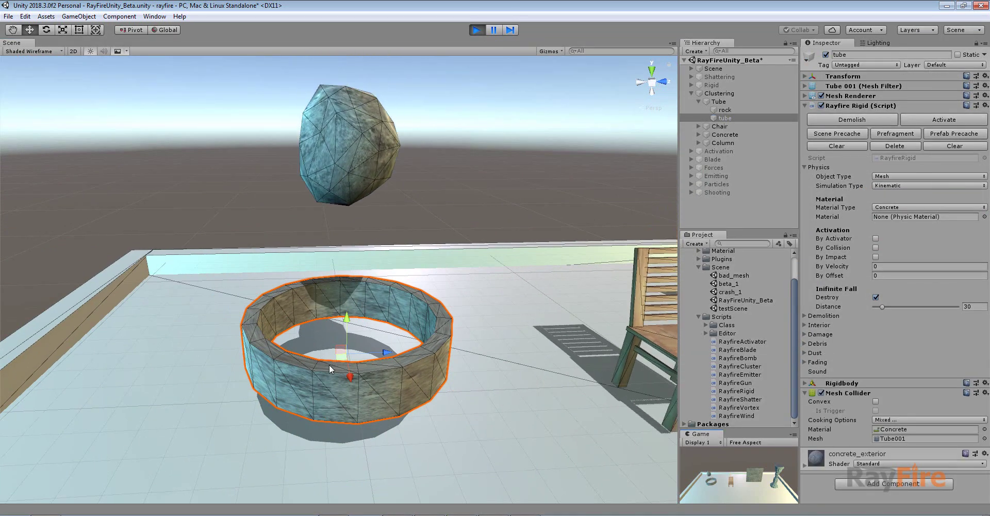
pyautogui.keyDown('alt'); pyautogui.moveTo(329, 364); pyautogui.dragTo(347, 332); pyautogui.keyUp('alt')
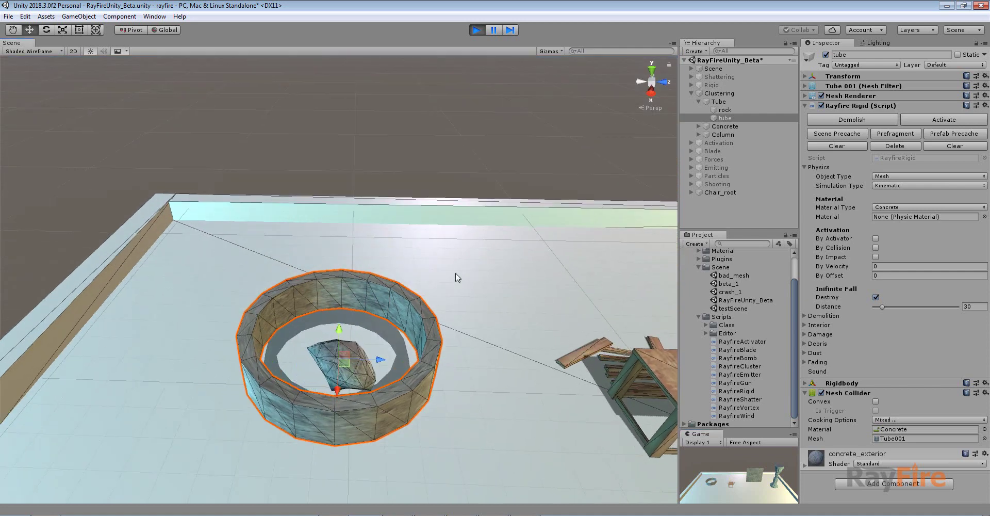
pyautogui.click(477, 31)
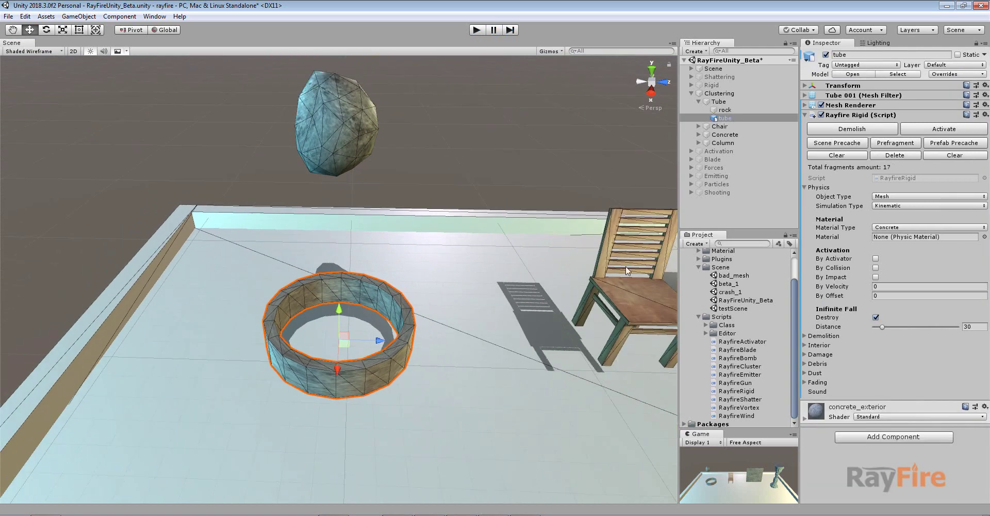
# - Remove the Rayfire Rigid component from the Chair object
pyautogui.click(615, 304)
pyautogui.click(700, 127)
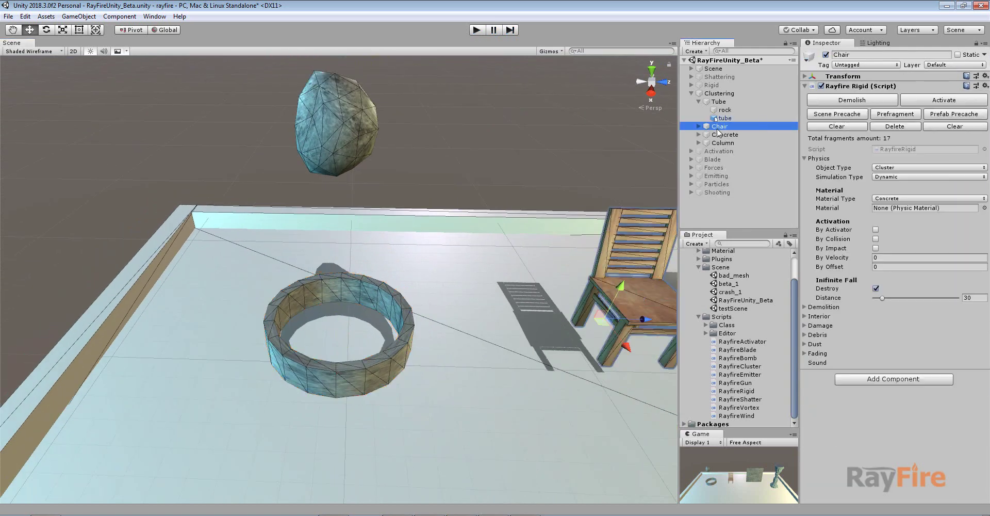
pyautogui.click(985, 86)
pyautogui.click(918, 135)
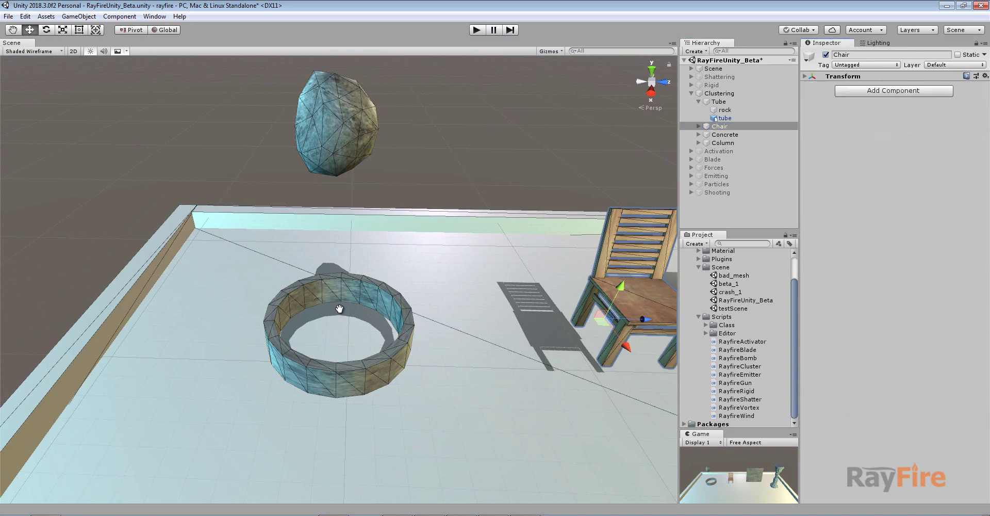
# - Remove the Rayfire Rigid component from the tube
pyautogui.moveTo(329, 285); pyautogui.dragTo(417, 270, button='middle')
pyautogui.click(417, 271)
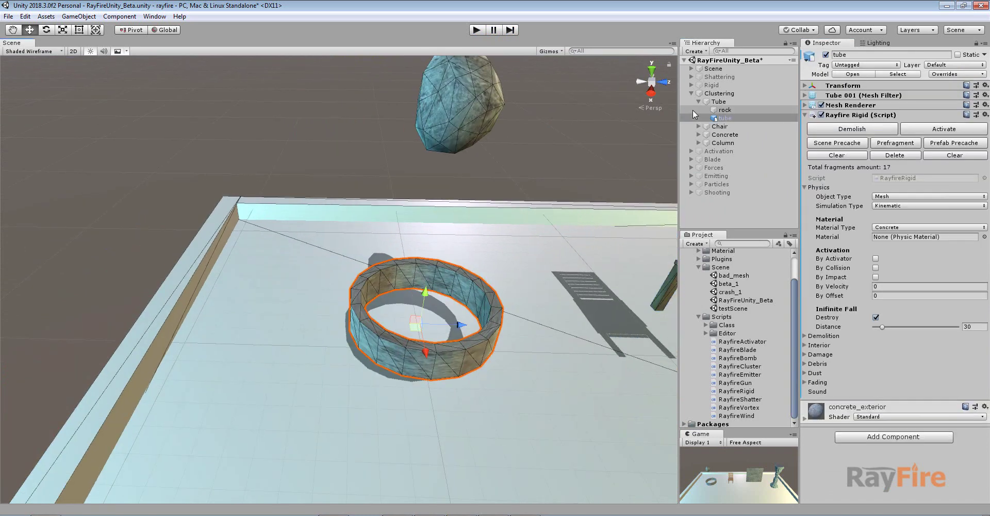
pyautogui.click(699, 268)
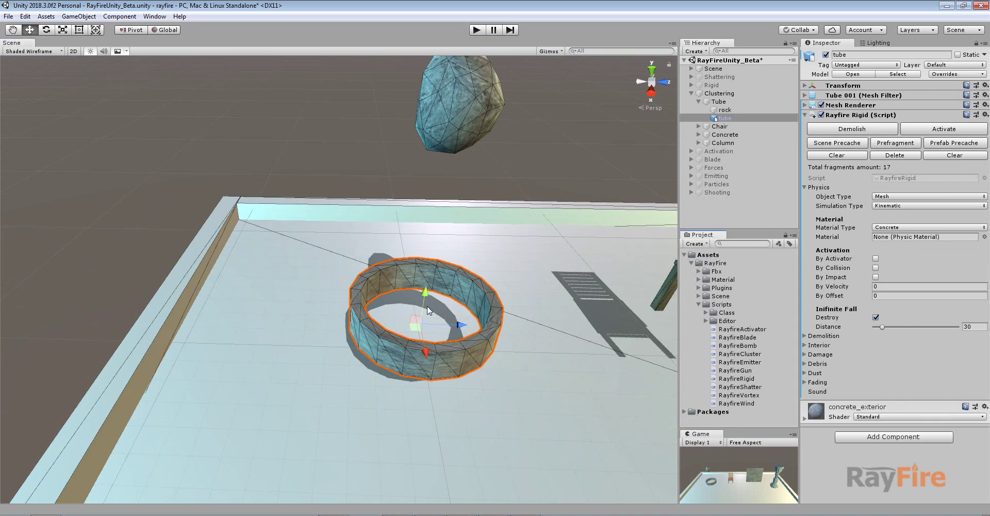
pyautogui.press('f')
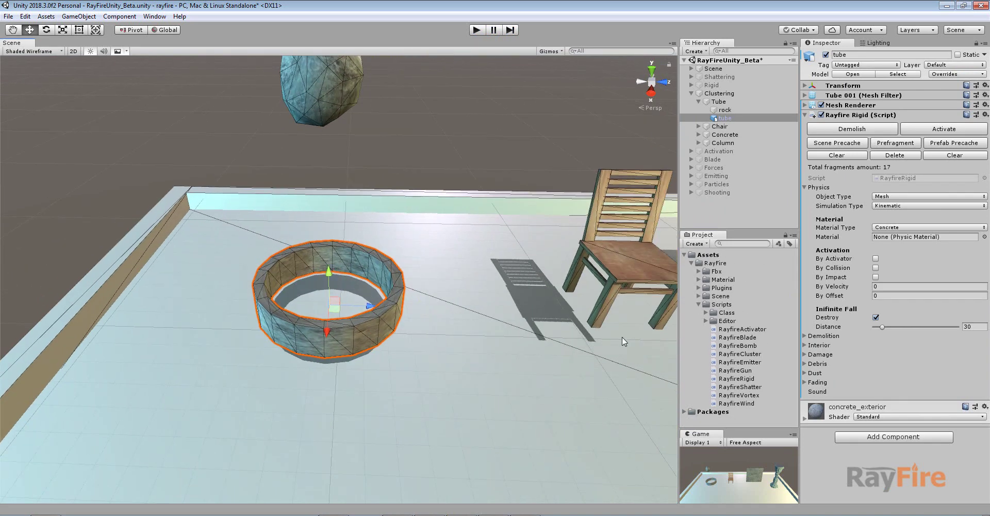
pyautogui.click(985, 115)
pyautogui.click(928, 175)
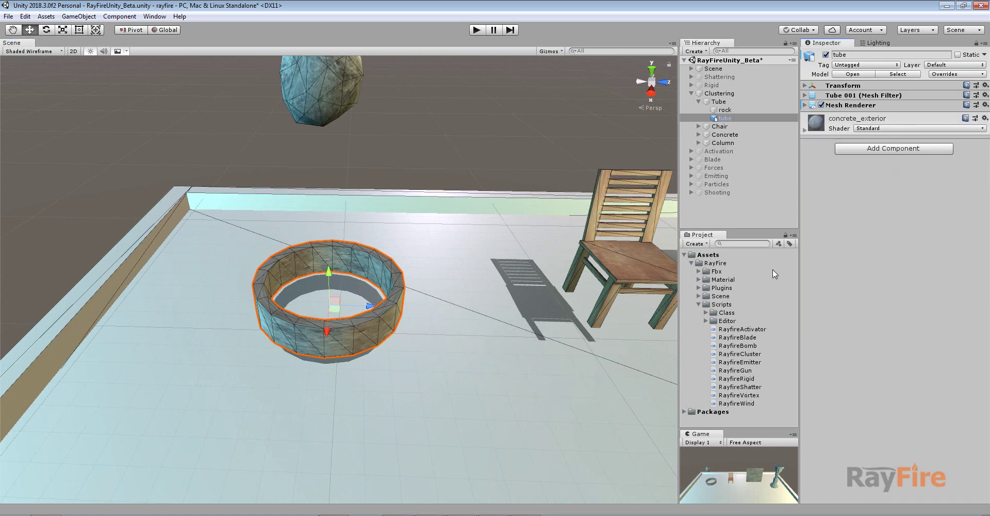
# - Add a Rayfire Shatter component to the tube and fragment it with the Voronoi type and an Amount of 30
pyautogui.moveTo(750, 388); pyautogui.dragTo(863, 314)
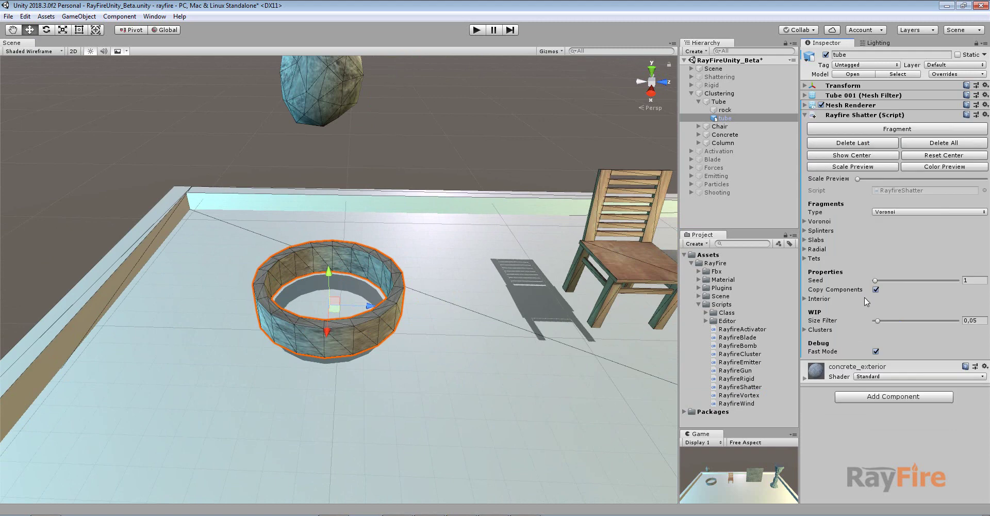
pyautogui.click(824, 222)
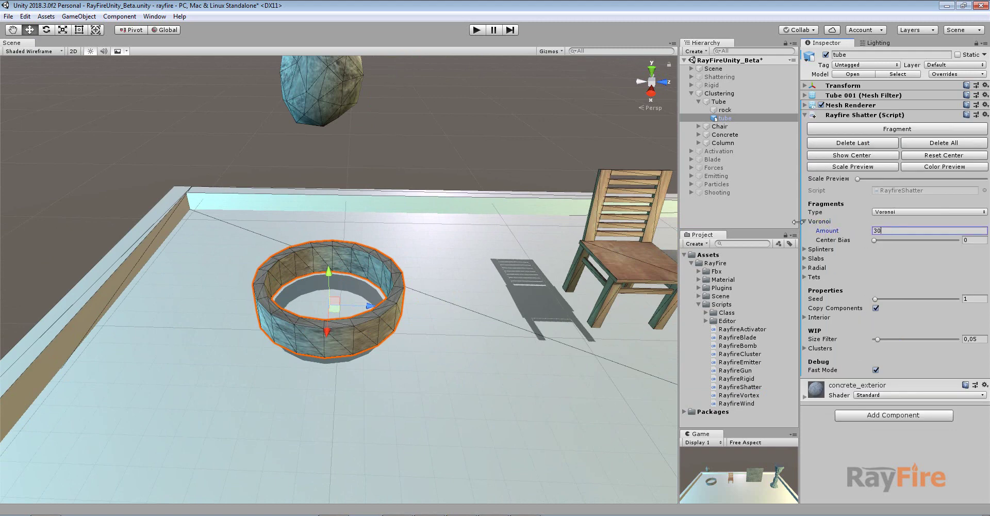
pyautogui.click(888, 130)
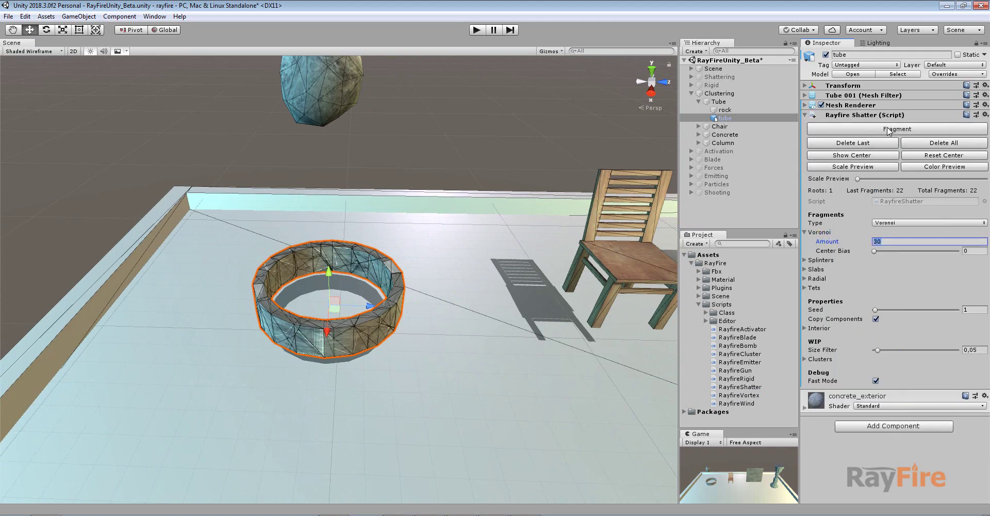
# - Move the tube_root fragment group into the Tube group and deactivate the original tube object
pyautogui.click(705, 200)
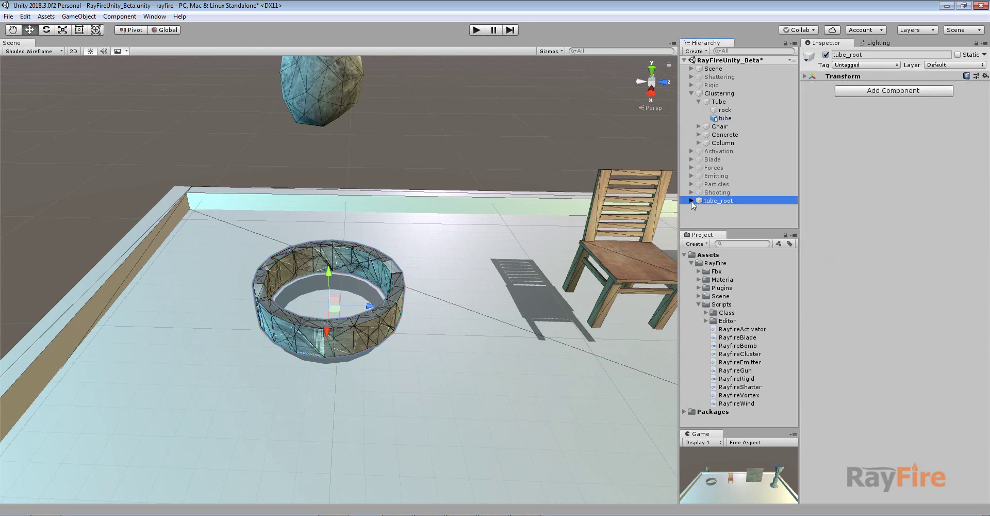
pyautogui.click(691, 201)
pyautogui.scroll(-5, 731, 147)
pyautogui.scroll(3, 731, 147)
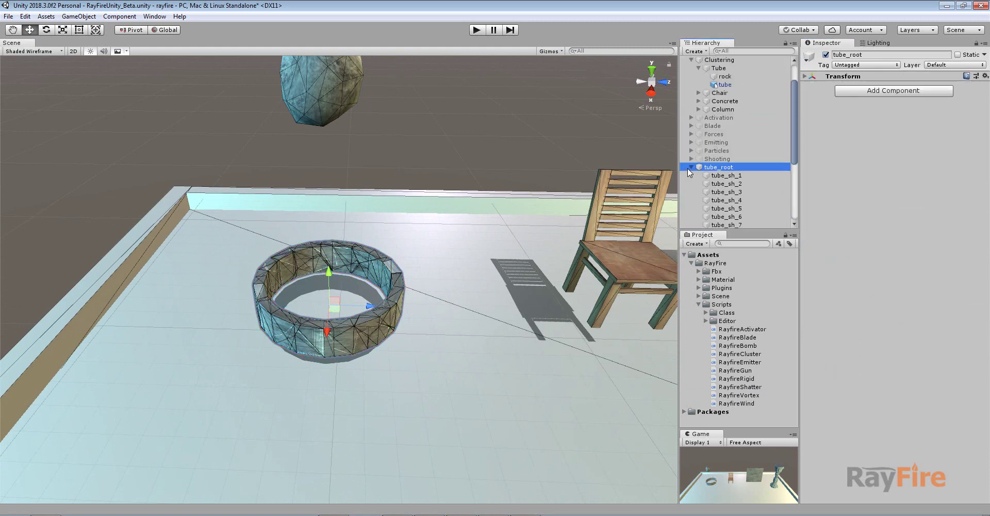
pyautogui.click(691, 167)
pyautogui.moveTo(722, 201); pyautogui.dragTo(726, 119)
pyautogui.click(725, 127)
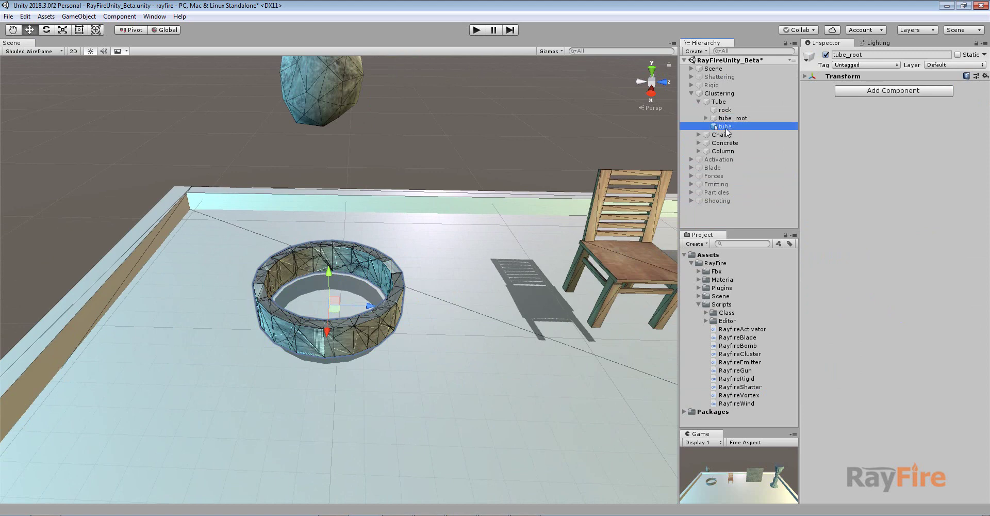
pyautogui.click(826, 55)
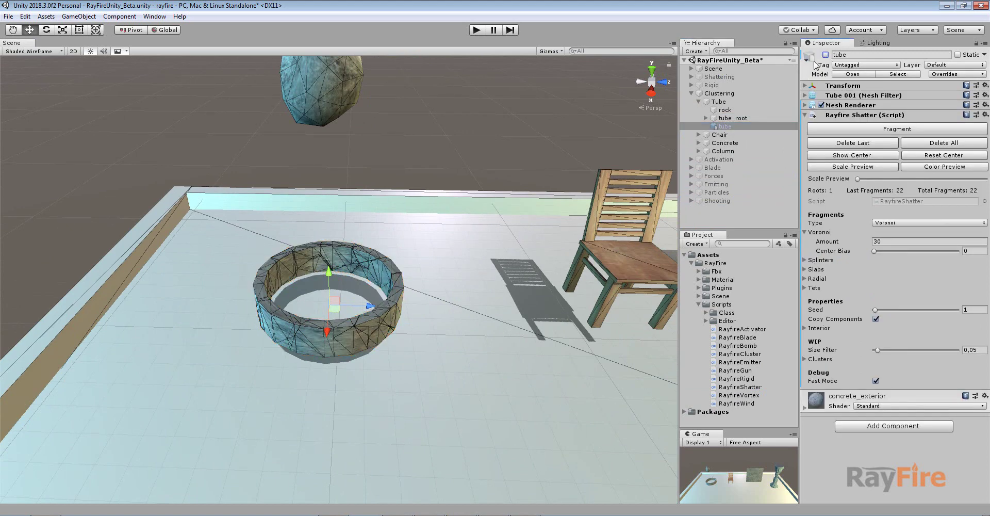
# - Examine the tube fragments under tube_root individually and all together in the scene
pyautogui.click(726, 118)
pyautogui.click(705, 118)
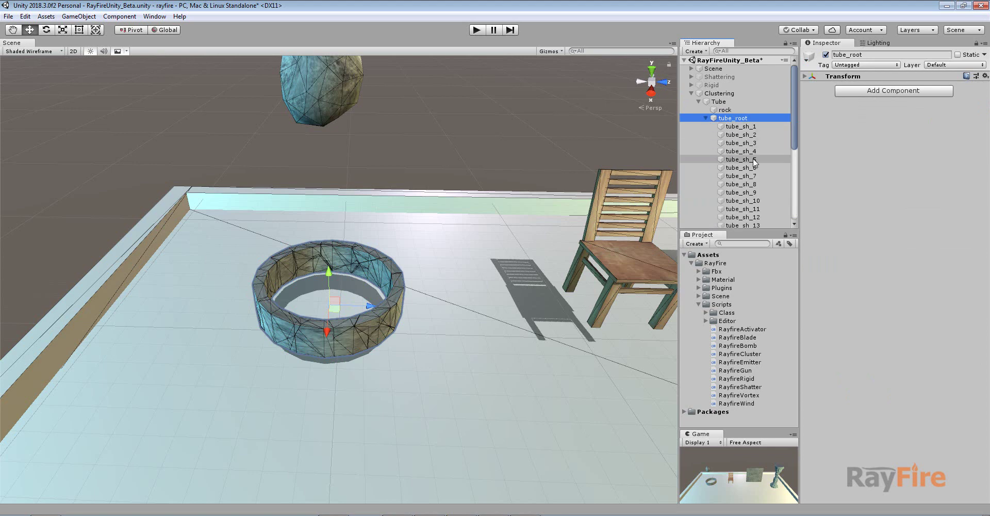
pyautogui.scroll(-4, 753, 159)
pyautogui.click(743, 134)
pyautogui.click(743, 167)
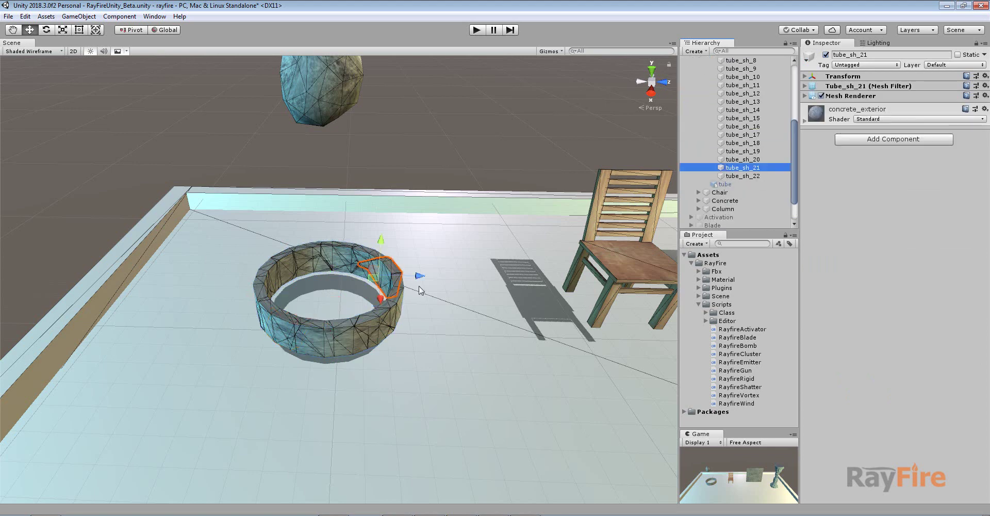
pyautogui.moveTo(144, 210); pyautogui.dragTo(407, 366)
pyautogui.press('f')
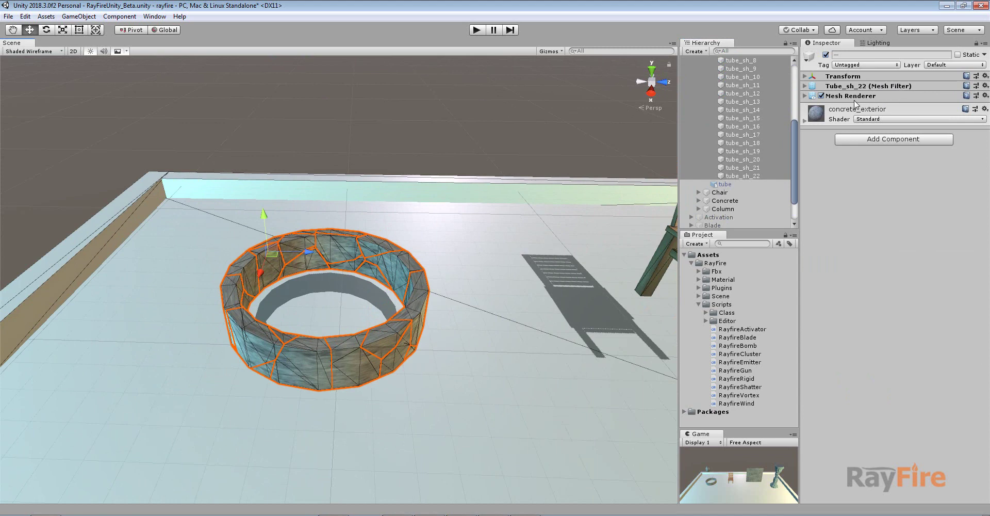
pyautogui.moveTo(422, 234); pyautogui.dragTo(413, 289, button='middle')
pyautogui.scroll(-3, 413, 288)
pyautogui.scroll(4, 737, 140)
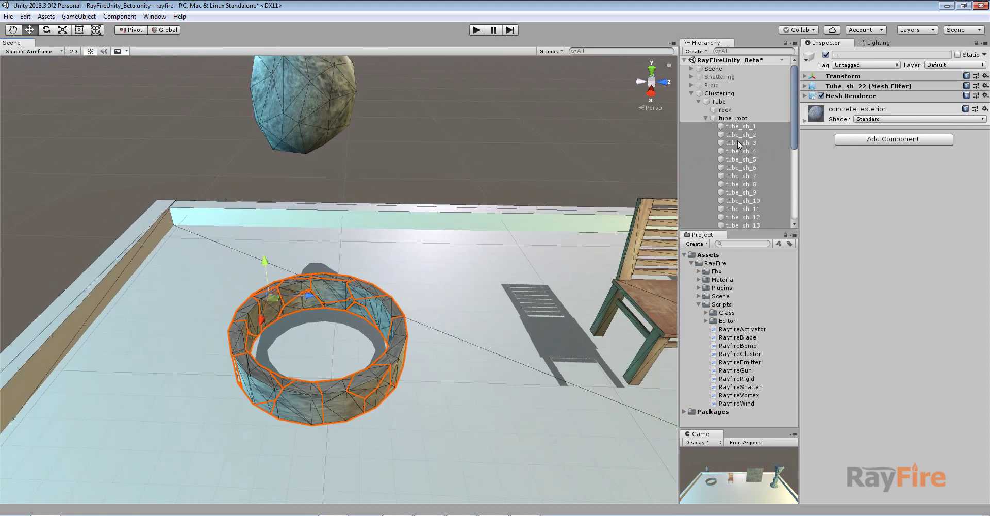
# - Add a Rayfire Rigid component to tube_root and set its Object Type to Cluster
pyautogui.click(733, 118)
pyautogui.press('Left')
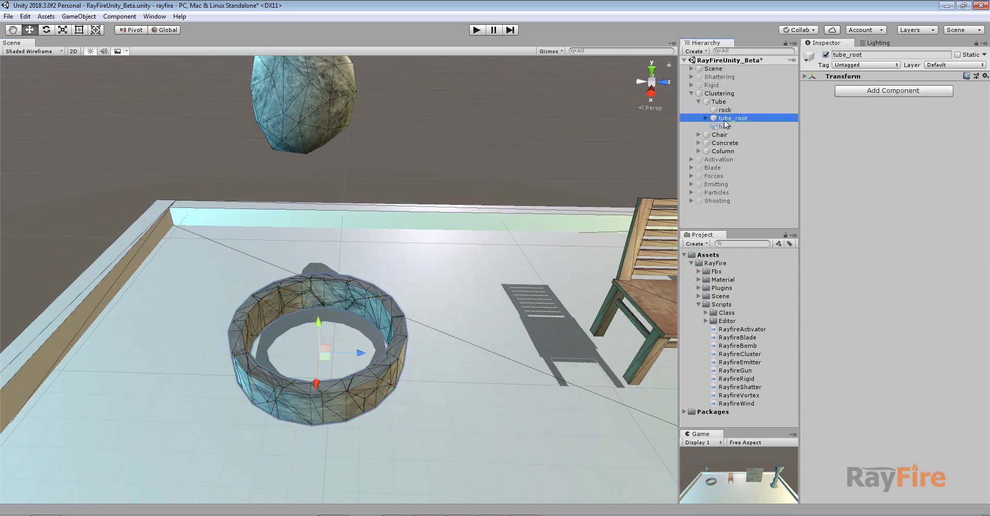
pyautogui.click(706, 118)
pyautogui.click(706, 118)
pyautogui.moveTo(748, 380); pyautogui.dragTo(862, 300)
pyautogui.click(888, 168)
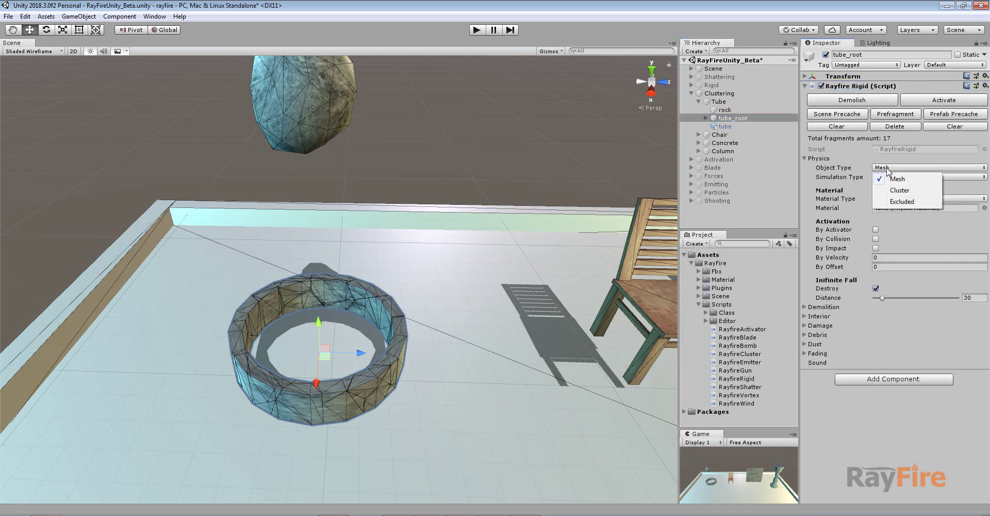
pyautogui.click(901, 190)
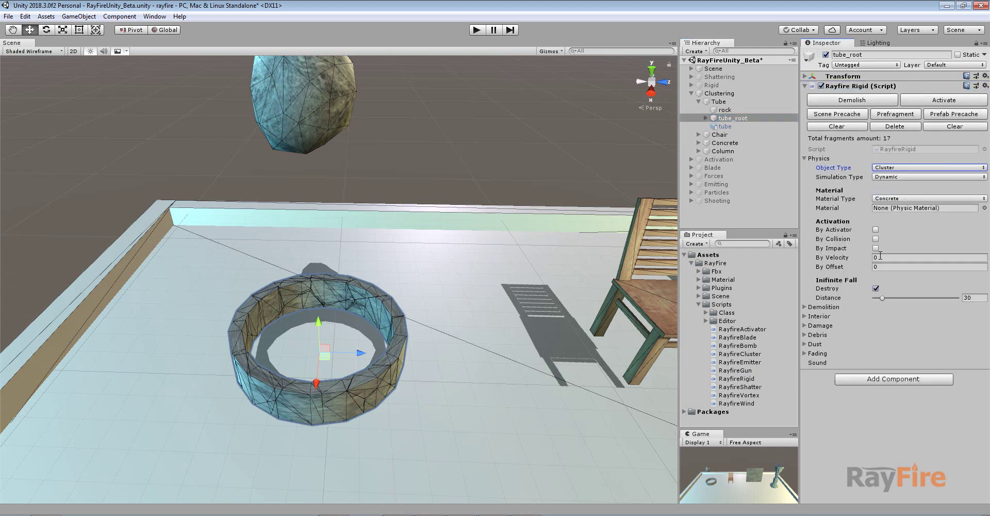
# - Set the Demolition Type of tube_root's Rayfire Rigid component to None
pyautogui.click(824, 307)
pyautogui.click(875, 318)
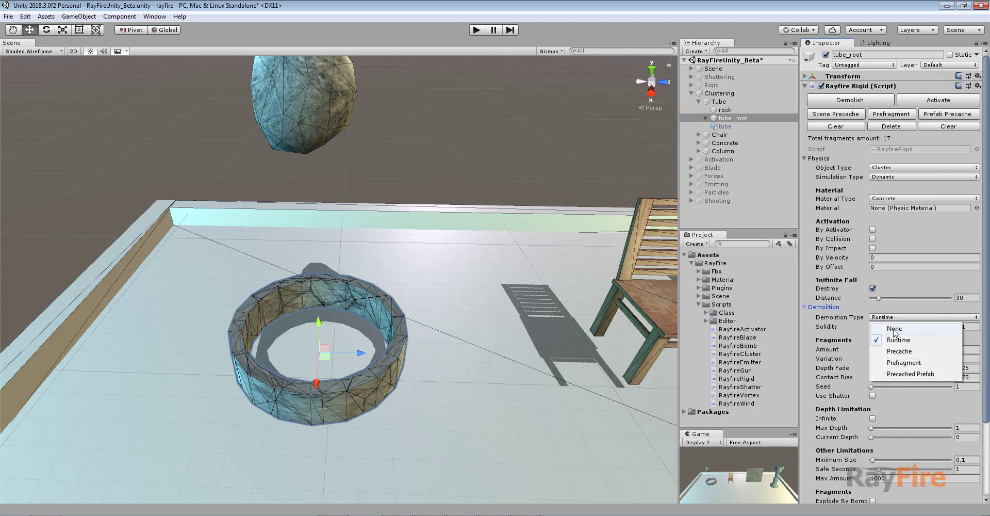
pyautogui.click(894, 329)
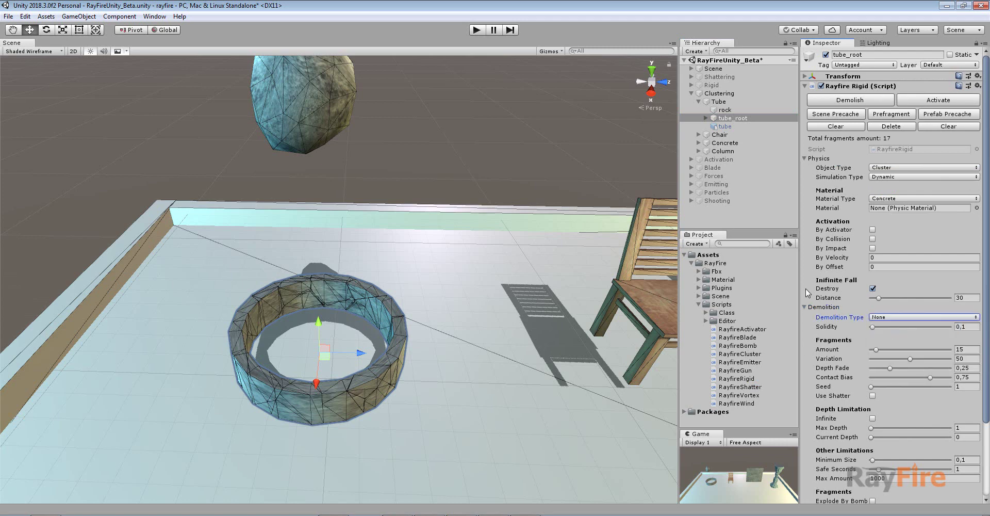
pyautogui.click(805, 307)
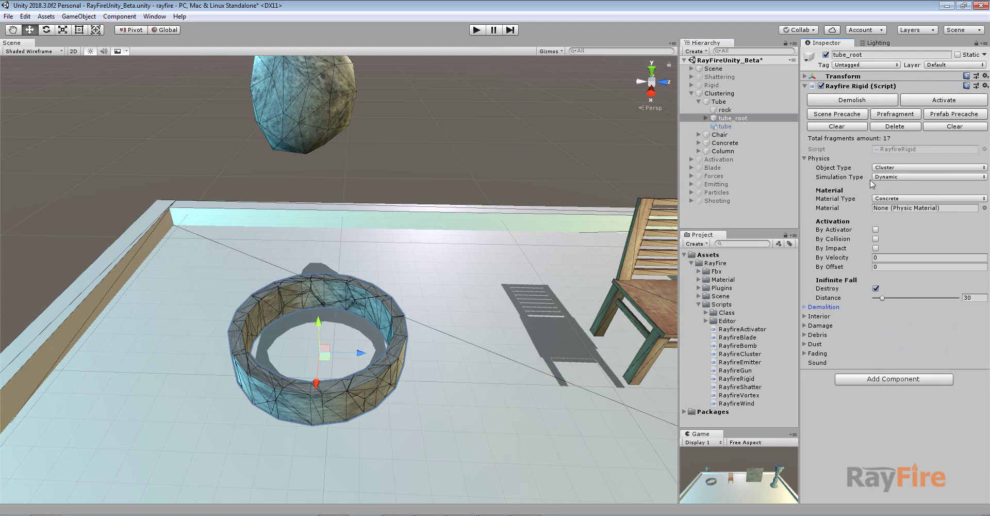
# - Run the simulation and examine how the falling rock interacts with the clustered tube from several angles
pyautogui.click(476, 29)
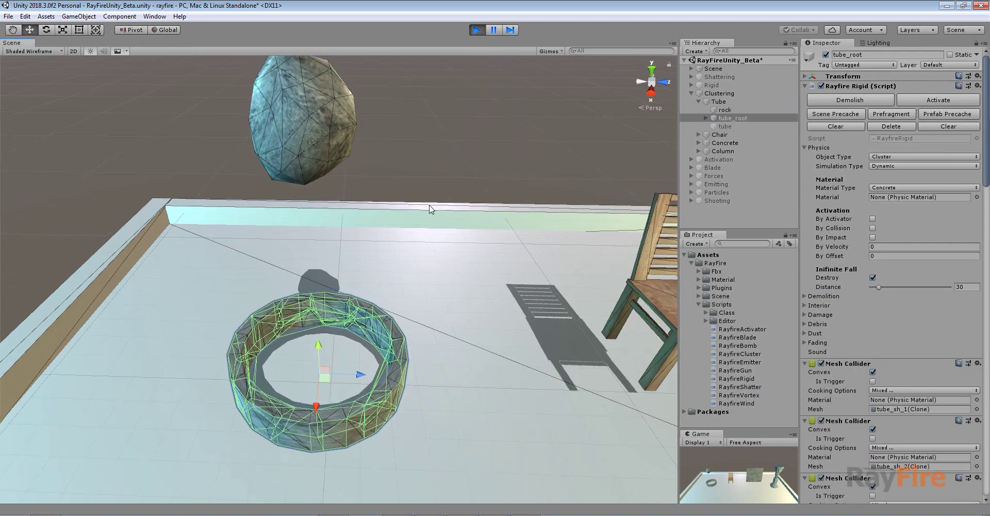
pyautogui.moveTo(472, 122); pyautogui.dragTo(476, 26, button='middle')
pyautogui.keyDown('alt'); pyautogui.moveTo(455, 217); pyautogui.dragTo(444, 192); pyautogui.keyUp('alt')
pyautogui.scroll(8, 444, 193)
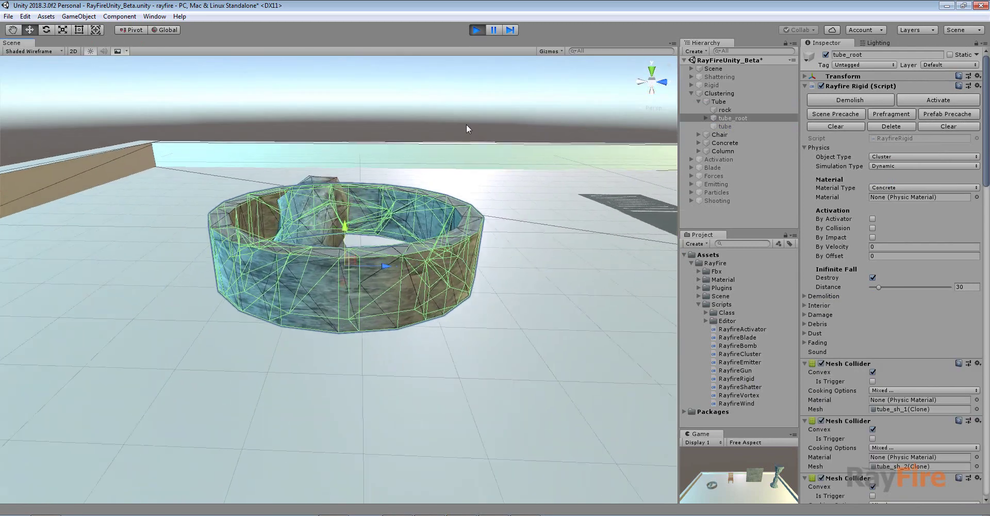
pyautogui.keyDown('alt'); pyautogui.moveTo(467, 124); pyautogui.dragTo(437, 219); pyautogui.keyUp('alt')
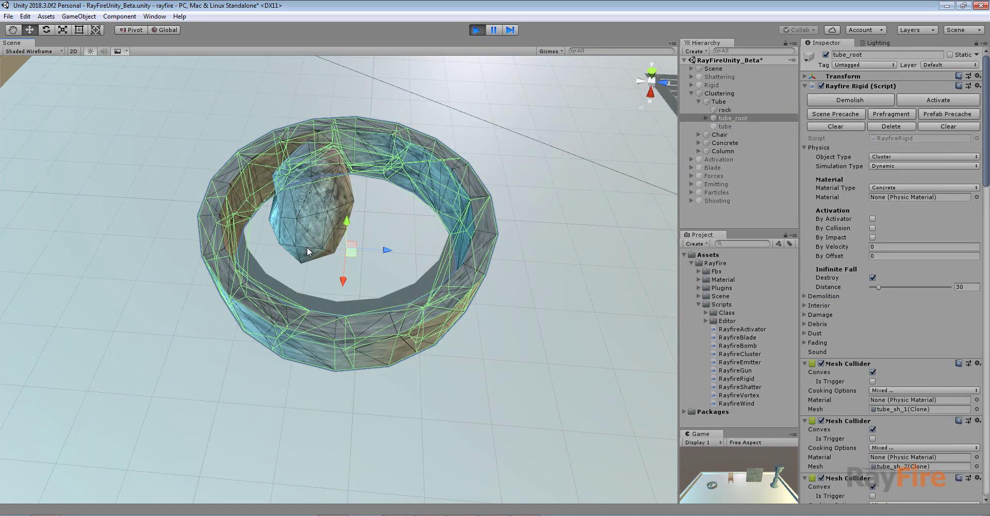
pyautogui.scroll(-3, 369, 229)
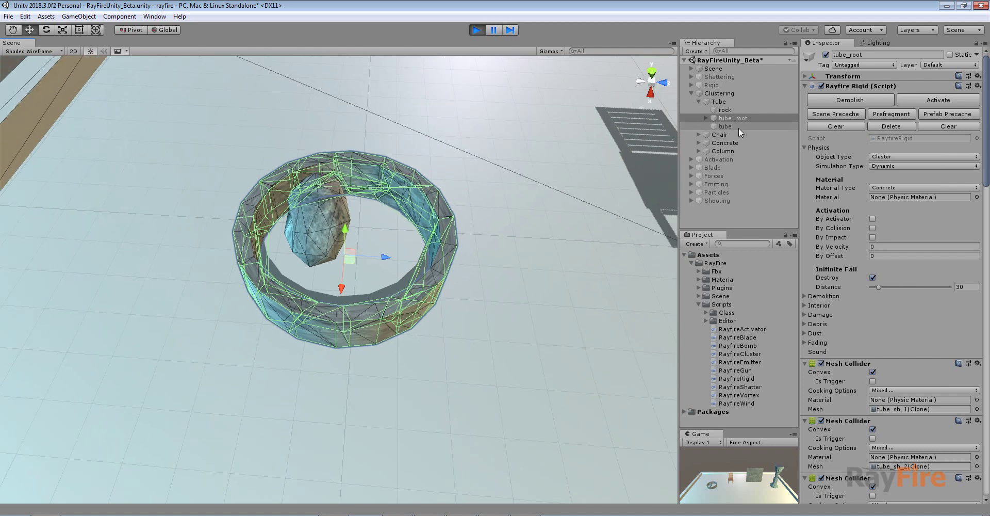
# - Review the Mesh Collider components on tube_root and its list of fragments while the simulation runs
pyautogui.scroll(-5, 843, 234)
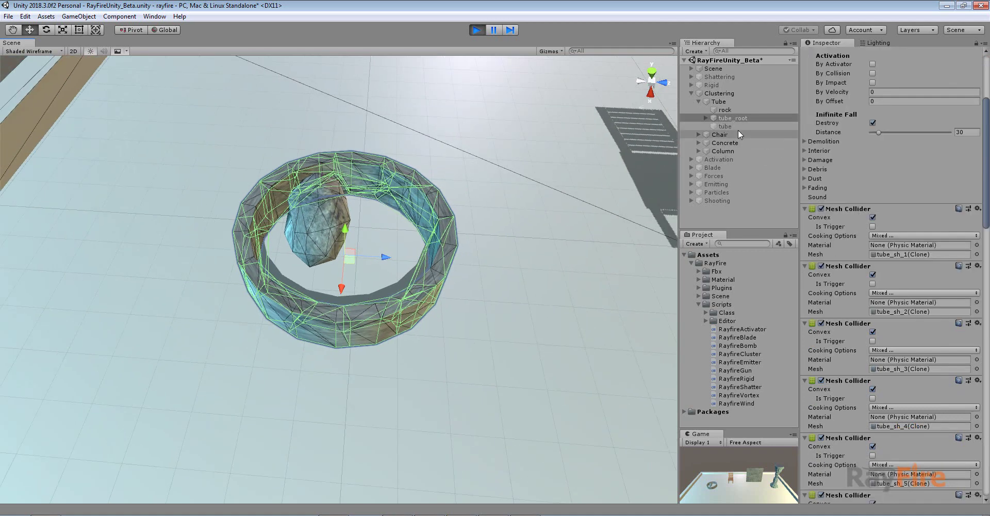
pyautogui.click(705, 118)
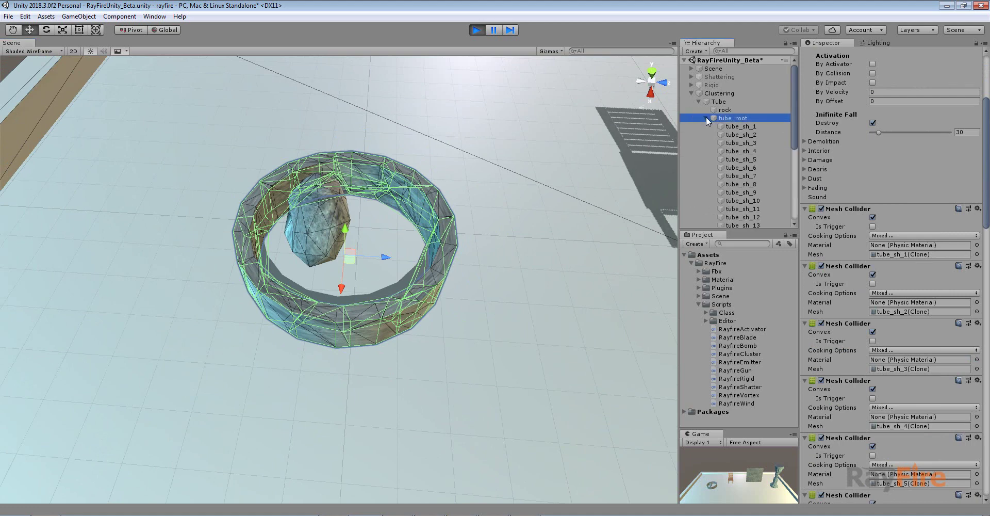
pyautogui.click(705, 118)
pyautogui.scroll(-20, 874, 264)
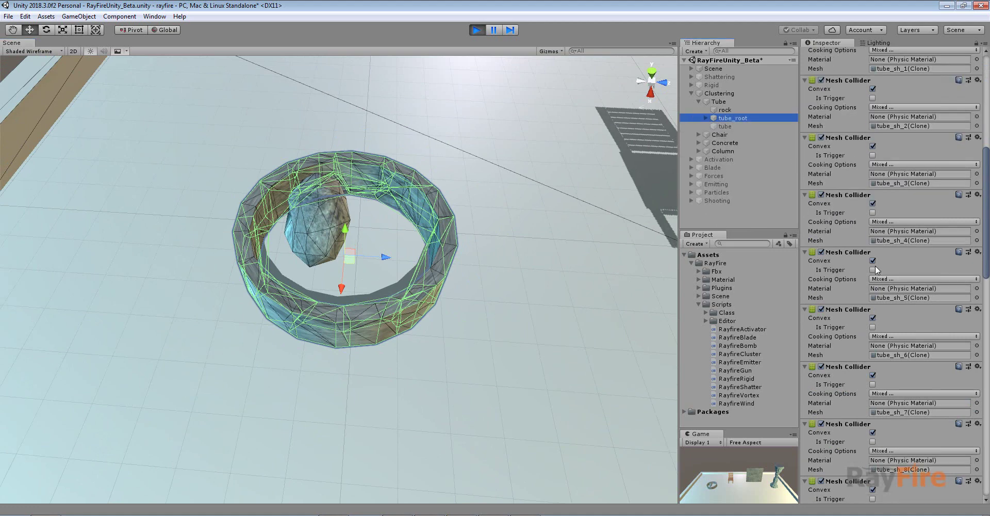
pyautogui.scroll(-5, 872, 268)
pyautogui.scroll(2, 605, 175)
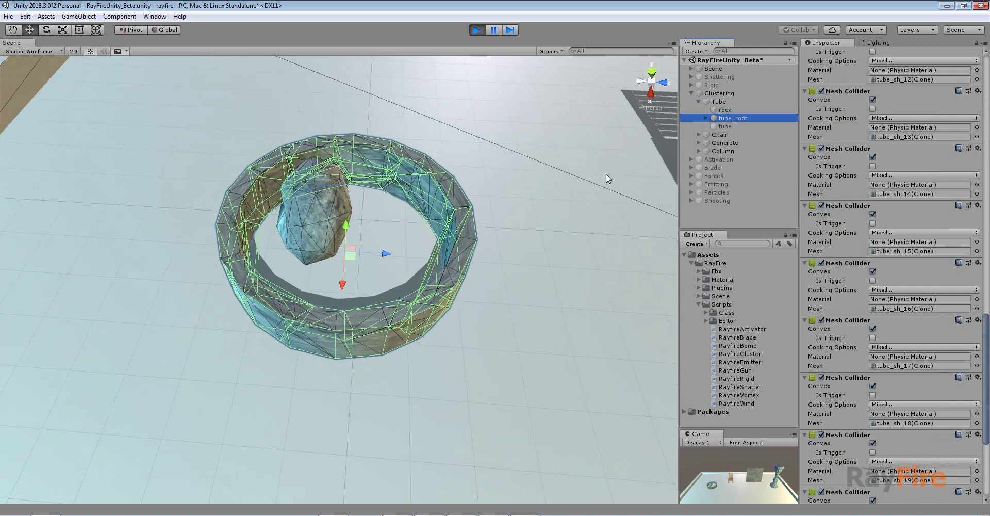
# - Move the tube cluster and the rock around in the running simulation to test their collisions, and stop it
pyautogui.moveTo(354, 247); pyautogui.dragTo(391, 172)
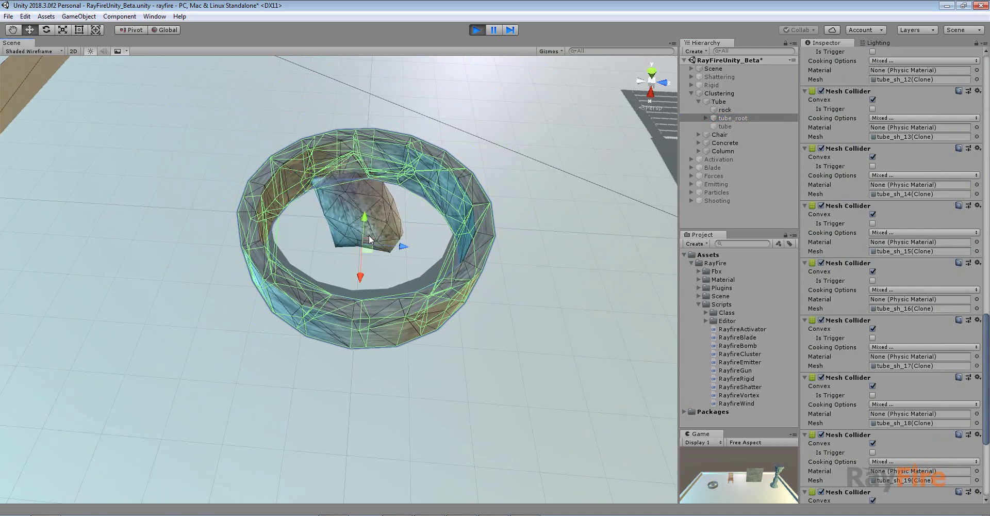
pyautogui.click(369, 236)
pyautogui.click(433, 153)
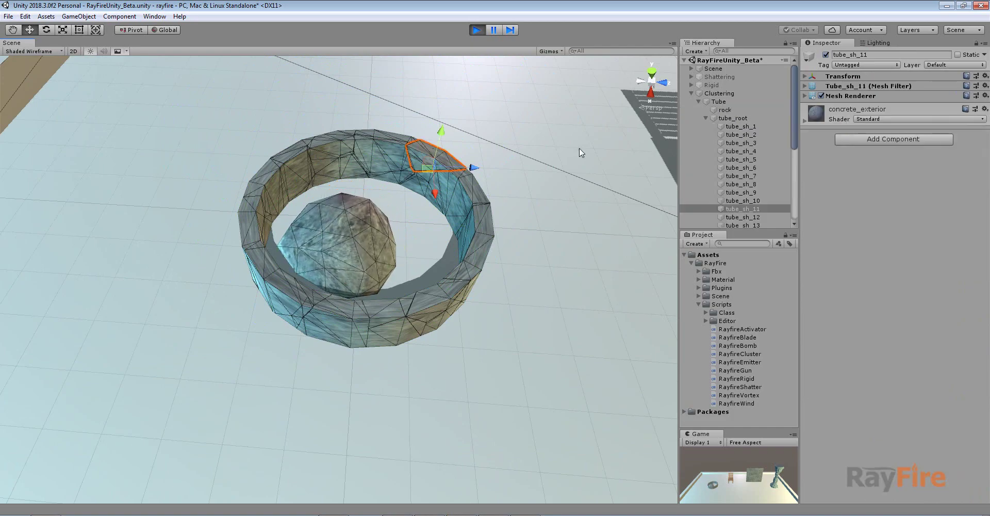
pyautogui.click(733, 118)
pyautogui.keyDown('alt'); pyautogui.moveTo(512, 212); pyautogui.dragTo(412, 230); pyautogui.keyUp('alt')
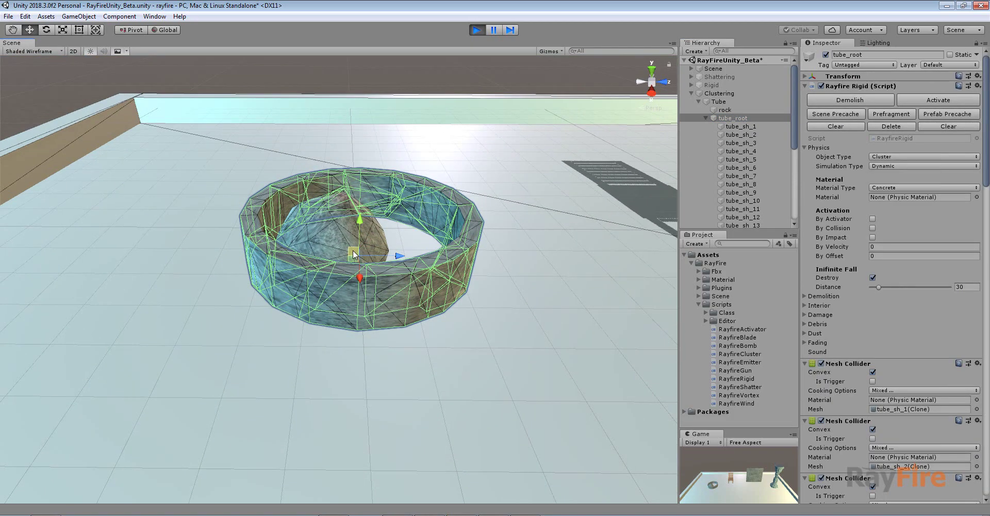
pyautogui.moveTo(353, 254); pyautogui.dragTo(444, 159)
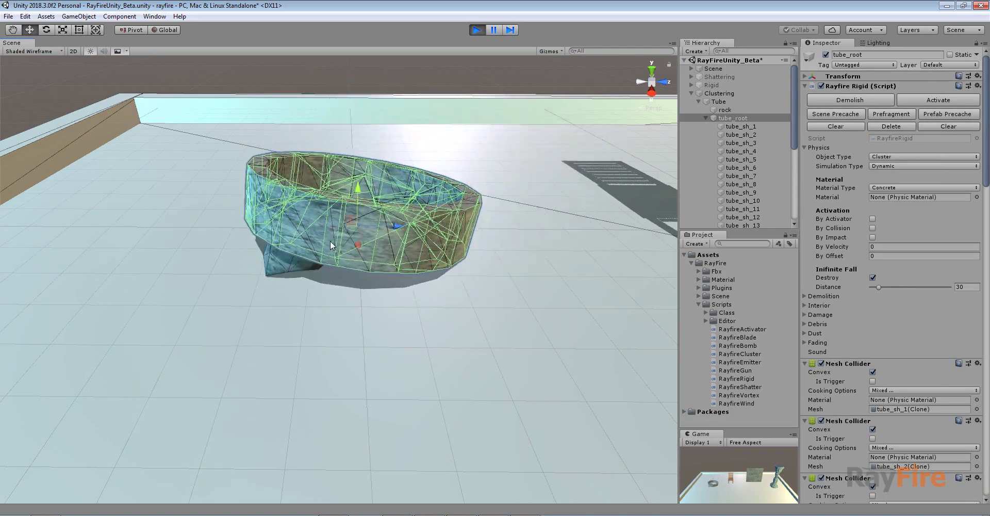
pyautogui.click(326, 218)
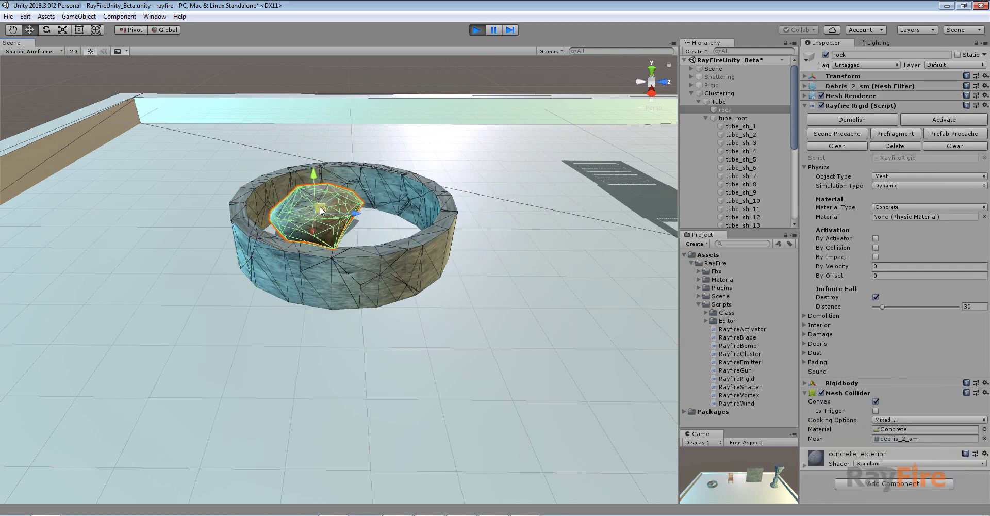
pyautogui.moveTo(320, 206); pyautogui.dragTo(413, 196)
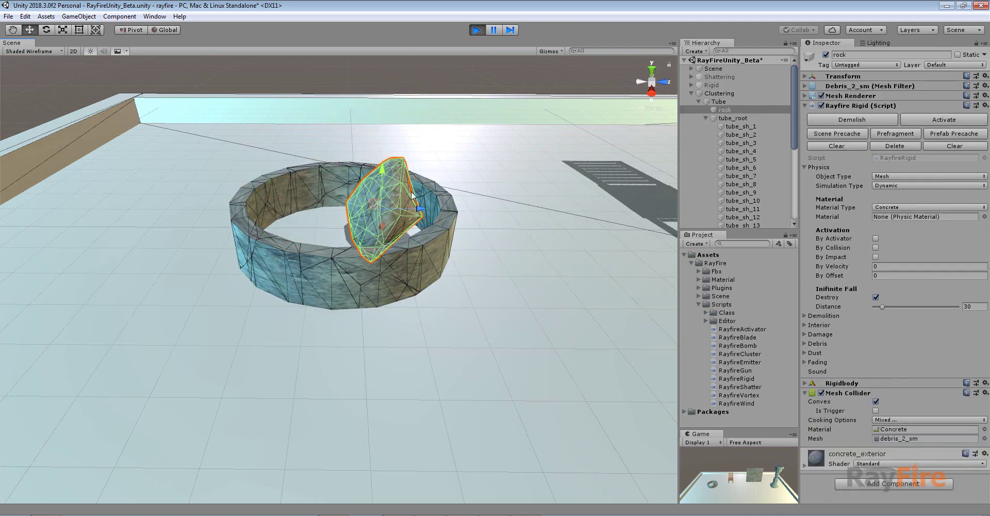
pyautogui.click(483, 33)
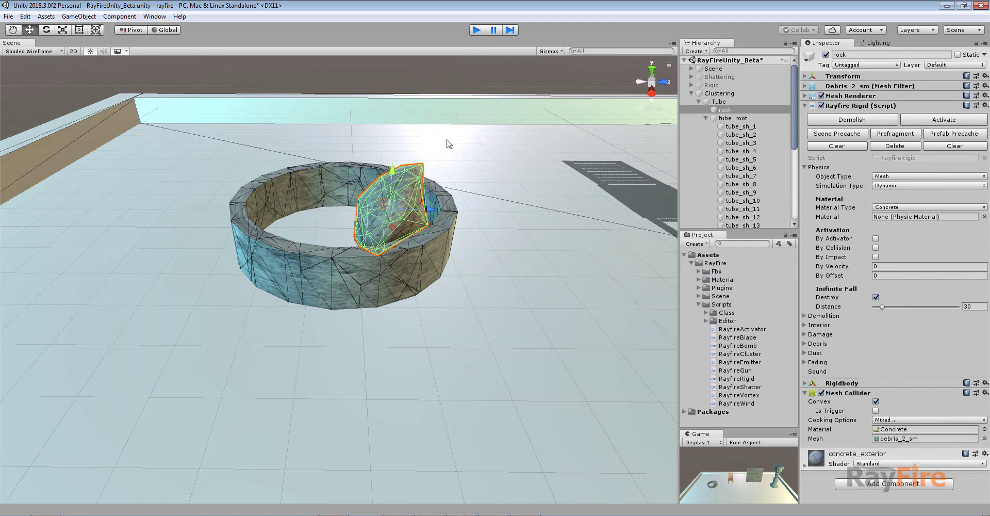
# - Rotate tube_root so that the tube stands upright on its edge beneath the rock
pyautogui.scroll(-5, 423, 205)
pyautogui.click(383, 219)
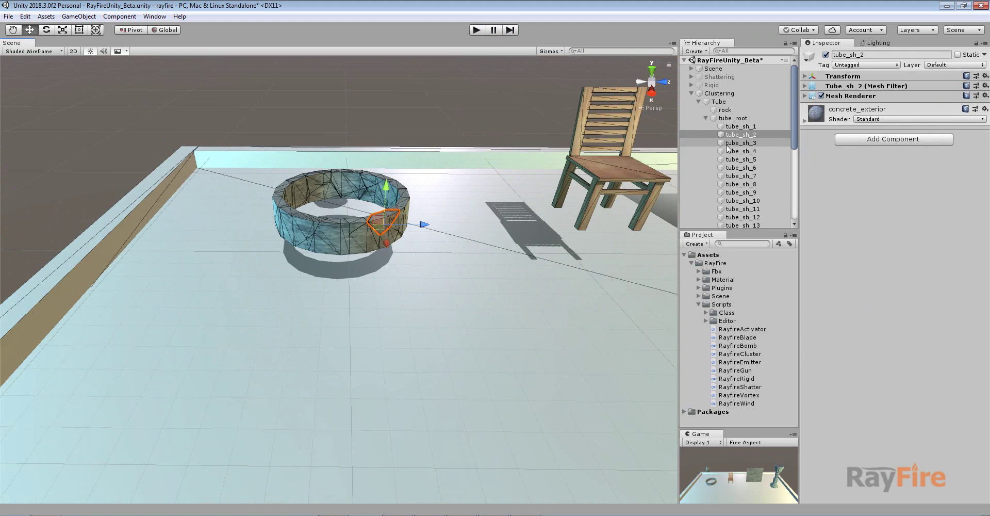
pyautogui.moveTo(418, 203); pyautogui.dragTo(396, 304, button='middle')
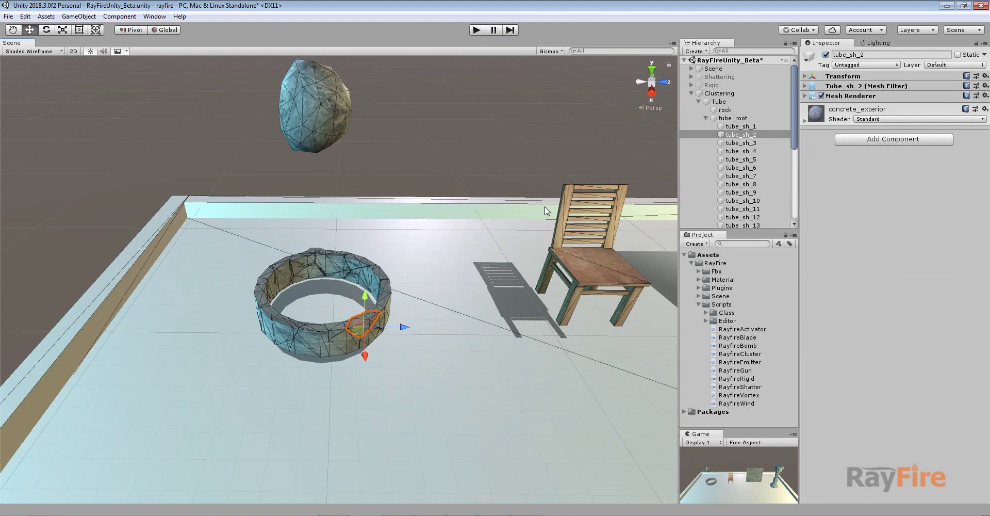
pyautogui.click(729, 120)
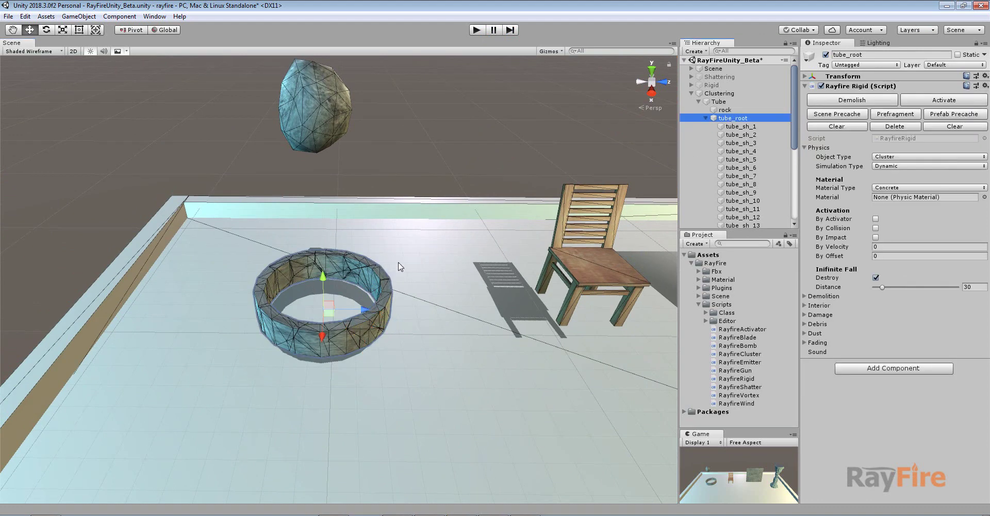
pyautogui.press('e')
pyautogui.moveTo(319, 285); pyautogui.dragTo(307, 371)
pyautogui.keyDown('alt'); pyautogui.moveTo(351, 332); pyautogui.dragTo(619, 266); pyautogui.keyUp('alt')
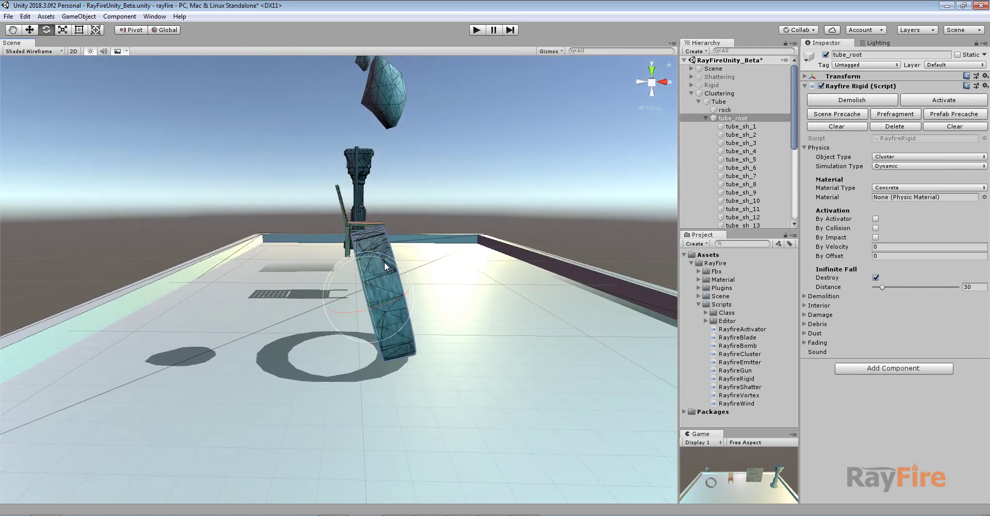
pyautogui.keyDown('alt'); pyautogui.moveTo(398, 271); pyautogui.dragTo(326, 280); pyautogui.keyUp('alt')
pyautogui.press('w')
pyautogui.keyDown('alt'); pyautogui.moveTo(418, 246); pyautogui.dragTo(276, 285); pyautogui.keyUp('alt')
pyautogui.keyDown('alt'); pyautogui.moveTo(443, 272); pyautogui.dragTo(780, 241); pyautogui.keyUp('alt')
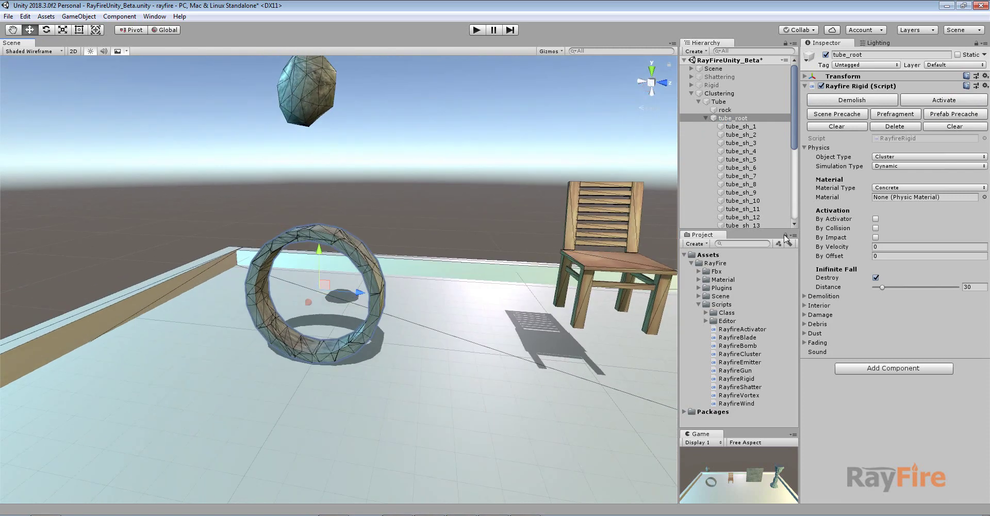
# - Set the Demolition Type of tube_root's Rayfire Rigid component to Runtime
pyautogui.click(840, 297)
pyautogui.click(898, 305)
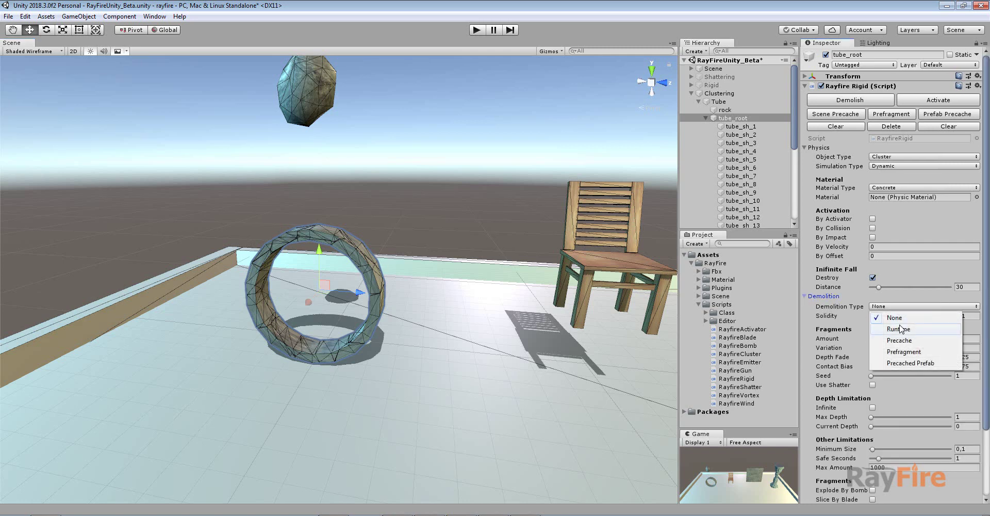
pyautogui.click(902, 323)
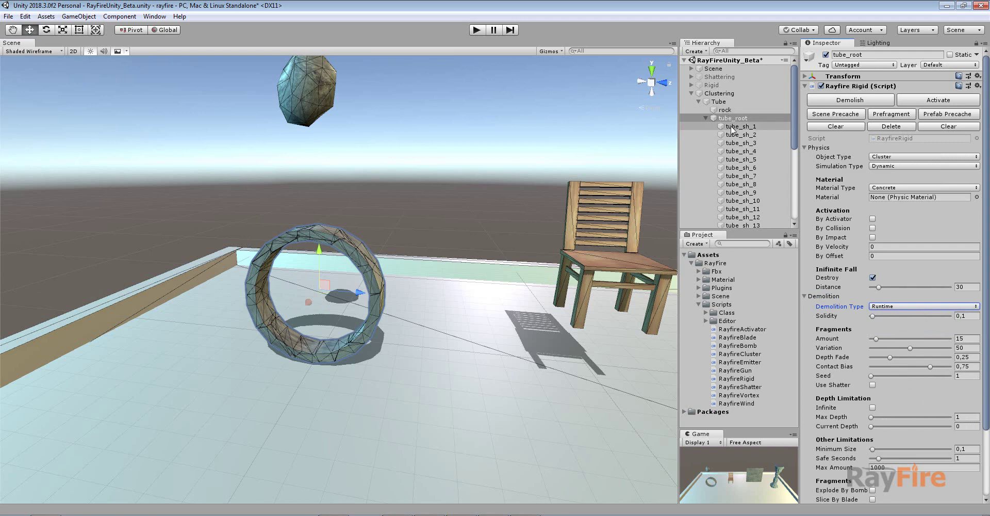
# - Review the list of fragments under tube_root and check the components of several individual fragments
pyautogui.scroll(-3, 733, 130)
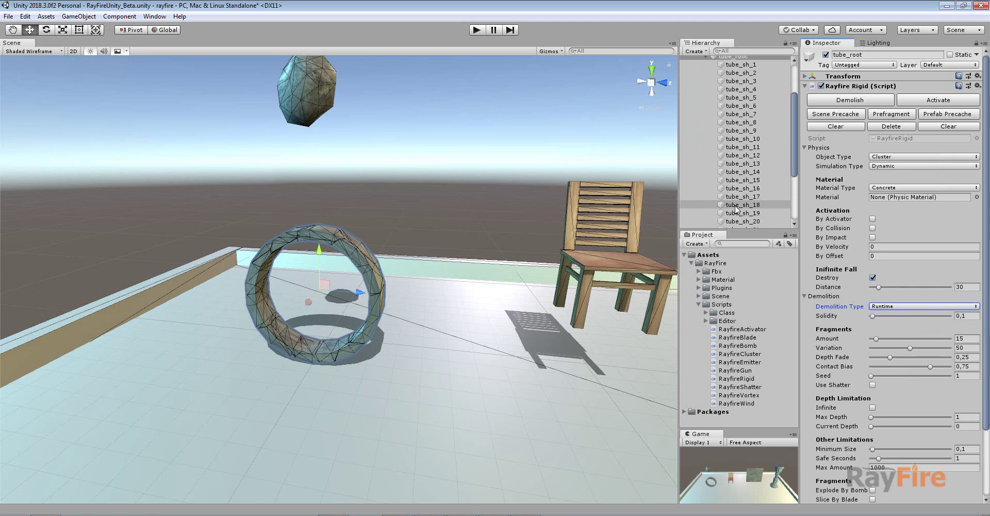
pyautogui.scroll(-2, 737, 209)
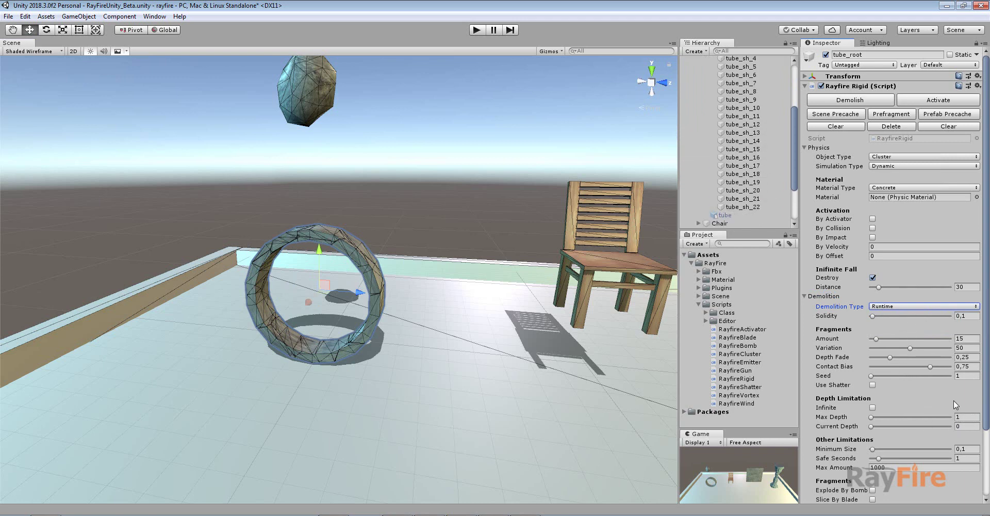
pyautogui.scroll(5, 742, 132)
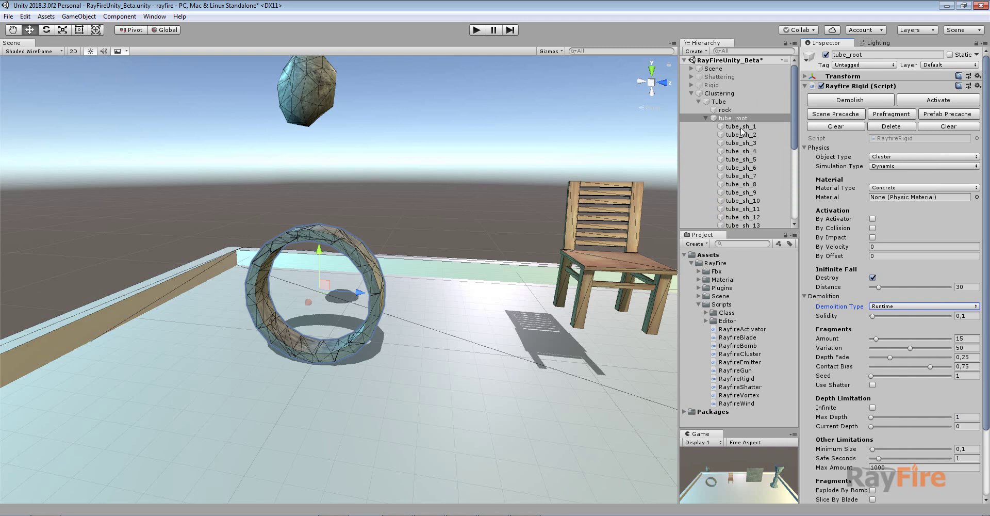
pyautogui.scroll(-3, 745, 137)
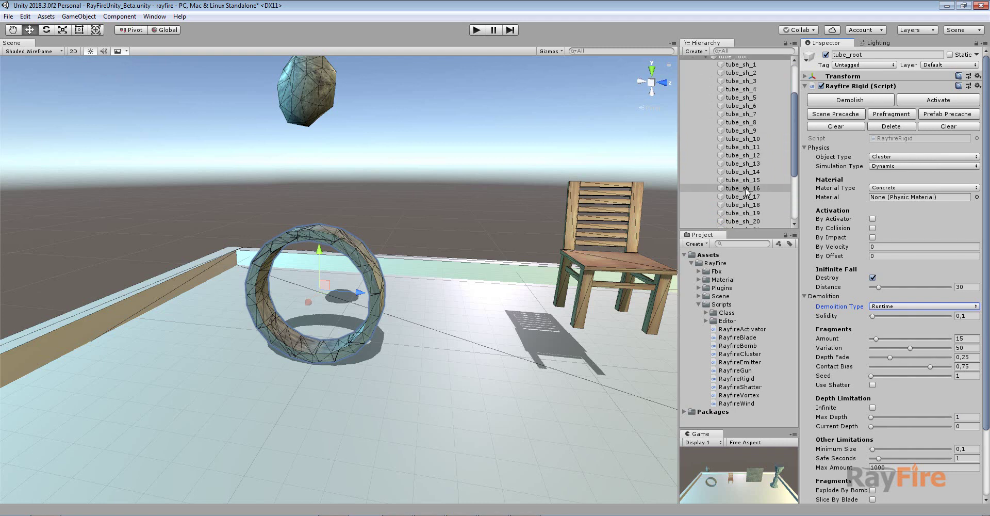
pyautogui.click(745, 189)
pyautogui.click(743, 147)
pyautogui.click(738, 98)
pyautogui.click(741, 154)
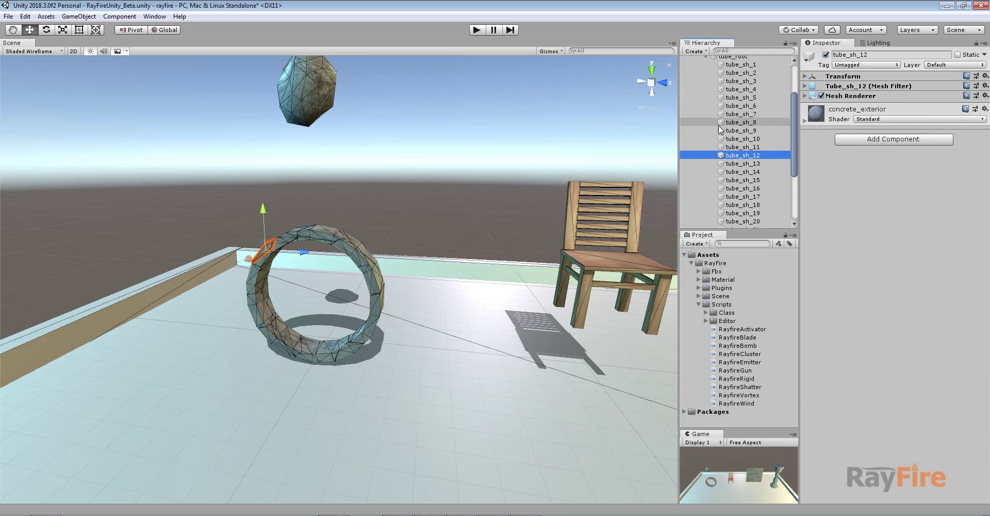
pyautogui.scroll(4, 738, 155)
# - Set tube_root's Solidity to 0,52 and run the simulation once to test the demolition
pyautogui.click(732, 117)
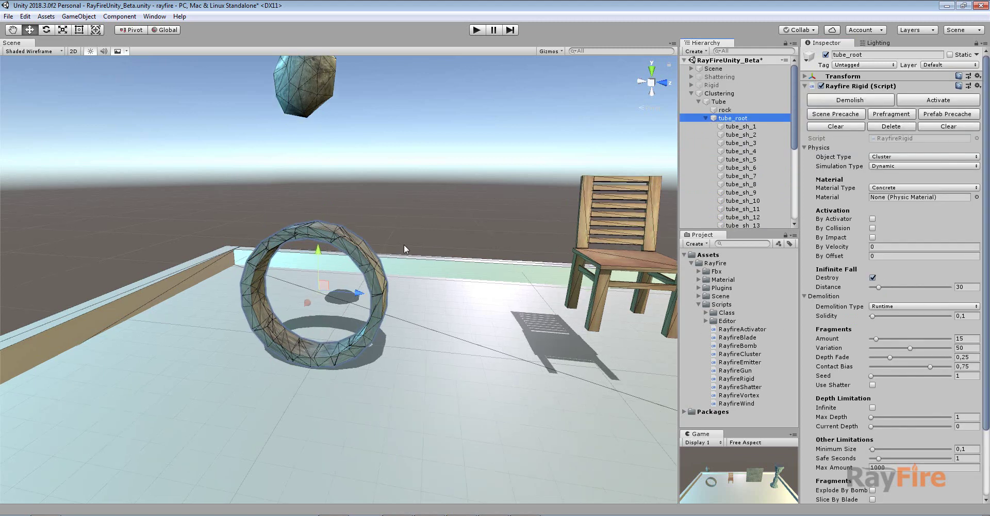
pyautogui.keyDown('alt'); pyautogui.moveTo(411, 255); pyautogui.dragTo(445, 234); pyautogui.keyUp('alt')
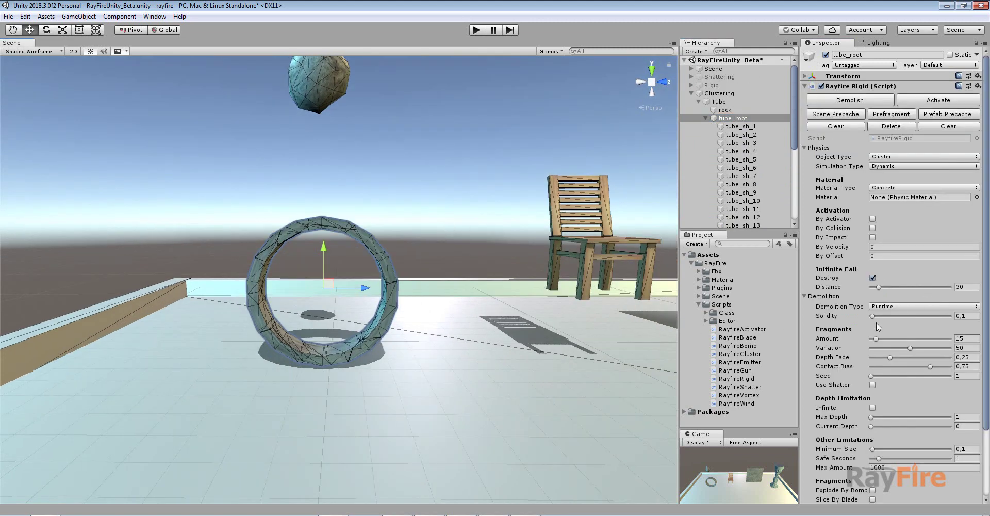
pyautogui.moveTo(875, 315); pyautogui.dragTo(881, 316)
pyautogui.click(474, 31)
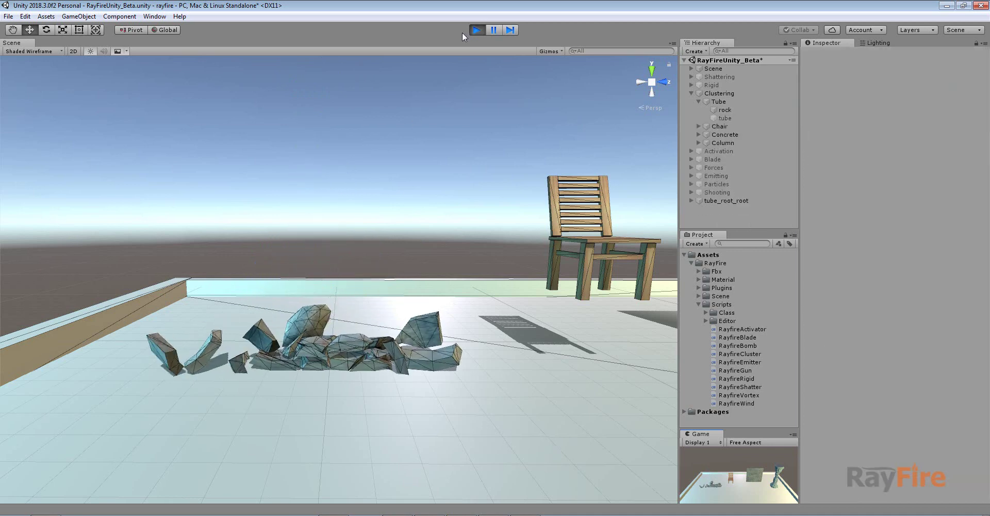
pyautogui.click(477, 30)
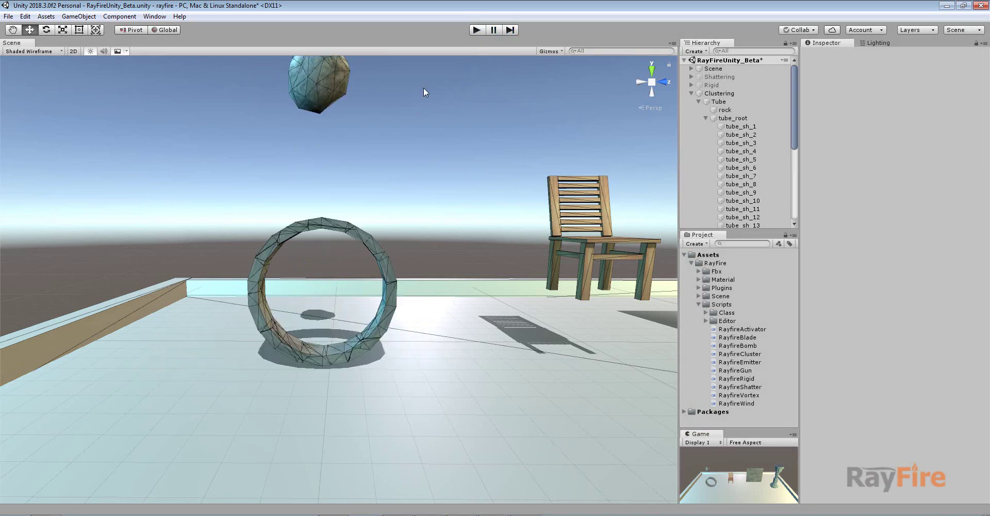
# - Raise tube_root slightly above the floor and run the simulation again to view the demolition
pyautogui.click(329, 229)
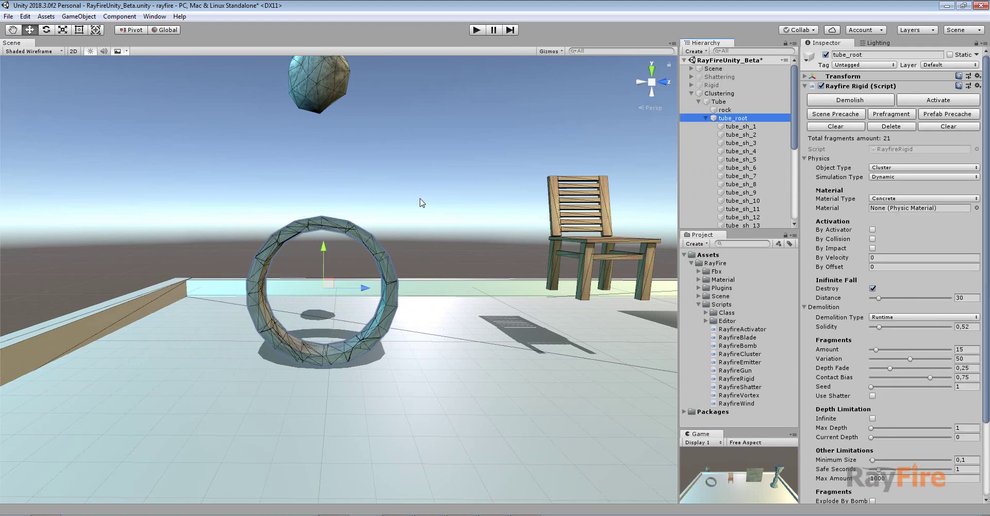
pyautogui.moveTo(325, 261); pyautogui.dragTo(324, 247)
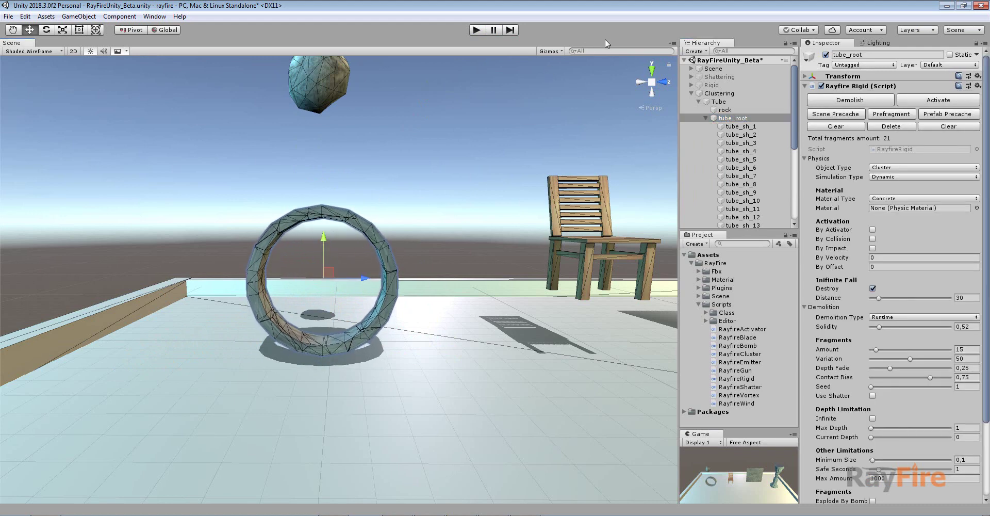
pyautogui.click(477, 30)
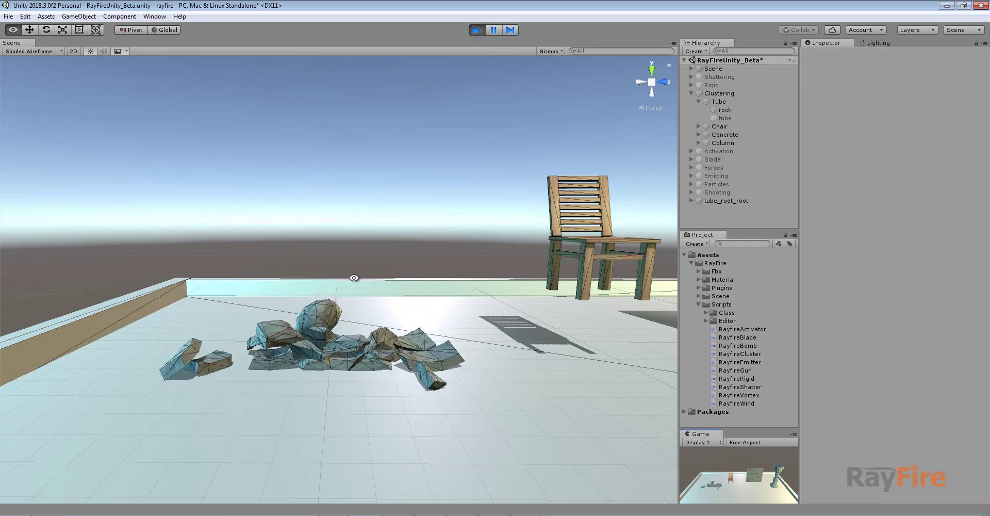
pyautogui.keyDown('alt'); pyautogui.moveTo(354, 277); pyautogui.dragTo(335, 353); pyautogui.keyUp('alt')
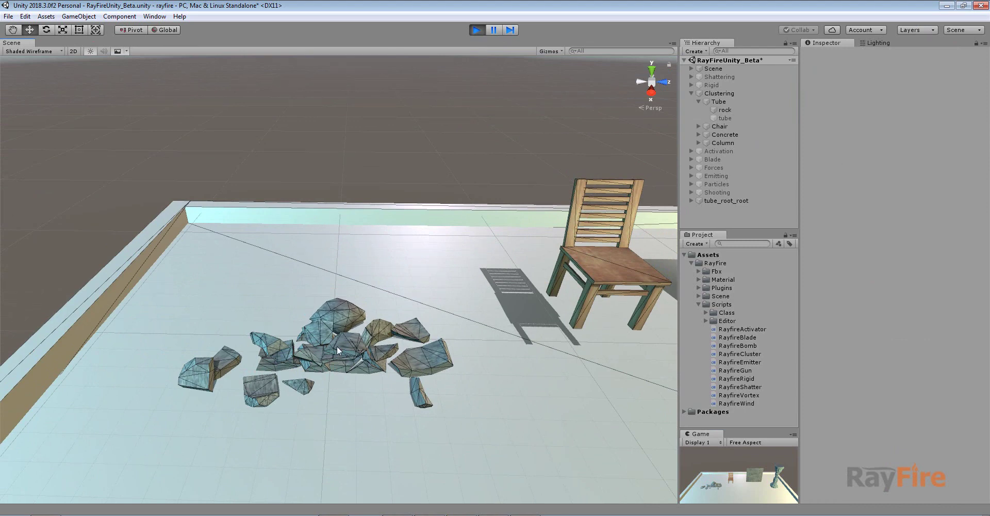
# - Inspect the Rayfire Rigid settings of fragment tube_sh_16 in the demolished tube, and stop the simulation
pyautogui.click(337, 345)
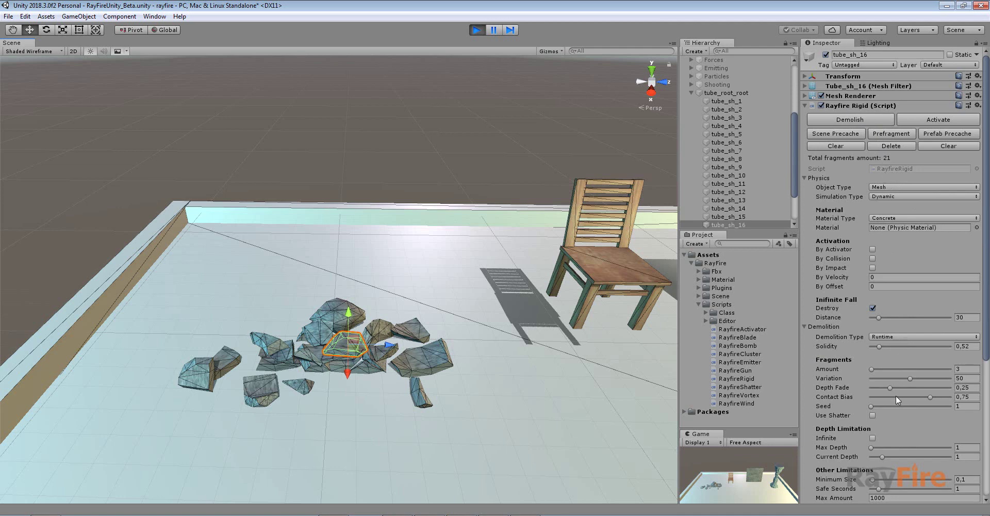
pyautogui.scroll(-2, 907, 413)
pyautogui.scroll(2, 441, 307)
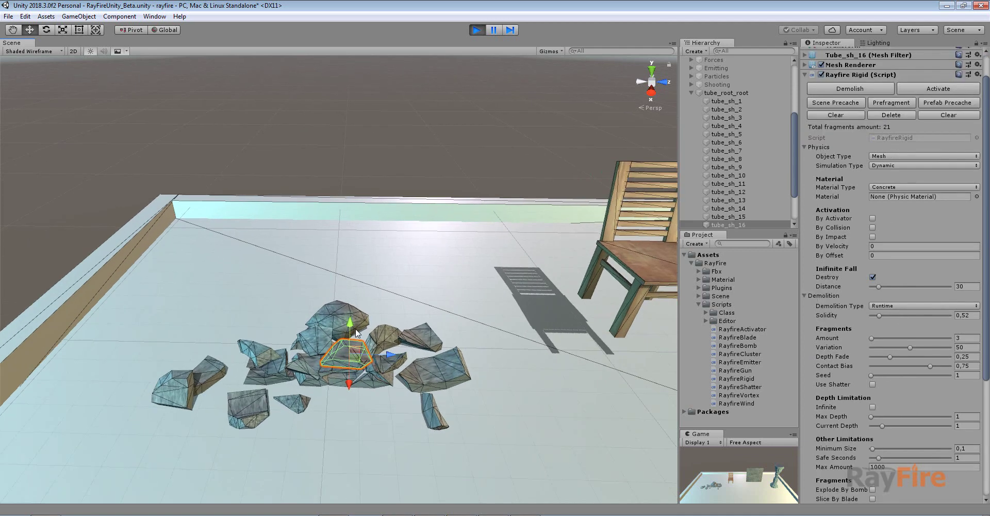
pyautogui.moveTo(405, 320); pyautogui.dragTo(351, 324, button='middle')
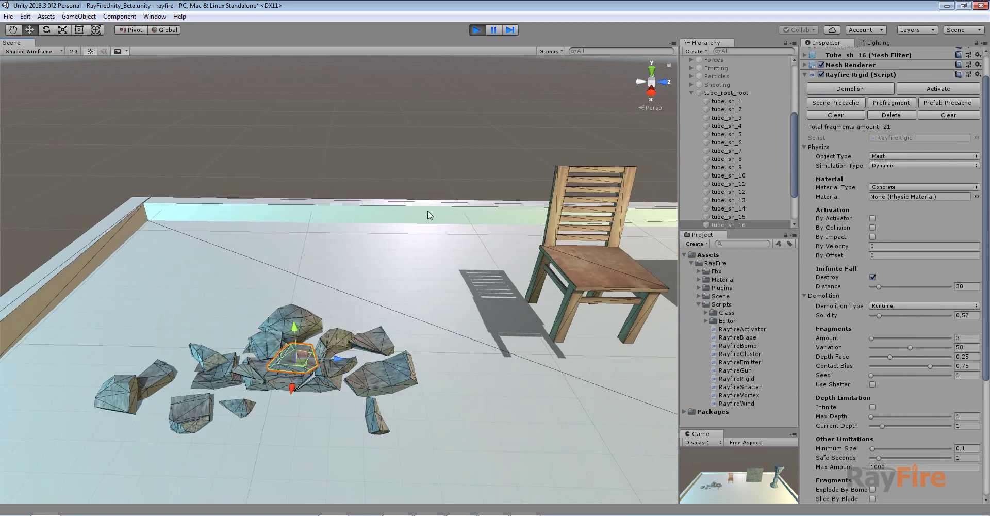
pyautogui.click(477, 29)
pyautogui.hotkey('ctrl', 'p')
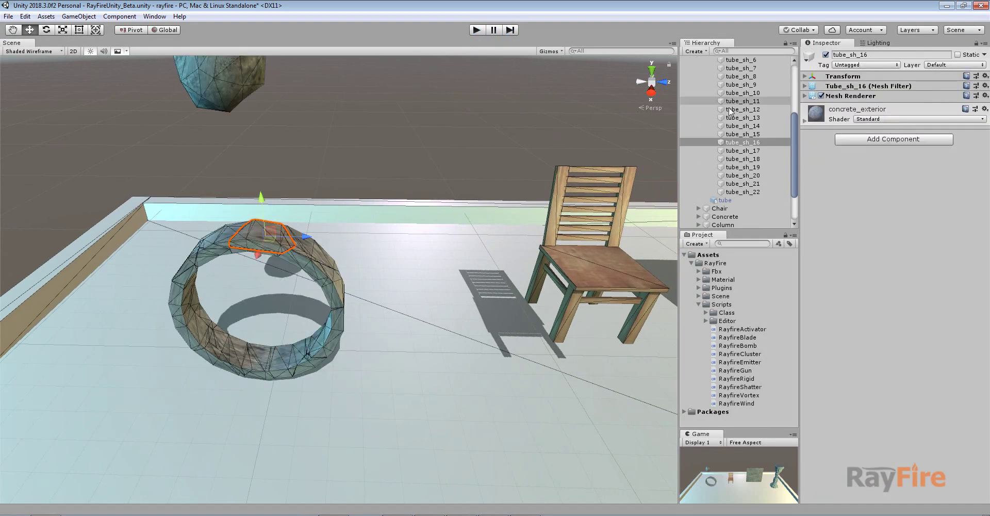
# - Examine the wooden chair up close from several angles, including its seat, backrest and legs
pyautogui.click(586, 260)
pyautogui.moveTo(586, 260); pyautogui.dragTo(427, 244, button='middle')
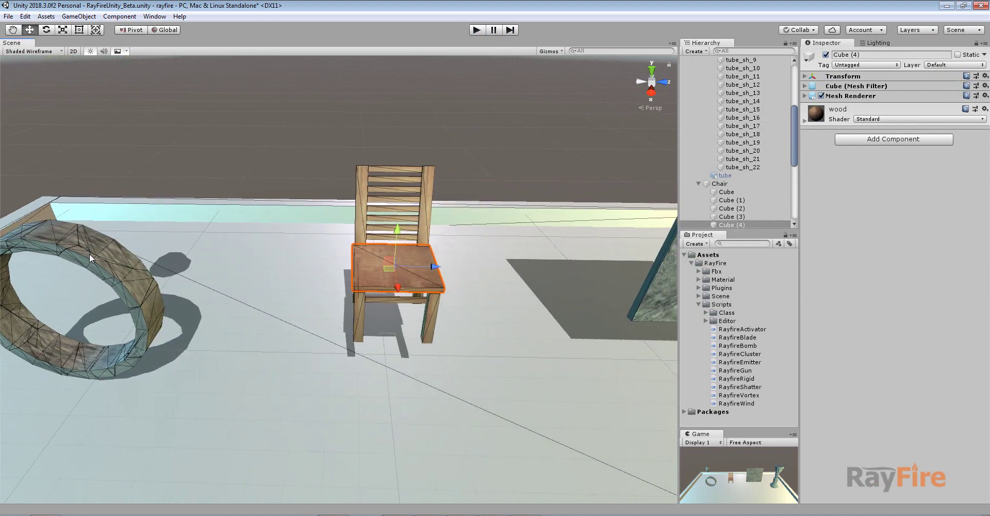
pyautogui.moveTo(89, 252); pyautogui.dragTo(151, 265, button='middle')
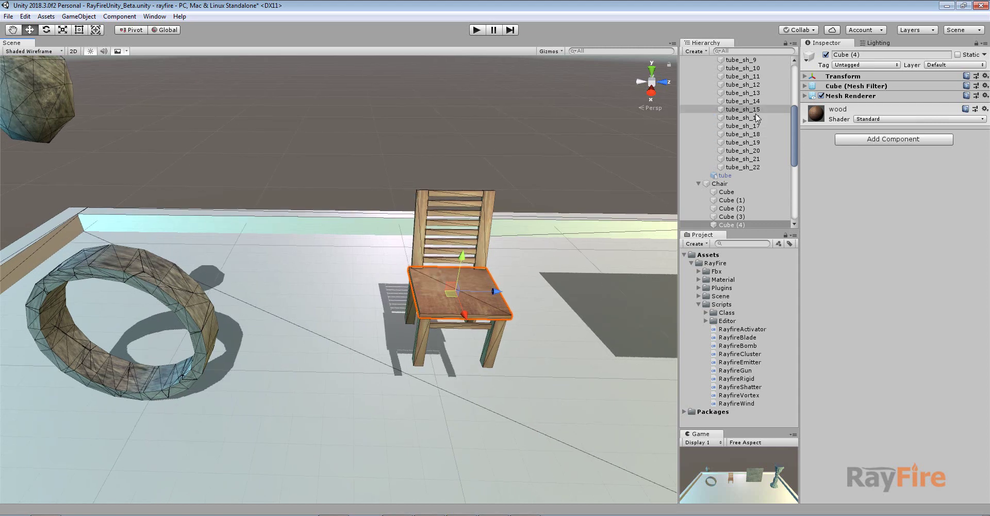
pyautogui.scroll(4, 735, 143)
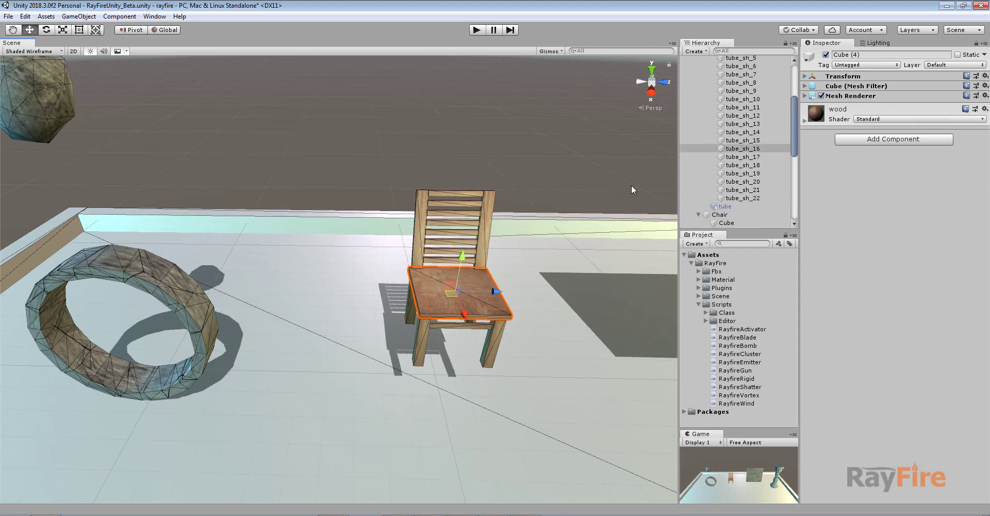
pyautogui.click(481, 239)
pyautogui.press('f')
pyautogui.moveTo(360, 297); pyautogui.dragTo(401, 174, button='middle')
pyautogui.keyDown('alt'); pyautogui.moveTo(315, 315); pyautogui.dragTo(419, 254); pyautogui.keyUp('alt')
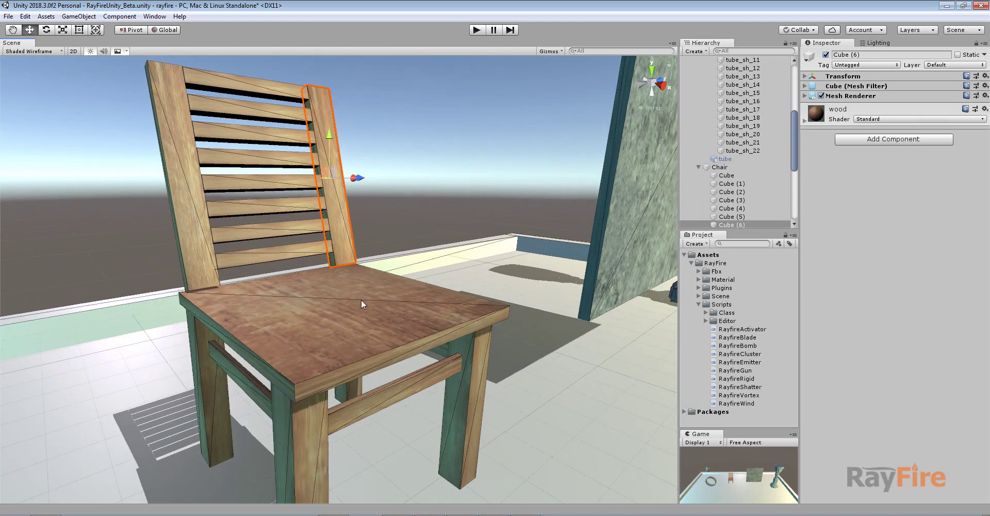
pyautogui.keyDown('alt'); pyautogui.moveTo(360, 315); pyautogui.dragTo(447, 251); pyautogui.keyUp('alt')
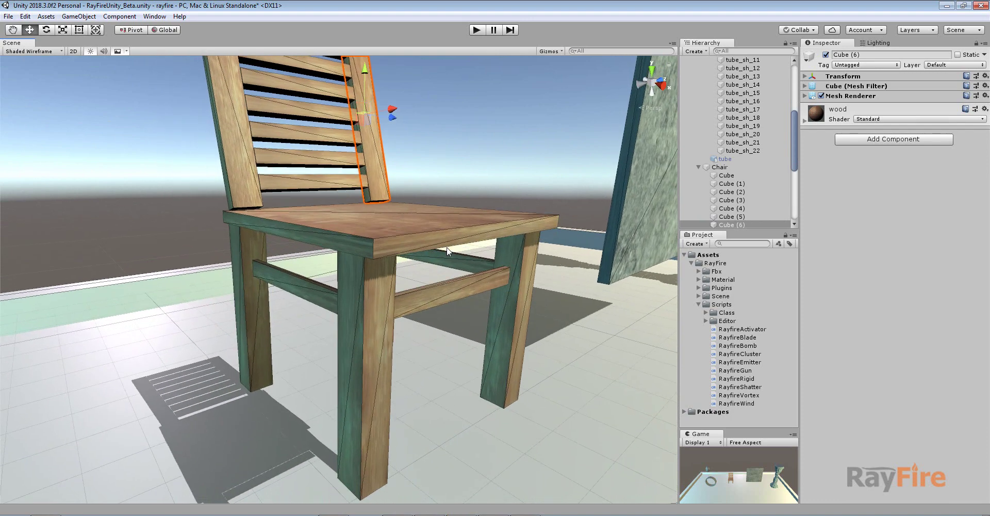
# - Collapse tube_root's fragment list and review the separate cube parts grouped under the Chair object
pyautogui.moveTo(793, 155); pyautogui.dragTo(788, 97)
pyautogui.click(704, 118)
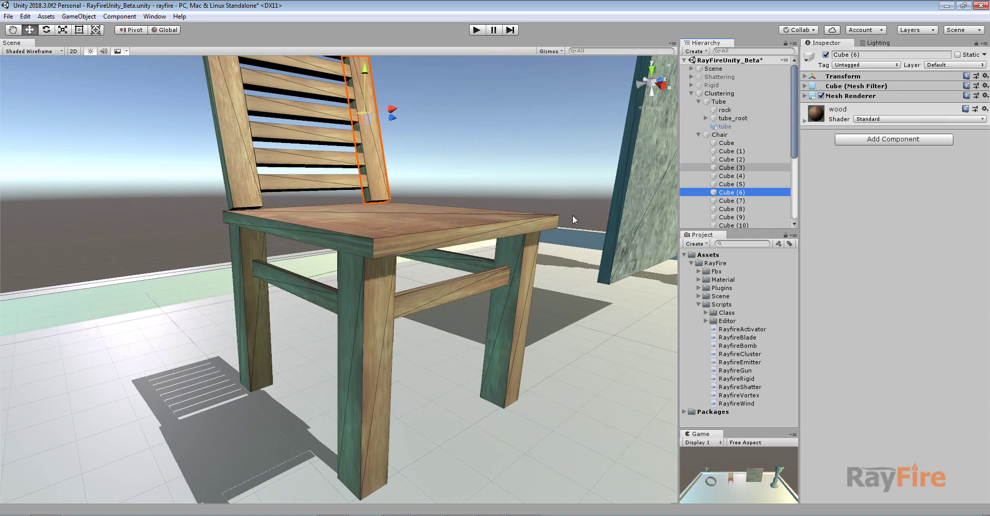
pyautogui.click(425, 233)
pyautogui.keyDown('alt'); pyautogui.moveTo(441, 278); pyautogui.dragTo(400, 310); pyautogui.keyUp('alt')
pyautogui.click(728, 143)
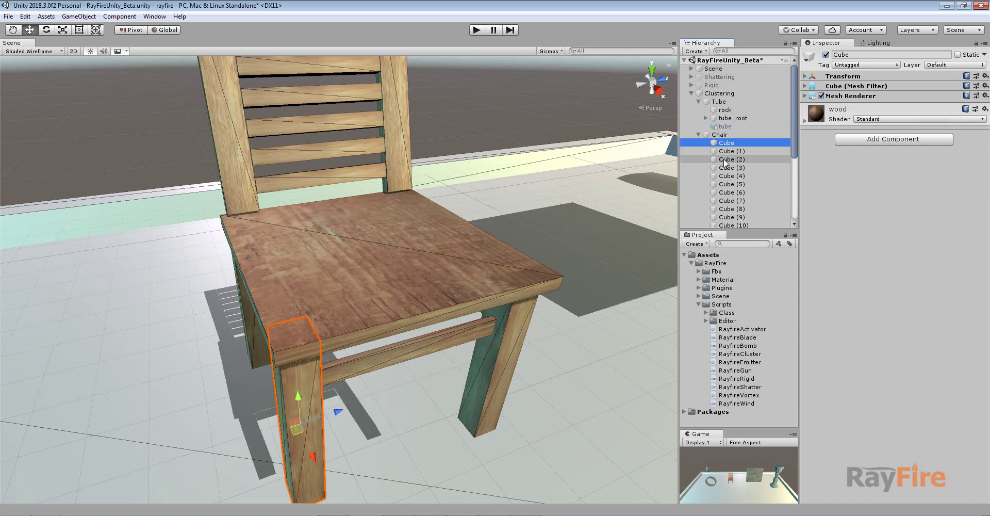
# - Add the RayfireRigid script to the Chair root object
pyautogui.click(716, 135)
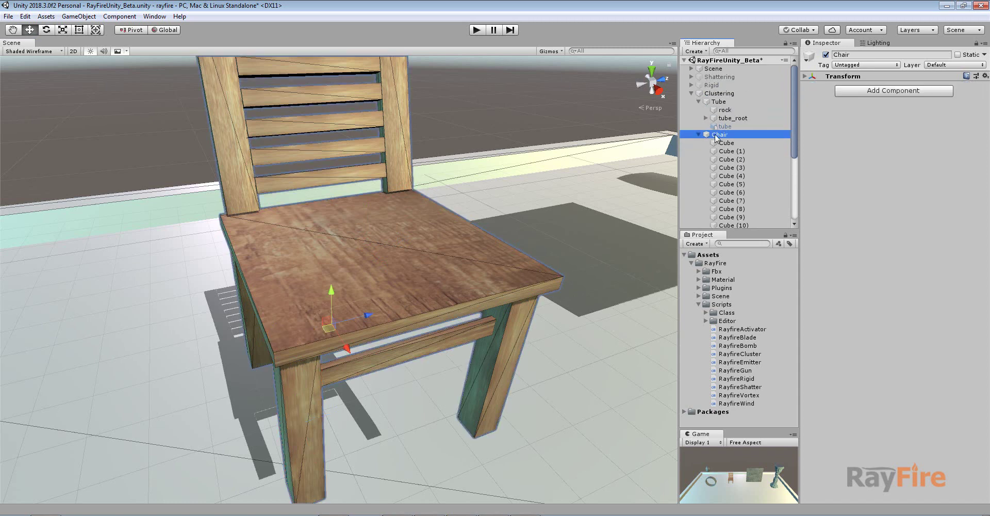
pyautogui.moveTo(743, 379); pyautogui.dragTo(892, 272)
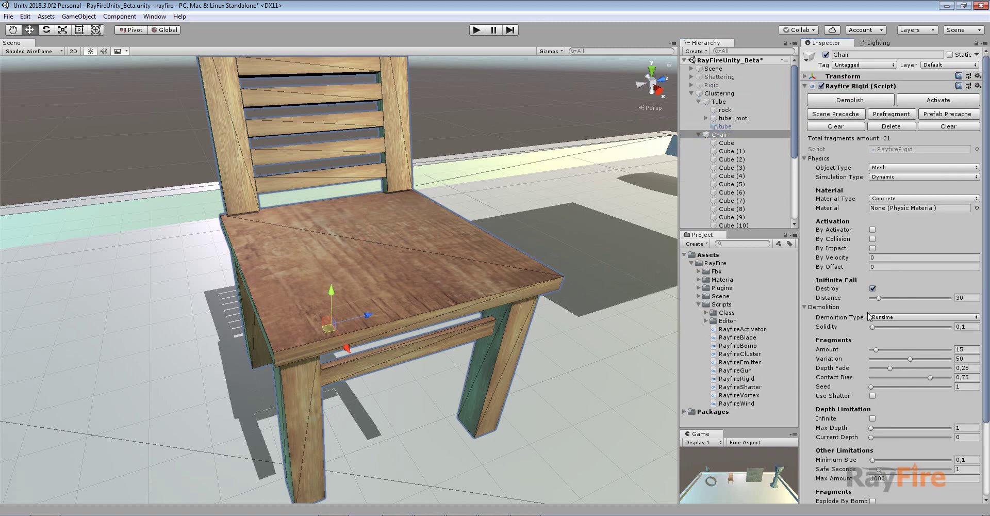
# - Try Cluster as the Chair's Object Type, and set it back to Mesh
pyautogui.click(888, 168)
pyautogui.click(896, 189)
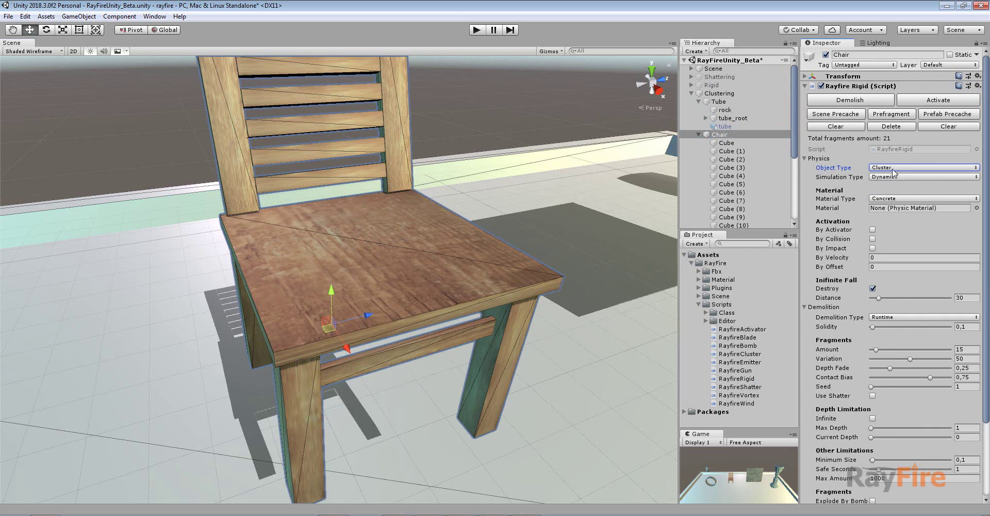
pyautogui.click(893, 169)
pyautogui.click(900, 183)
pyautogui.scroll(-3, 540, 234)
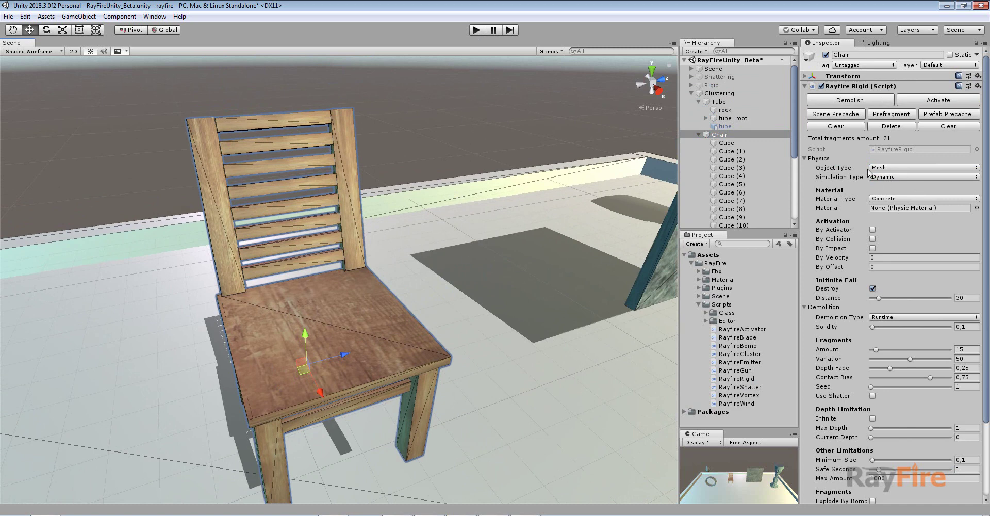
# - Set the Chair's Object Type to Cluster in its Rayfire Rigid component
pyautogui.click(805, 85)
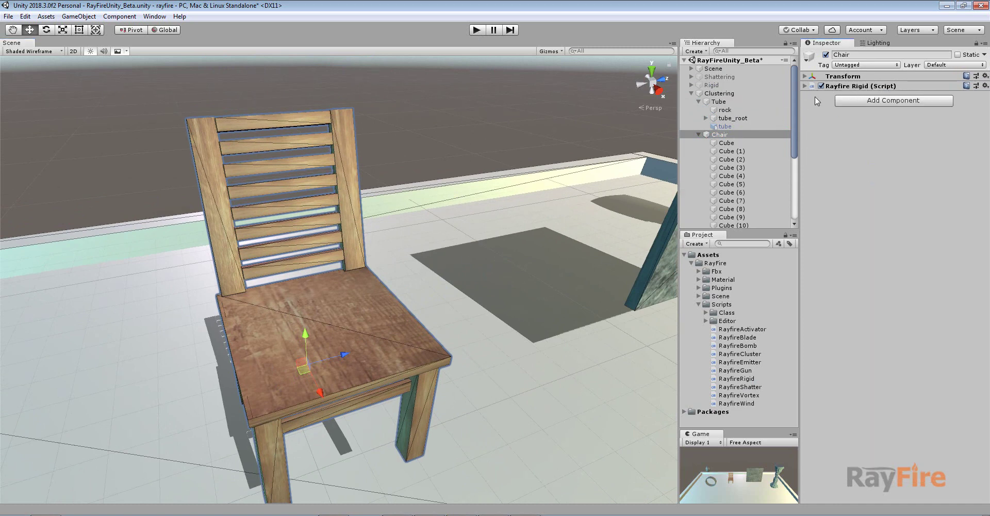
pyautogui.click(806, 85)
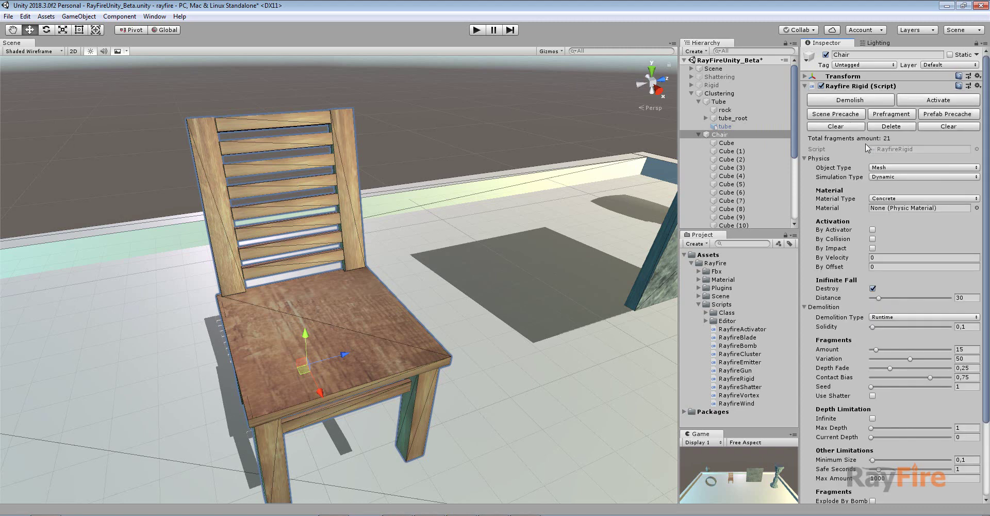
pyautogui.click(886, 168)
pyautogui.click(893, 186)
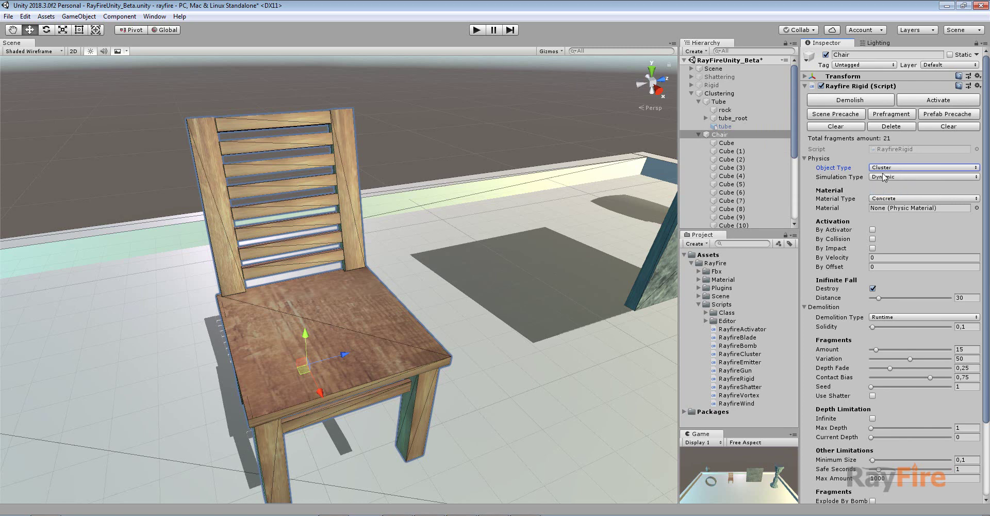
pyautogui.scroll(-3, 336, 355)
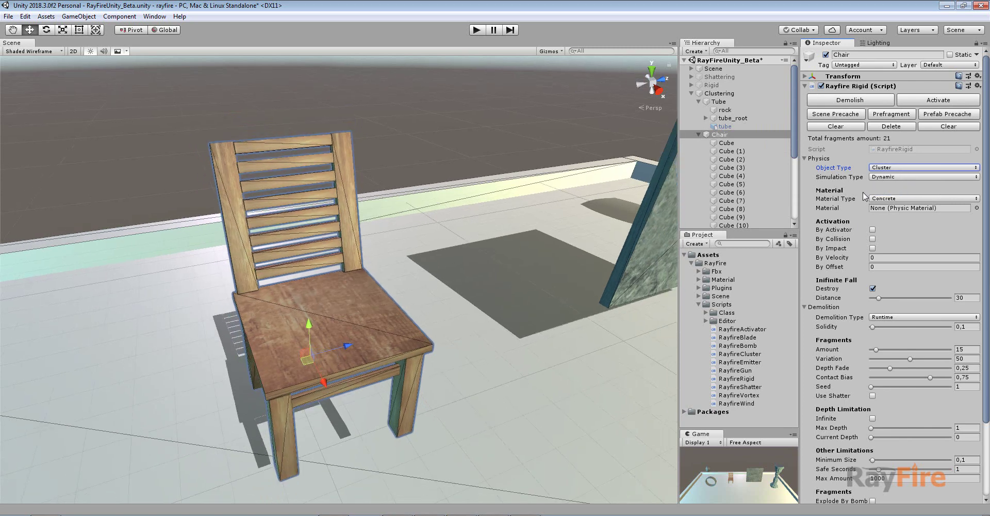
pyautogui.moveTo(425, 349); pyautogui.dragTo(552, 289, button='middle')
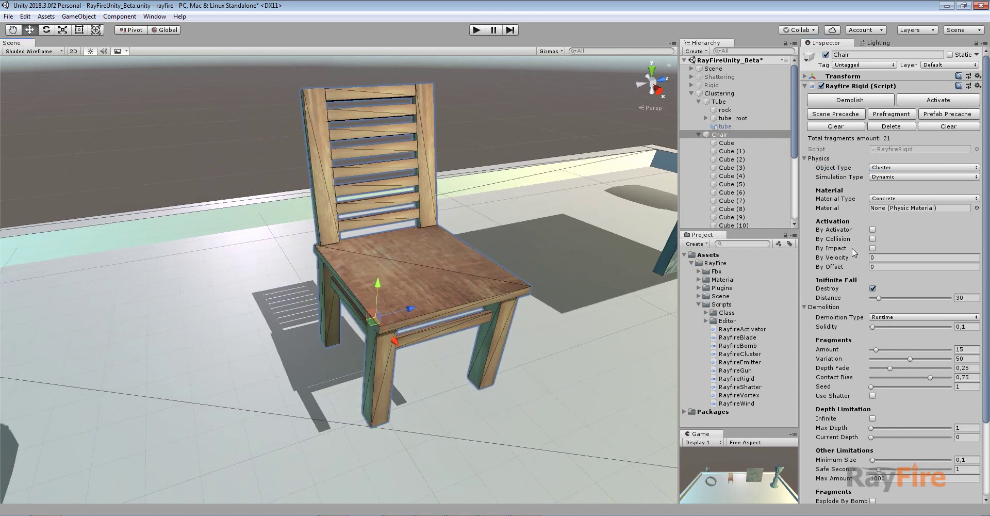
# - Fold away the Chair's Physics settings and set its Demolition Type to None
pyautogui.click(815, 158)
pyautogui.click(890, 178)
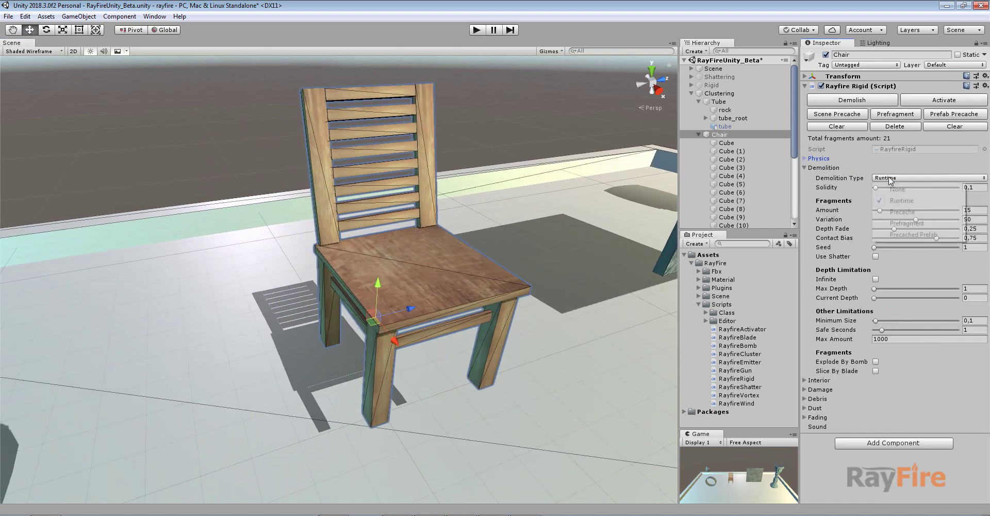
pyautogui.click(901, 192)
pyautogui.scroll(-6, 232, 392)
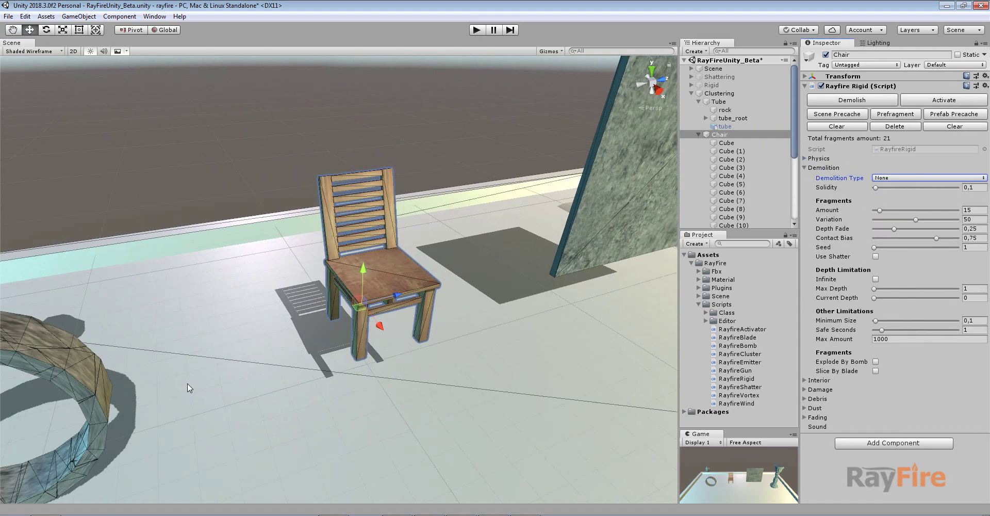
# - Rotate tube_root so it lies flat and move it just above the floor, closer to the chair
pyautogui.moveTo(187, 382); pyautogui.dragTo(288, 321, button='middle')
pyautogui.scroll(3, 289, 321)
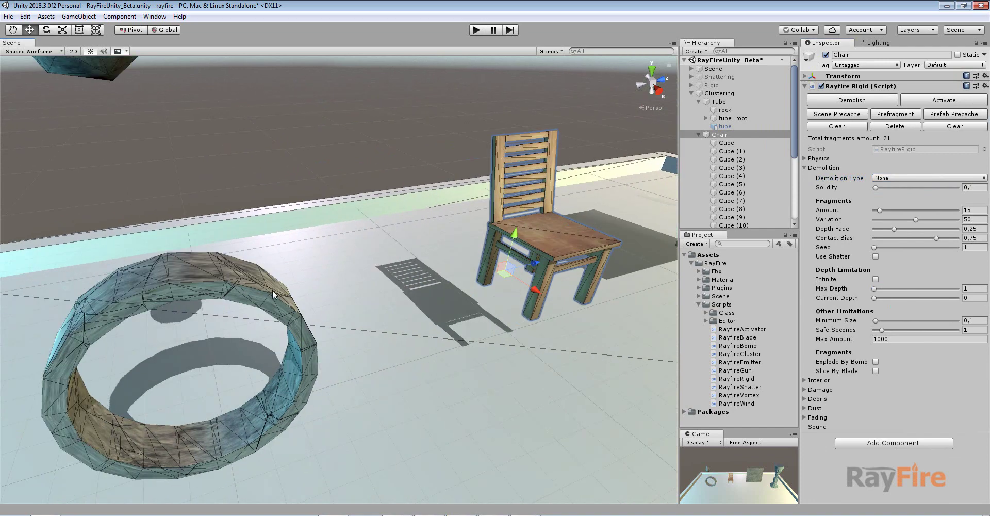
pyautogui.click(733, 118)
pyautogui.press('e')
pyautogui.keyDown('alt'); pyautogui.moveTo(187, 352); pyautogui.dragTo(181, 268); pyautogui.keyUp('alt')
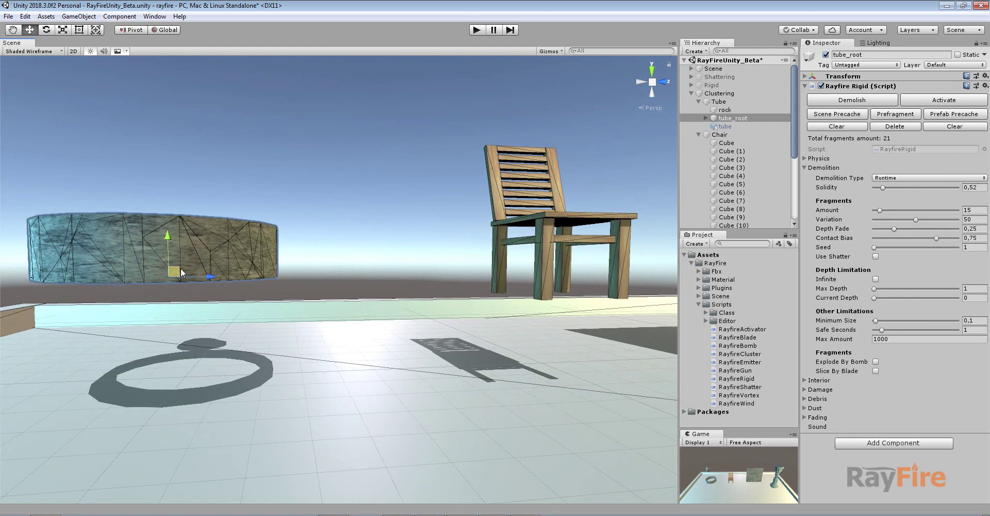
pyautogui.press('w')
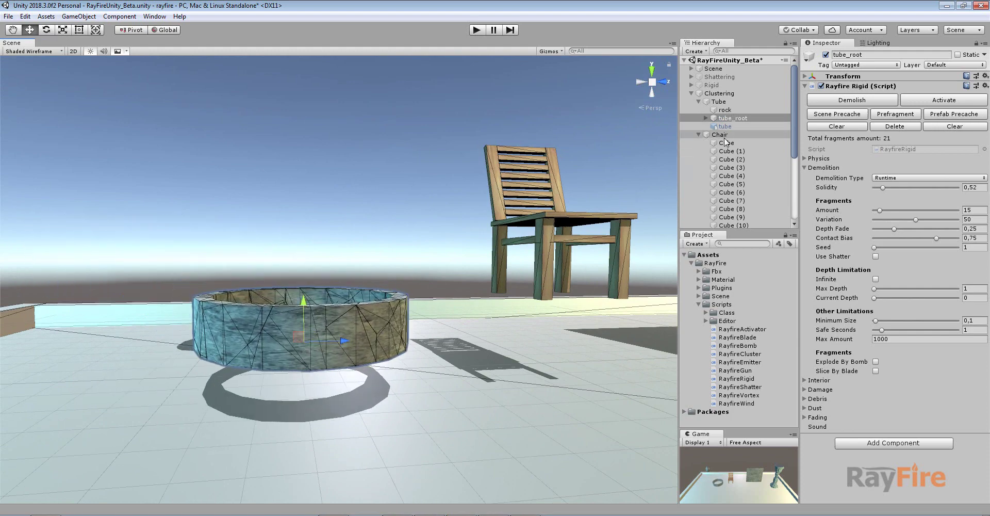
# - Position the Chair above the tube's rim, and run and stop a test simulation
pyautogui.click(564, 215)
pyautogui.moveTo(517, 291); pyautogui.dragTo(592, 128)
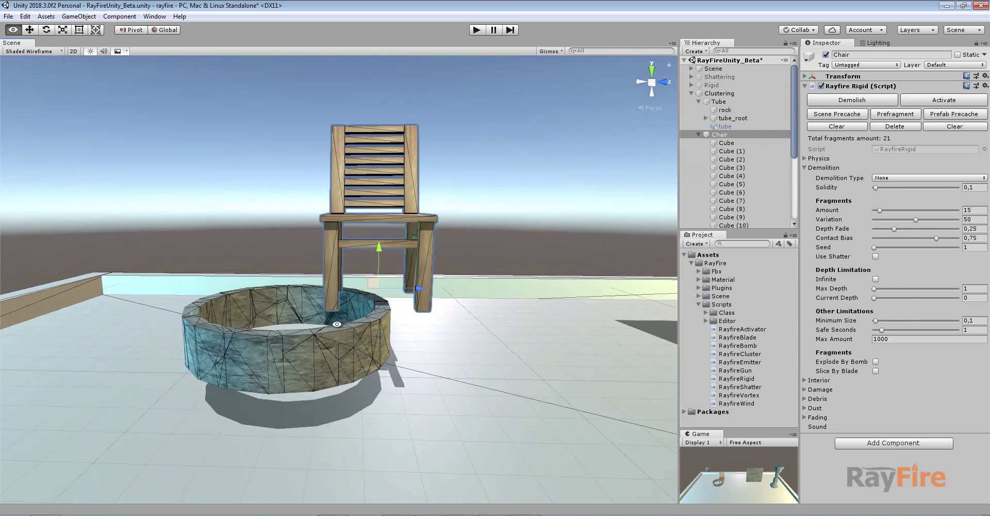
pyautogui.click(476, 29)
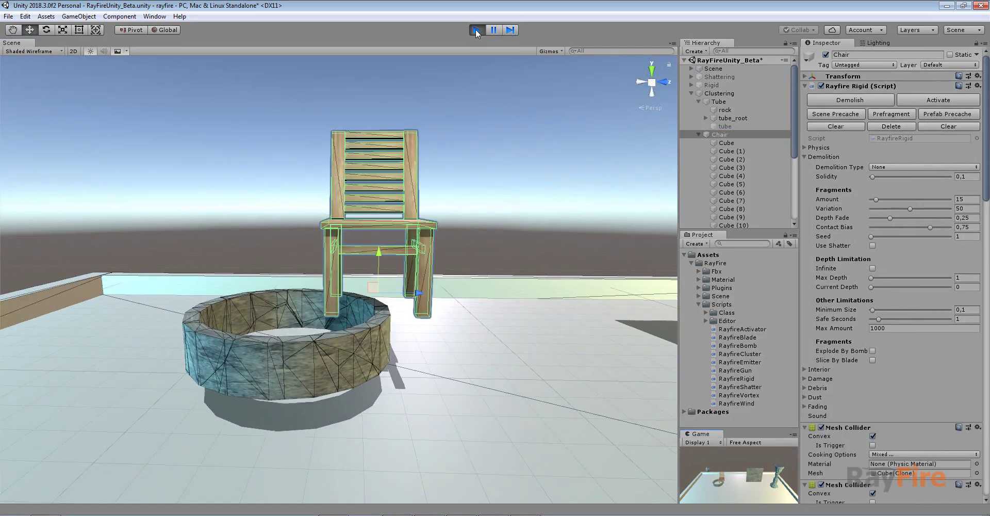
pyautogui.click(478, 29)
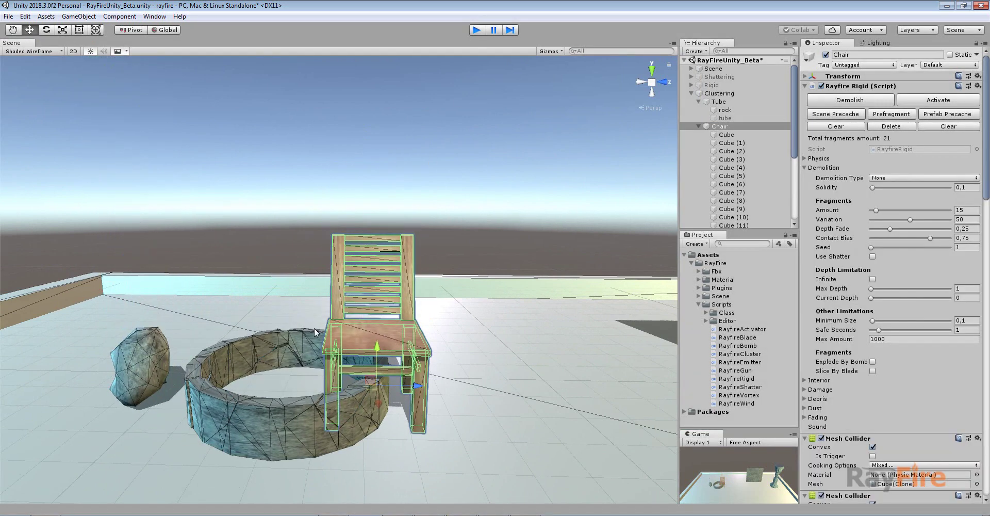
# - Set tube_root's Demolition Type to None and collapse its fragment list
pyautogui.click(293, 336)
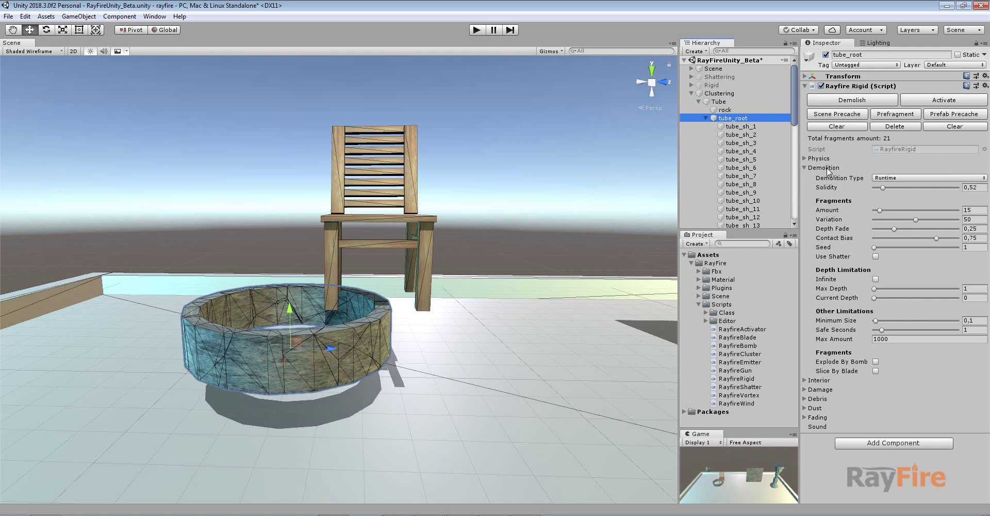
pyautogui.click(882, 179)
pyautogui.click(883, 186)
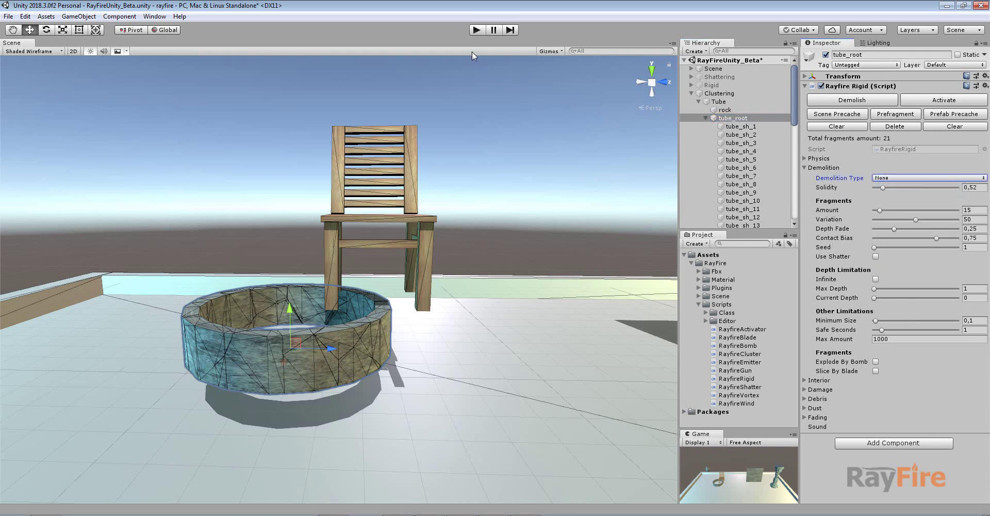
pyautogui.click(705, 119)
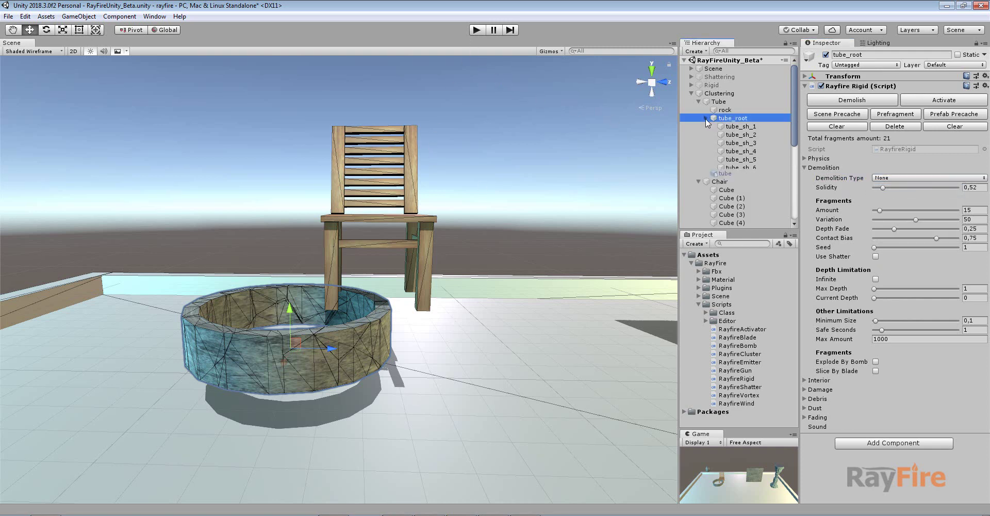
# - Run the simulation with the Chair selected and move the Chair up close against the tube's rim
pyautogui.click(720, 134)
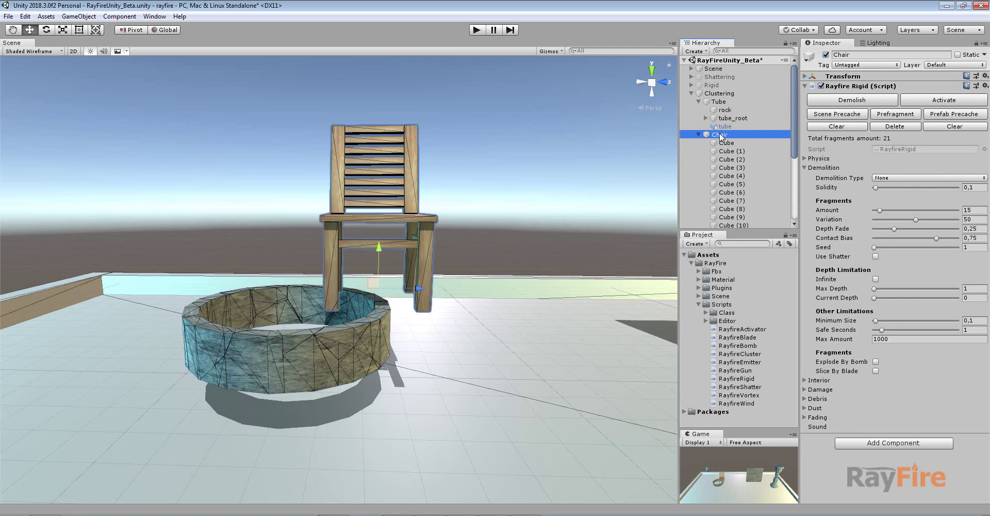
pyautogui.click(820, 380)
pyautogui.click(821, 381)
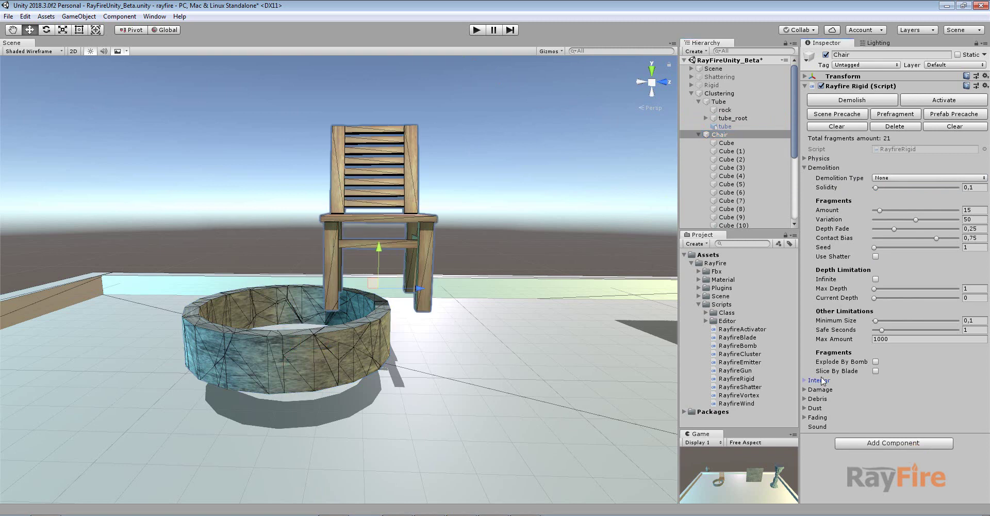
pyautogui.click(476, 30)
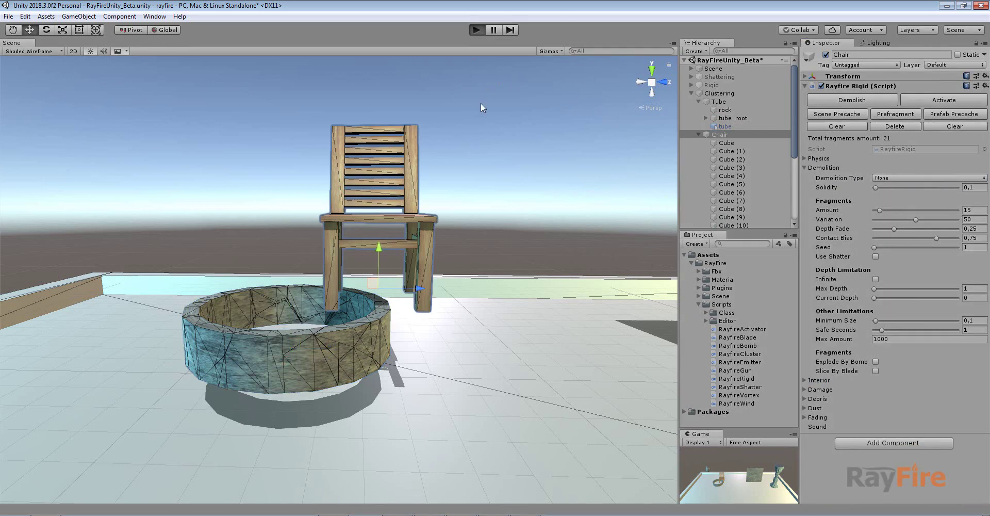
pyautogui.keyDown('alt'); pyautogui.moveTo(445, 271); pyautogui.dragTo(418, 258); pyautogui.keyUp('alt')
pyautogui.moveTo(418, 258); pyautogui.dragTo(382, 282, button='middle')
pyautogui.scroll(6, 412, 156)
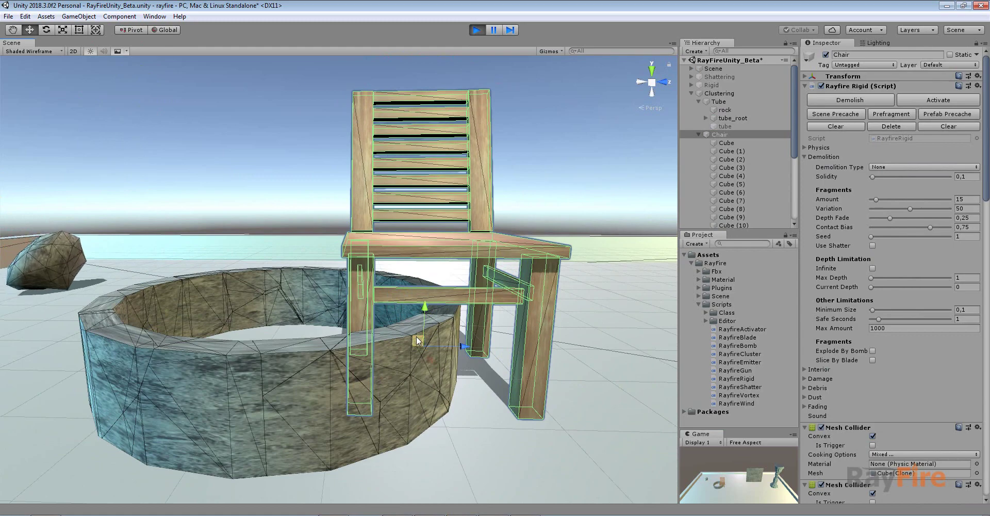
pyautogui.moveTo(416, 336); pyautogui.dragTo(387, 304)
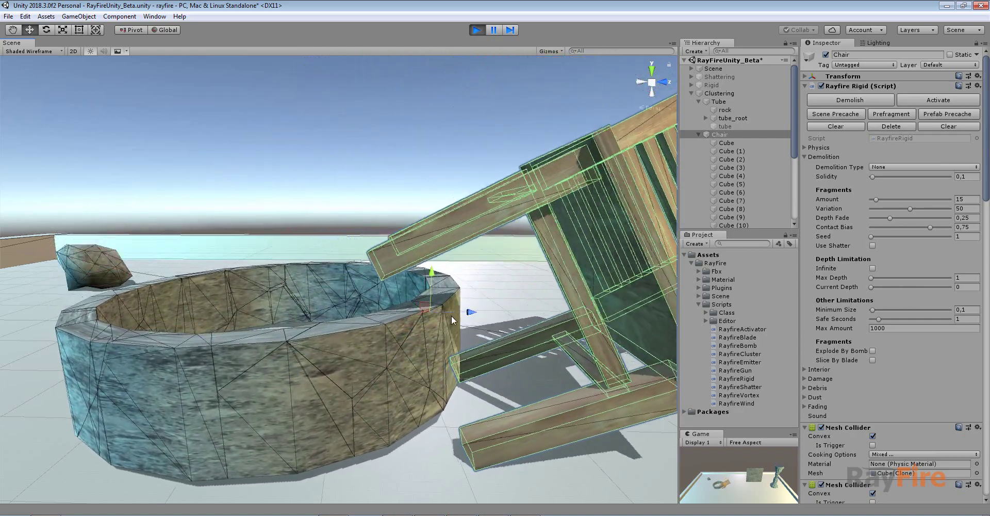
# - Move the whole tube_root cluster against the chair during the simulation, inspect both from above, and stop the simulation
pyautogui.click(423, 357)
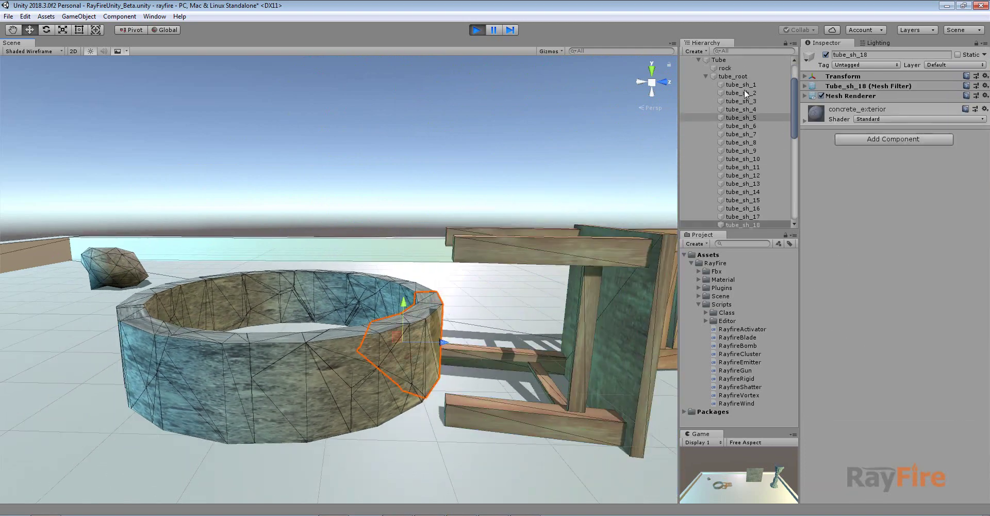
pyautogui.click(733, 76)
pyautogui.moveTo(299, 349); pyautogui.dragTo(396, 337)
pyautogui.scroll(-3, 512, 347)
pyautogui.moveTo(512, 348); pyautogui.dragTo(426, 300, button='middle')
pyautogui.keyDown('alt'); pyautogui.moveTo(426, 299); pyautogui.dragTo(351, 404); pyautogui.keyUp('alt')
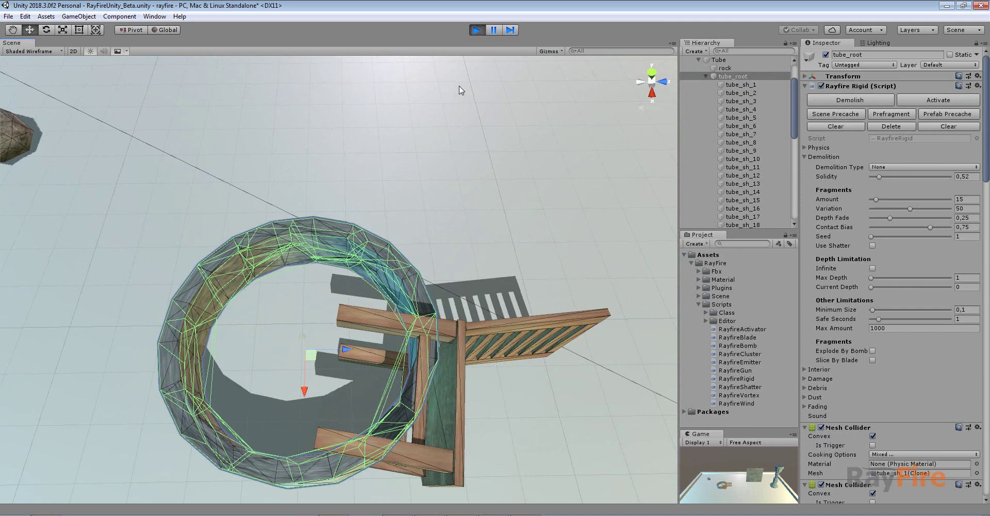
pyautogui.click(478, 30)
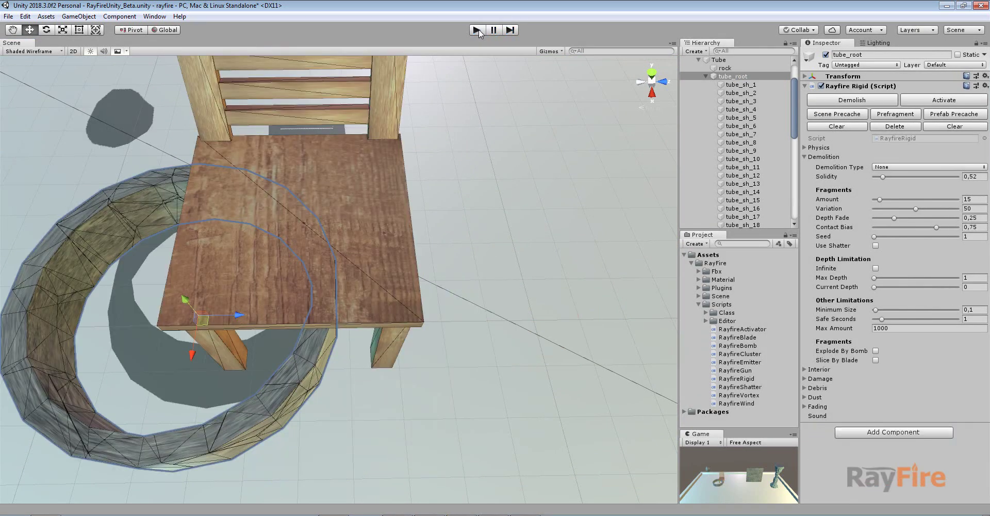
# - Collapse tube_root's fragment list and move the Chair away from the tube onto free floor
pyautogui.scroll(-3, 376, 185)
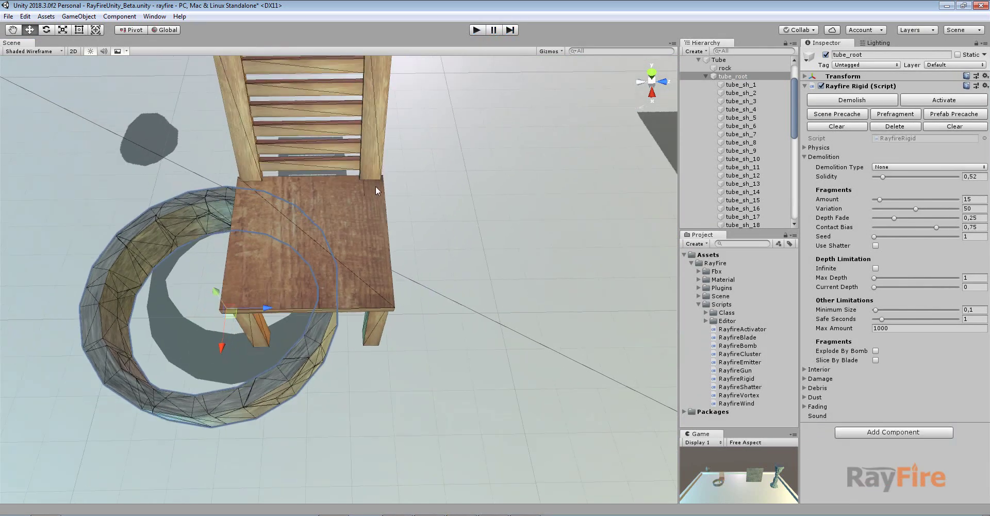
pyautogui.scroll(-2, 344, 225)
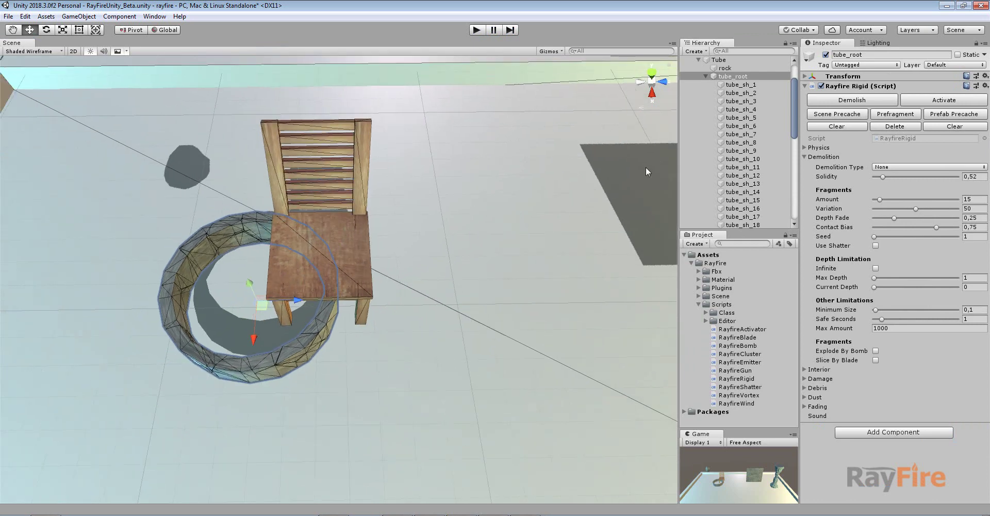
pyautogui.click(706, 77)
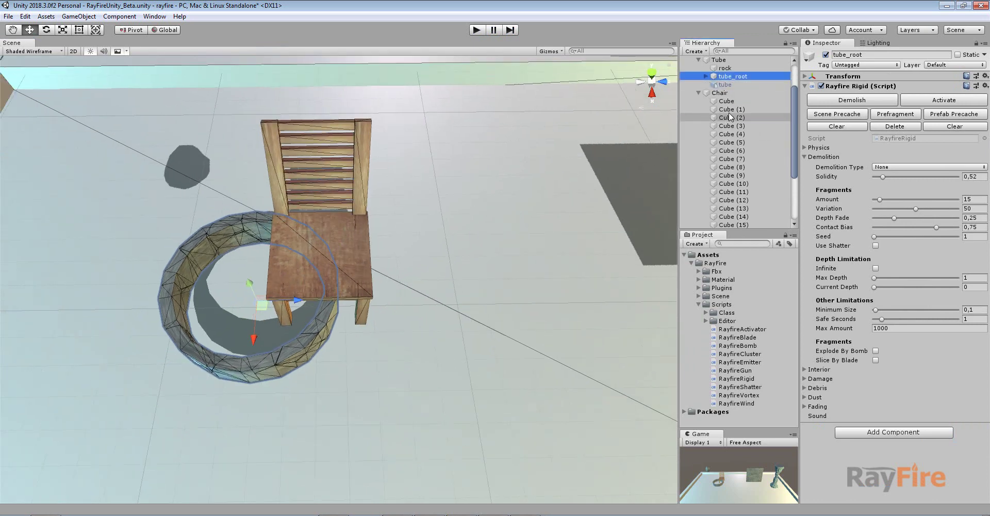
pyautogui.click(721, 93)
pyautogui.click(389, 247)
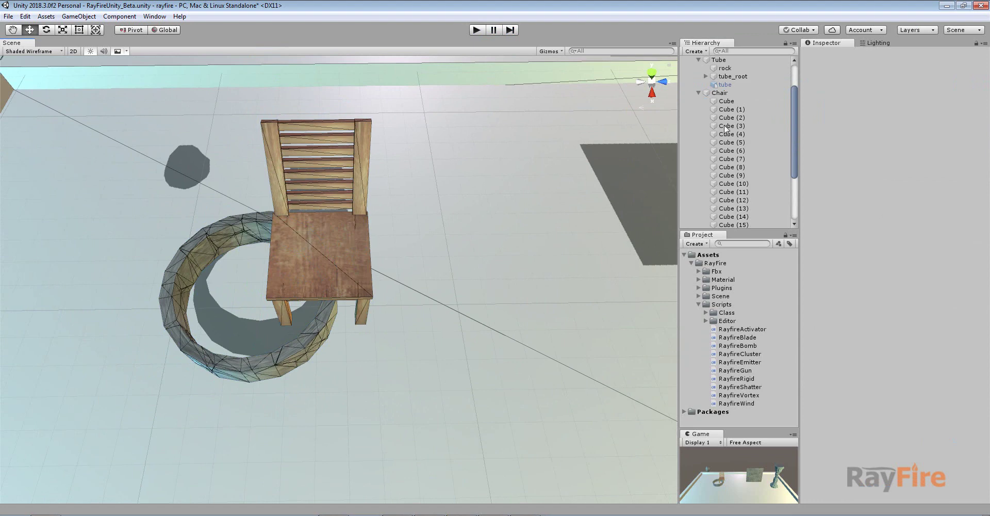
pyautogui.click(720, 93)
pyautogui.moveTo(361, 253); pyautogui.dragTo(601, 208)
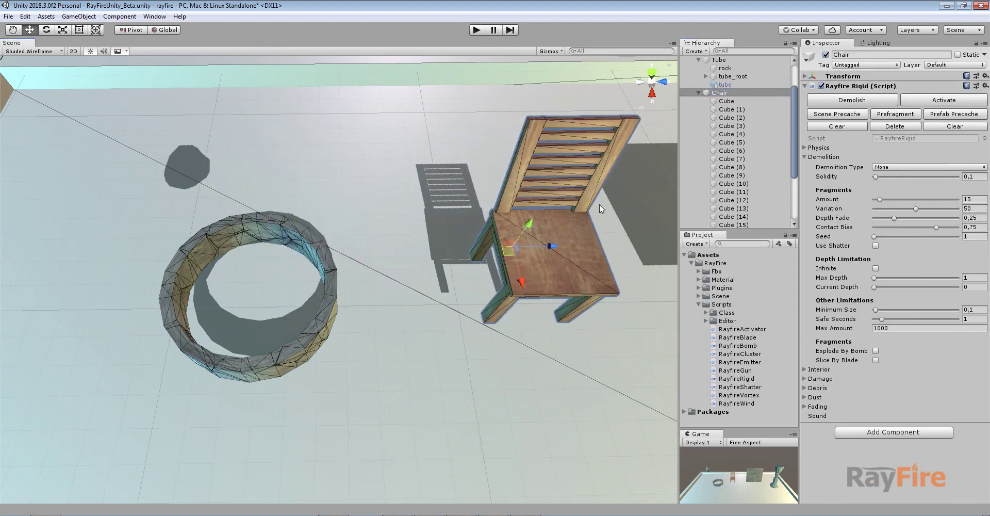
# - Enlarge the Hierarchy to show all of the Chair's cube parts and frame the whole Chair in view
pyautogui.click(728, 102)
pyautogui.scroll(-3, 735, 136)
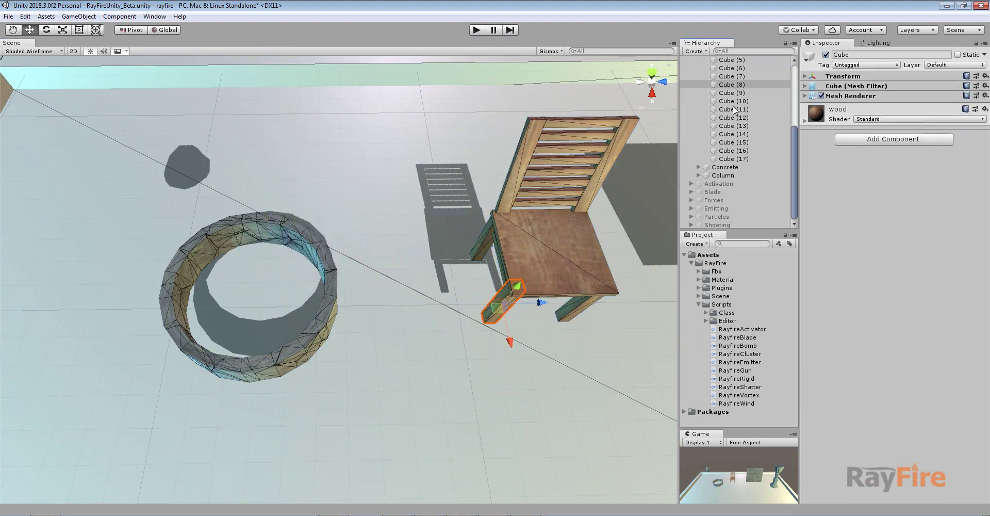
pyautogui.scroll(2, 734, 110)
pyautogui.moveTo(726, 226); pyautogui.dragTo(726, 299)
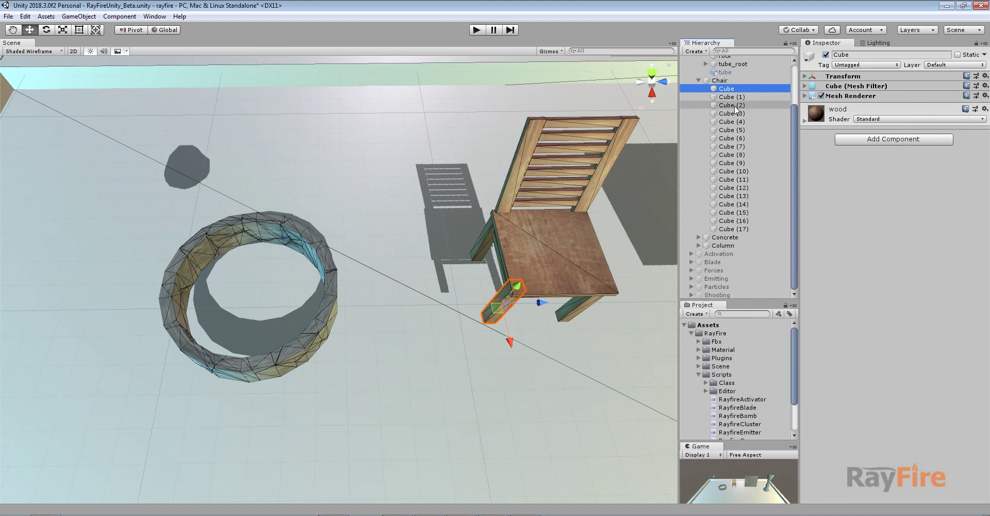
pyautogui.click(719, 80)
pyautogui.moveTo(668, 147); pyautogui.dragTo(492, 186, button='middle')
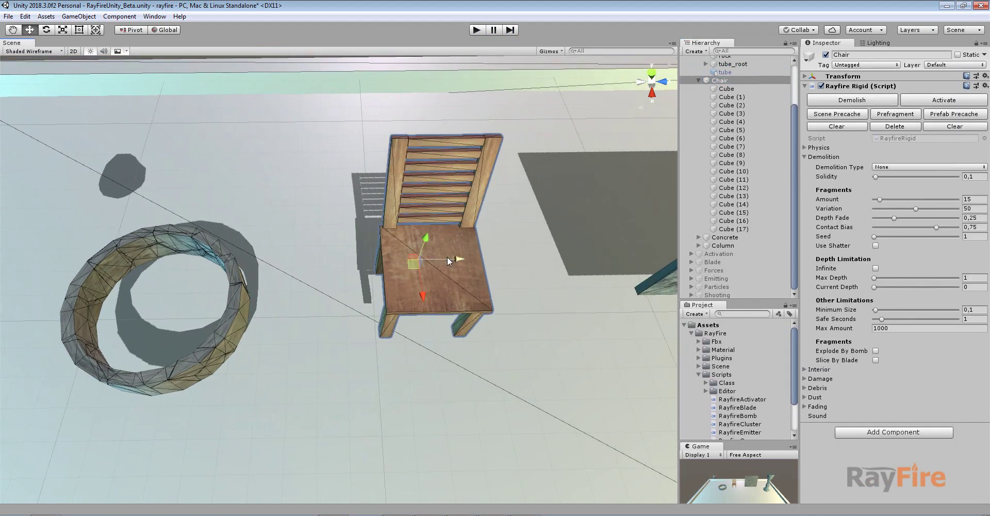
pyautogui.moveTo(442, 259); pyautogui.dragTo(412, 269, button='middle')
# - Check individual parts of the Chair, including Cube (1), Cube (4), Cube (8), Cube (11), Cube (14) and Cube (9)
pyautogui.click(728, 97)
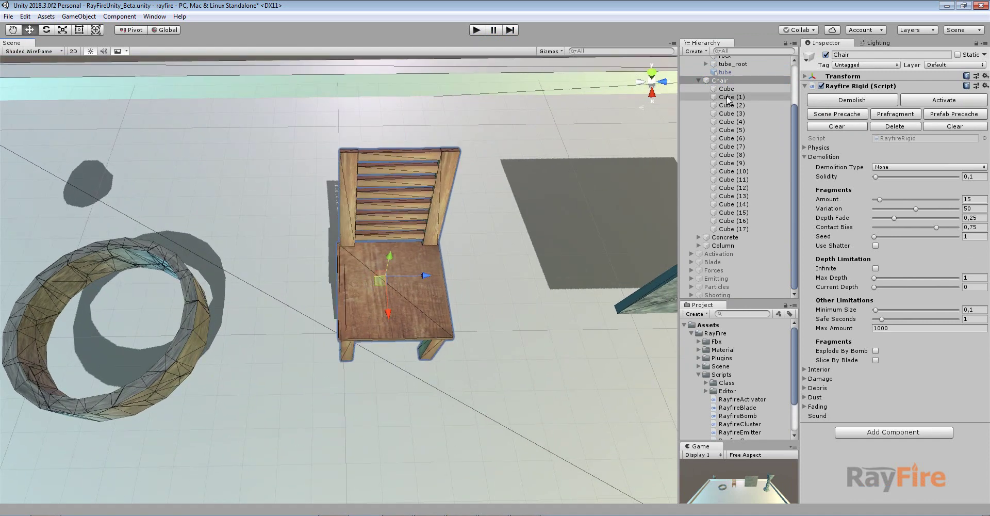
pyautogui.click(724, 122)
pyautogui.click(726, 155)
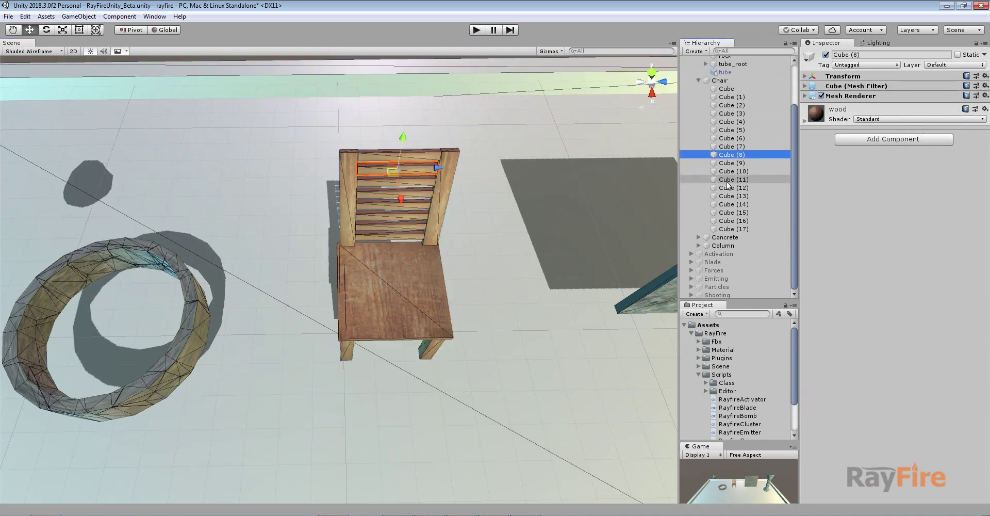
pyautogui.click(726, 180)
pyautogui.click(726, 205)
pyautogui.click(729, 163)
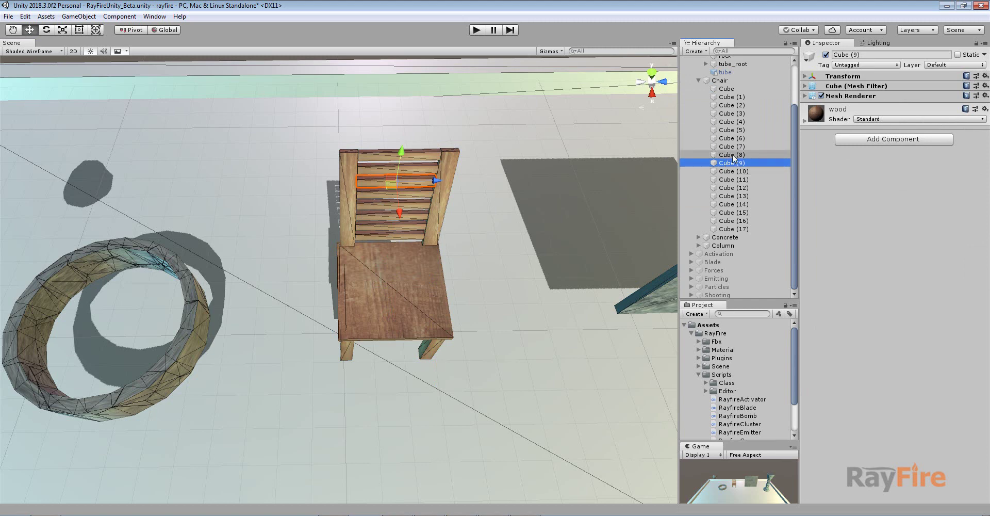
# - Create an empty child object under Chair, place it first among the chair's parts, and duplicate it
pyautogui.keyDown('alt'); pyautogui.moveTo(373, 349); pyautogui.dragTo(400, 263); pyautogui.keyUp('alt')
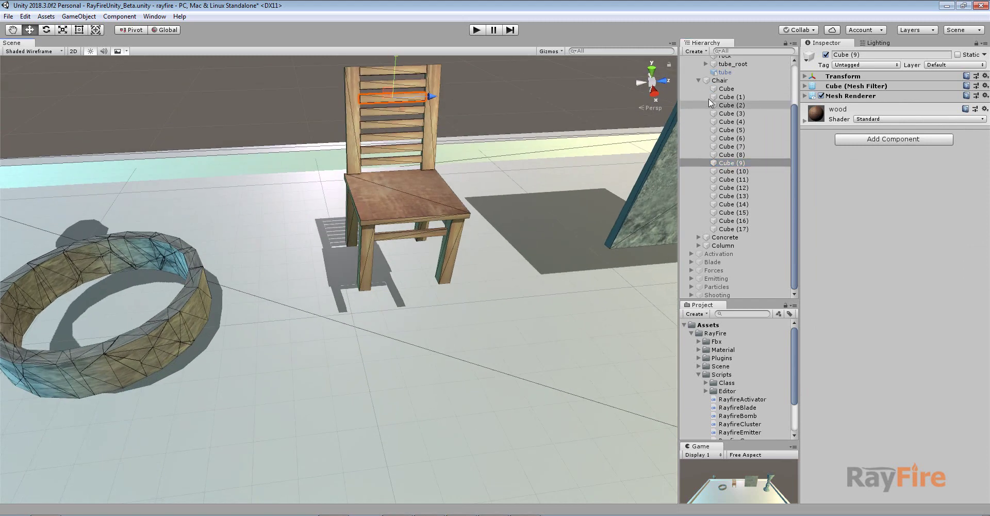
pyautogui.click(719, 80)
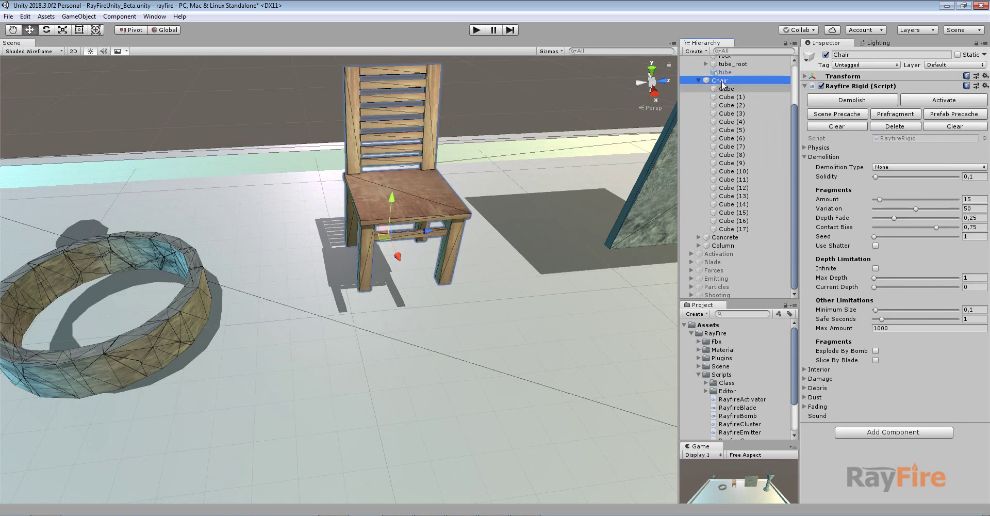
pyautogui.rightClick(736, 84)
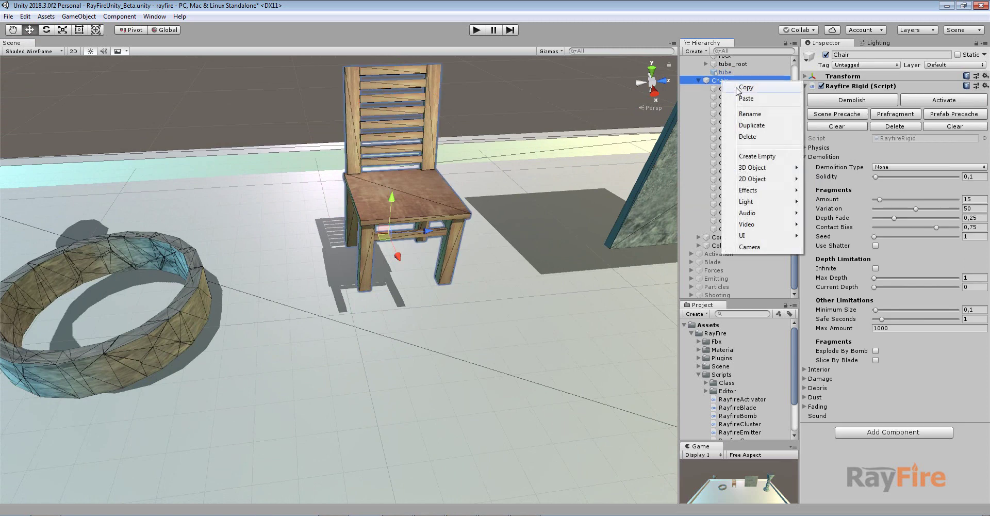
pyautogui.click(756, 157)
pyautogui.moveTo(732, 237); pyautogui.dragTo(724, 90)
pyautogui.click(727, 96)
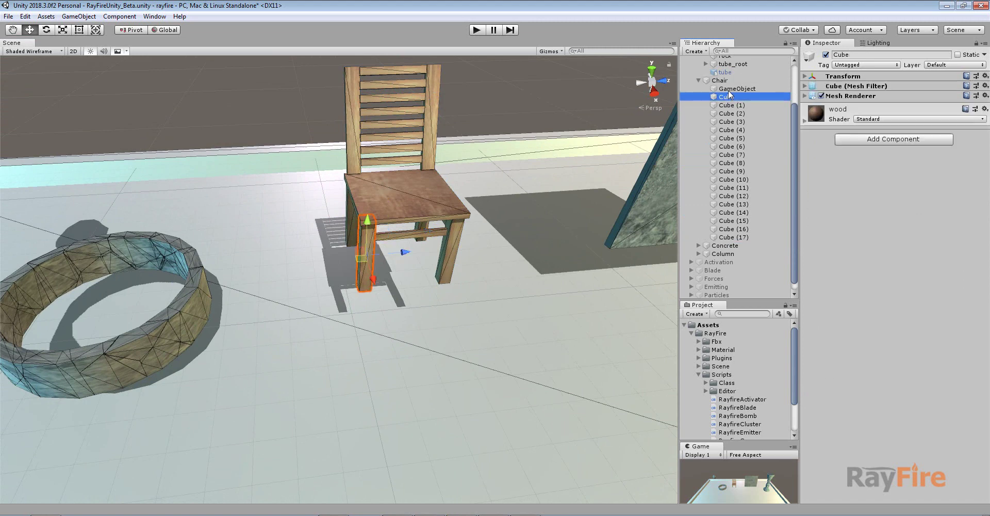
pyautogui.click(736, 88)
pyautogui.hotkey('ctrl', 'd')
# - Parent the backrest parts Cube (5) to Cube (14) under the first empty object and rename it Top
pyautogui.moveTo(446, 170); pyautogui.dragTo(445, 179, button='middle')
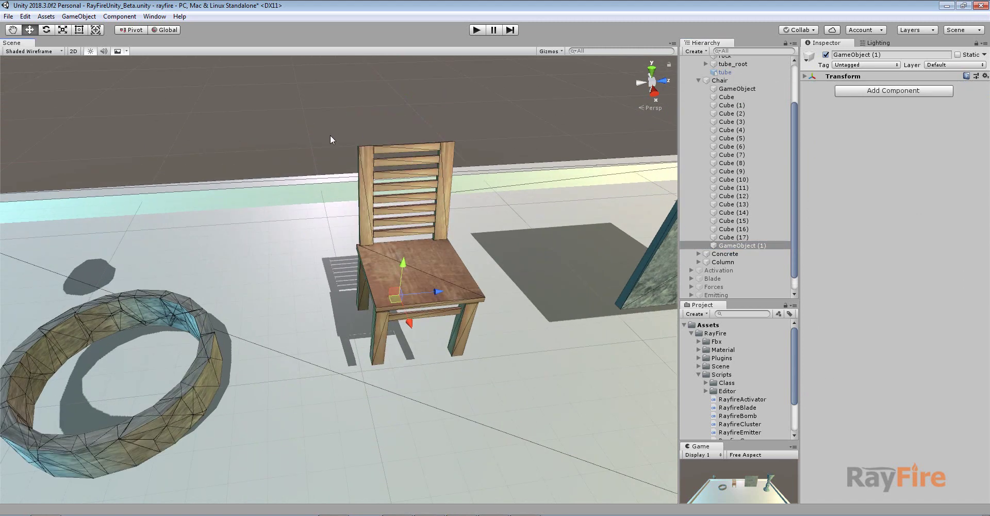
pyautogui.moveTo(330, 129); pyautogui.dragTo(478, 252)
pyautogui.press('f')
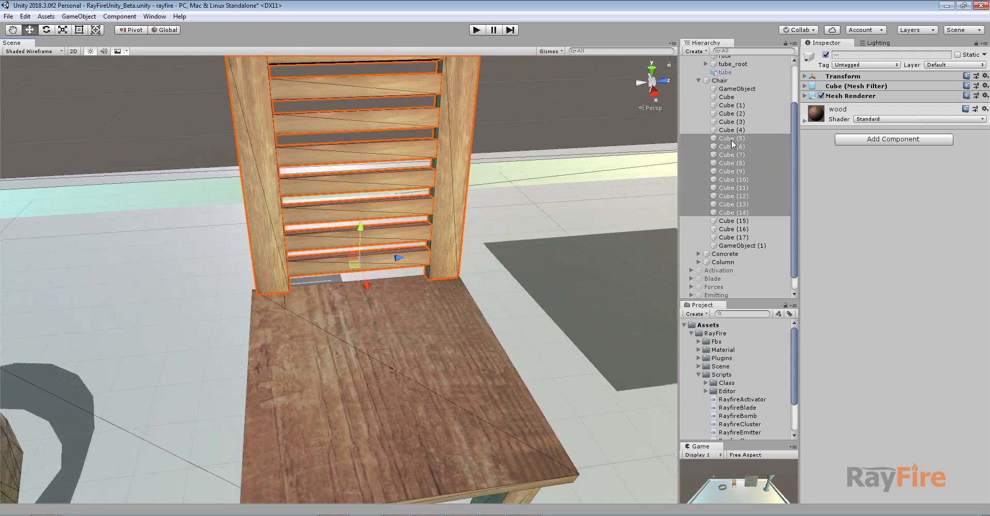
pyautogui.moveTo(733, 143); pyautogui.dragTo(734, 92)
pyautogui.click(733, 91)
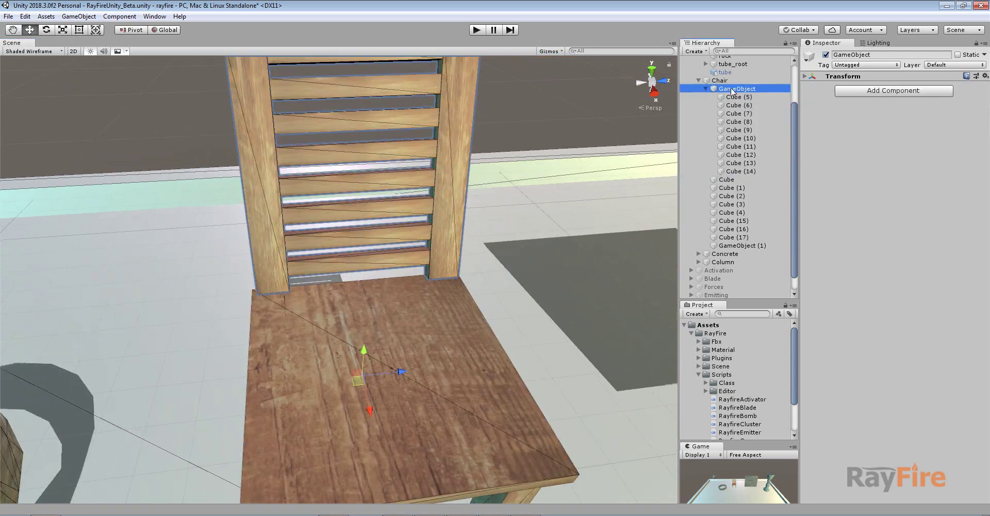
pyautogui.keyDown('alt'); pyautogui.moveTo(504, 268); pyautogui.dragTo(608, 214); pyautogui.keyUp('alt')
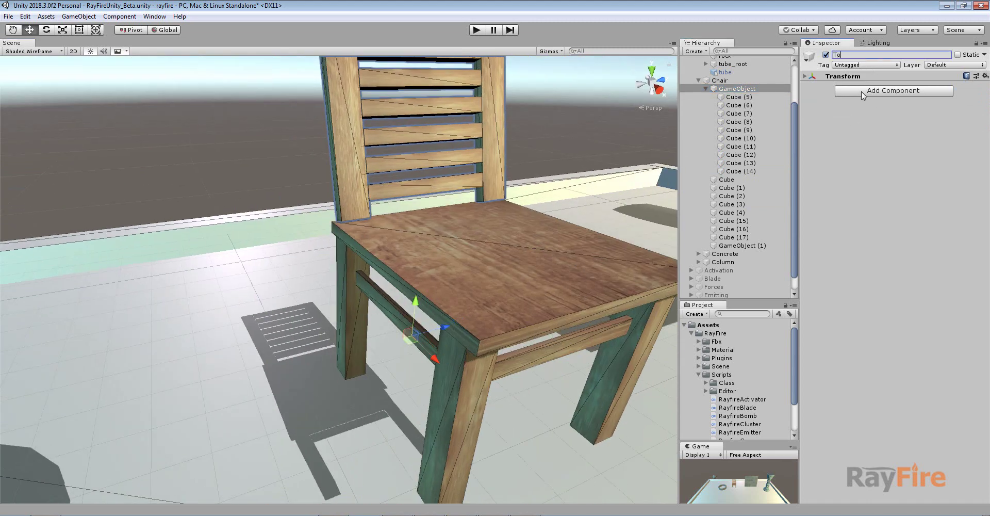
# - Parent Cube to Cube (4) and Cube (15) to Cube (17) under the second empty object and rename it Bottom
pyautogui.click(727, 180)
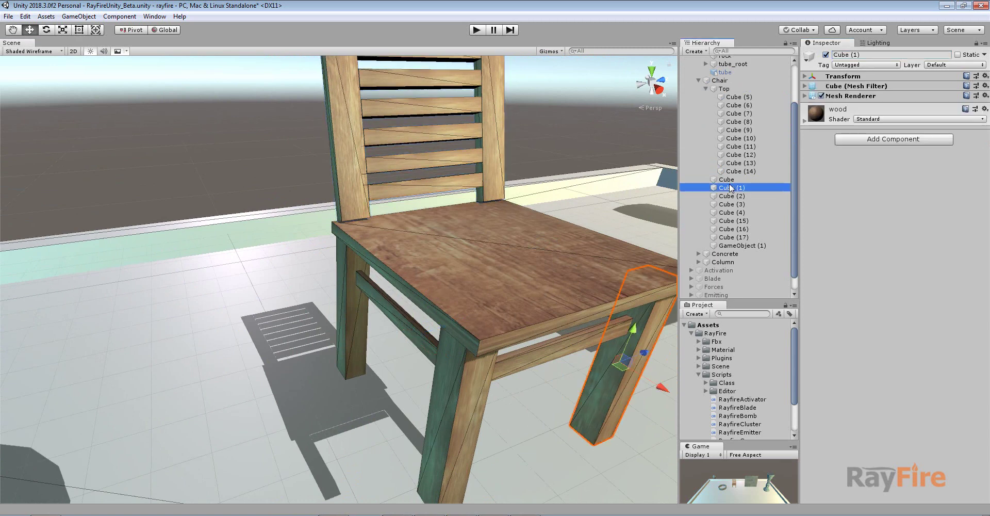
pyautogui.keyDown('shift'); pyautogui.click(733, 238); pyautogui.keyUp('shift')
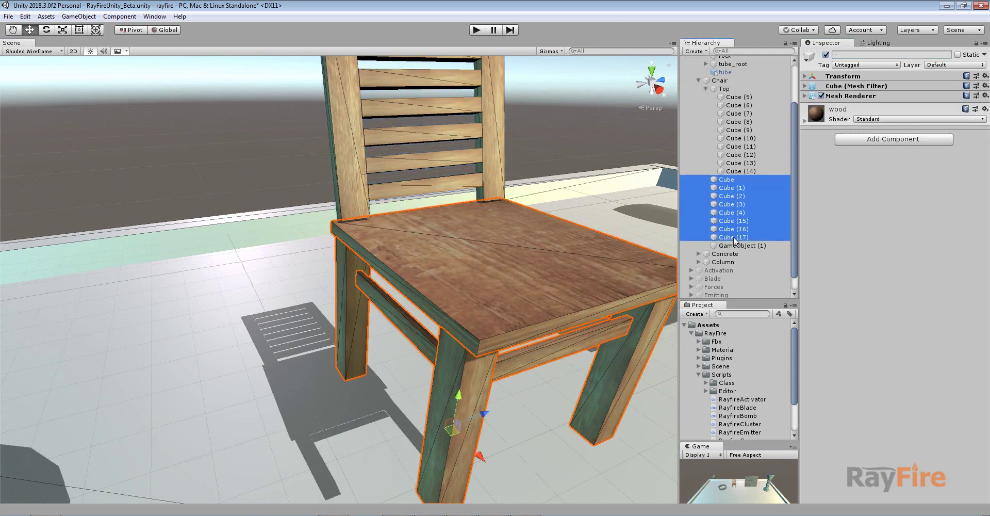
pyautogui.moveTo(731, 244); pyautogui.dragTo(731, 245)
pyautogui.click(735, 179)
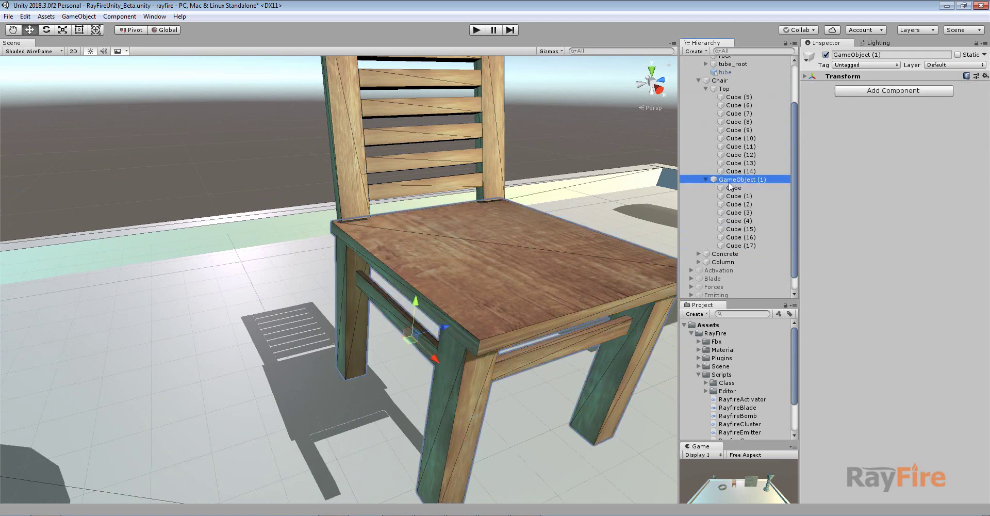
pyautogui.click(891, 54)
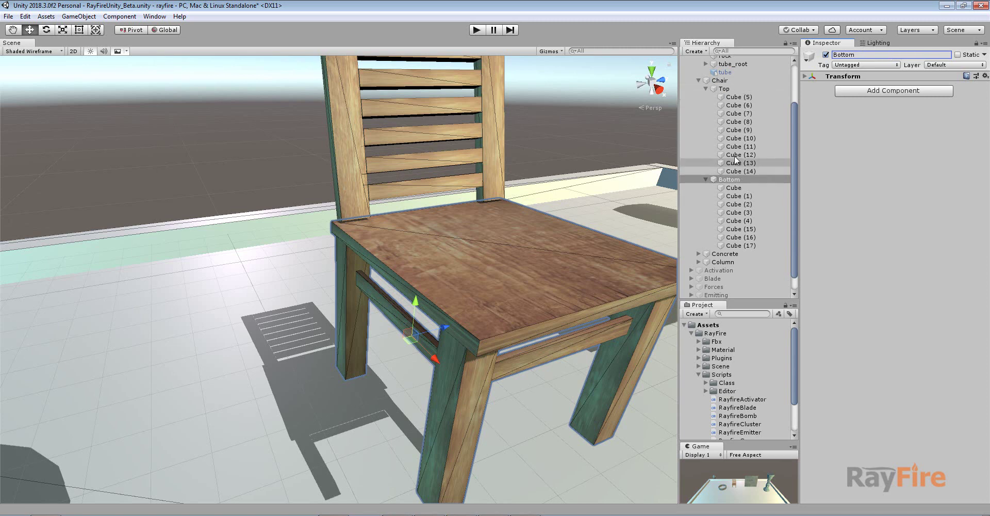
# - Collapse the Top and Bottom groups and check which chair parts belong to each
pyautogui.click(719, 80)
pyautogui.scroll(-7, 556, 170)
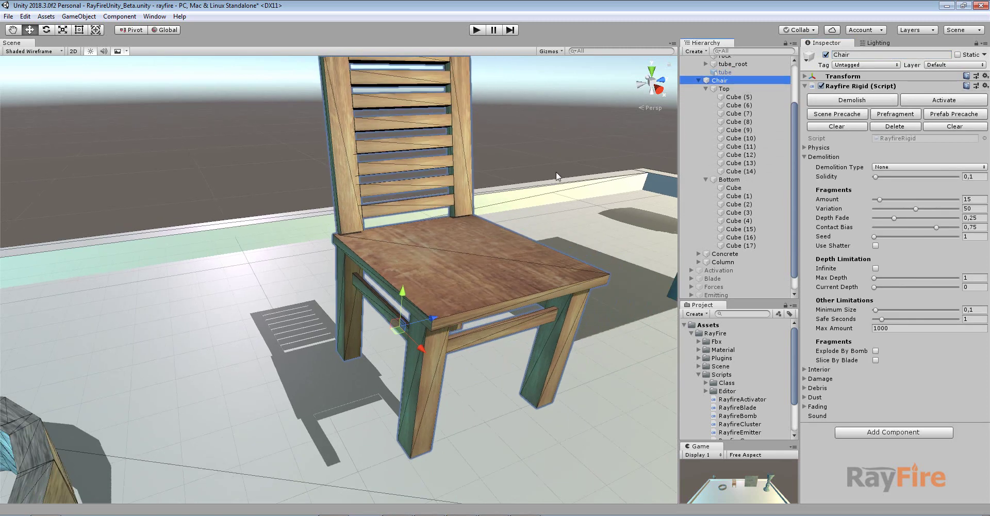
pyautogui.moveTo(395, 294); pyautogui.dragTo(361, 308, button='middle')
pyautogui.moveTo(390, 319); pyautogui.dragTo(386, 323)
pyautogui.click(705, 89)
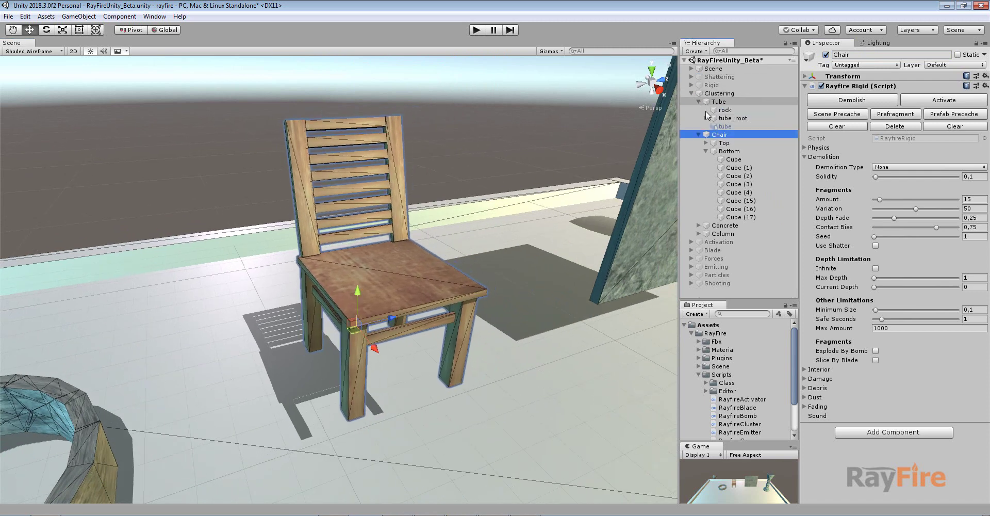
pyautogui.click(706, 151)
pyautogui.click(726, 151)
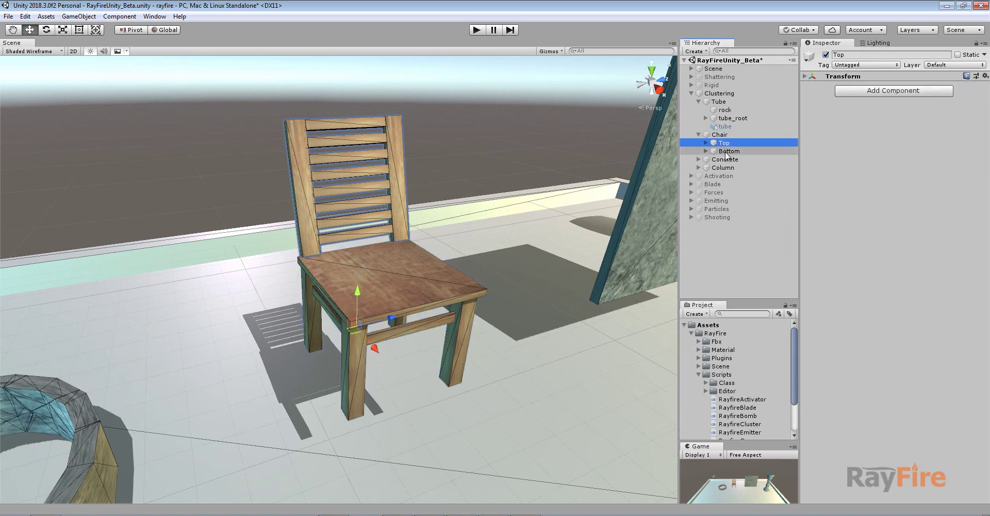
pyautogui.click(725, 145)
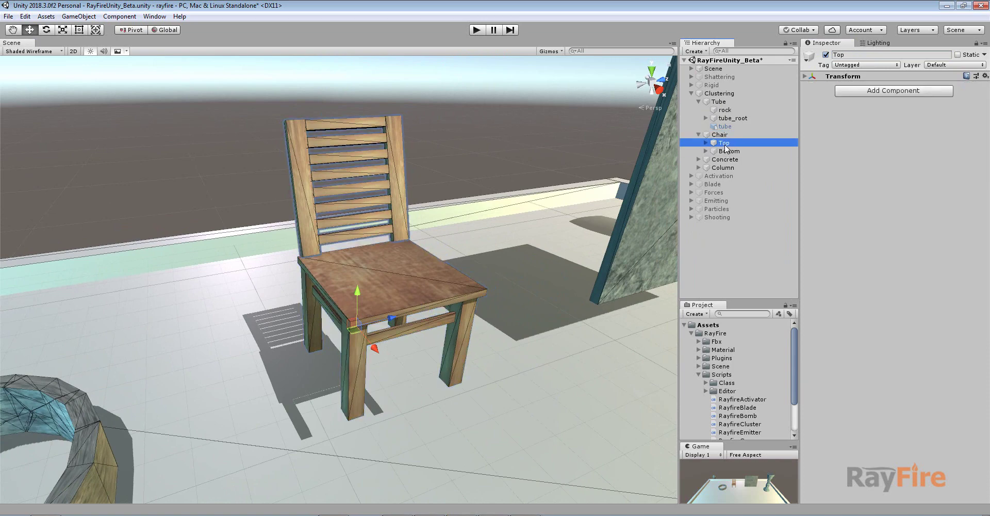
pyautogui.click(729, 152)
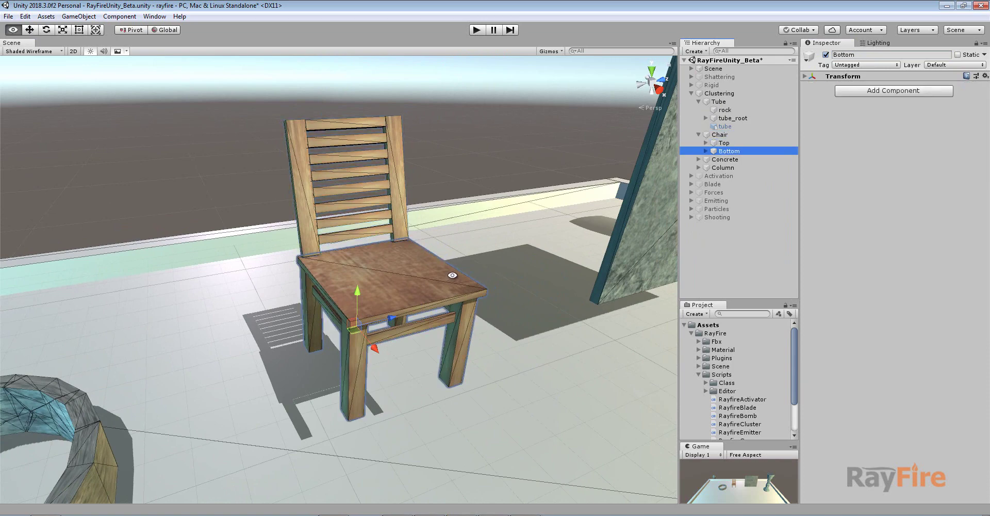
pyautogui.keyDown('alt'); pyautogui.moveTo(452, 275); pyautogui.dragTo(392, 260); pyautogui.keyUp('alt')
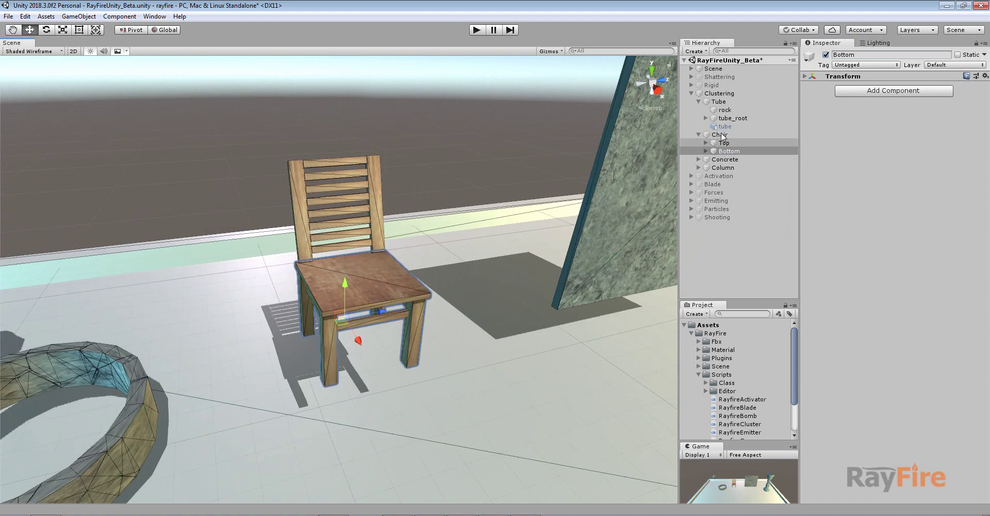
# - Move the Chair above the tube's rim, simulate its fall onto the tube, and stop the simulation
pyautogui.click(722, 136)
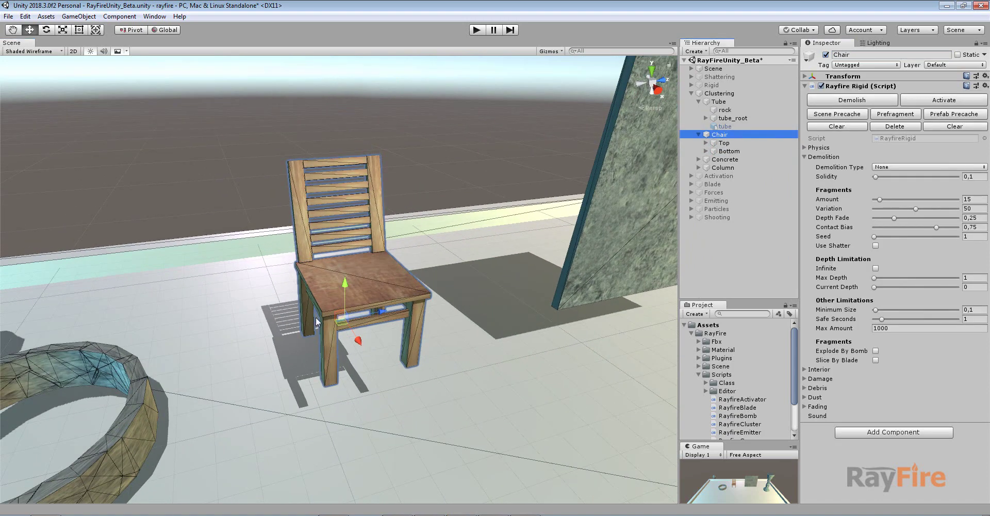
pyautogui.moveTo(335, 311); pyautogui.dragTo(111, 341)
pyautogui.moveTo(126, 356); pyautogui.dragTo(250, 270, button='middle')
pyautogui.click(477, 30)
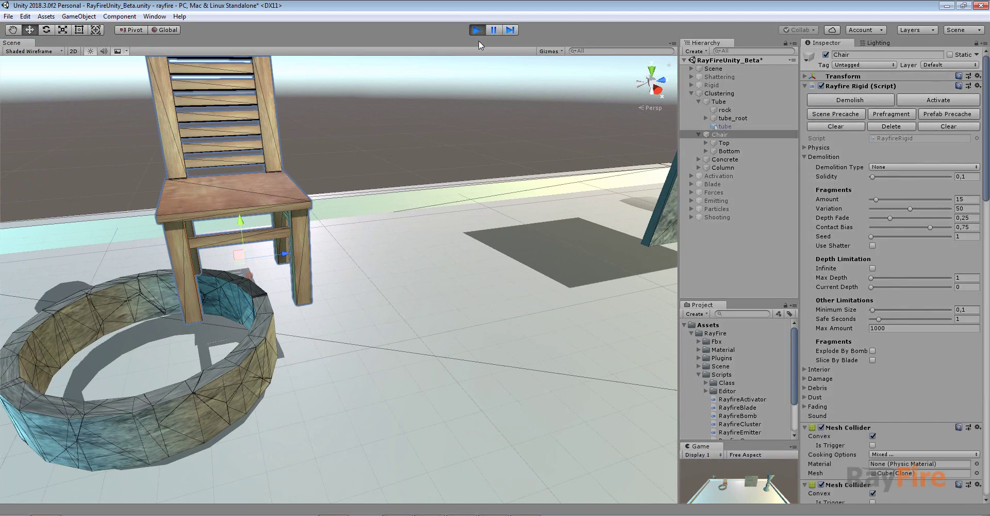
pyautogui.click(483, 30)
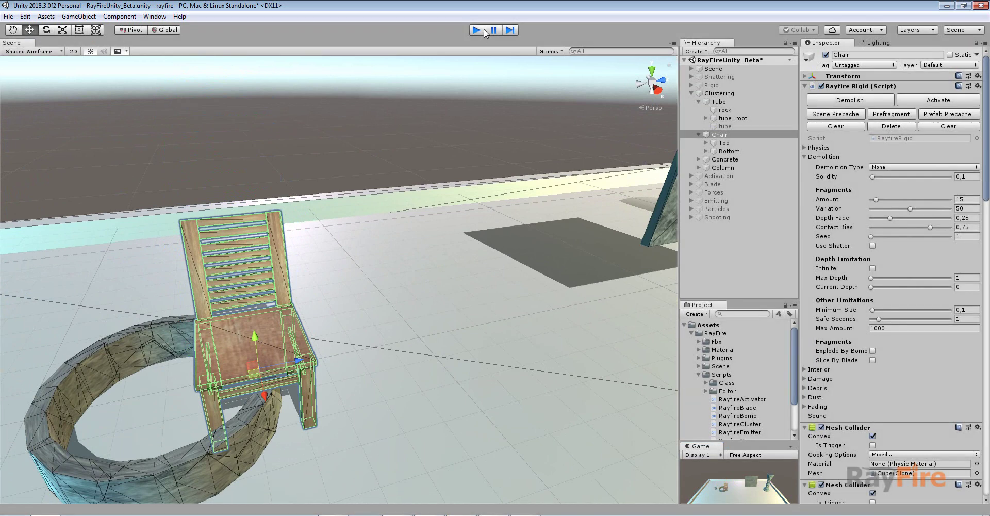
# - Set the Chair's Demolition Type to Runtime, raise it higher above the tube, and start the simulation
pyautogui.click(881, 167)
pyautogui.click(907, 191)
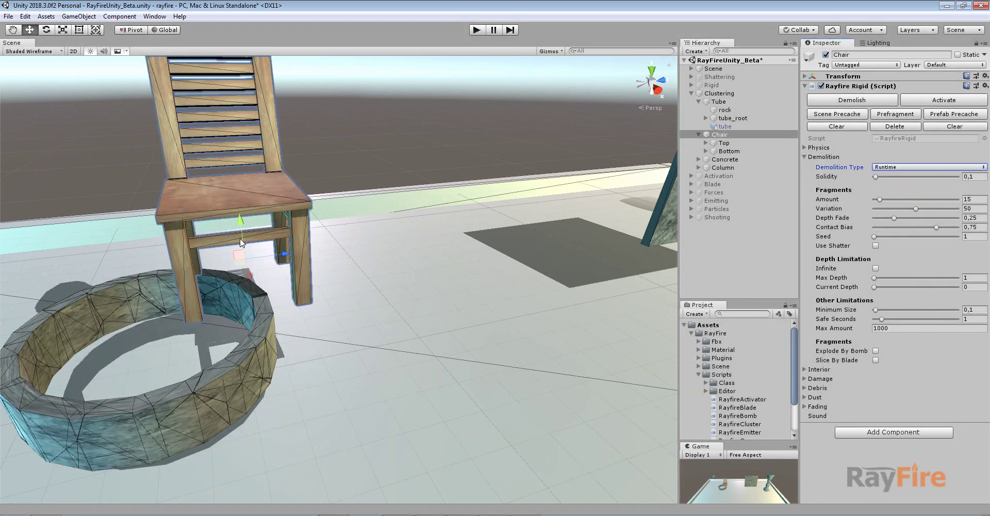
pyautogui.moveTo(236, 254); pyautogui.dragTo(231, 206)
pyautogui.scroll(-3, 389, 139)
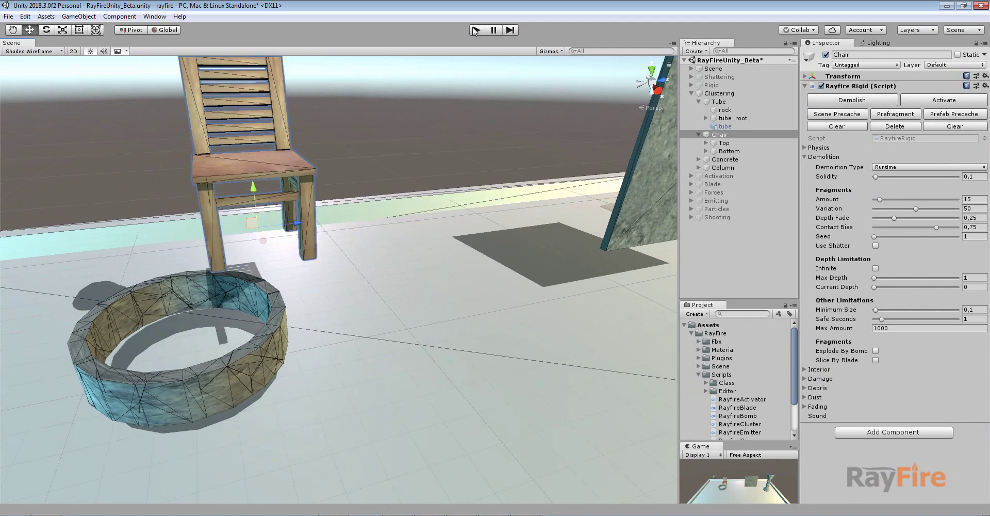
pyautogui.click(476, 30)
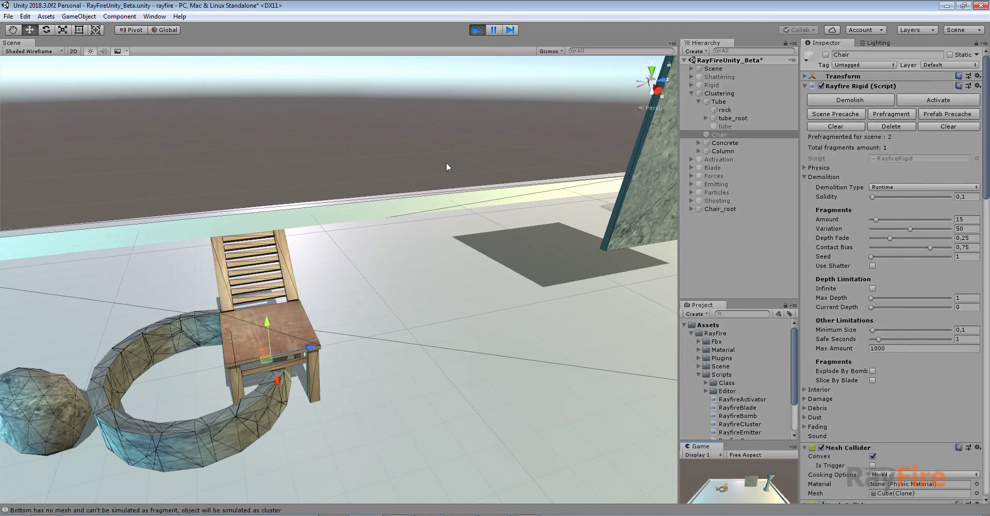
# - Examine the demolished chair and the Rayfire Rigid settings of Chair_root's Top and Bottom clusters
pyautogui.keyDown('alt'); pyautogui.moveTo(305, 318); pyautogui.dragTo(444, 321); pyautogui.keyUp('alt')
pyautogui.scroll(3, 444, 321)
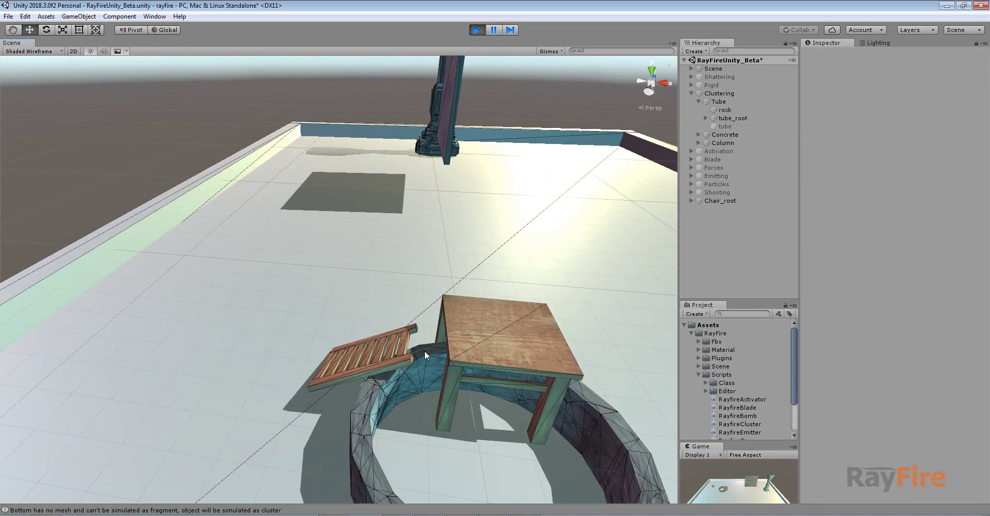
pyautogui.moveTo(492, 344); pyautogui.dragTo(407, 302, button='middle')
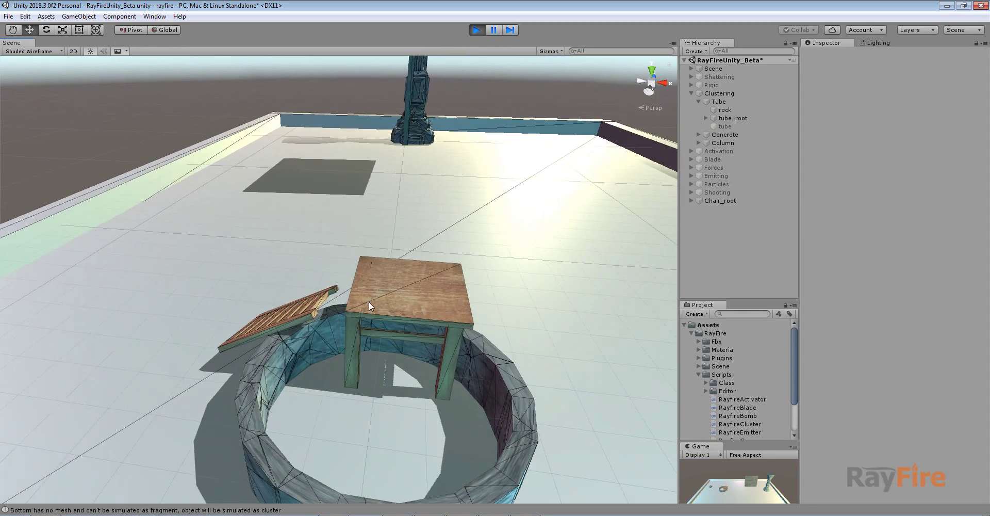
pyautogui.click(303, 316)
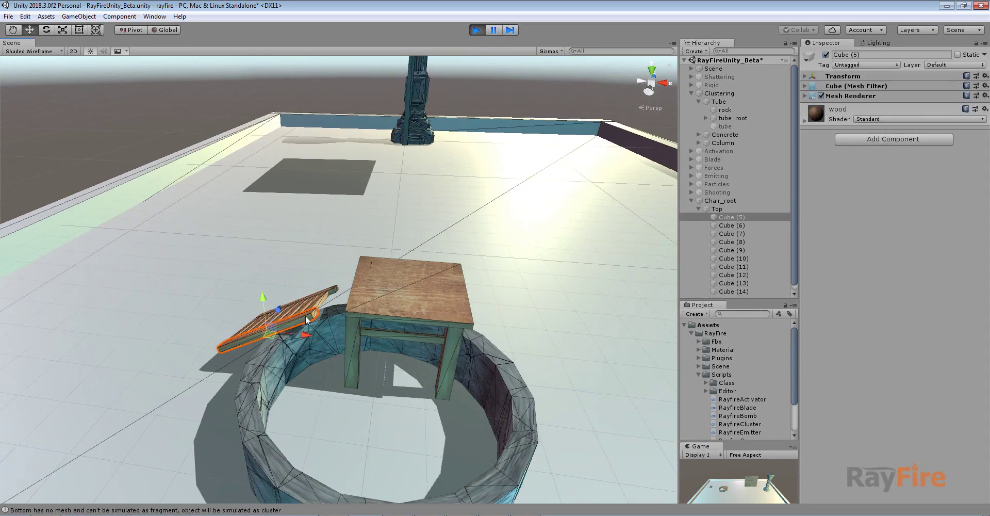
pyautogui.click(699, 208)
pyautogui.click(726, 208)
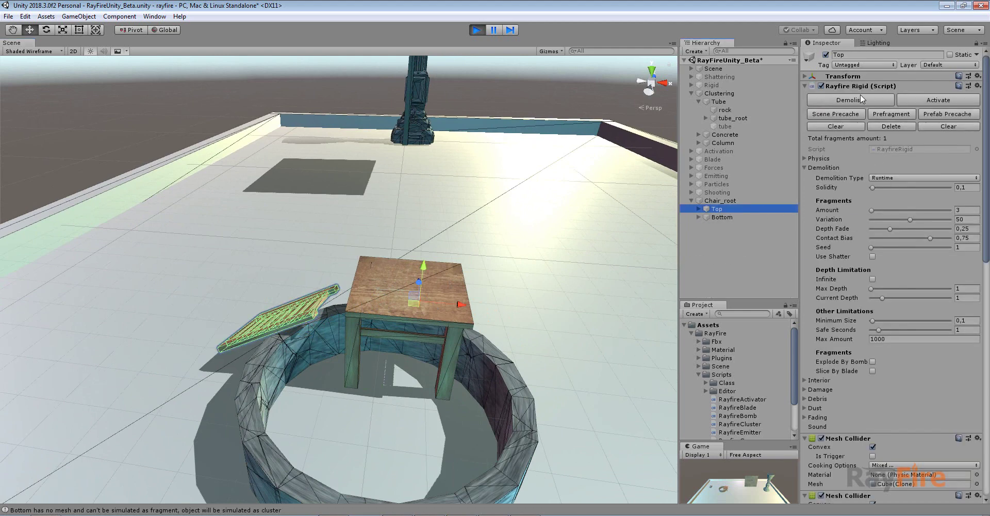
pyautogui.click(721, 217)
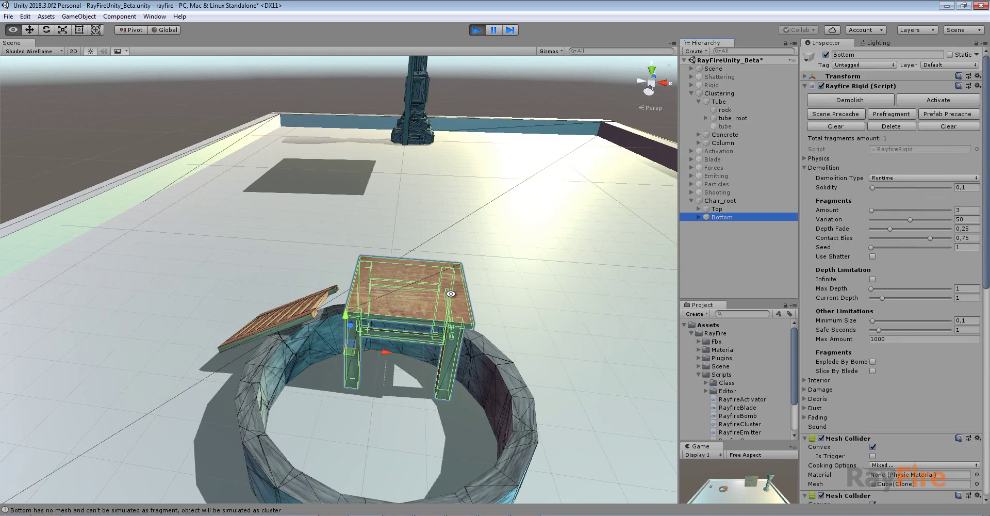
pyautogui.keyDown('alt'); pyautogui.moveTo(450, 293); pyautogui.dragTo(326, 305); pyautogui.keyUp('alt')
# - Move the Top cluster over the chair's seat and into the tube during the simulation, and stop it
pyautogui.click(272, 297)
pyautogui.click(728, 208)
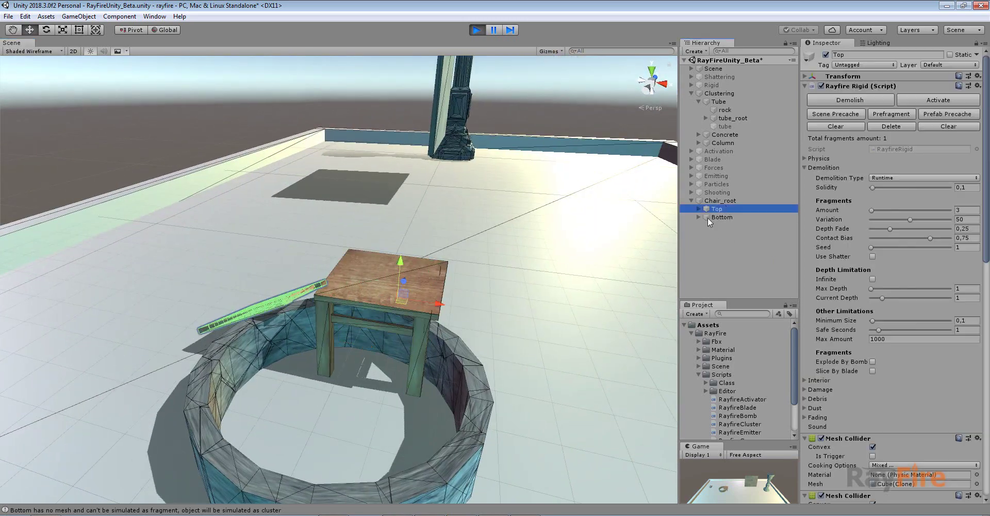
pyautogui.keyDown('alt'); pyautogui.moveTo(339, 271); pyautogui.dragTo(567, 191); pyautogui.keyUp('alt')
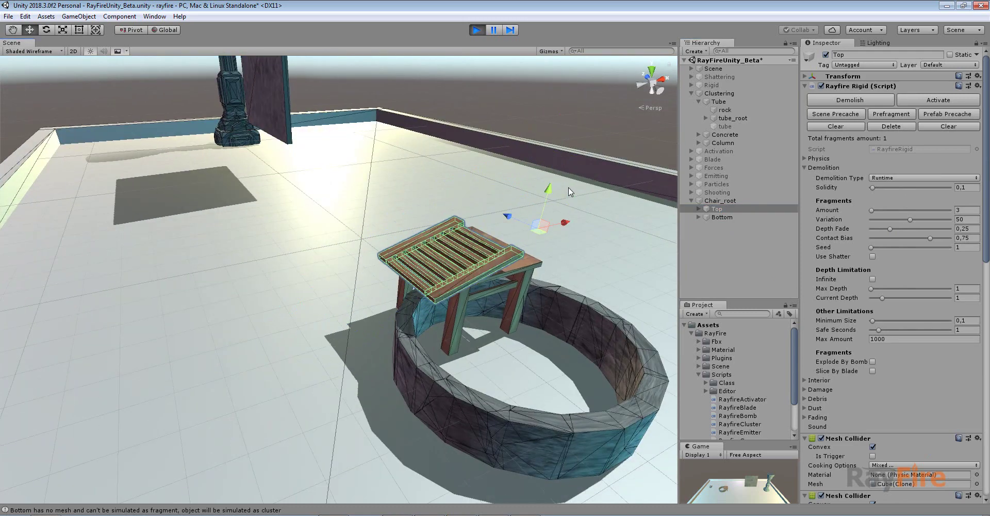
pyautogui.keyDown('alt'); pyautogui.moveTo(382, 304); pyautogui.dragTo(246, 382); pyautogui.keyUp('alt')
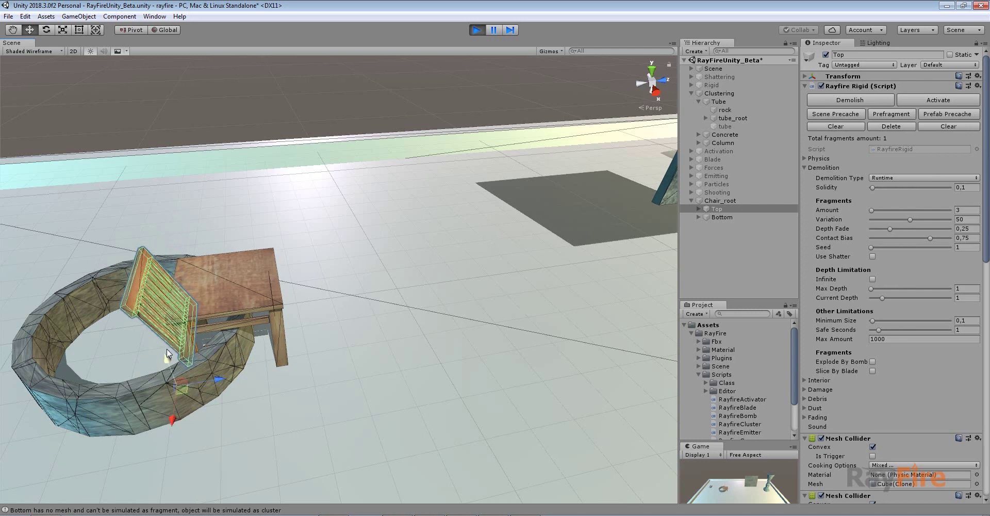
pyautogui.click(477, 30)
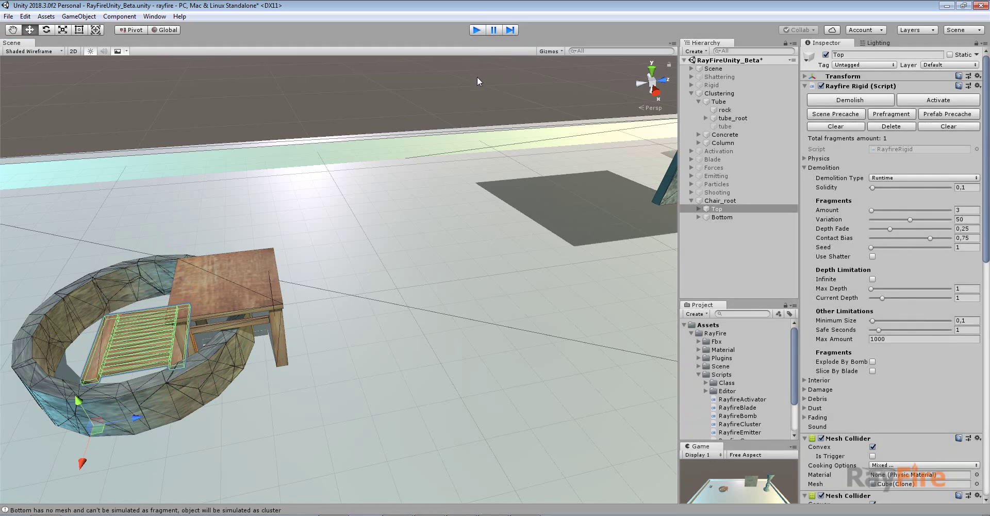
# - Set the Chair's demolition Max Depth to 2 and Safe Seconds to 3, and start the simulation
pyautogui.moveTo(199, 182); pyautogui.dragTo(348, 237, button='middle')
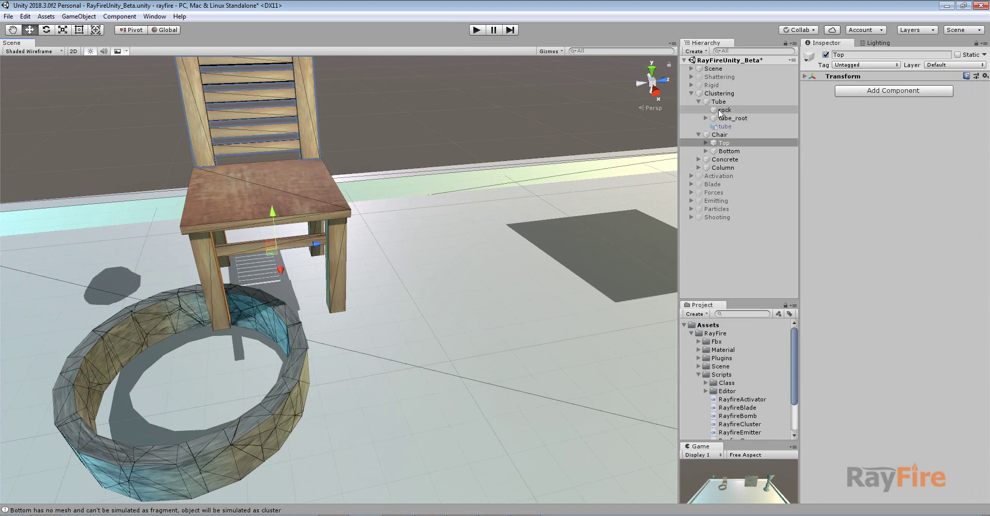
pyautogui.click(699, 101)
pyautogui.click(719, 110)
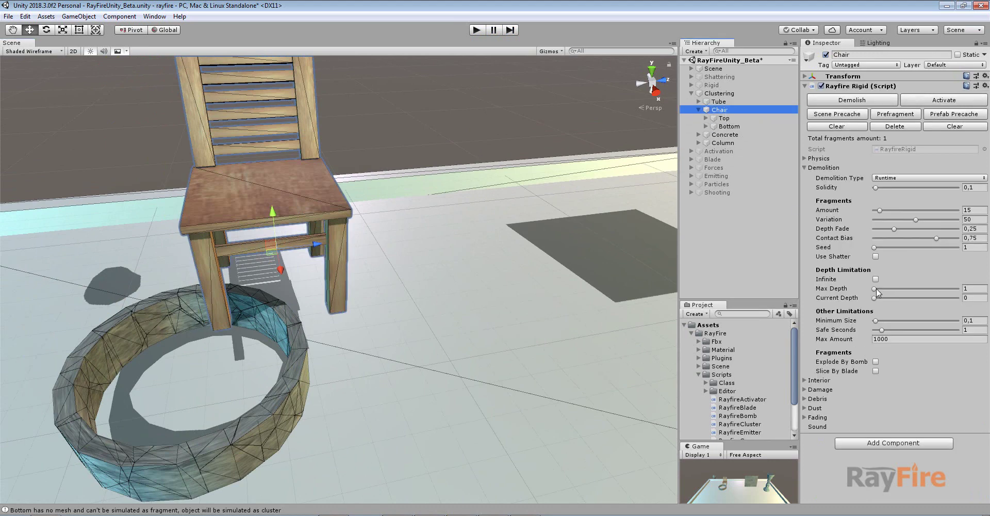
pyautogui.click(876, 289)
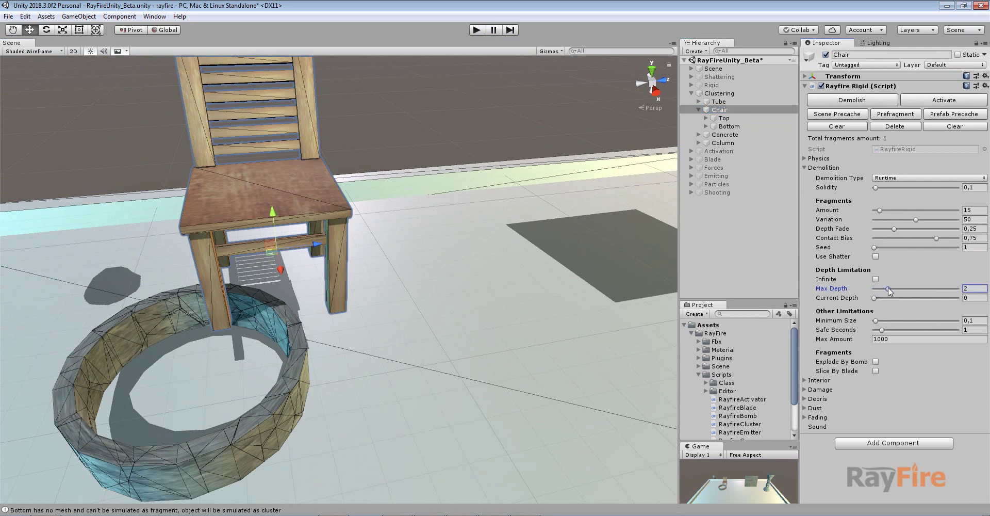
pyautogui.scroll(-3, 217, 251)
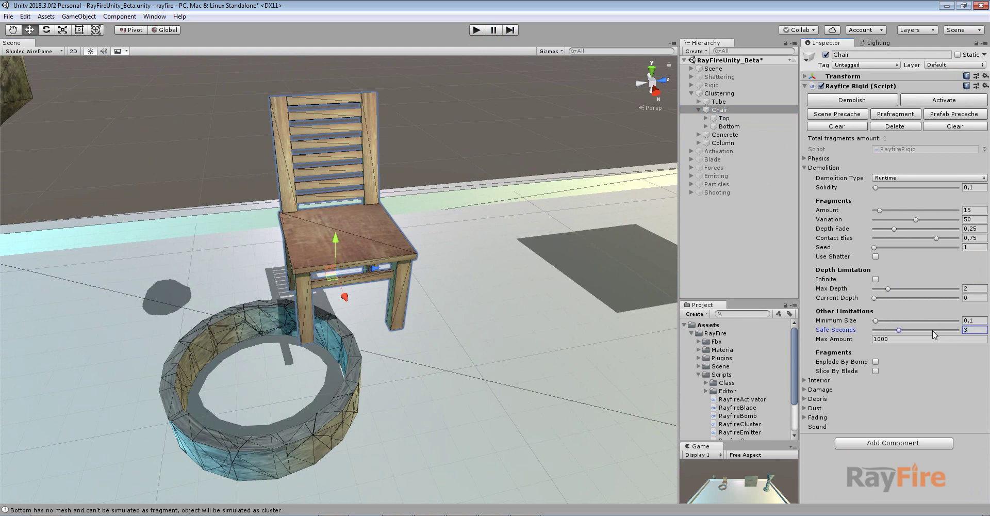
pyautogui.click(476, 31)
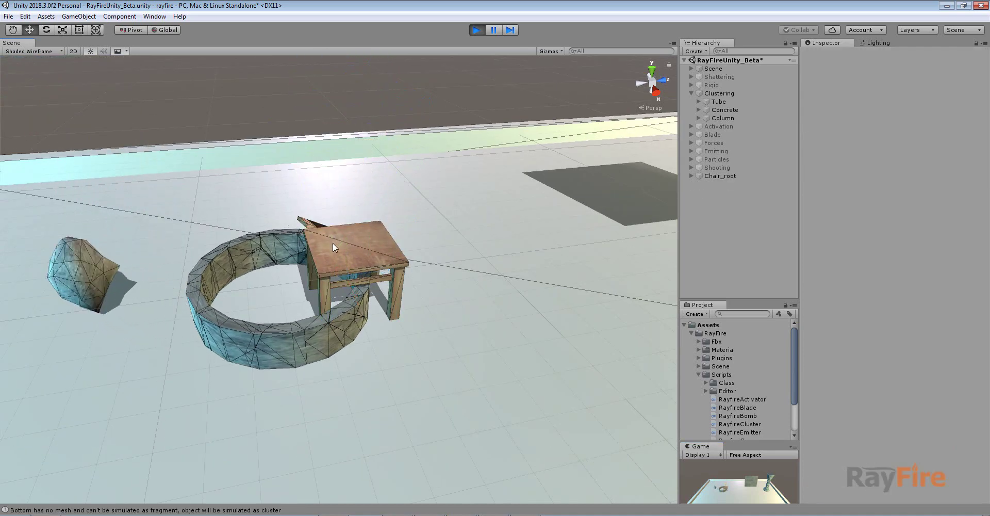
# - Select Chair_root's Top cluster and move it against the tube during the simulation to demolish it
pyautogui.keyDown('alt'); pyautogui.moveTo(349, 237); pyautogui.dragTo(289, 234); pyautogui.keyUp('alt')
pyautogui.scroll(3, 299, 219)
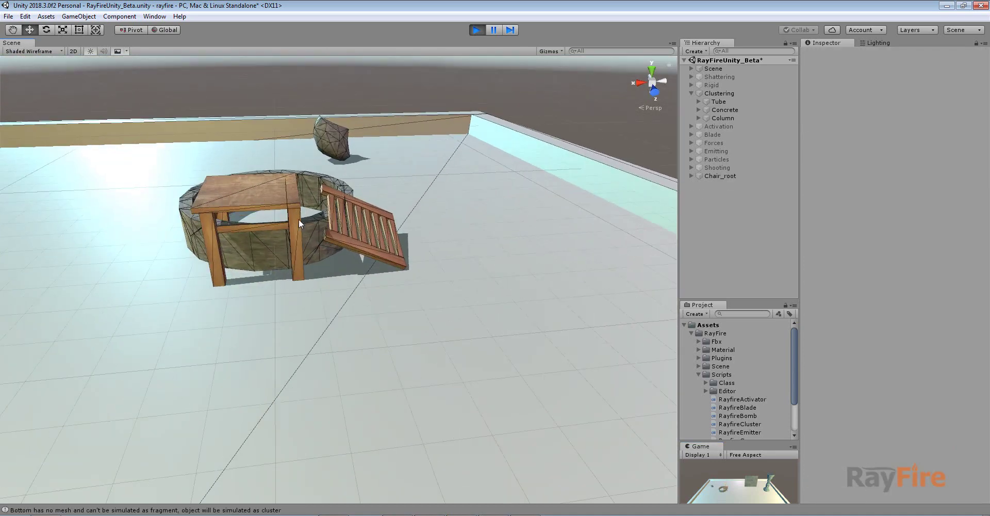
pyautogui.click(332, 186)
pyautogui.click(709, 183)
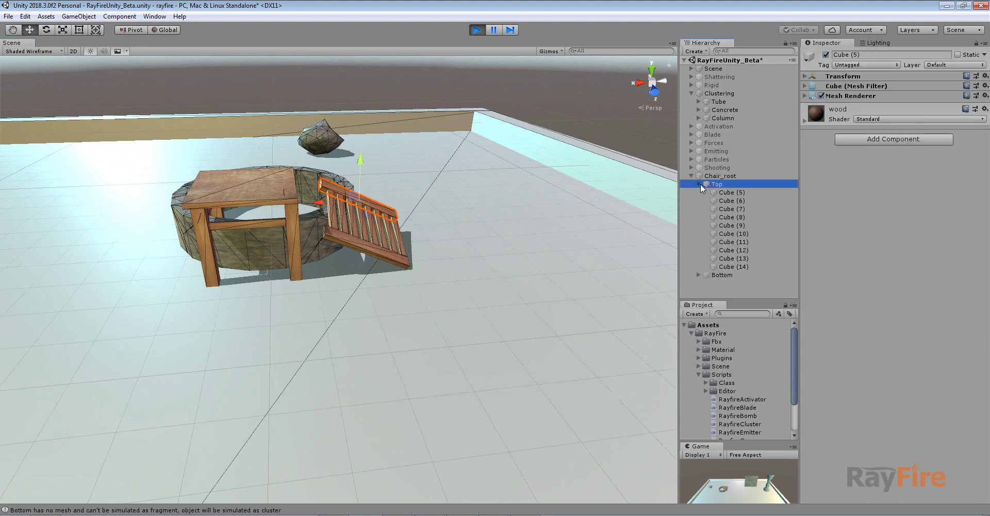
pyautogui.click(698, 184)
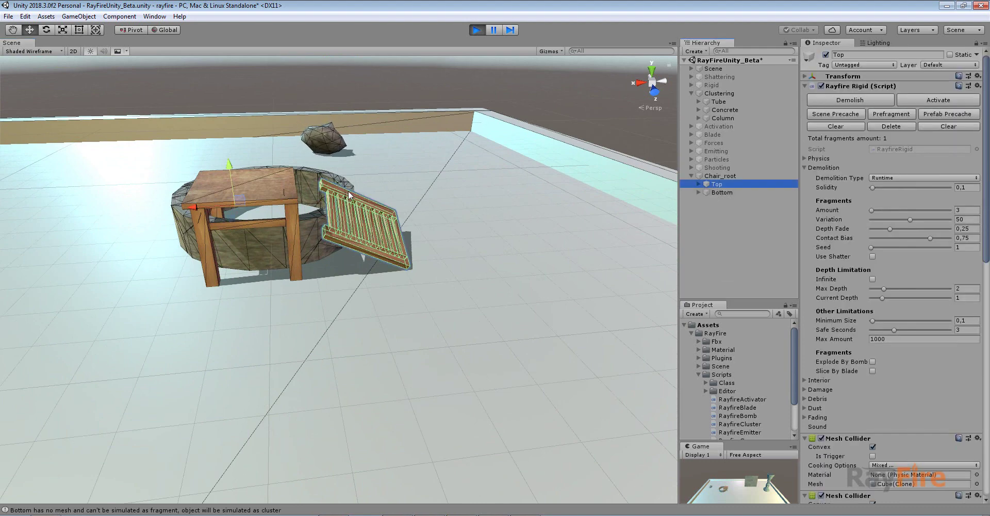
pyautogui.moveTo(348, 195); pyautogui.dragTo(377, 223, button='middle')
pyautogui.scroll(5, 378, 224)
pyautogui.moveTo(224, 229); pyautogui.dragTo(111, 146)
pyautogui.scroll(4, 336, 368)
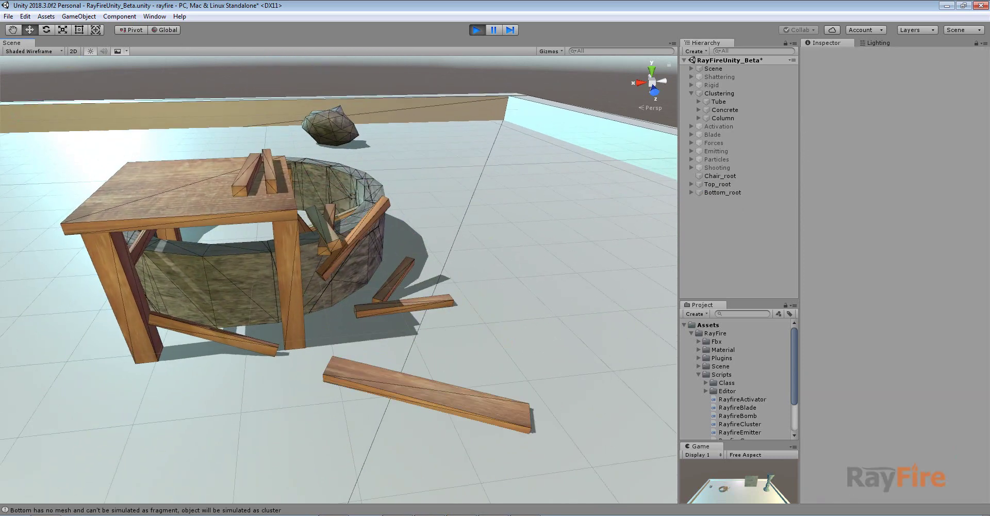
# - Examine the seat fragment's Rayfire Rigid settings and the Bottom_root pieces, and stop the simulation
pyautogui.keyDown('alt'); pyautogui.moveTo(336, 368); pyautogui.dragTo(258, 399); pyautogui.keyUp('alt')
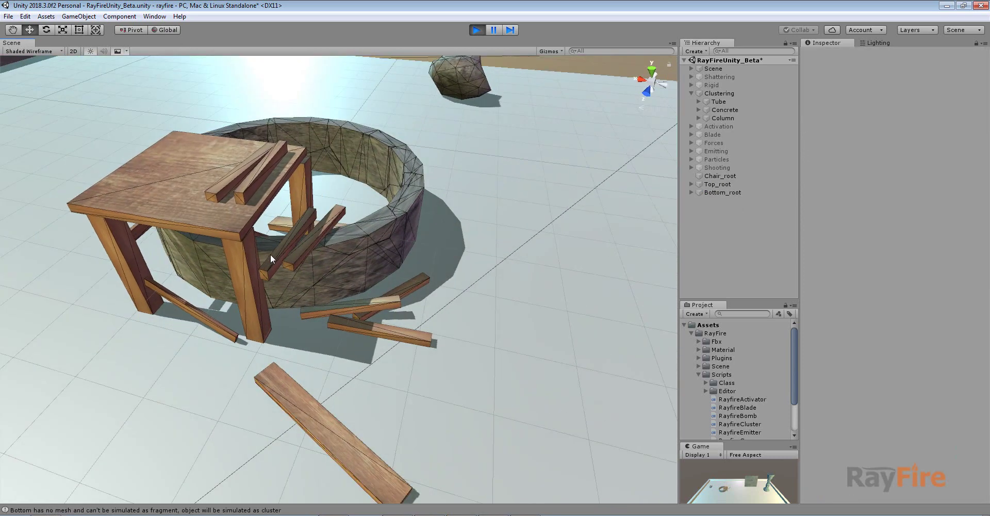
pyautogui.keyDown('alt'); pyautogui.moveTo(72, 227); pyautogui.dragTo(202, 213); pyautogui.keyUp('alt')
pyautogui.click(202, 214)
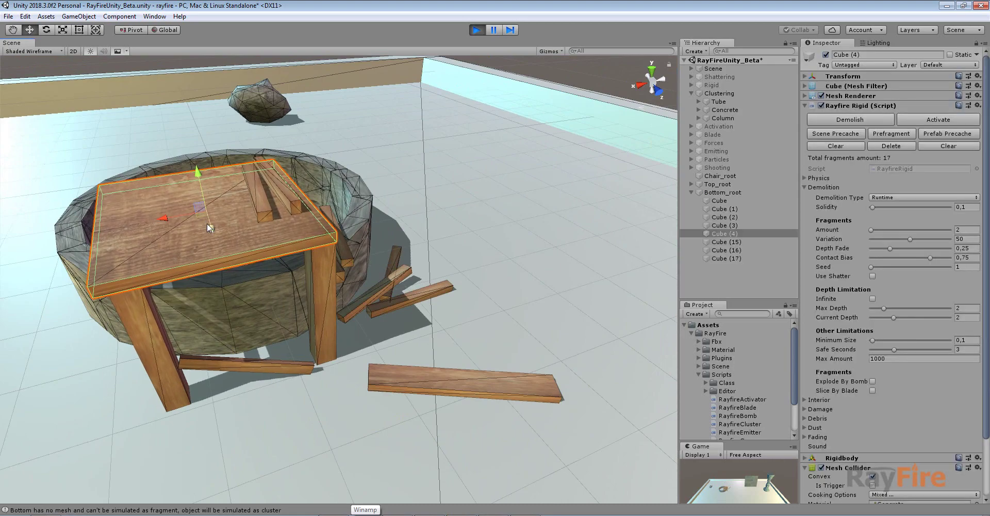
pyautogui.click(692, 193)
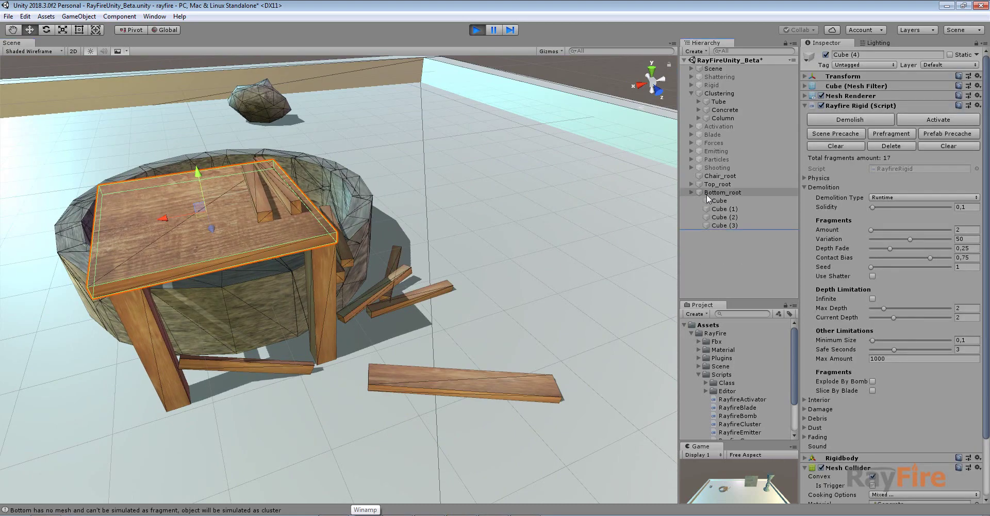
pyautogui.click(707, 194)
pyautogui.keyDown('alt'); pyautogui.moveTo(645, 310); pyautogui.dragTo(472, 281); pyautogui.keyUp('alt')
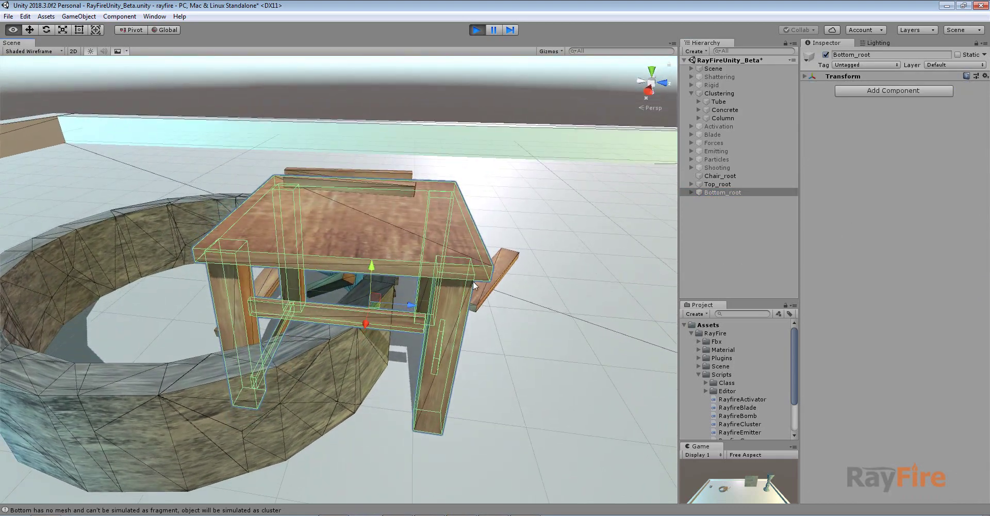
pyautogui.keyDown('alt'); pyautogui.moveTo(382, 295); pyautogui.dragTo(448, 326); pyautogui.keyUp('alt')
pyautogui.scroll(5, 398, 327)
pyautogui.scroll(-5, 398, 327)
pyautogui.click(476, 30)
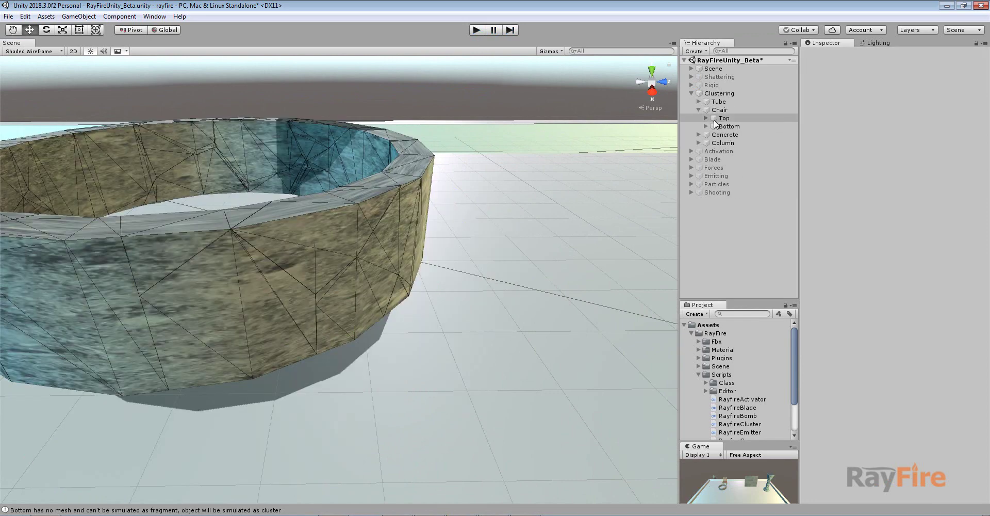
# - Set the Chair's demolition Max Depth to 3 and frame the chair above the tube
pyautogui.click(720, 109)
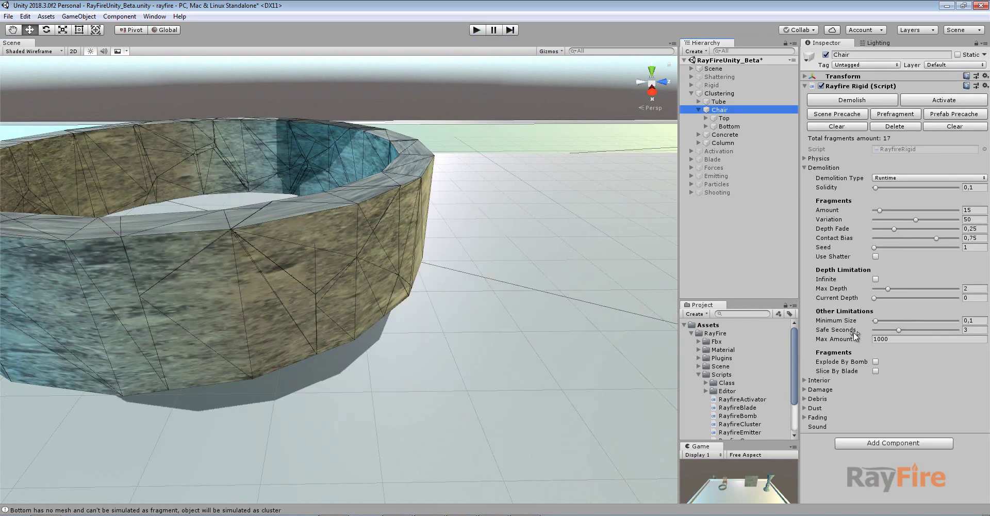
pyautogui.click(890, 290)
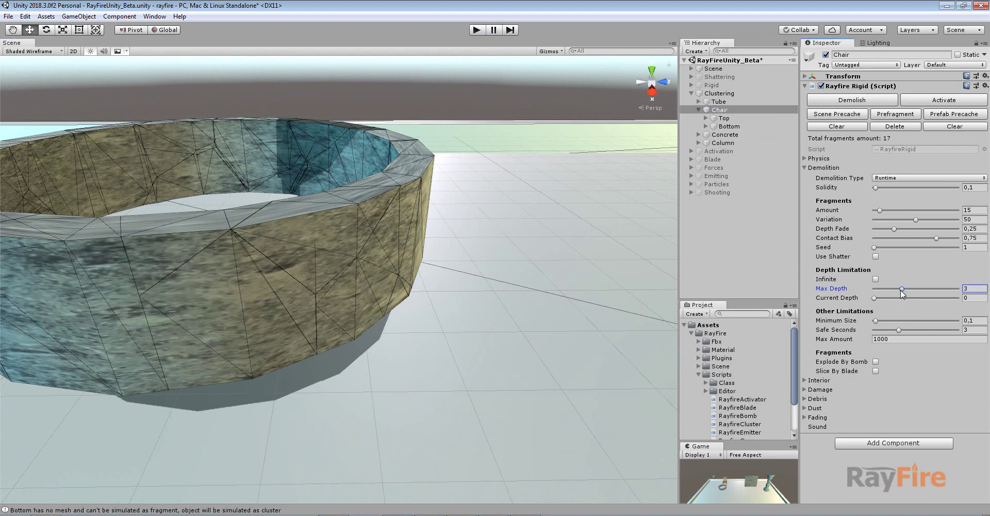
pyautogui.press('f')
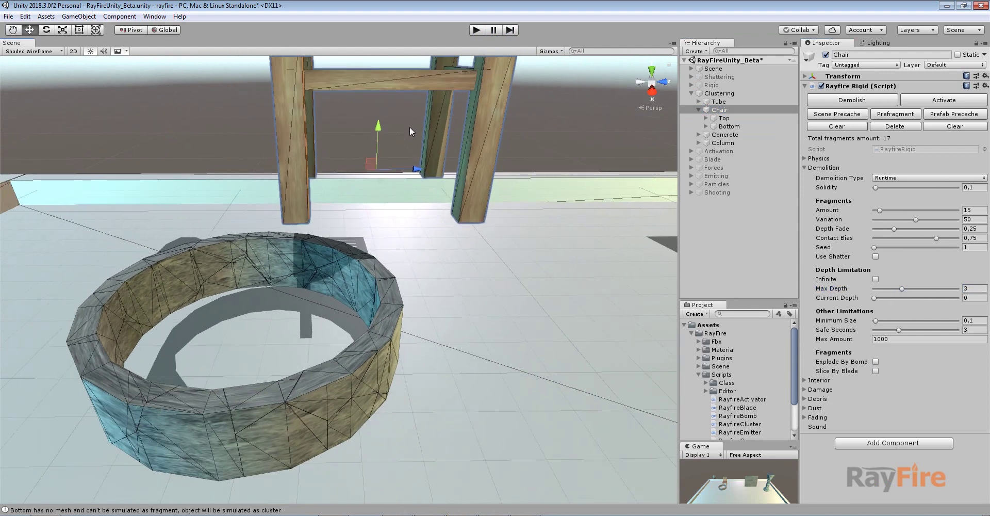
pyautogui.moveTo(362, 120); pyautogui.dragTo(379, 223, button='middle')
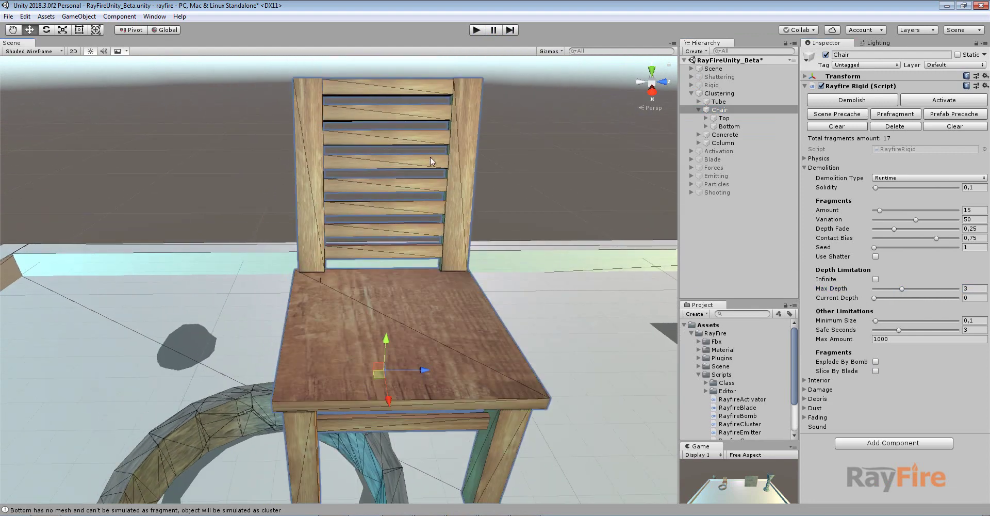
pyautogui.moveTo(504, 339); pyautogui.dragTo(470, 244, button='middle')
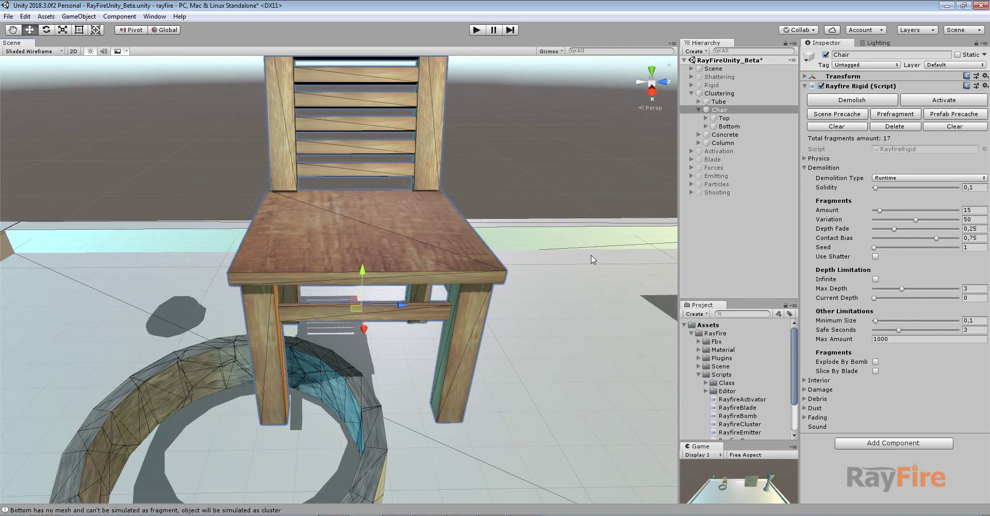
pyautogui.keyDown('alt'); pyautogui.moveTo(591, 255); pyautogui.dragTo(372, 216); pyautogui.keyUp('alt')
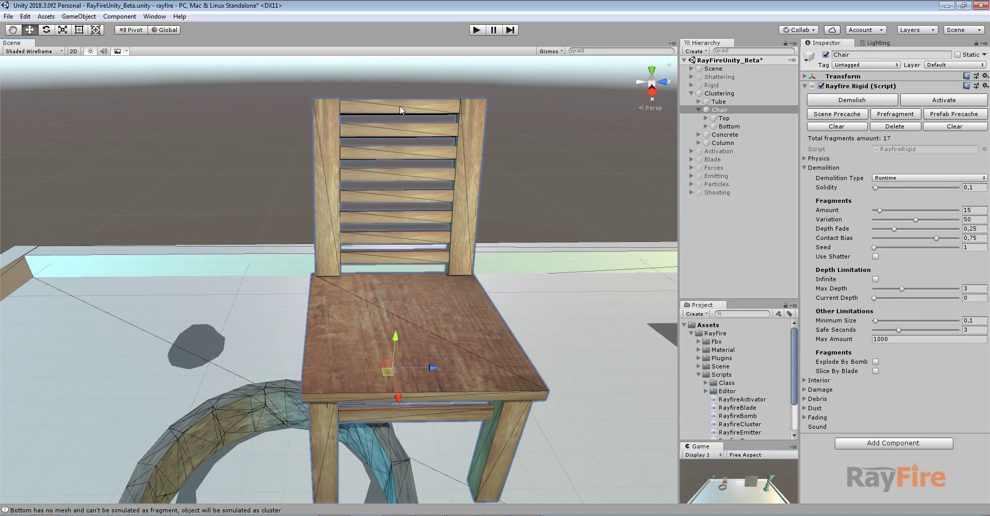
# - Set the Chair's fragment Amount to 11 and Safe Seconds to 1, and start the simulation
pyautogui.click(972, 288)
pyautogui.moveTo(880, 210); pyautogui.dragTo(878, 211)
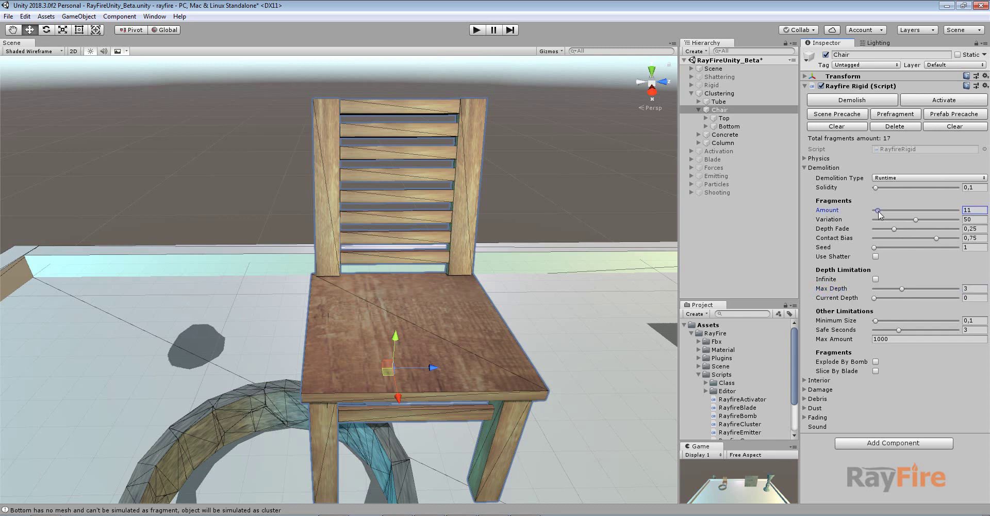
pyautogui.click(970, 329)
pyautogui.moveTo(896, 330); pyautogui.dragTo(893, 330)
pyautogui.moveTo(983, 333); pyautogui.dragTo(798, 338)
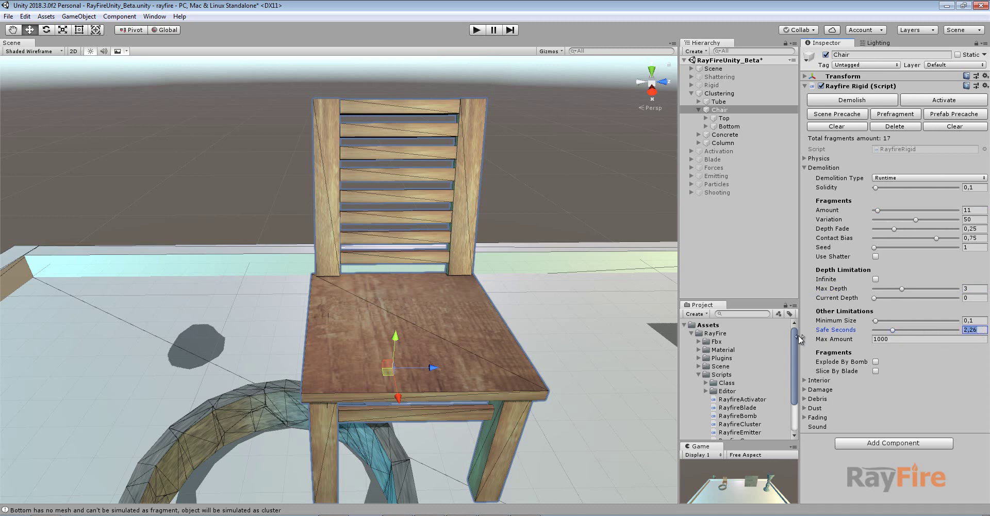
pyautogui.write('1')
pyautogui.scroll(-8, 537, 286)
pyautogui.scroll(-5, 429, 169)
pyautogui.click(476, 30)
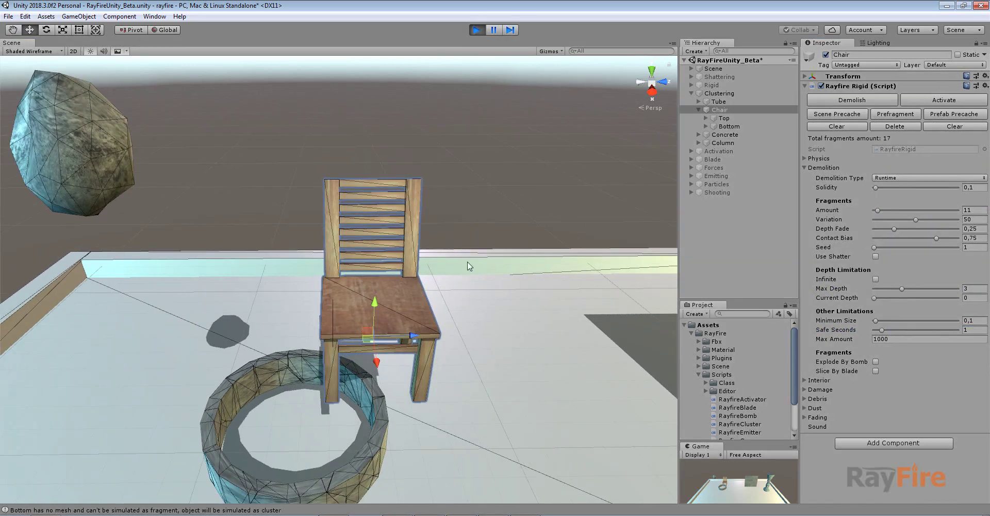
# - Move Chair_root's Top cluster into the seat and tube to break it apart, and stop the simulation
pyautogui.scroll(-6, 486, 170)
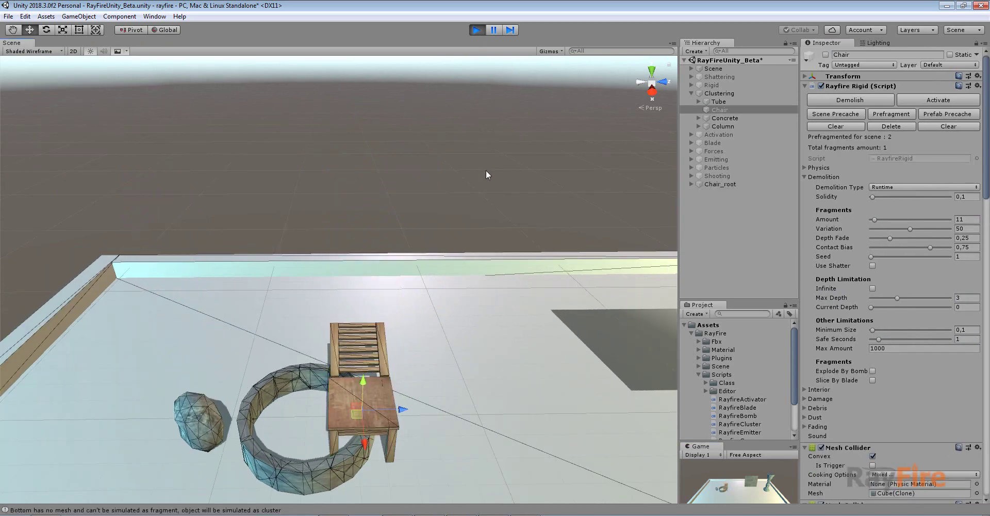
pyautogui.moveTo(418, 274); pyautogui.dragTo(343, 280, button='middle')
pyautogui.keyDown('alt'); pyautogui.moveTo(342, 280); pyautogui.dragTo(428, 300); pyautogui.keyUp('alt')
pyautogui.scroll(3, 358, 283)
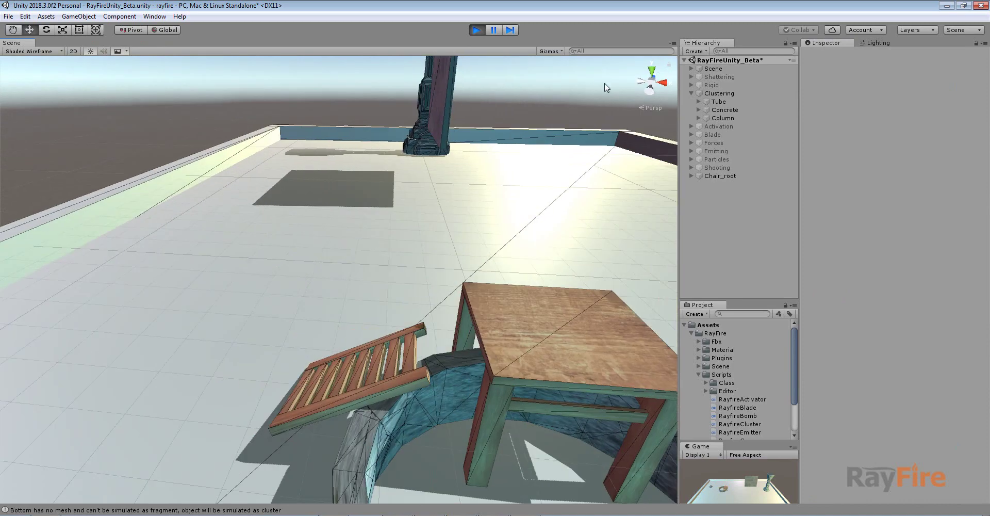
pyautogui.click(397, 380)
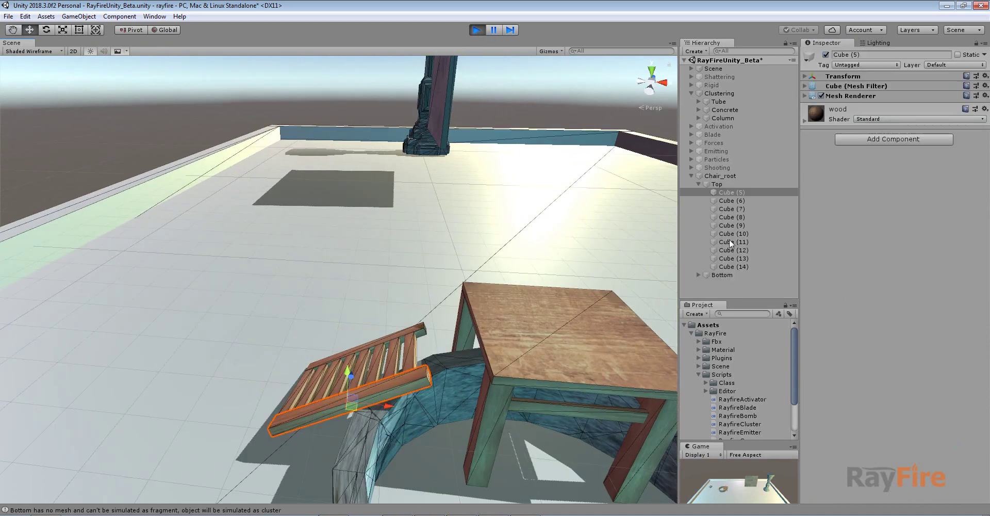
pyautogui.click(721, 186)
pyautogui.moveTo(561, 349); pyautogui.dragTo(697, 159)
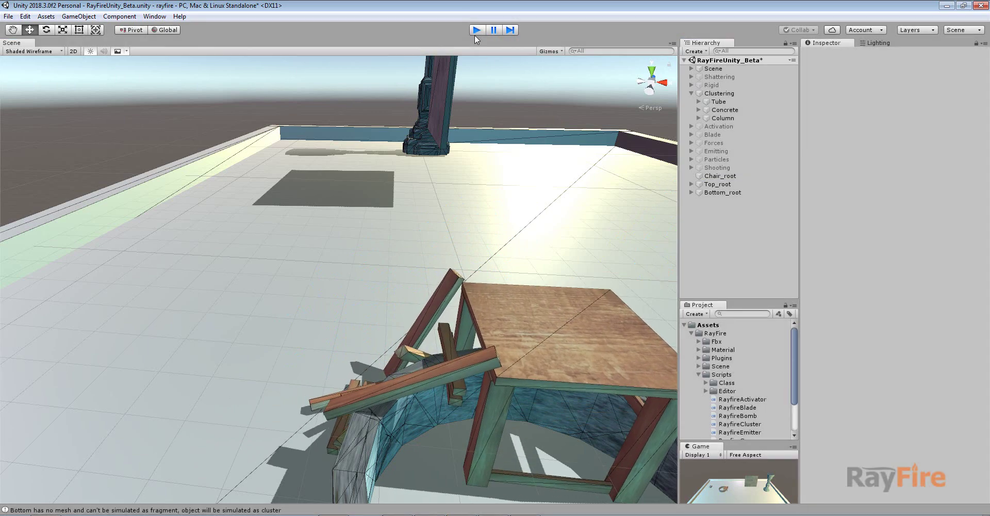
pyautogui.click(476, 33)
# - Set the Chair's Safe Seconds to 0,3 and start the simulation
pyautogui.scroll(-5, 566, 177)
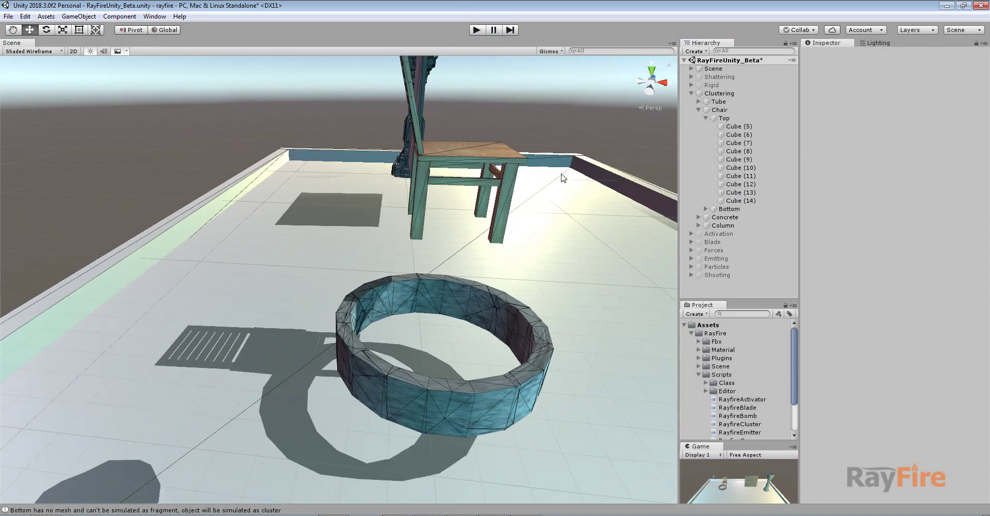
pyautogui.moveTo(564, 177); pyautogui.dragTo(423, 200, button='middle')
pyautogui.click(392, 217)
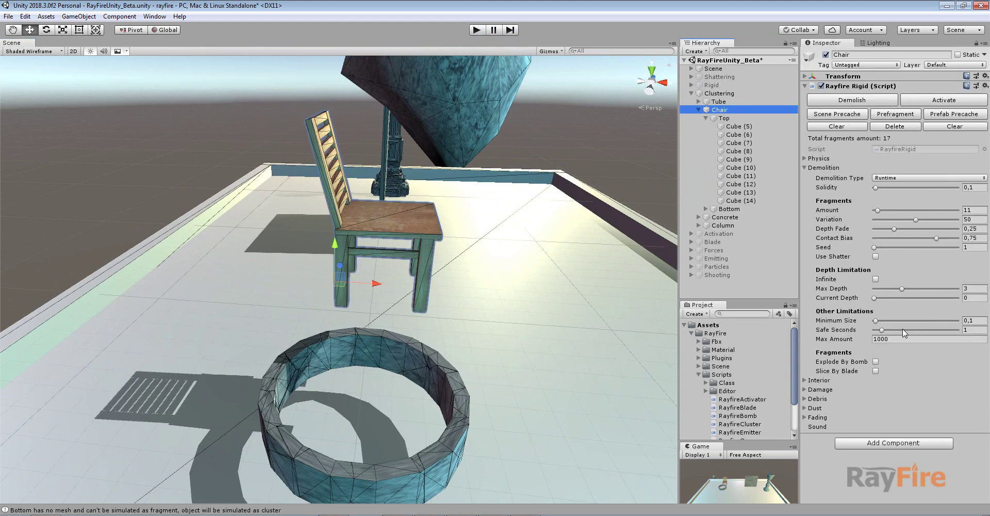
pyautogui.moveTo(881, 330); pyautogui.dragTo(881, 330)
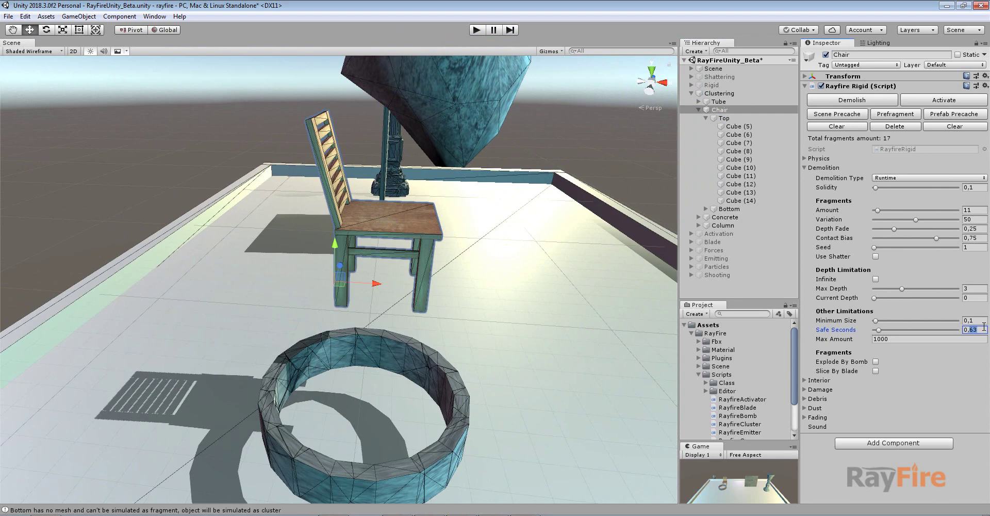
pyautogui.write('3')
pyautogui.click(476, 30)
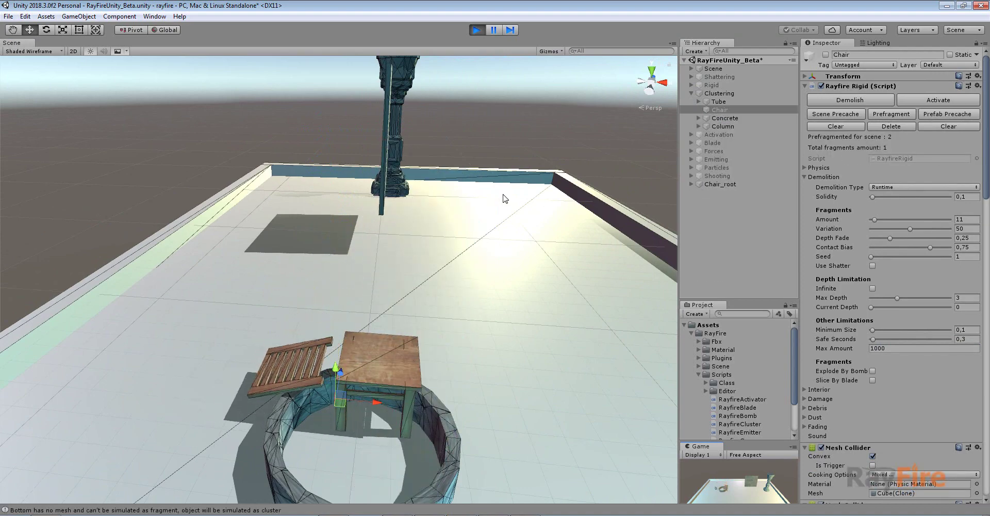
# - Select the rock and reposition it on the floor beside the tube
pyautogui.keyDown('alt'); pyautogui.moveTo(337, 267); pyautogui.dragTo(320, 325); pyautogui.keyUp('alt')
pyautogui.click(261, 349)
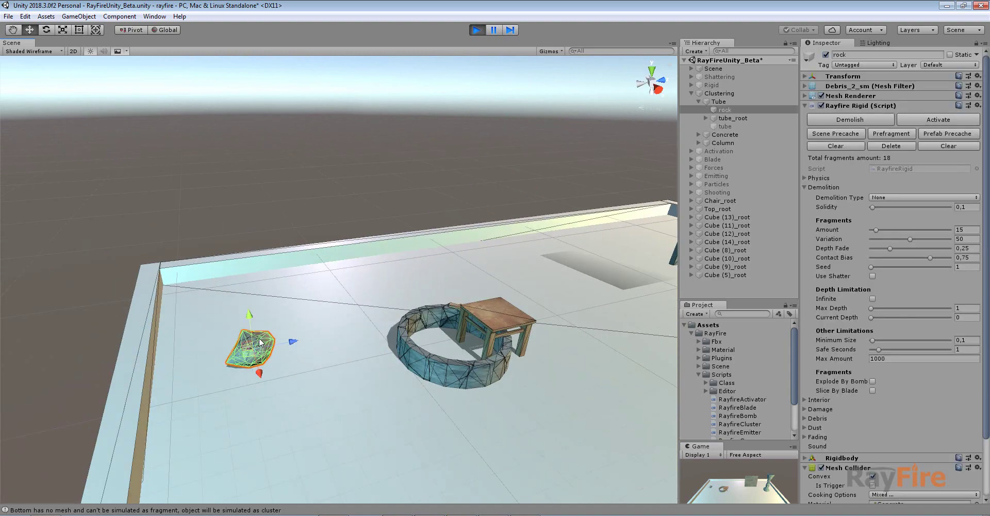
pyautogui.keyDown('alt'); pyautogui.moveTo(266, 343); pyautogui.dragTo(327, 369); pyautogui.keyUp('alt')
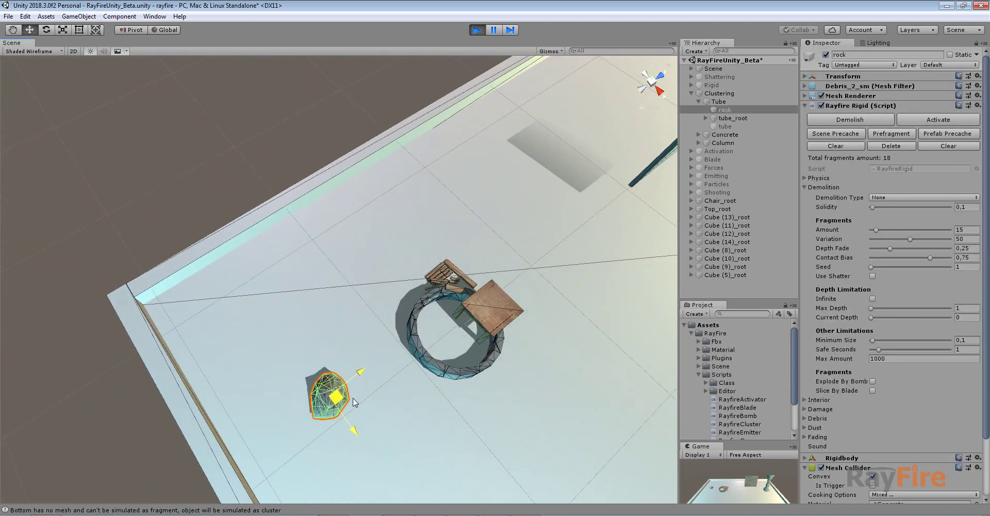
pyautogui.keyDown('alt'); pyautogui.moveTo(524, 422); pyautogui.dragTo(320, 276); pyautogui.keyUp('alt')
pyautogui.scroll(-5, 354, 323)
pyautogui.scroll(-1, 288, 241)
pyautogui.keyDown('alt'); pyautogui.moveTo(211, 235); pyautogui.dragTo(315, 234); pyautogui.keyUp('alt')
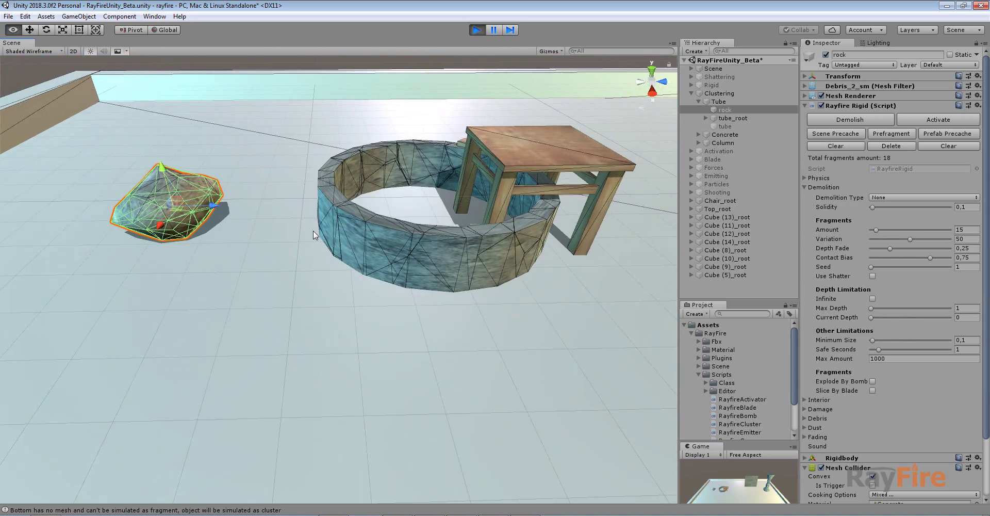
# - Move the rock onto the chair's seat to strike it, and stop the simulation
pyautogui.moveTo(181, 216); pyautogui.dragTo(211, 236)
pyautogui.scroll(-5, 241, 224)
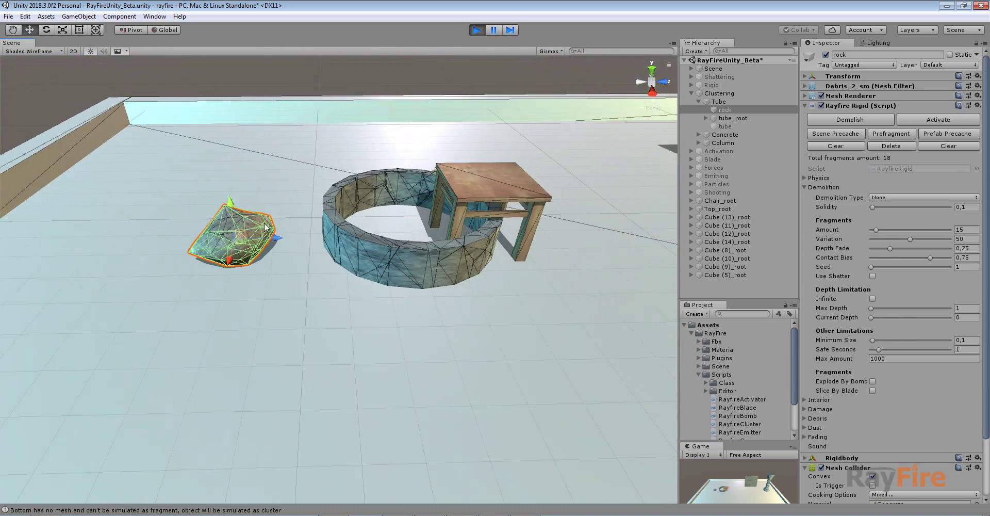
pyautogui.moveTo(258, 217); pyautogui.dragTo(205, 263, button='middle')
pyautogui.moveTo(195, 282); pyautogui.dragTo(420, 217)
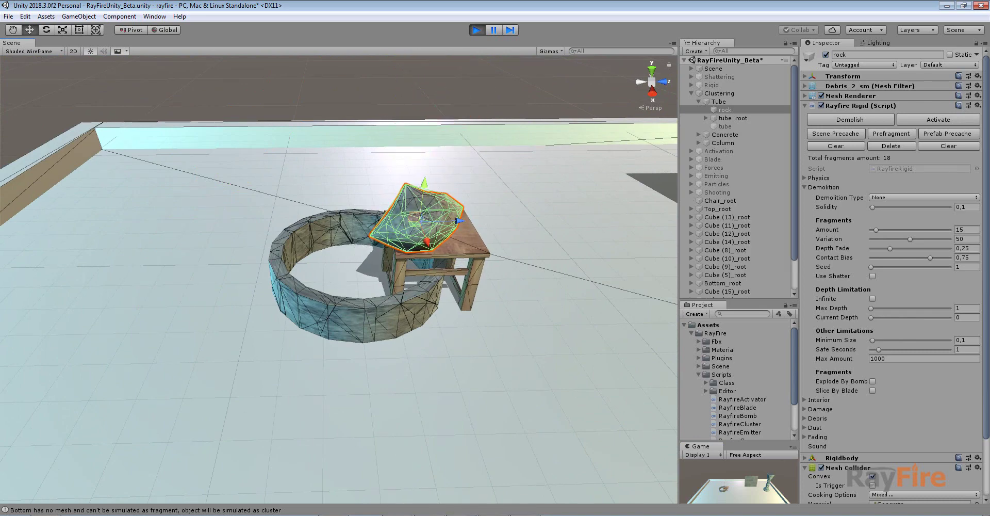
pyautogui.scroll(8, 516, 284)
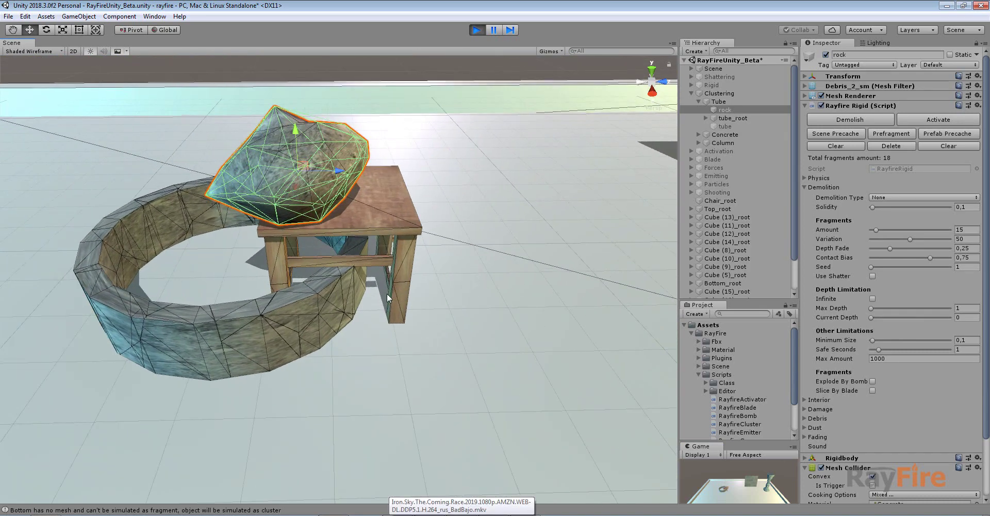
pyautogui.click(475, 30)
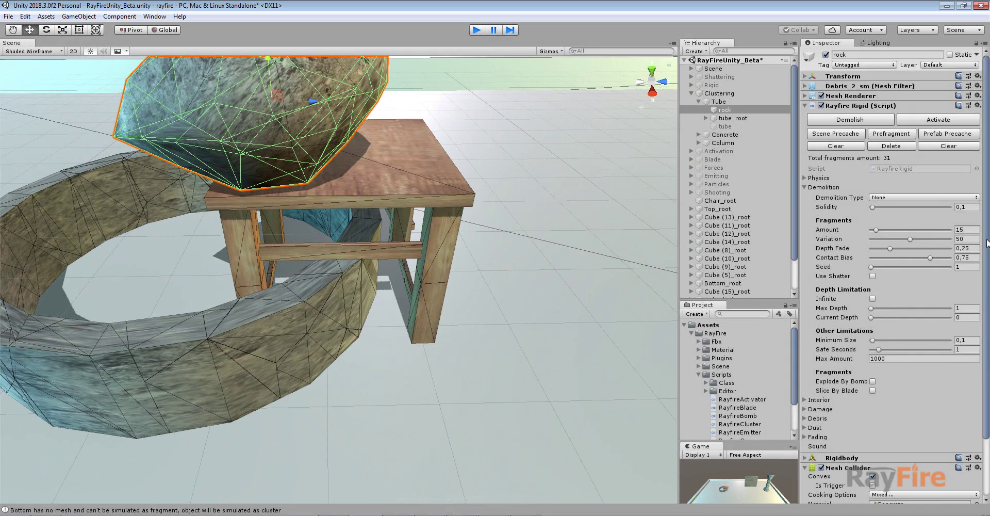
pyautogui.hotkey('ctrl', 'p')
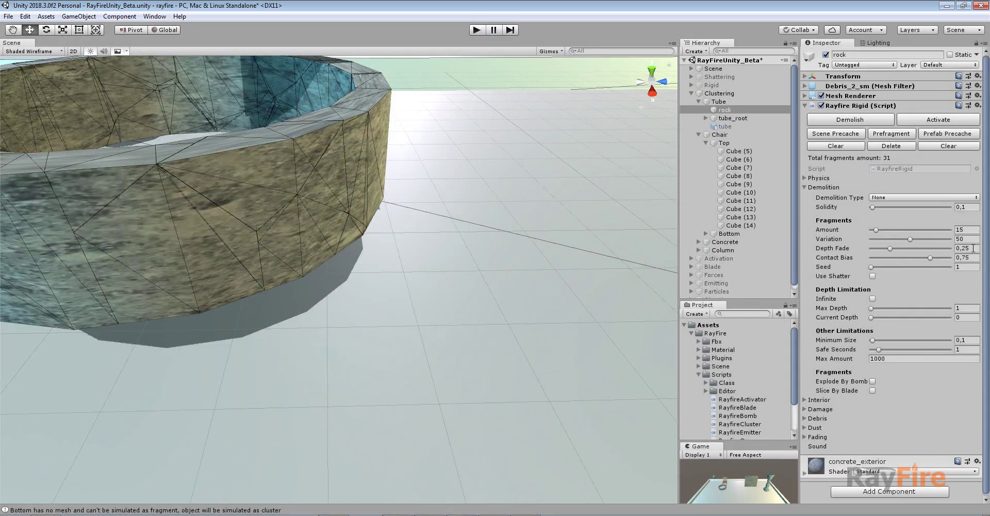
# - Set the rock's Depth Fade to 1, bring the rock and chair into view, and start the simulation
pyautogui.click(973, 248)
pyautogui.scroll(-3, 455, 210)
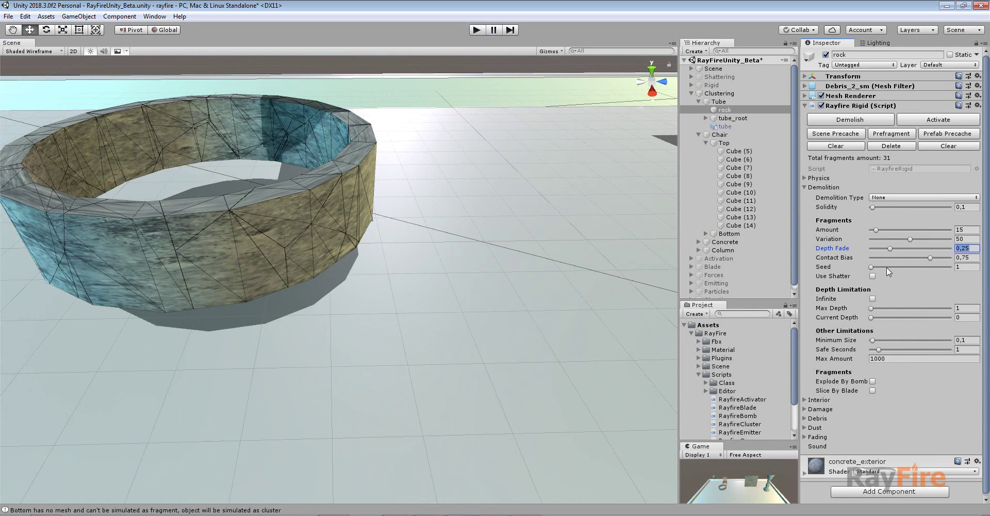
pyautogui.write('1')
pyautogui.scroll(-3, 480, 321)
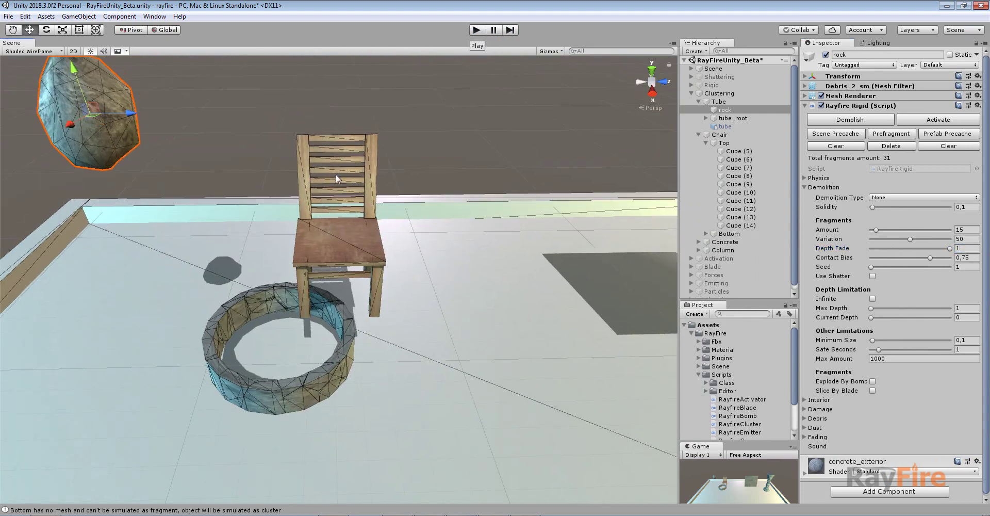
pyautogui.scroll(-4, 337, 179)
pyautogui.keyDown('alt'); pyautogui.moveTo(253, 225); pyautogui.dragTo(379, 75); pyautogui.keyUp('alt')
pyautogui.click(475, 30)
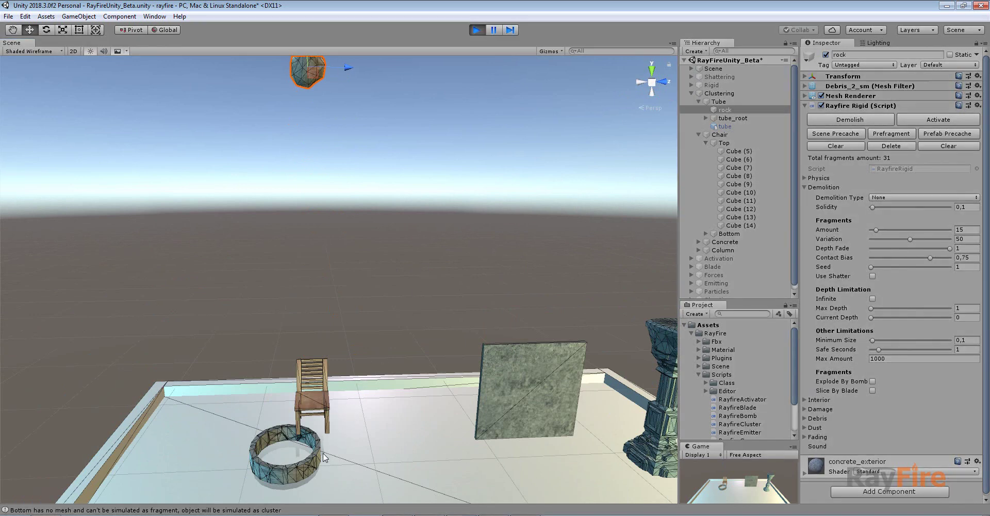
# - Select the fallen rock and move it out of the tube through the chair's seat to break it
pyautogui.moveTo(336, 421); pyautogui.dragTo(369, 325, button='middle')
pyautogui.scroll(5, 370, 326)
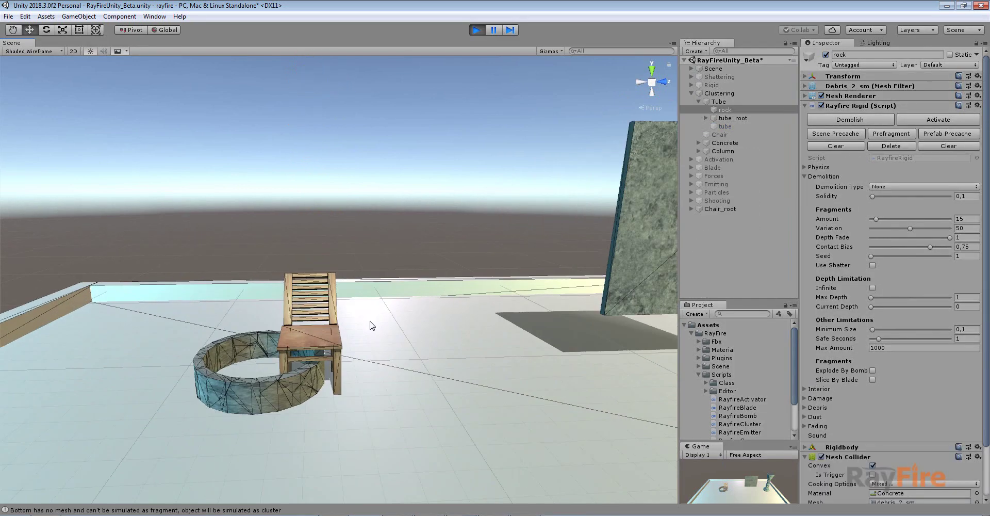
pyautogui.click(370, 325)
pyautogui.scroll(5, 382, 323)
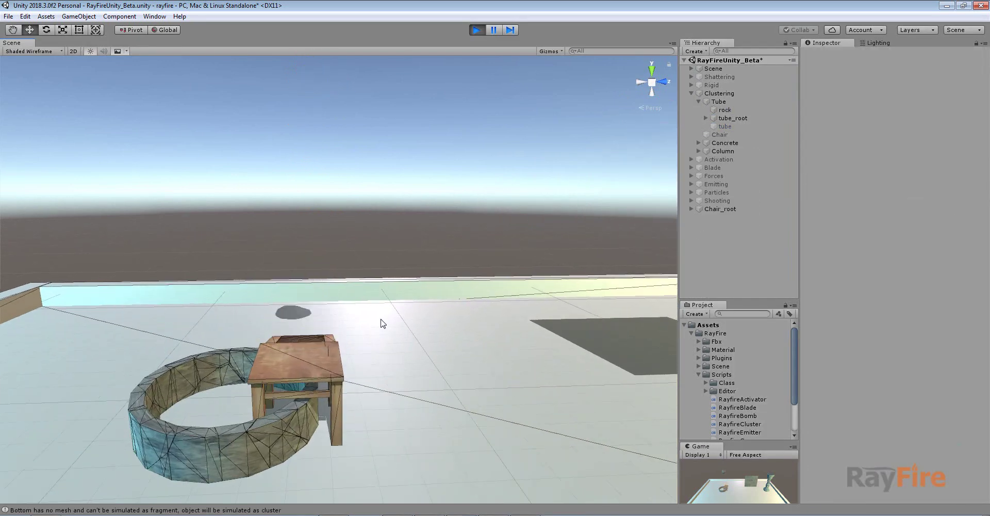
pyautogui.keyDown('alt'); pyautogui.moveTo(382, 323); pyautogui.dragTo(562, 76); pyautogui.keyUp('alt')
pyautogui.click(328, 367)
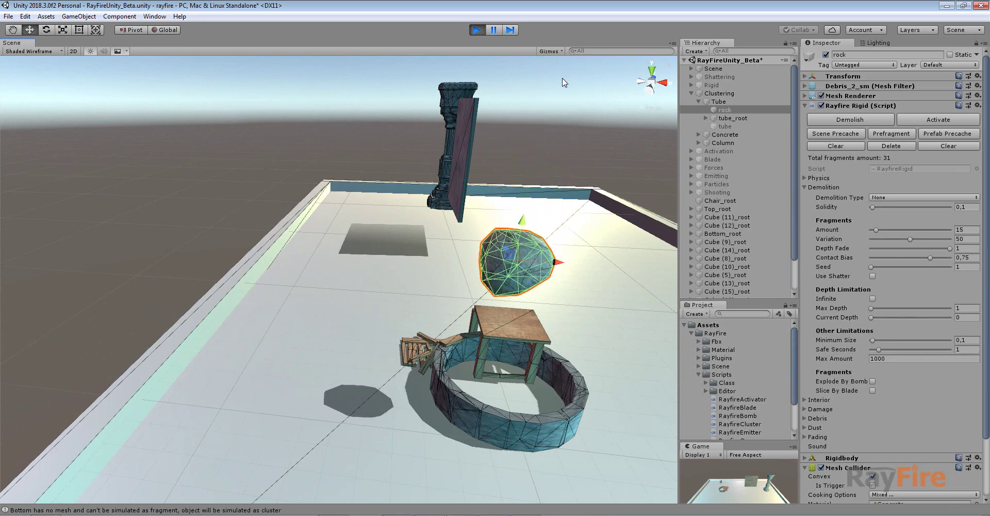
pyautogui.keyDown('alt'); pyautogui.moveTo(575, 274); pyautogui.dragTo(335, 221); pyautogui.keyUp('alt')
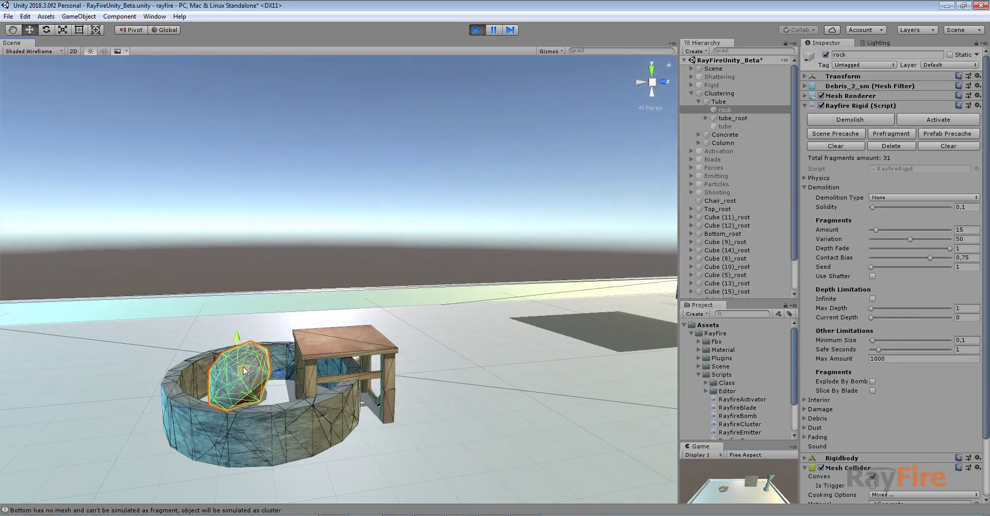
pyautogui.moveTo(214, 361); pyautogui.dragTo(385, 70)
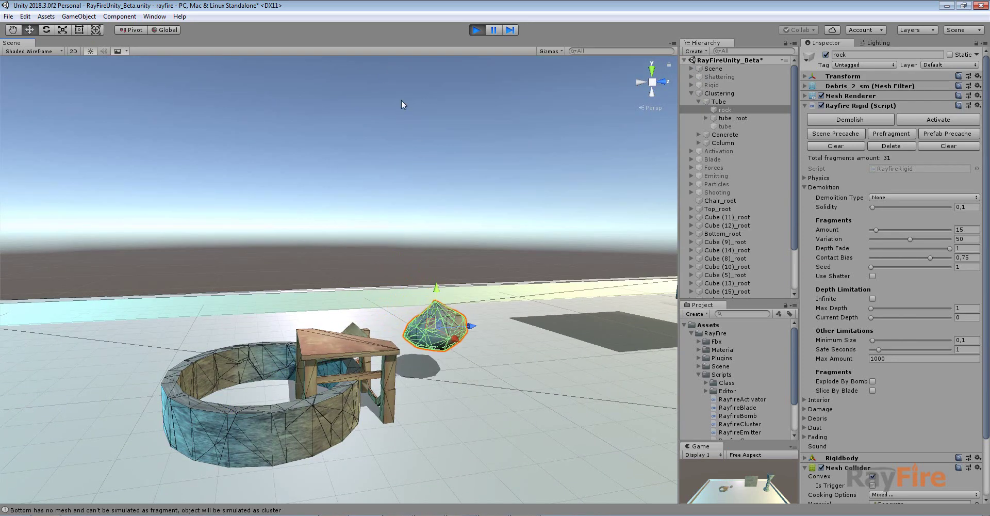
pyautogui.keyDown('alt'); pyautogui.moveTo(402, 100); pyautogui.dragTo(363, 248); pyautogui.keyUp('alt')
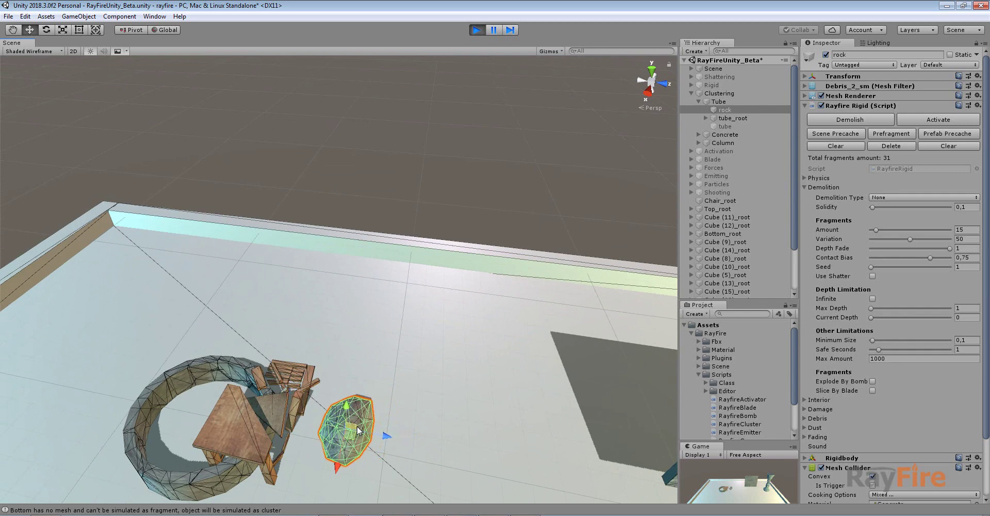
# - Select the large broken seat fragment, check its fragment Amount, and stop the simulation
pyautogui.click(240, 418)
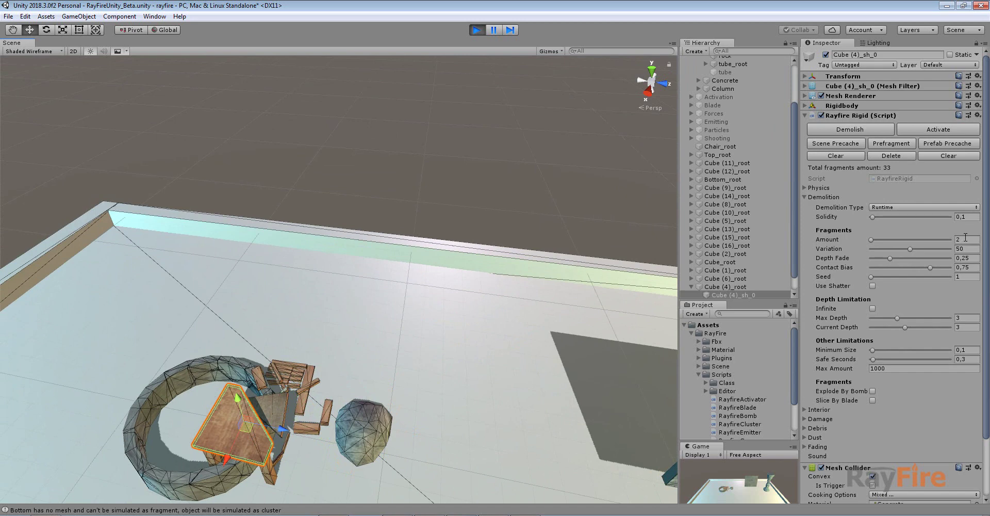
pyautogui.click(966, 238)
pyautogui.click(477, 31)
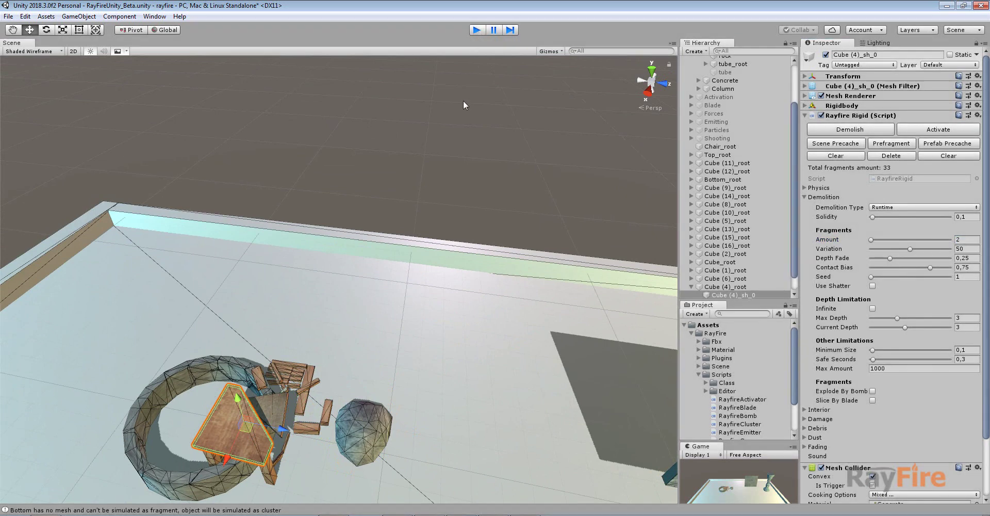
pyautogui.hotkey('ctrl', 'p')
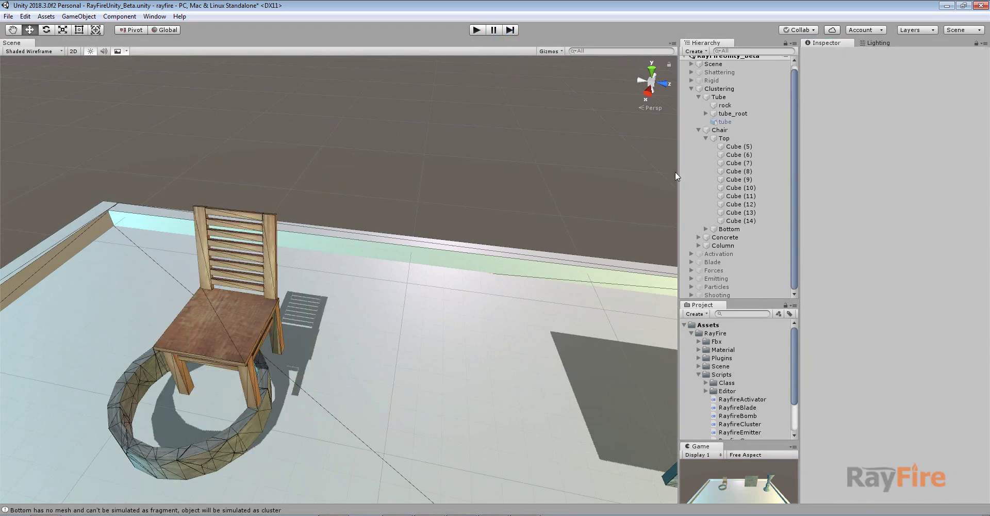
# - Collapse the Chair's Top cluster and set the Chair's Depth Fade to 1
pyautogui.click(720, 132)
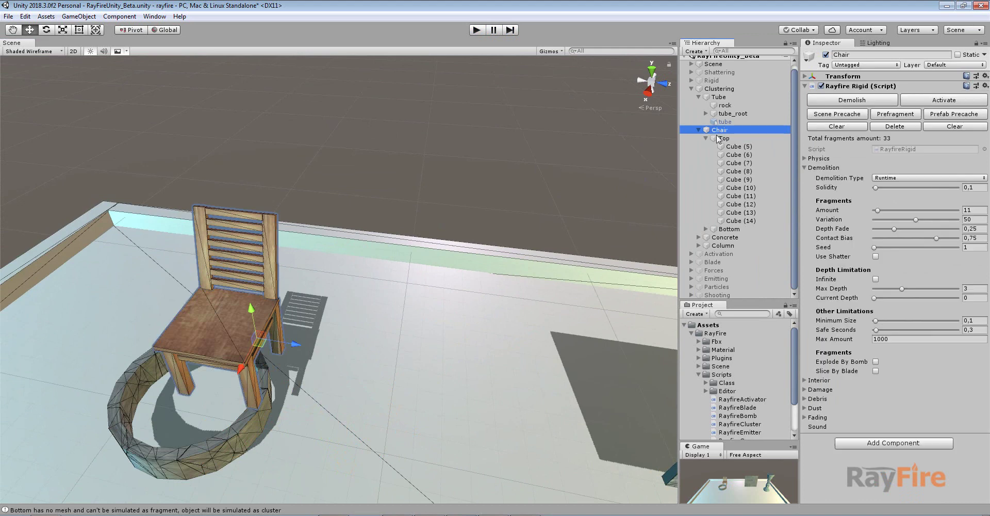
pyautogui.click(705, 138)
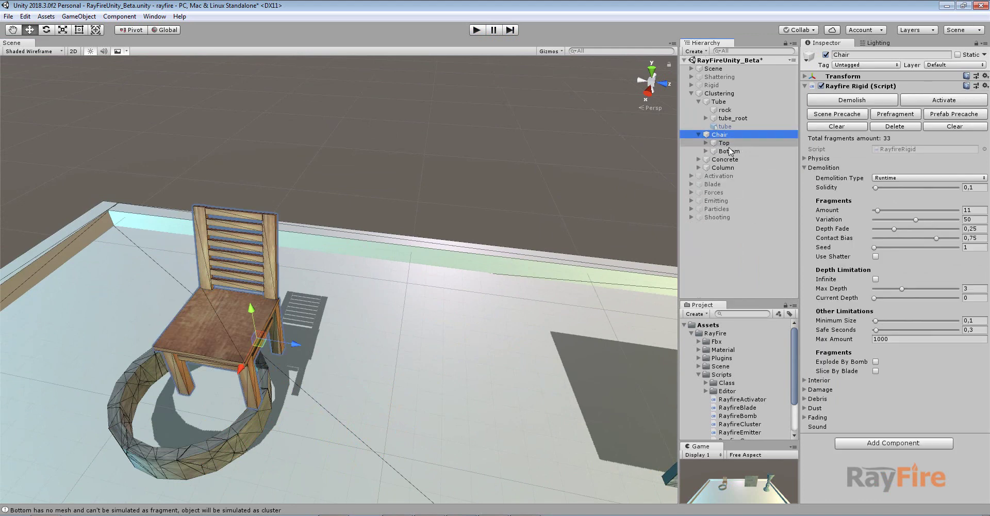
pyautogui.click(981, 228)
pyautogui.write('1')
pyautogui.press('Return')
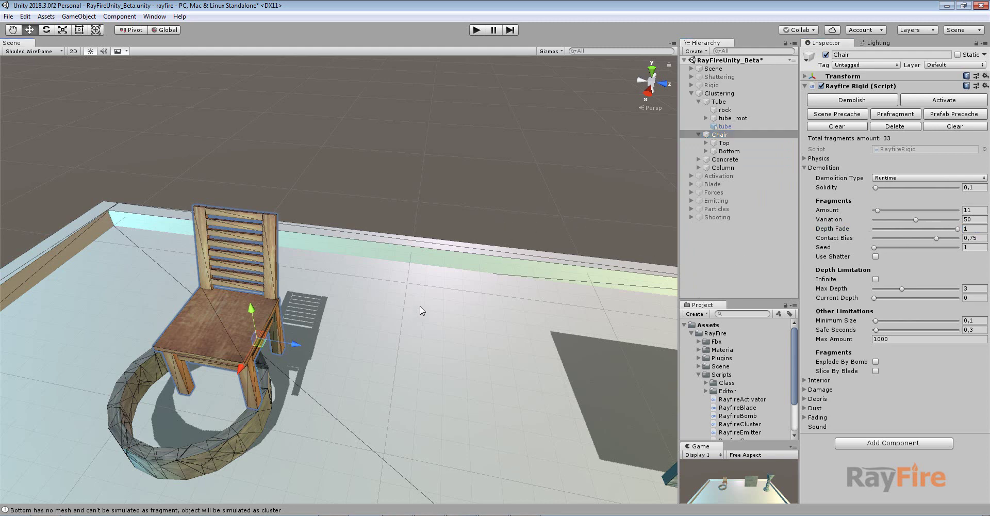
pyautogui.click(720, 142)
pyautogui.click(717, 135)
pyautogui.scroll(-3, 212, 357)
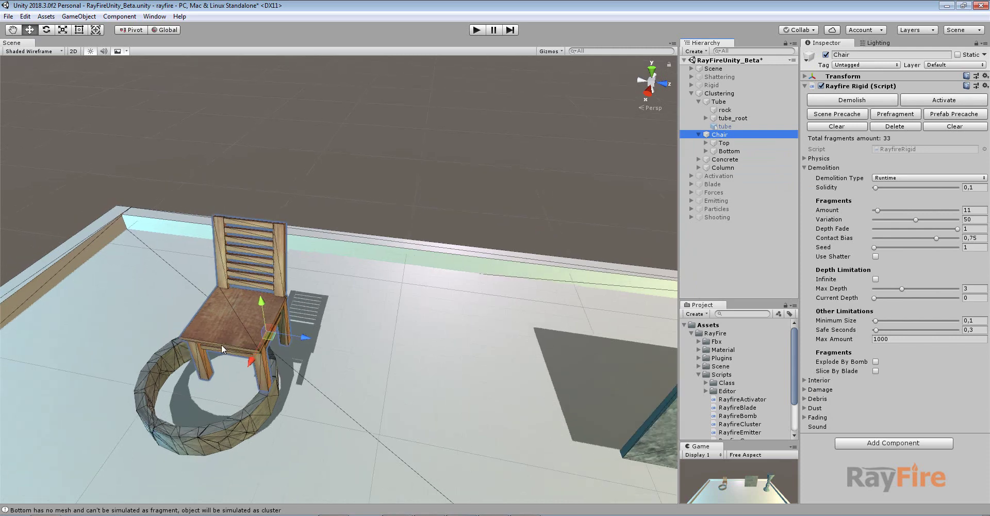
# - Raise the rock higher above the chair and start the simulation
pyautogui.keyDown('alt'); pyautogui.moveTo(212, 357); pyautogui.dragTo(351, 267); pyautogui.keyUp('alt')
pyautogui.scroll(-4, 352, 268)
pyautogui.scroll(-5, 351, 267)
pyautogui.moveTo(351, 267); pyautogui.dragTo(345, 355, button='middle')
pyautogui.scroll(-3, 343, 234)
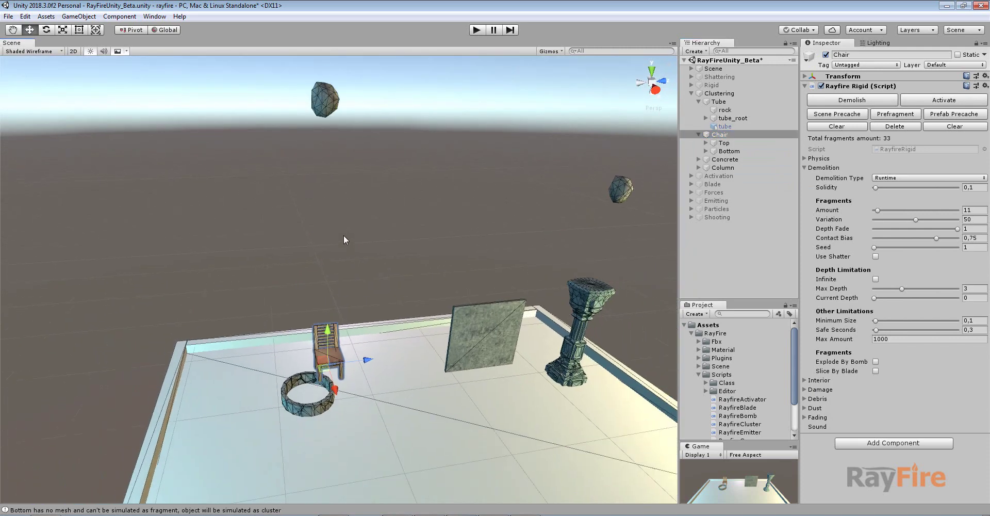
pyautogui.click(328, 116)
pyautogui.moveTo(328, 115); pyautogui.dragTo(320, 163, button='middle')
pyautogui.moveTo(319, 164); pyautogui.dragTo(317, 85)
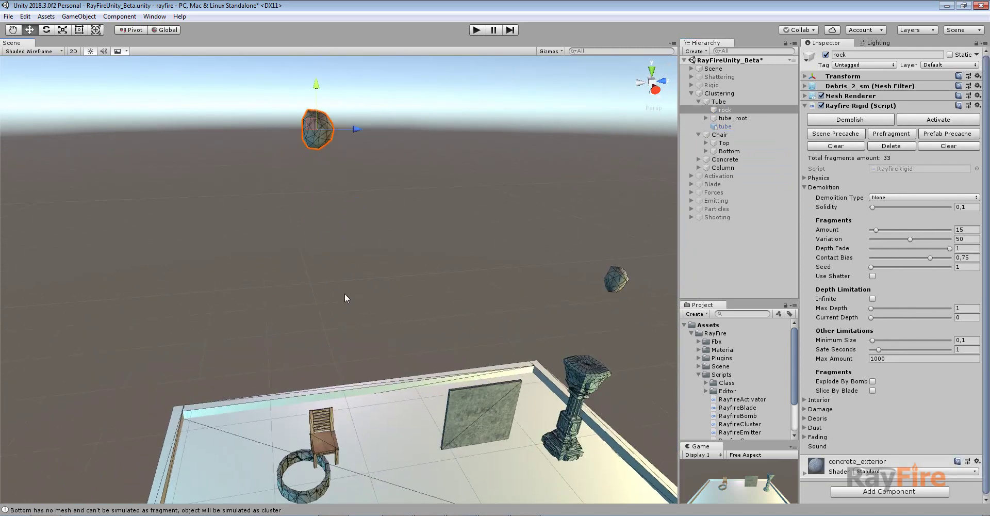
pyautogui.moveTo(344, 299); pyautogui.dragTo(340, 249, button='middle')
pyautogui.click(476, 30)
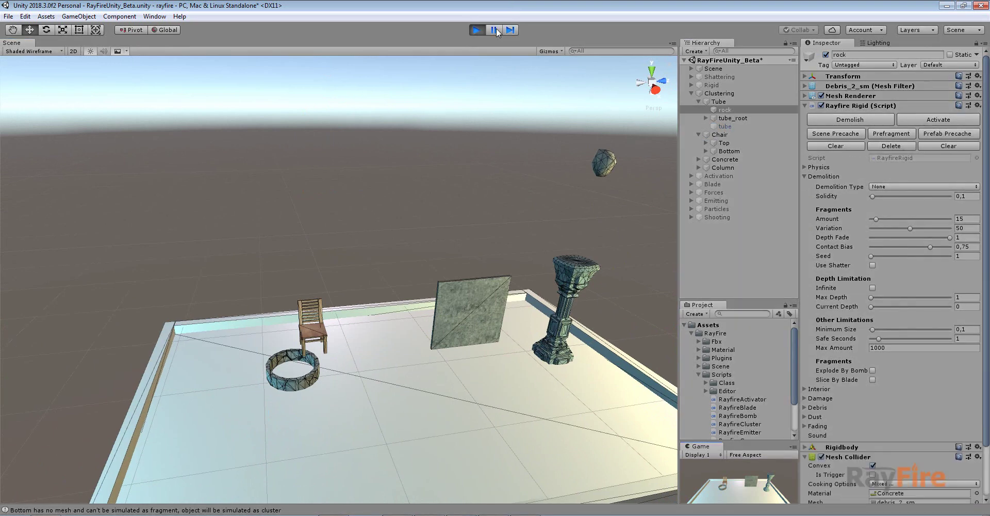
# - Pause the simulation, frame the chair's seat and inspect the demolition settings of Chair_root's Top cluster
pyautogui.click(496, 32)
pyautogui.click(497, 32)
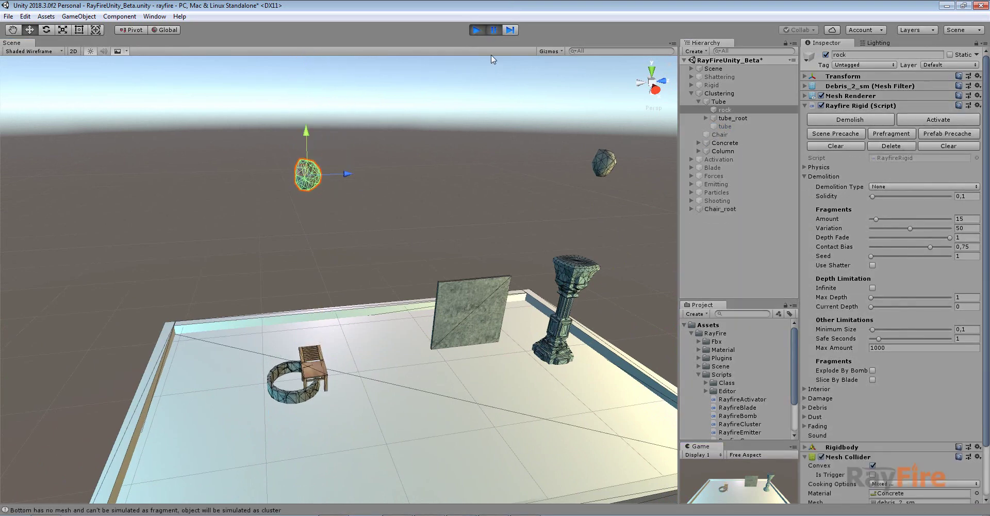
pyautogui.click(305, 371)
pyautogui.press('f')
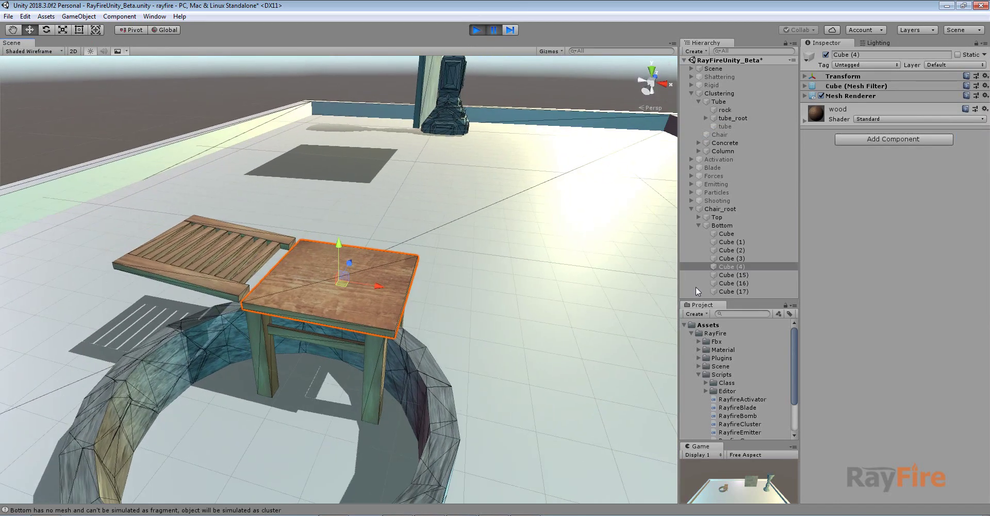
pyautogui.click(696, 225)
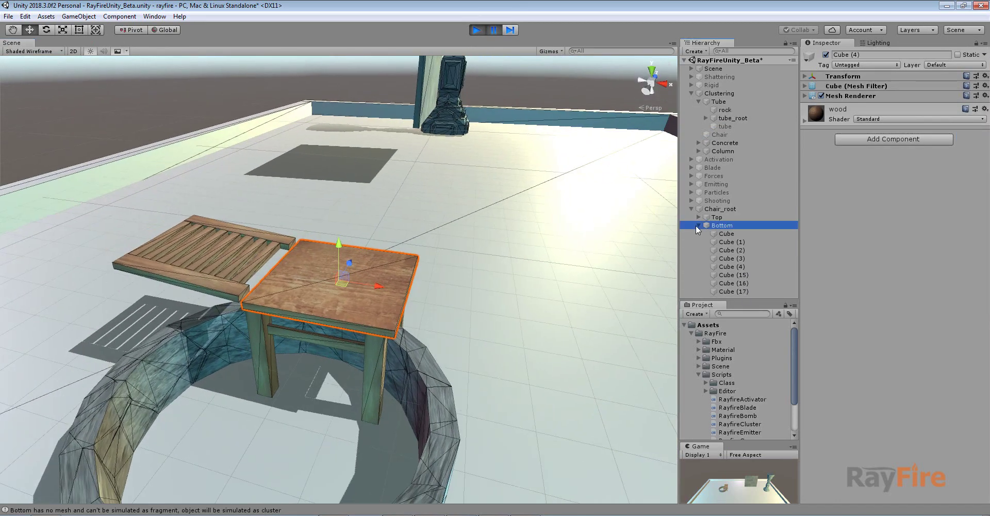
pyautogui.click(720, 216)
pyautogui.click(699, 226)
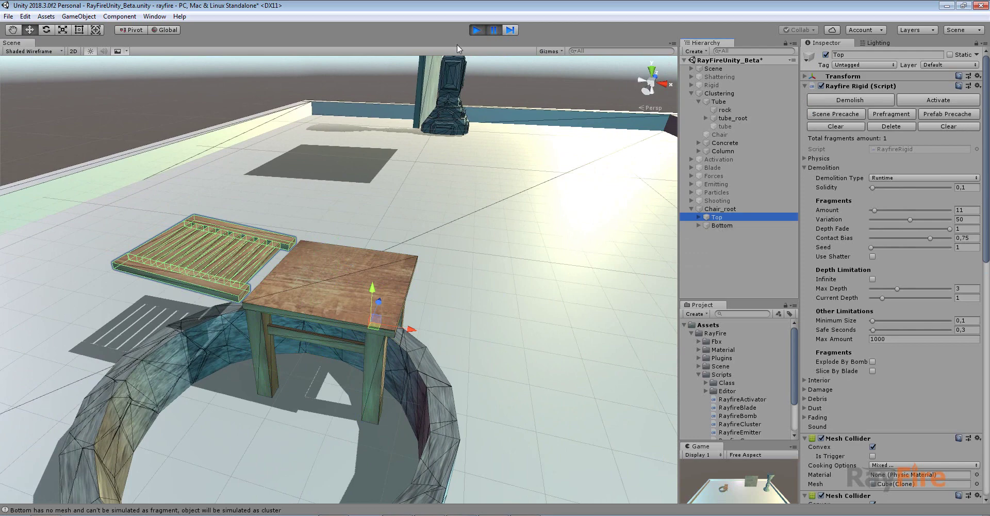
# - Run the simulation briefly, pause it once the backrest collapses, and examine the separated slats from the other side
pyautogui.click(494, 31)
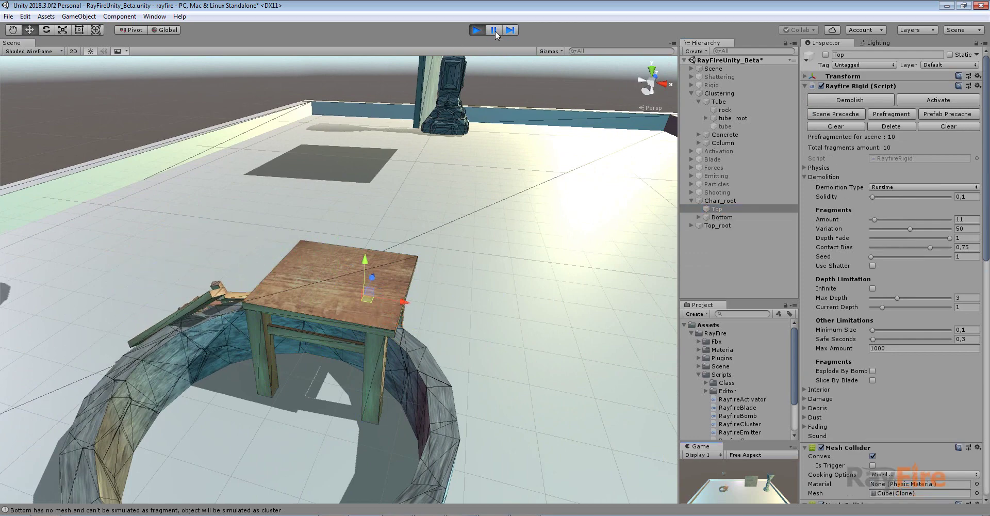
pyautogui.click(494, 31)
pyautogui.keyDown('alt'); pyautogui.moveTo(223, 211); pyautogui.dragTo(351, 332); pyautogui.keyUp('alt')
pyautogui.keyDown('alt'); pyautogui.moveTo(248, 416); pyautogui.dragTo(301, 331, button='middle'); pyautogui.keyUp('alt')
pyautogui.keyDown('alt'); pyautogui.moveTo(301, 331); pyautogui.dragTo(492, 371); pyautogui.keyUp('alt')
pyautogui.scroll(1, 421, 405)
pyautogui.scroll(1, 509, 370)
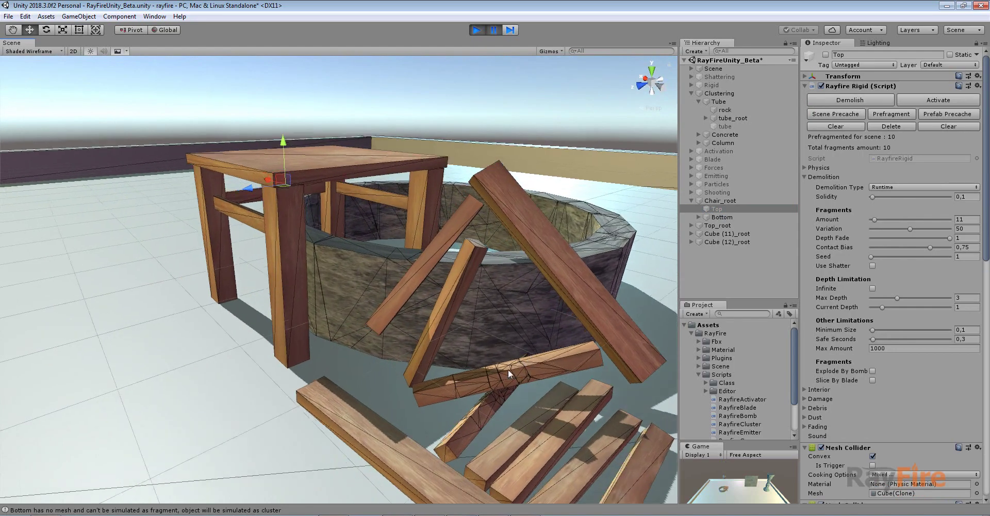
pyautogui.scroll(1, 508, 369)
pyautogui.moveTo(499, 76); pyautogui.dragTo(457, 156, button='middle')
pyautogui.scroll(-5, 457, 155)
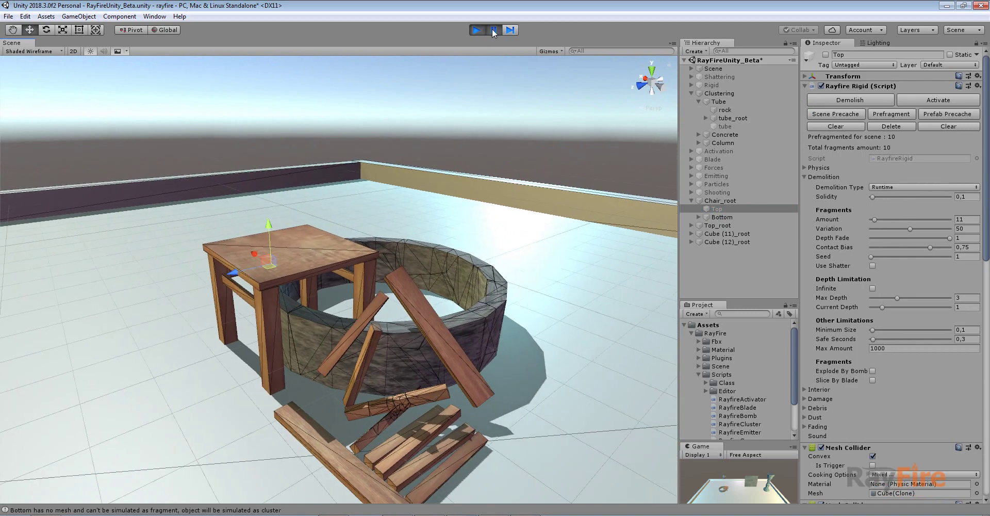
# - Resume the simulation to let the slats and the chair's Bottom cluster break further
pyautogui.click(493, 32)
pyautogui.click(493, 32)
pyautogui.click(493, 31)
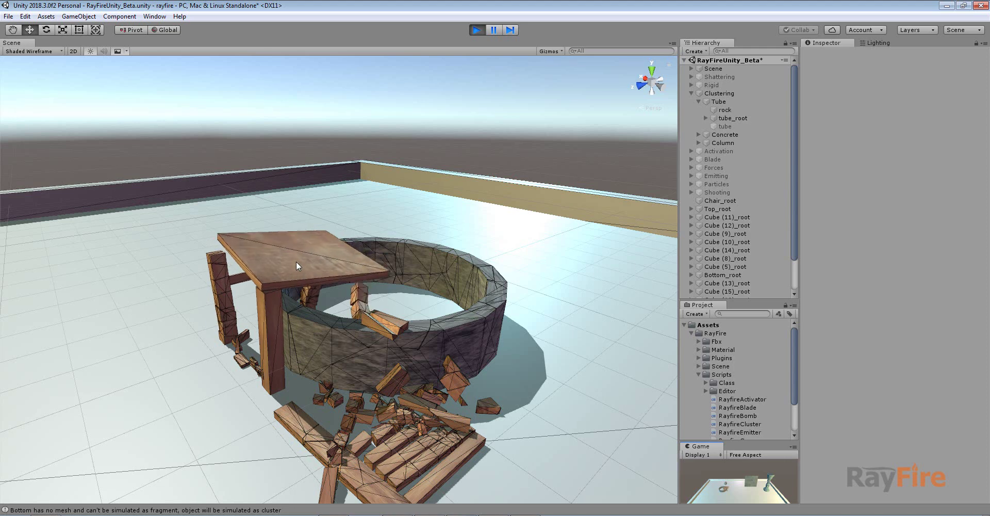
# - Examine the breaking chair from above and from the opposite side, and stop the simulation
pyautogui.keyDown('alt'); pyautogui.moveTo(343, 288); pyautogui.dragTo(345, 321); pyautogui.keyUp('alt')
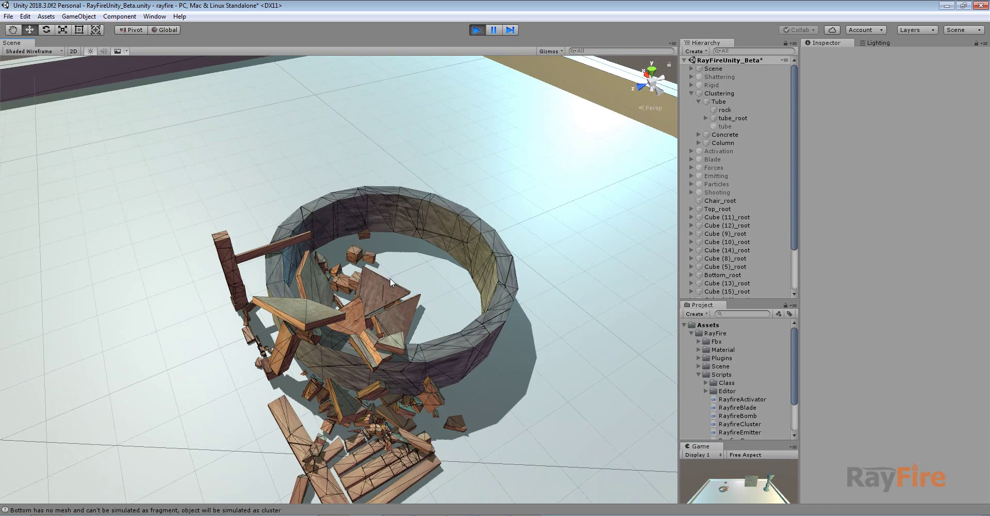
pyautogui.keyDown('alt'); pyautogui.moveTo(316, 284); pyautogui.dragTo(493, 281); pyautogui.keyUp('alt')
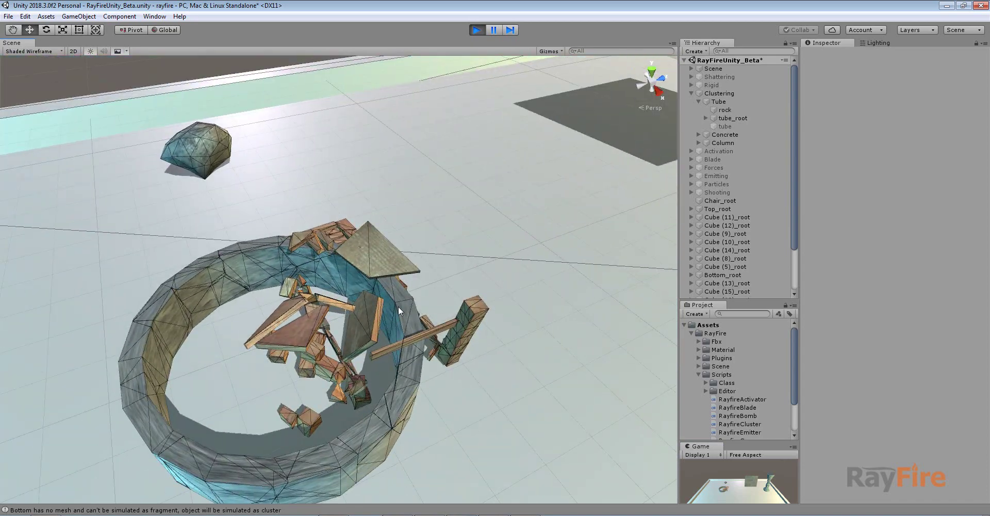
pyautogui.click(475, 29)
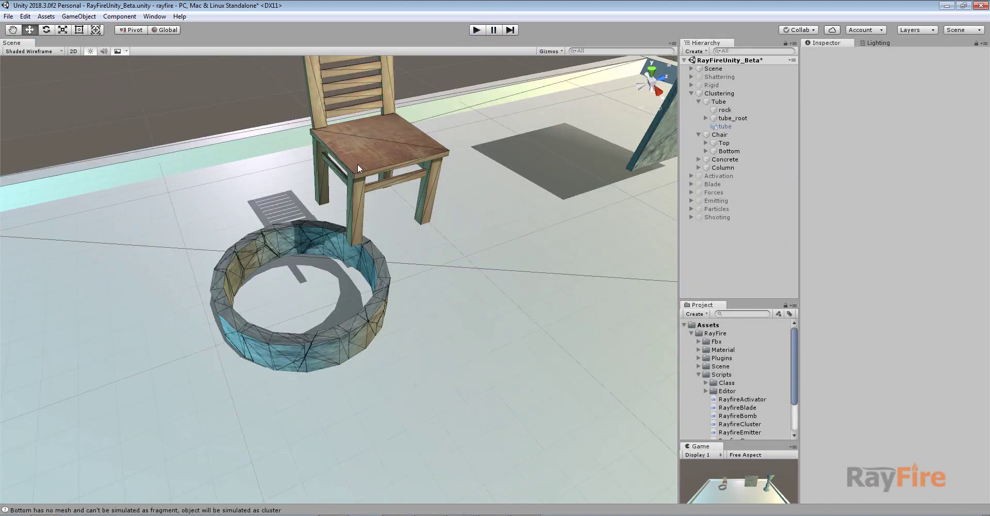
# - Set the Chair's Safe Seconds to 0.1 and start the simulation
pyautogui.click(717, 102)
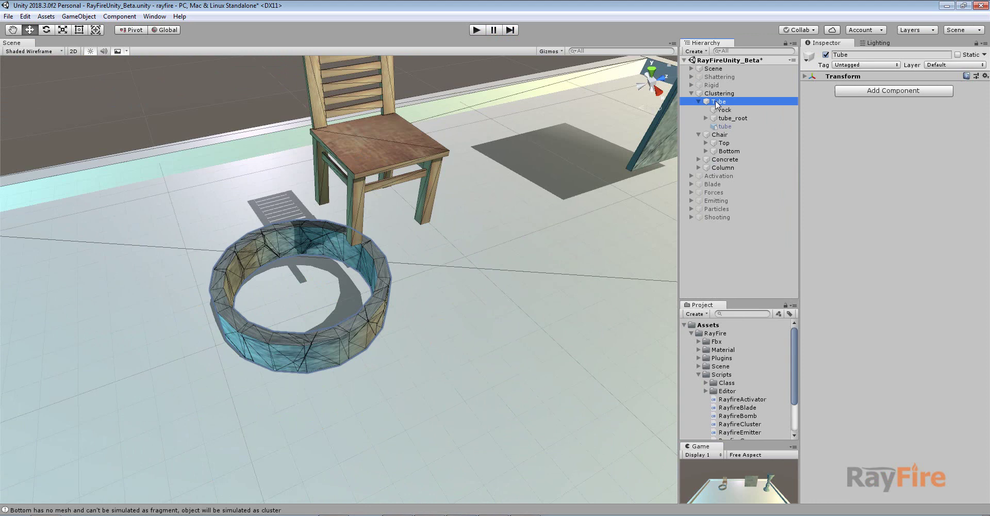
pyautogui.click(721, 135)
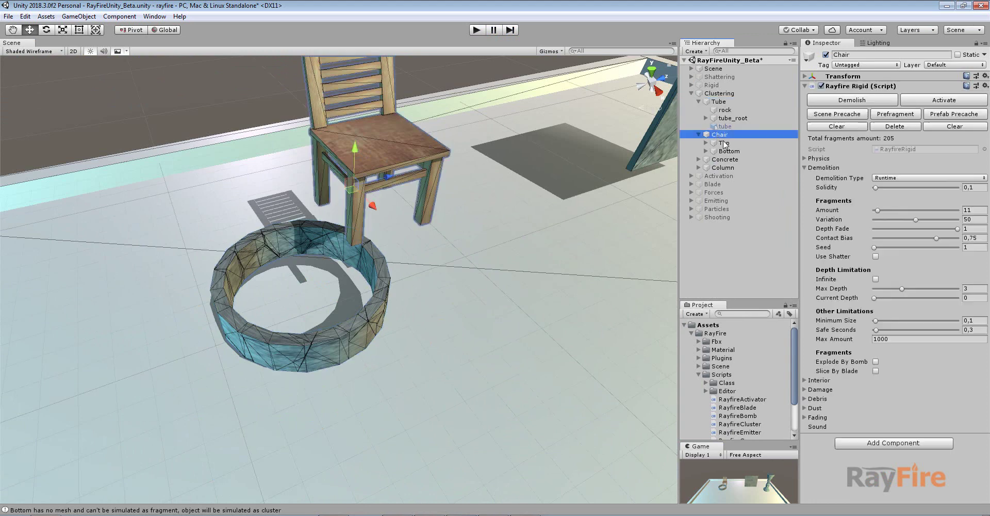
pyautogui.click(972, 331)
pyautogui.write('1')
pyautogui.scroll(-4, 333, 248)
pyautogui.moveTo(332, 248); pyautogui.dragTo(312, 361, button='middle')
pyautogui.click(475, 30)
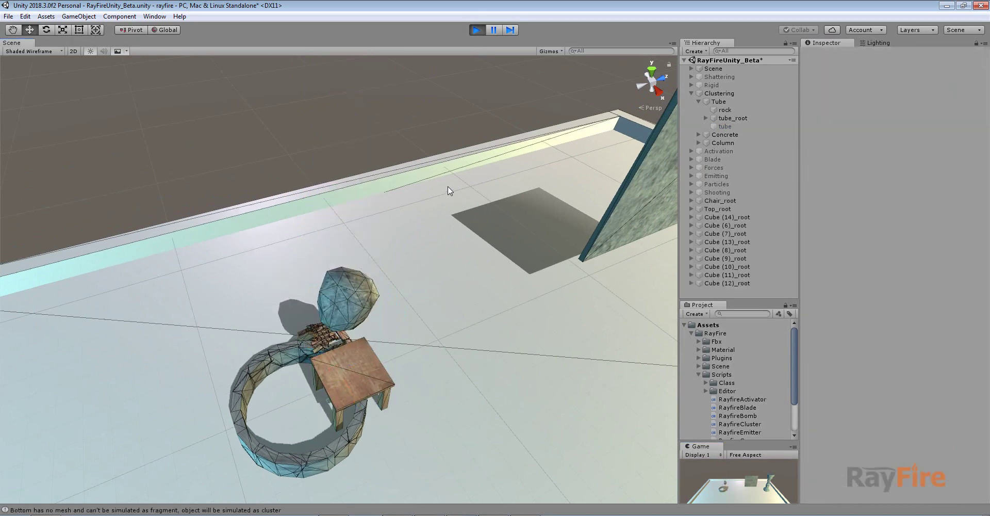
# - Follow the chair's collapse up close from several angles, and stop the simulation
pyautogui.scroll(5, 447, 186)
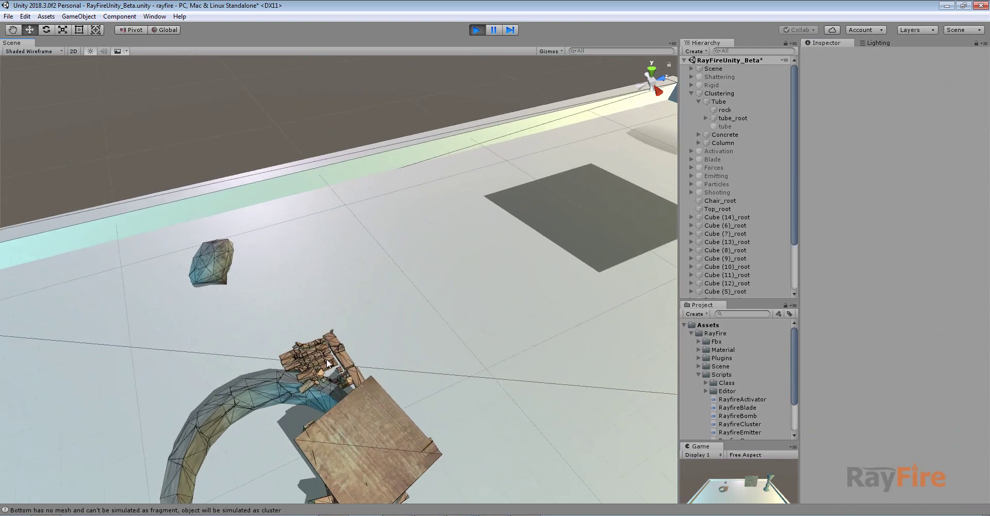
pyautogui.keyDown('alt'); pyautogui.moveTo(289, 335); pyautogui.dragTo(466, 278); pyautogui.keyUp('alt')
pyautogui.keyDown('alt'); pyautogui.moveTo(465, 349); pyautogui.dragTo(217, 330); pyautogui.keyUp('alt')
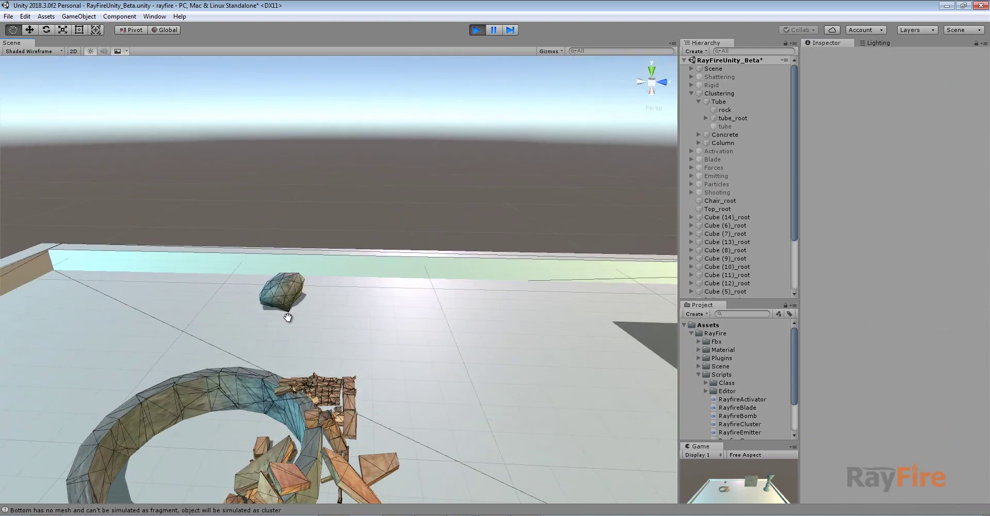
pyautogui.moveTo(288, 316); pyautogui.dragTo(287, 272, button='middle')
pyautogui.click(477, 30)
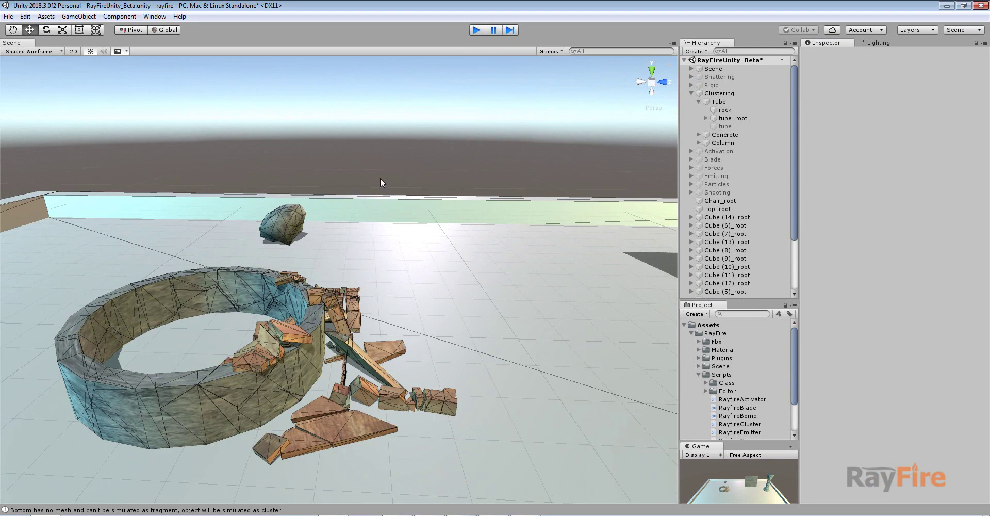
# - Lower the Chair's Safe Seconds to 0.05 and run the simulation again
pyautogui.keyDown('alt'); pyautogui.moveTo(348, 217); pyautogui.dragTo(347, 229); pyautogui.keyUp('alt')
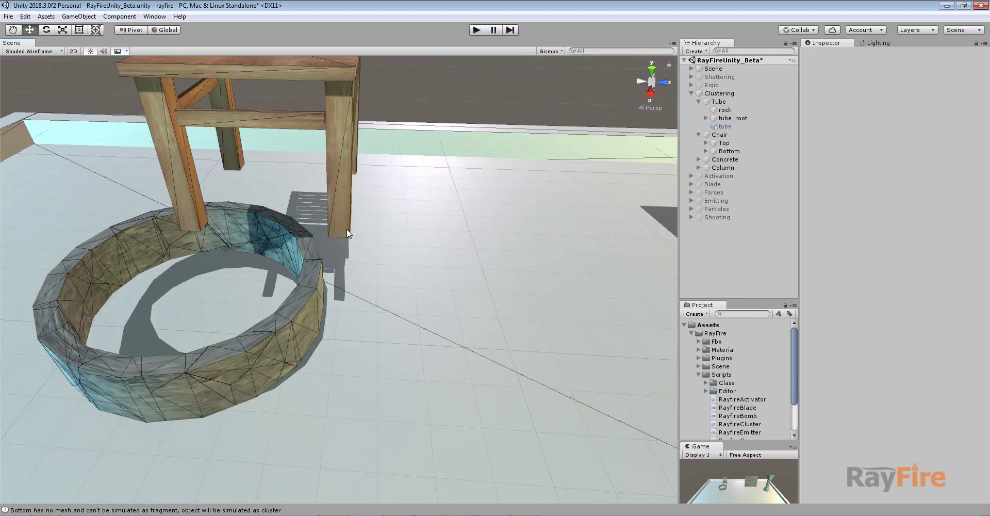
pyautogui.scroll(-3, 346, 229)
pyautogui.click(298, 131)
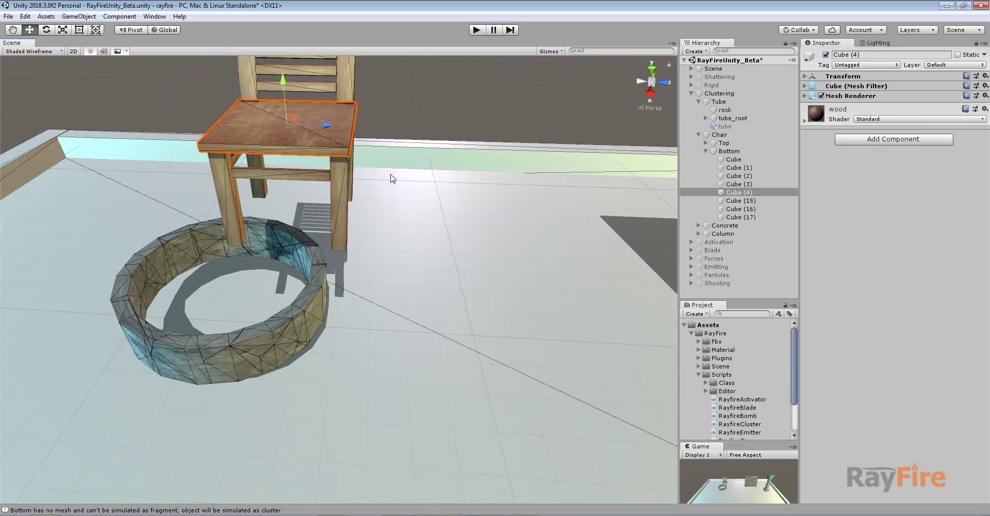
pyautogui.click(720, 135)
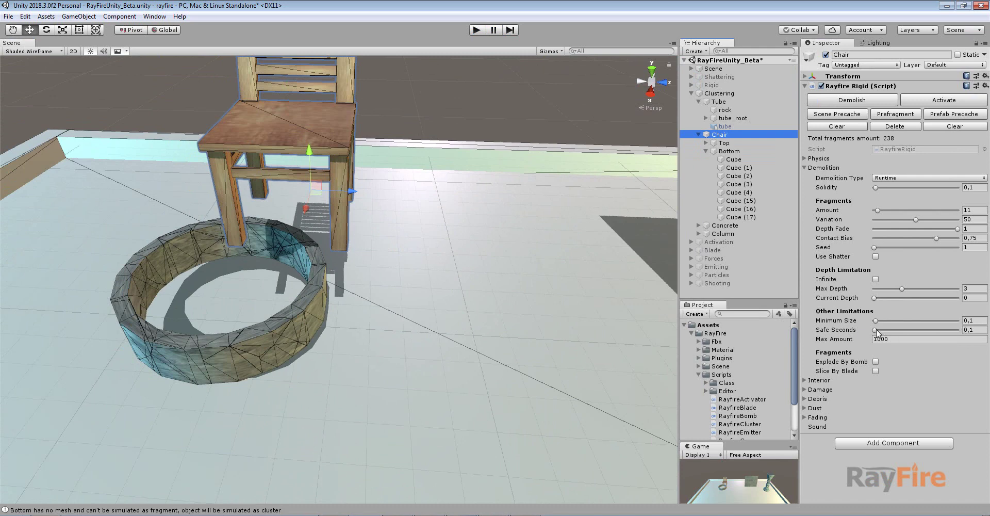
pyautogui.moveTo(875, 330); pyautogui.dragTo(847, 332)
pyautogui.moveTo(323, 195); pyautogui.dragTo(376, 262, button='middle')
pyautogui.scroll(-3, 376, 262)
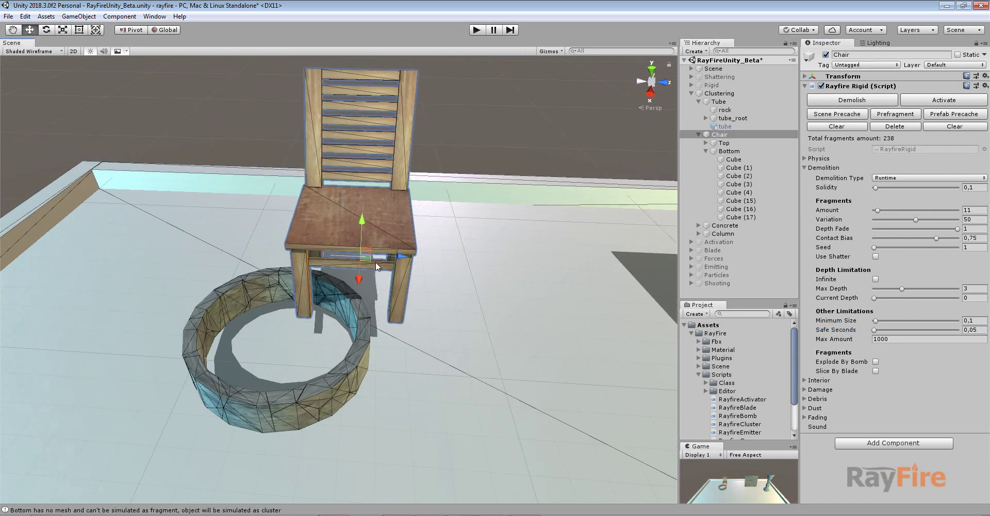
pyautogui.click(476, 30)
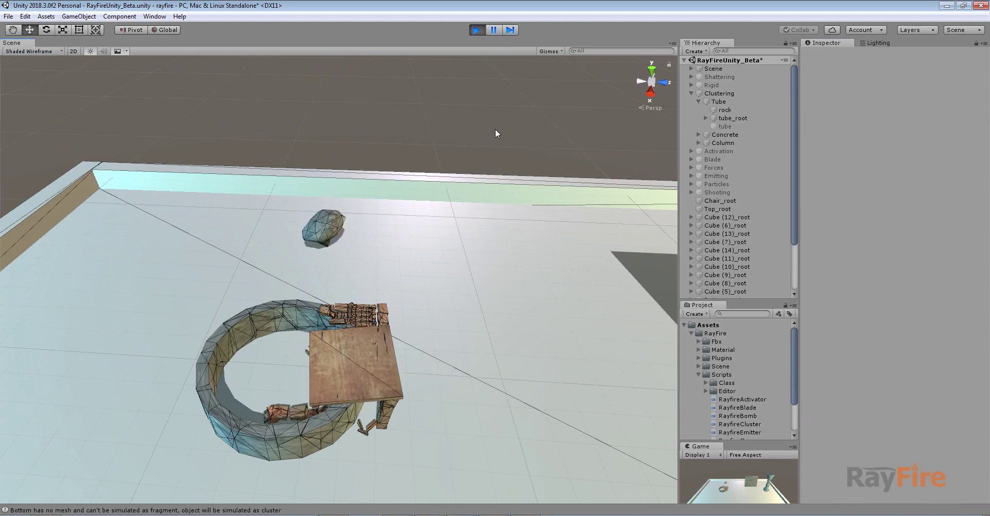
# - Examine the fragmented seat and legs around the tube, and stop the simulation
pyautogui.keyDown('alt'); pyautogui.moveTo(485, 202); pyautogui.dragTo(515, 294); pyautogui.keyUp('alt')
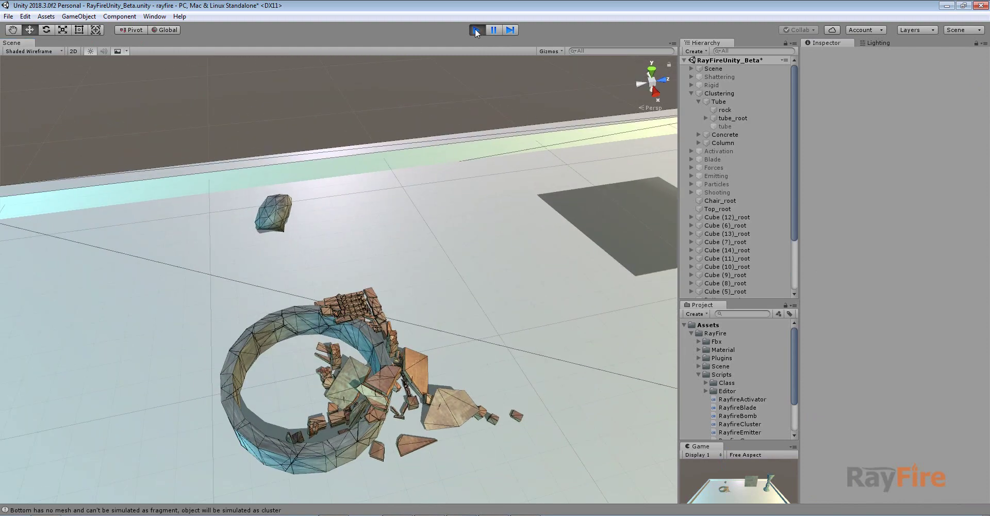
pyautogui.click(475, 30)
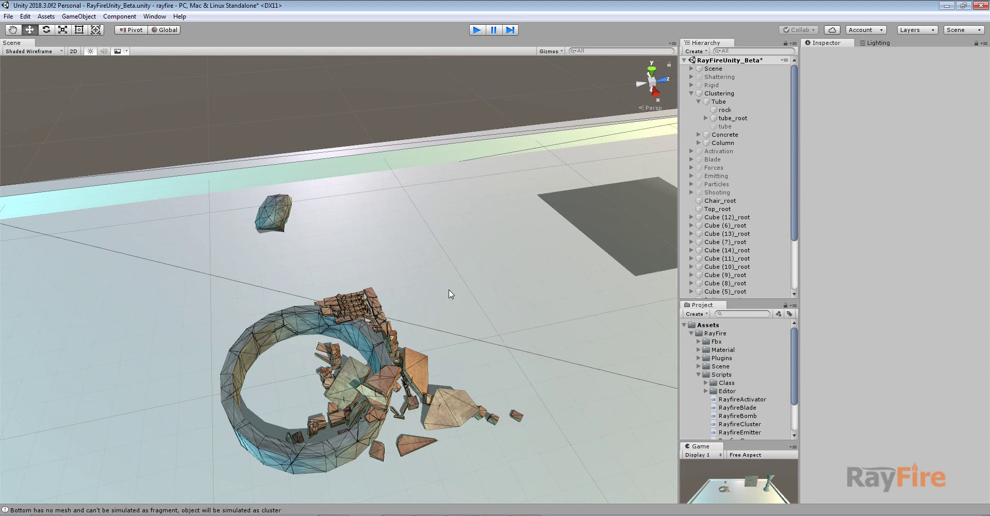
pyautogui.scroll(-3, 455, 287)
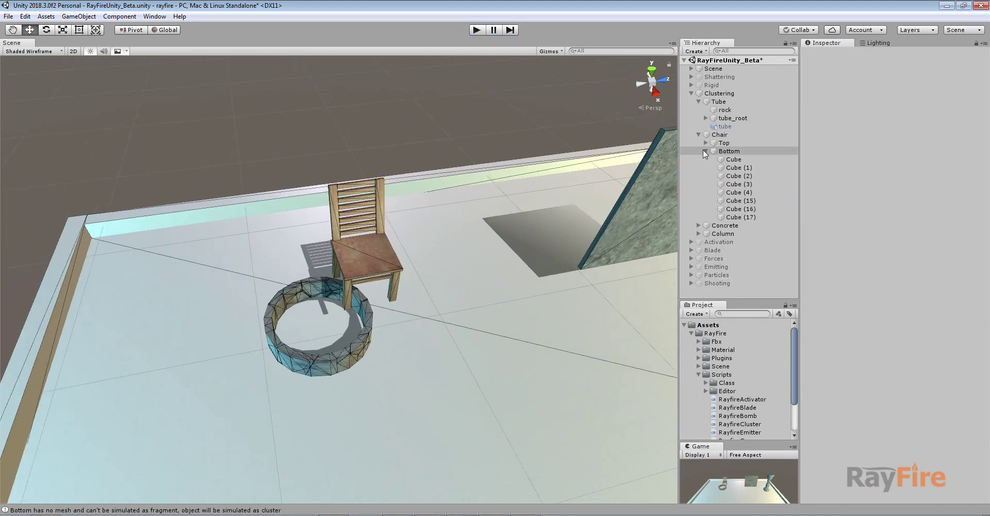
# - Move the chair away from the tube towards the concrete panel, and collapse the Bottom, Tube and Chair groups in the hierarchy
pyautogui.click(705, 150)
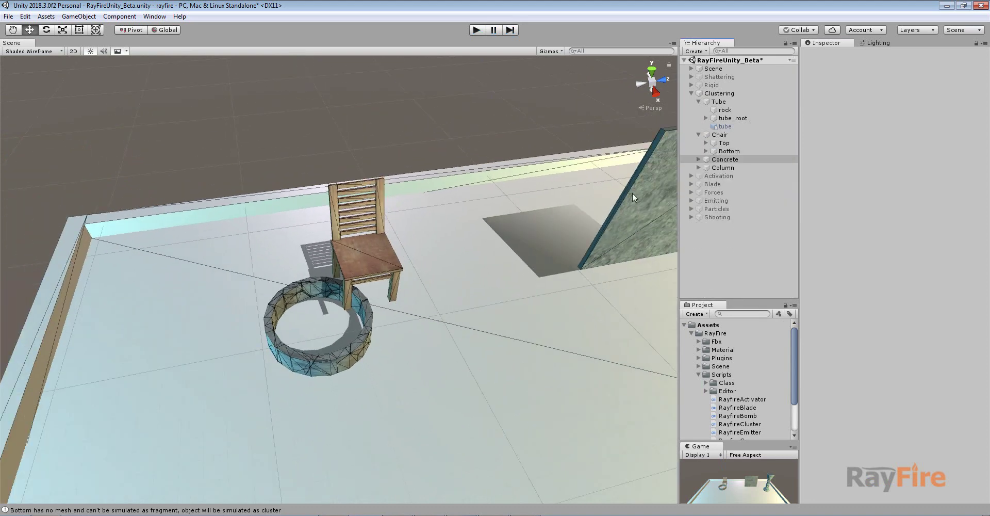
pyautogui.click(721, 135)
pyautogui.moveTo(391, 261); pyautogui.dragTo(502, 249)
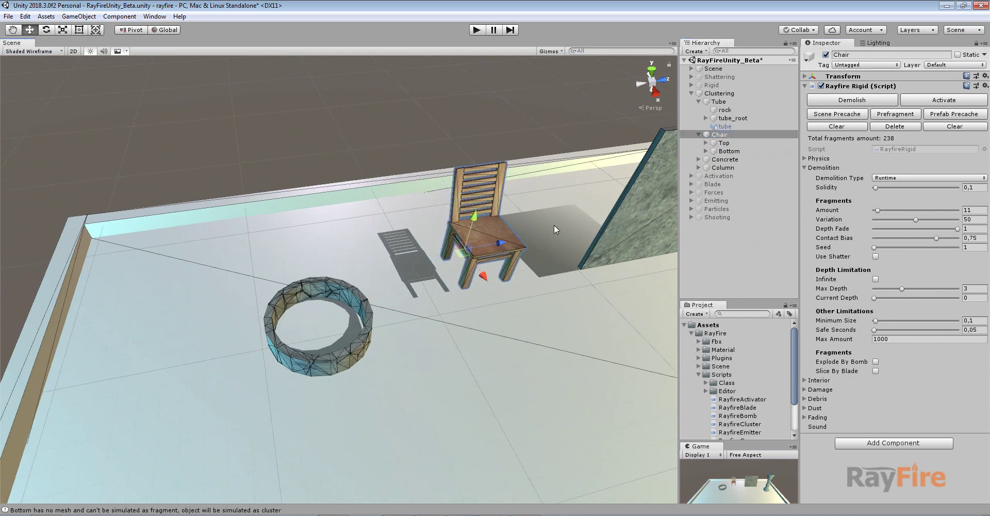
pyautogui.keyDown('alt'); pyautogui.moveTo(554, 224); pyautogui.dragTo(456, 304); pyautogui.keyUp('alt')
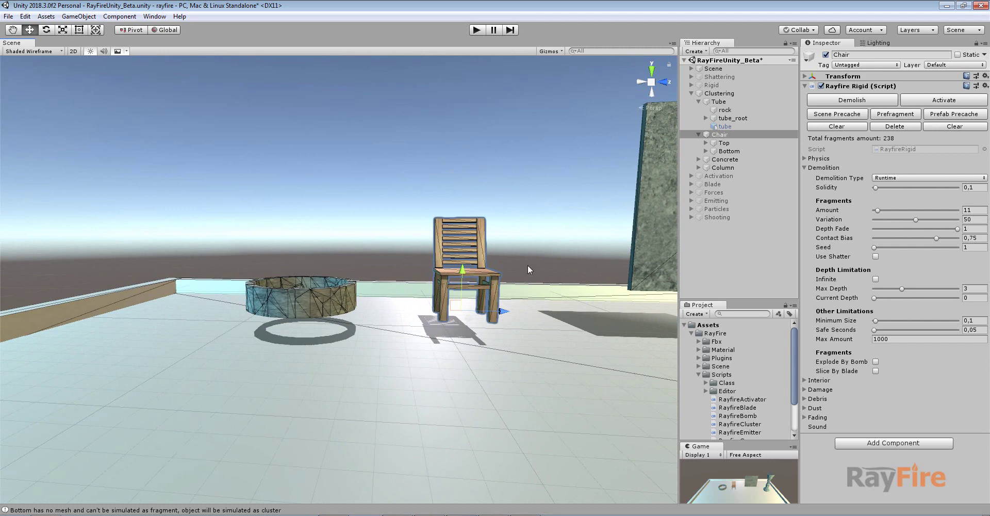
pyautogui.keyDown('alt'); pyautogui.moveTo(529, 269); pyautogui.dragTo(404, 273); pyautogui.keyUp('alt')
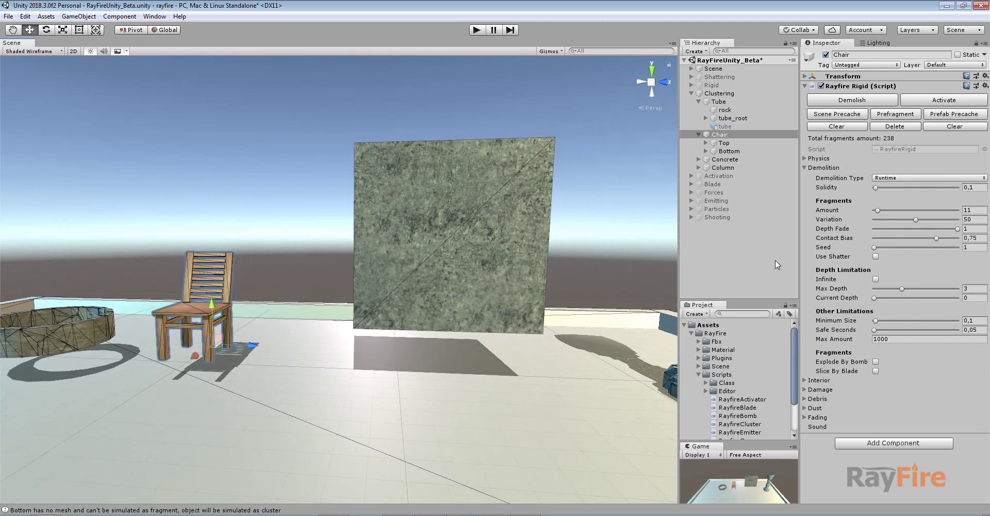
pyautogui.click(699, 102)
pyautogui.click(700, 110)
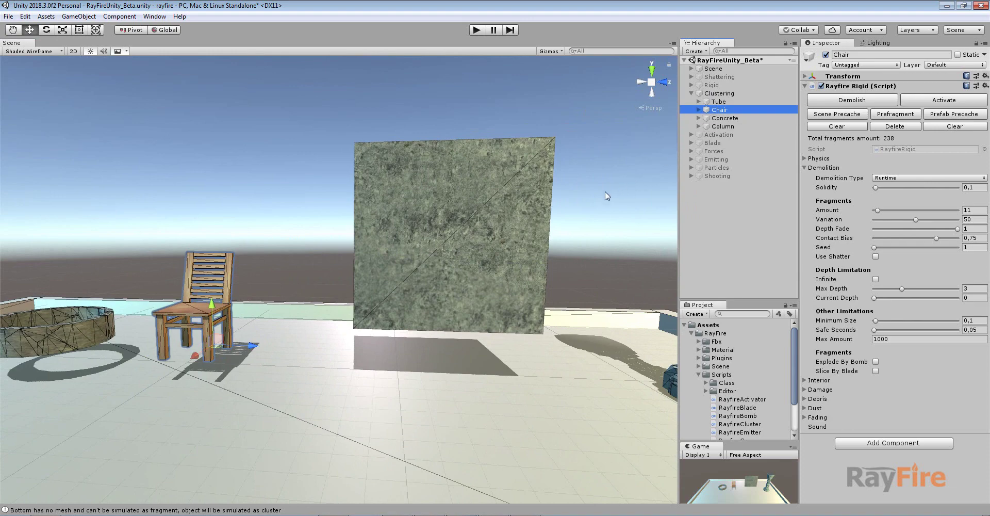
# - Frame the tube via its shard tube_sh_22, and inspect the Rayfire Rigid demolition settings of tube_root
pyautogui.moveTo(102, 236); pyautogui.dragTo(180, 188, button='middle')
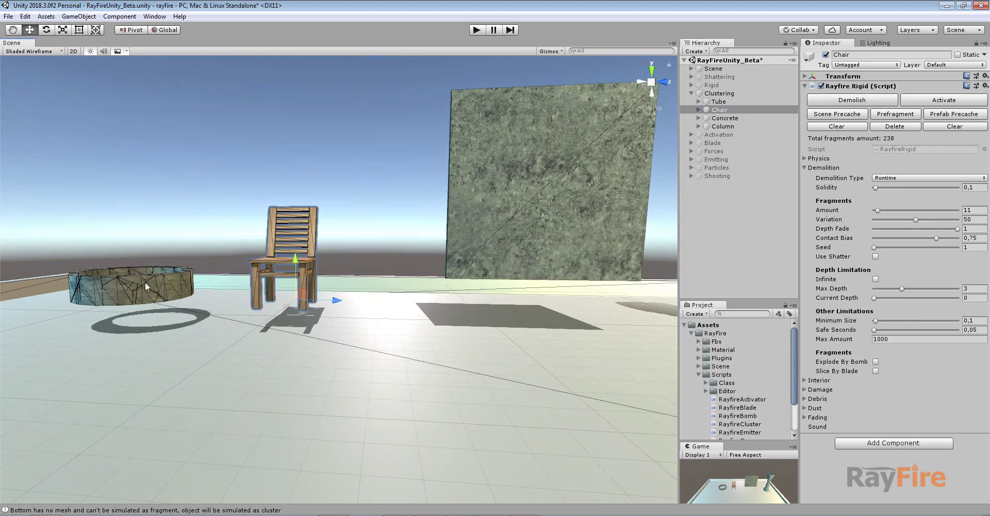
pyautogui.scroll(5, 144, 282)
pyautogui.click(147, 288)
pyautogui.press('f')
pyautogui.scroll(-6, 179, 272)
pyautogui.keyDown('alt'); pyautogui.moveTo(248, 183); pyautogui.dragTo(258, 272); pyautogui.keyUp('alt')
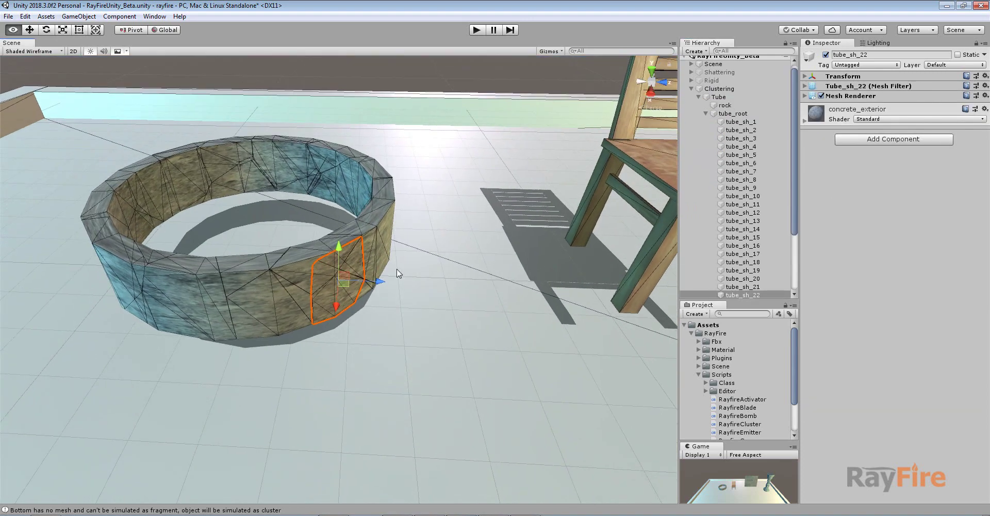
pyautogui.scroll(-3, 743, 216)
pyautogui.scroll(2, 762, 227)
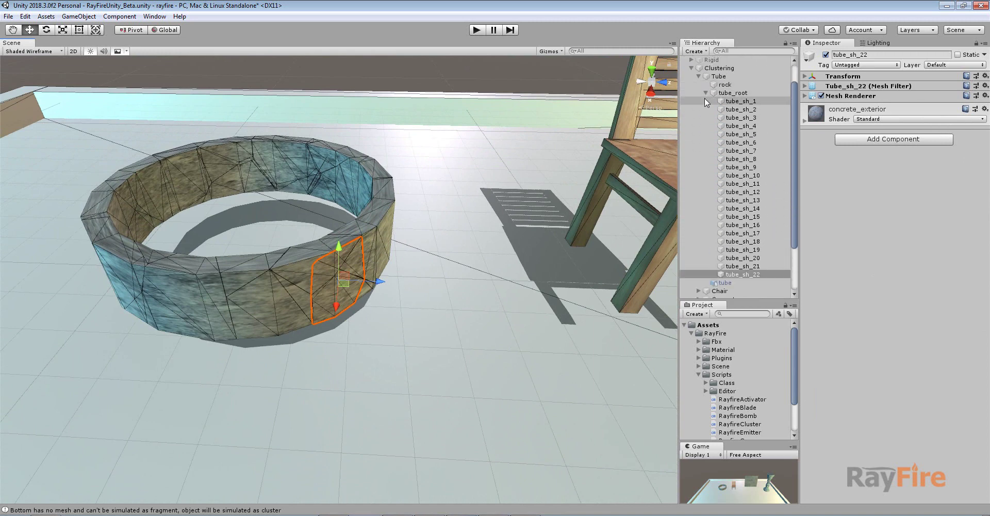
pyautogui.click(707, 93)
pyautogui.click(695, 118)
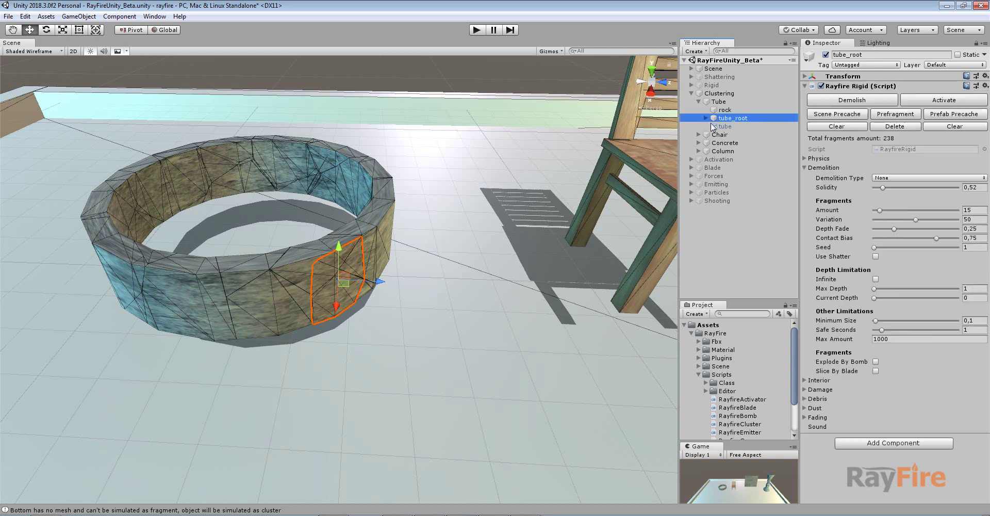
# - Expand tube_root and select all its shards from tube_sh_1 to tube_sh_22
pyautogui.click(706, 119)
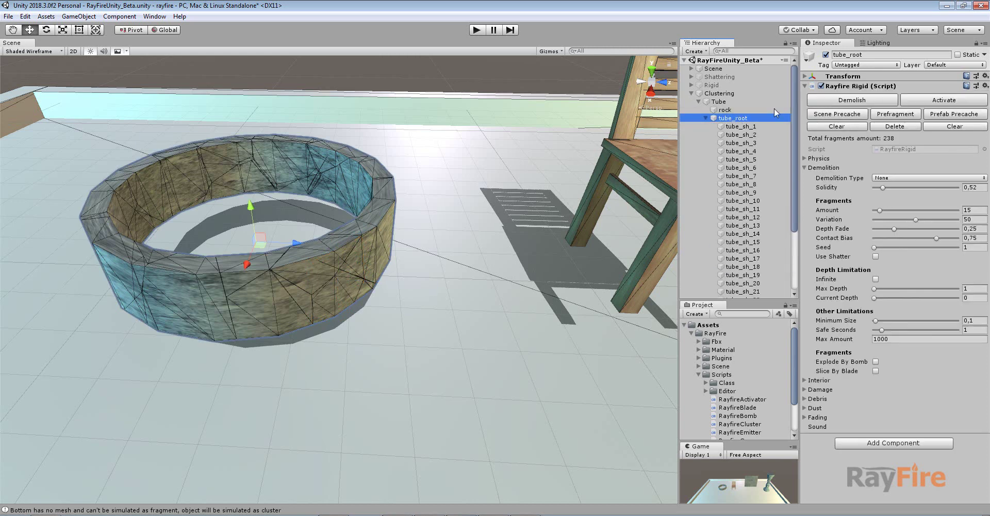
pyautogui.click(750, 128)
pyautogui.scroll(-3, 748, 217)
pyautogui.keyDown('shift'); pyautogui.click(743, 281); pyautogui.keyUp('shift')
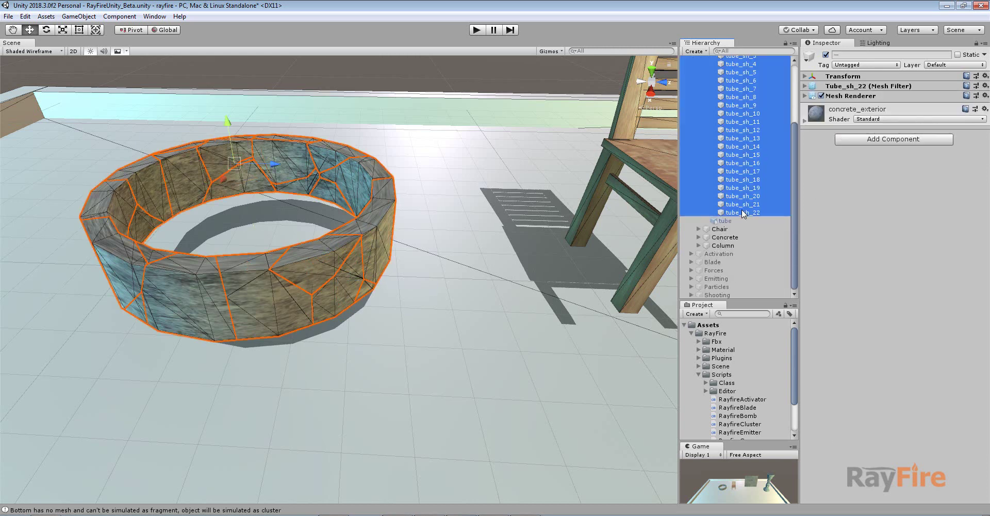
# - Create an empty child object inside tube_root
pyautogui.scroll(3, 704, 143)
pyautogui.click(704, 118)
pyautogui.click(705, 119)
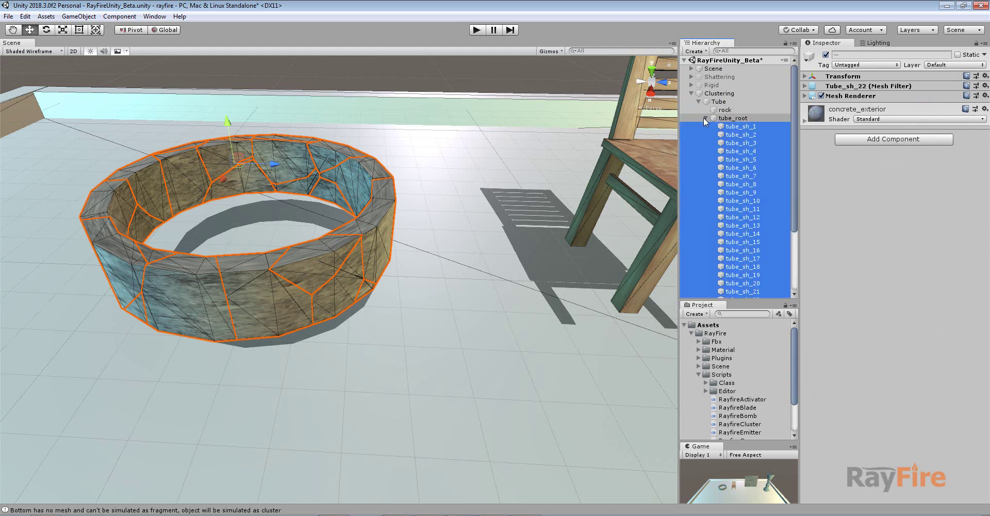
pyautogui.keyDown('alt'); pyautogui.moveTo(427, 170); pyautogui.dragTo(418, 221); pyautogui.keyUp('alt')
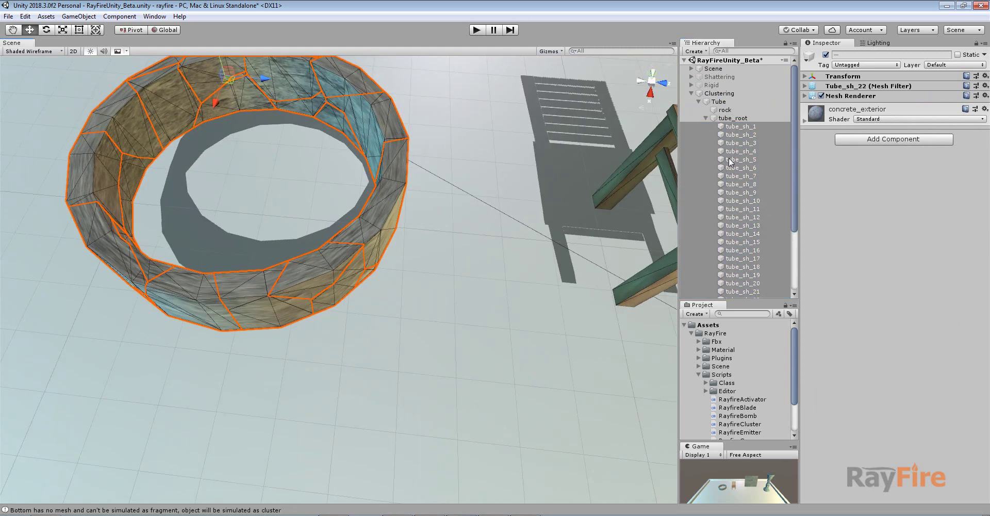
pyautogui.rightClick(726, 119)
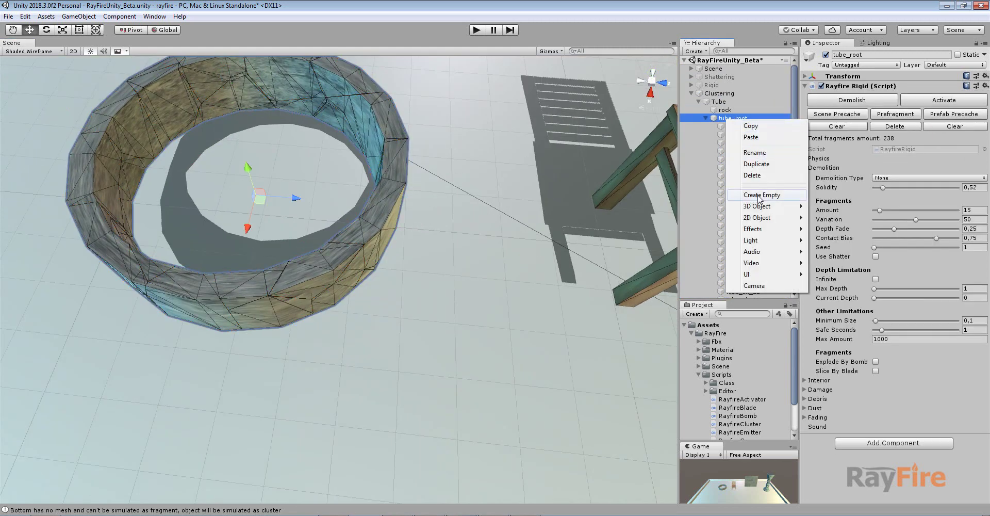
pyautogui.click(759, 196)
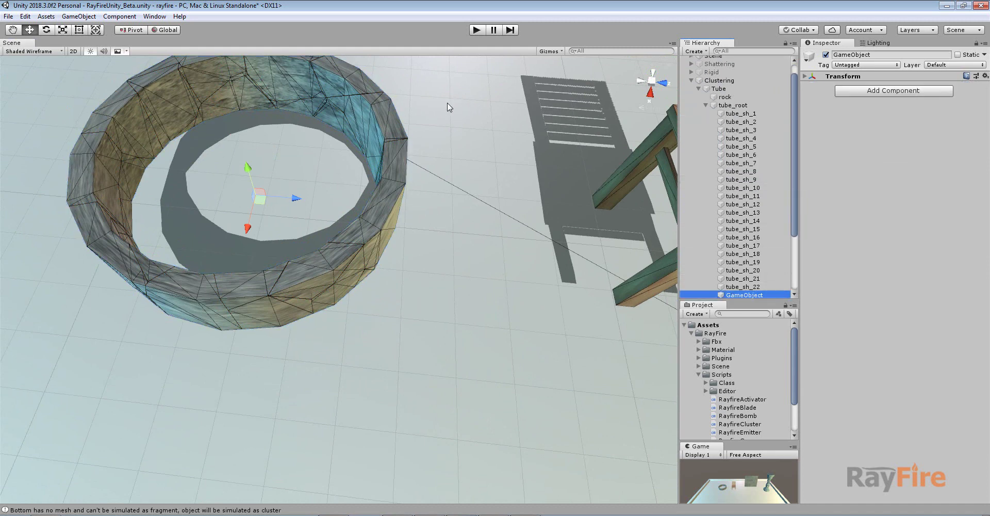
# - Select the ring shards tube_sh_14, 18, 21 and 22 and parent them to the new GameObject
pyautogui.moveTo(452, 92); pyautogui.dragTo(304, 322)
pyautogui.scroll(-3, 738, 231)
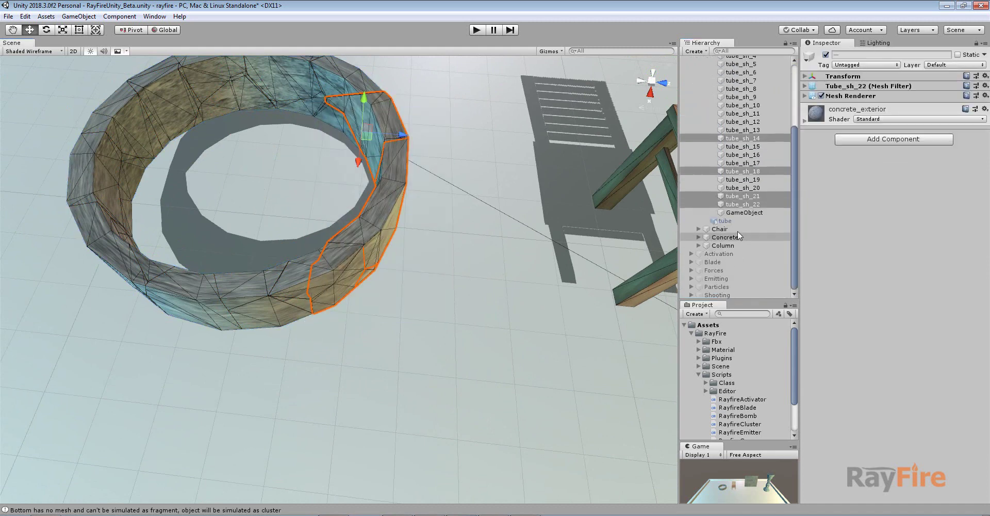
pyautogui.moveTo(736, 204); pyautogui.dragTo(744, 213)
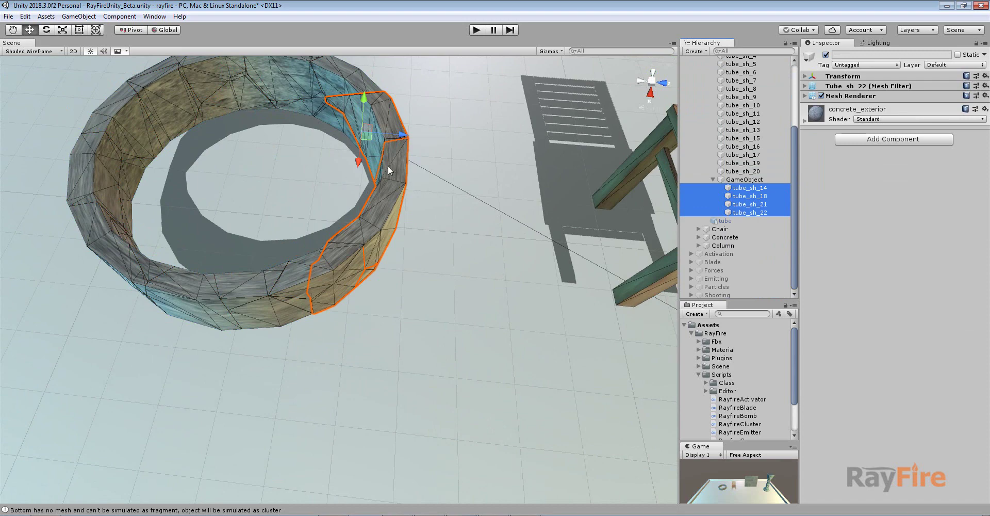
# - Collapse the first shard group and create a second empty child object inside tube_root
pyautogui.keyDown('alt'); pyautogui.moveTo(387, 165); pyautogui.dragTo(339, 178); pyautogui.keyUp('alt')
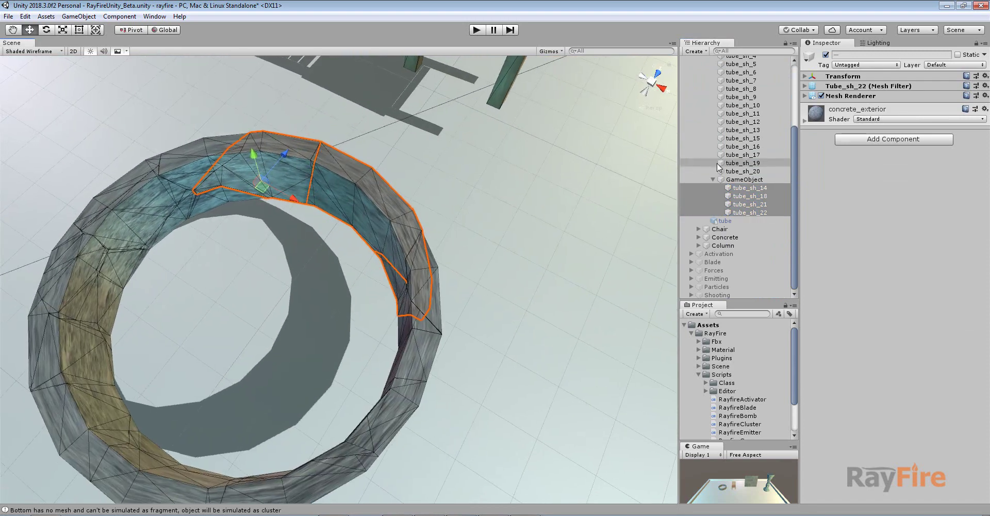
pyautogui.scroll(3, 732, 163)
pyautogui.click(714, 272)
pyautogui.rightClick(729, 117)
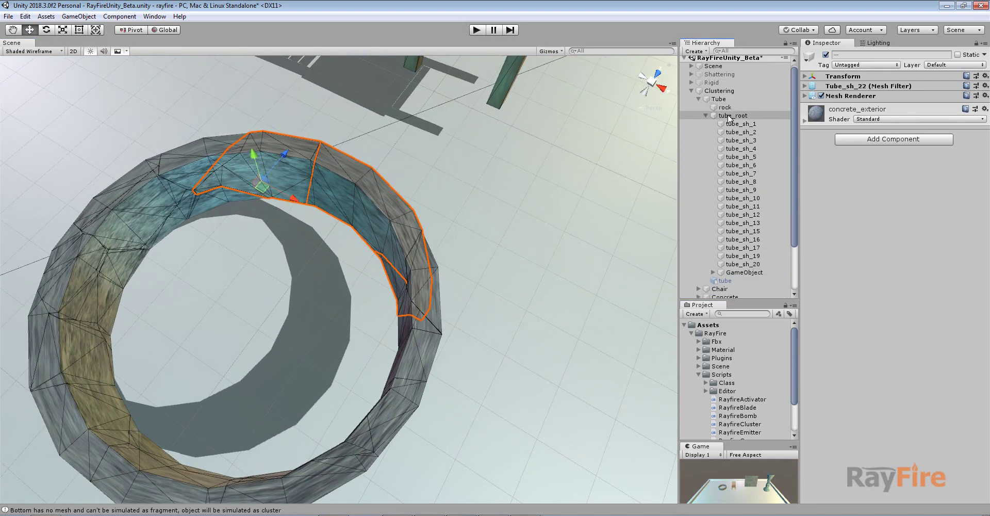
pyautogui.click(763, 191)
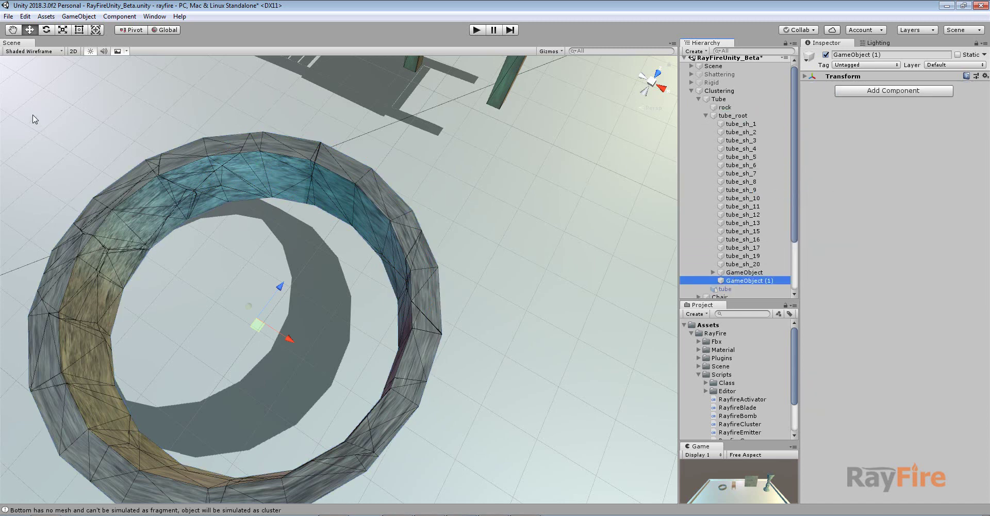
# - Select ring shards tube_sh_1, 5, 8, 9, 10, 11, 15 and 16 and parent them to GameObject (1)
pyautogui.moveTo(33, 115); pyautogui.dragTo(303, 363)
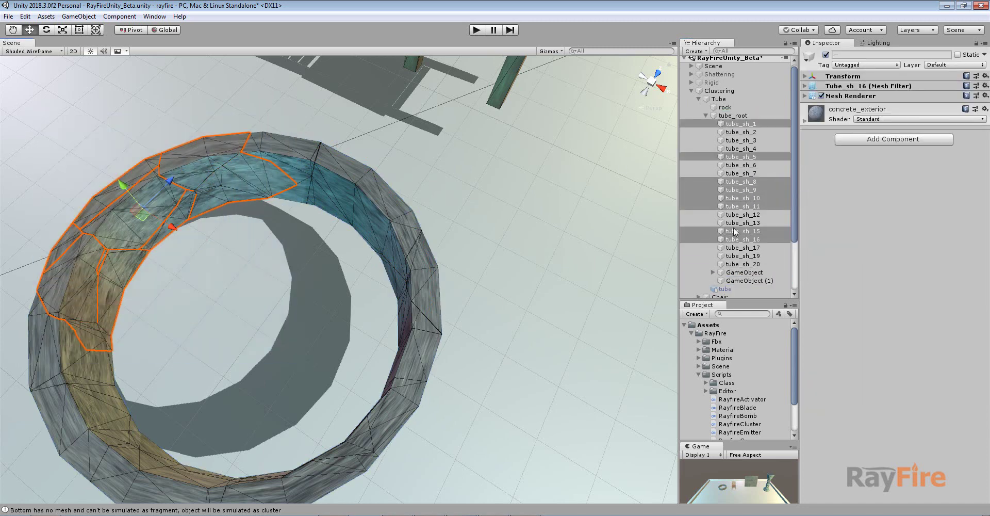
pyautogui.moveTo(742, 246); pyautogui.dragTo(744, 279)
pyautogui.click(713, 214)
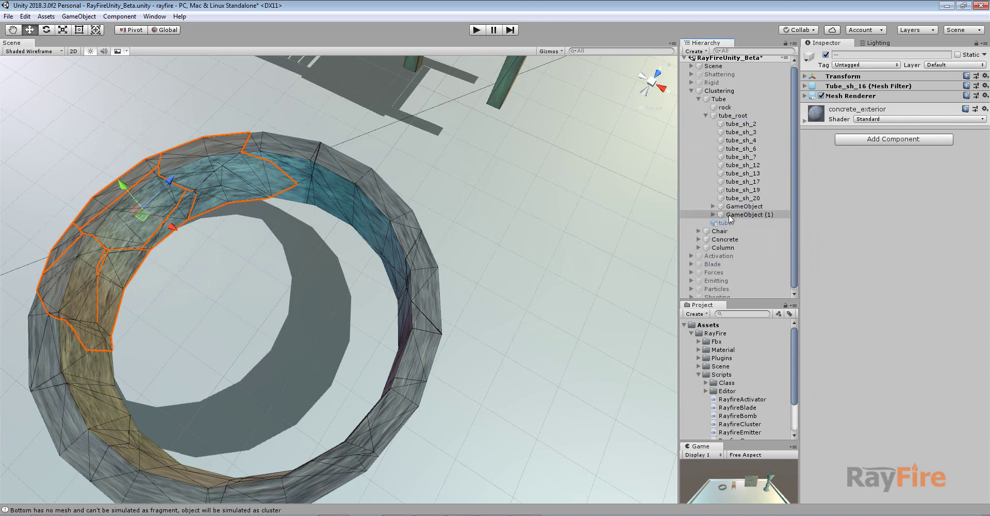
# - Try lifting GameObject and GameObject (1) in turn to check their shard groups, undoing each move
pyautogui.click(736, 207)
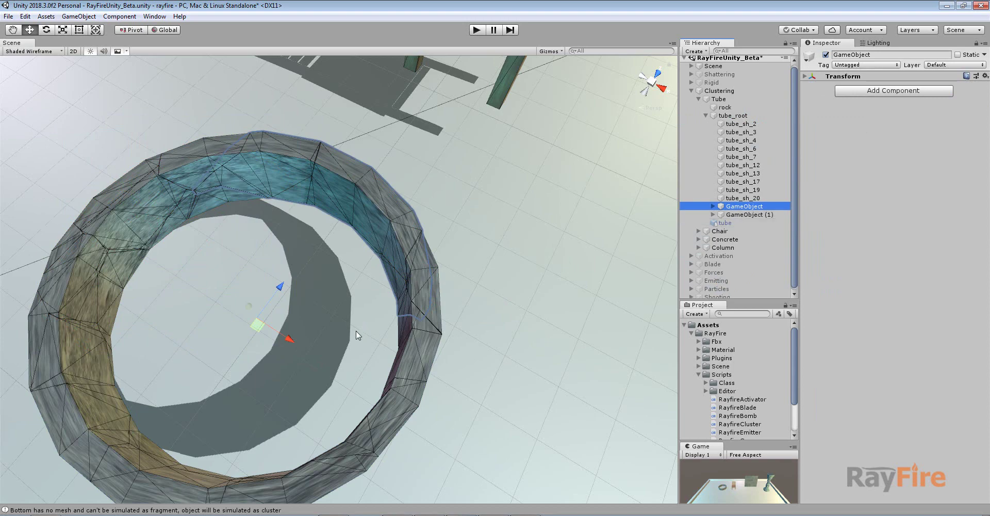
pyautogui.keyDown('alt'); pyautogui.moveTo(355, 330); pyautogui.dragTo(388, 260); pyautogui.keyUp('alt')
pyautogui.moveTo(254, 326); pyautogui.dragTo(238, 243)
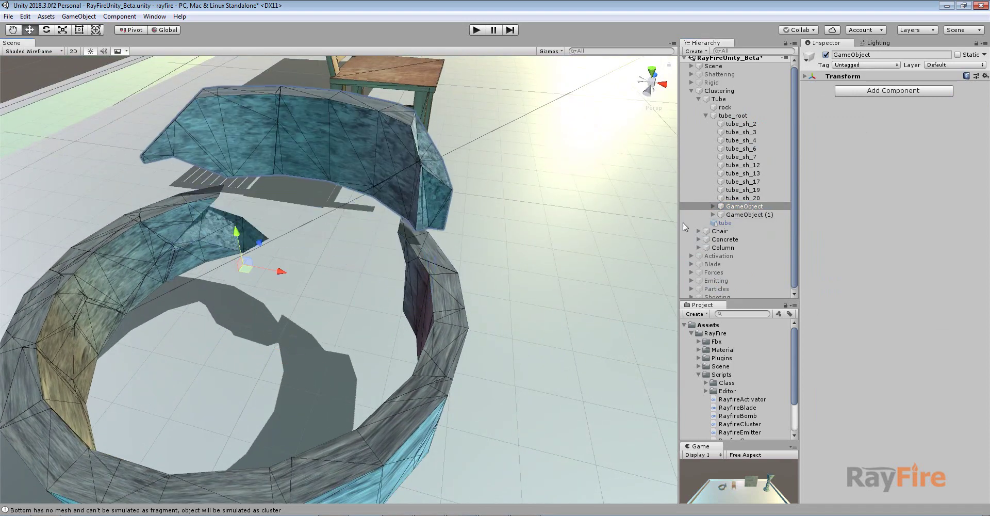
pyautogui.hotkey('ctrl', 'z')
pyautogui.click(728, 214)
pyautogui.moveTo(253, 321); pyautogui.dragTo(243, 265)
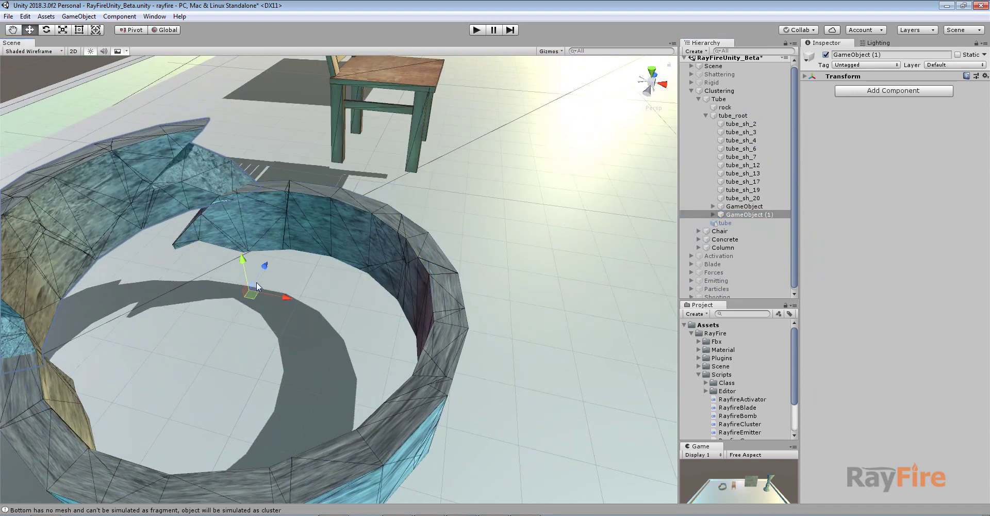
pyautogui.hotkey('ctrl', 'z')
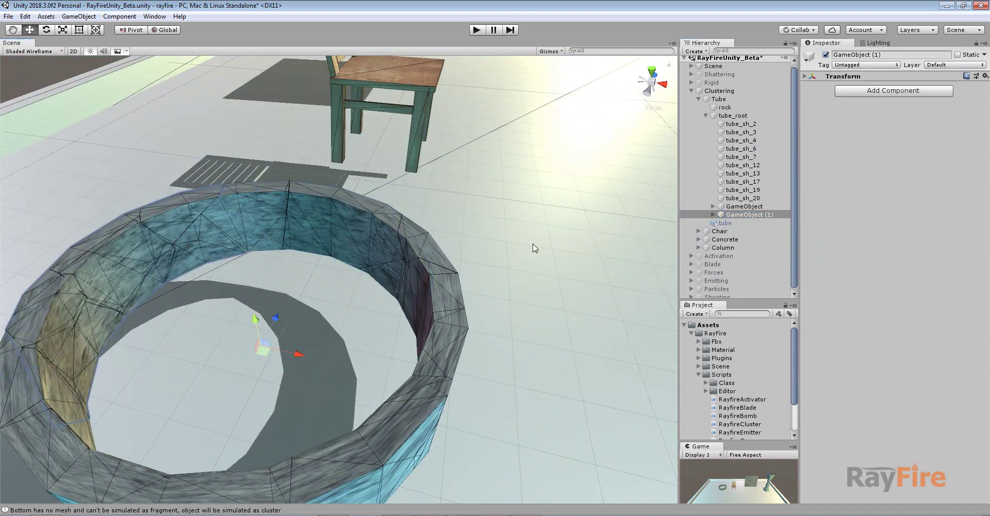
# - Create a third empty child inside tube_root and parent shards tube_sh_4, tube_sh_6 and tube_sh_20 to it
pyautogui.rightClick(733, 116)
pyautogui.click(768, 193)
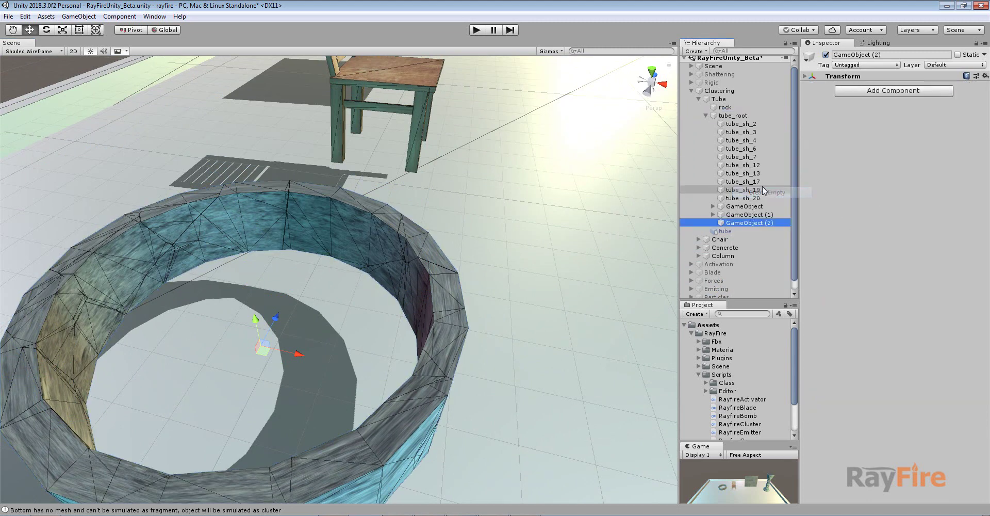
pyautogui.click(742, 124)
pyautogui.keyDown('shift'); pyautogui.click(741, 165); pyautogui.keyUp('shift')
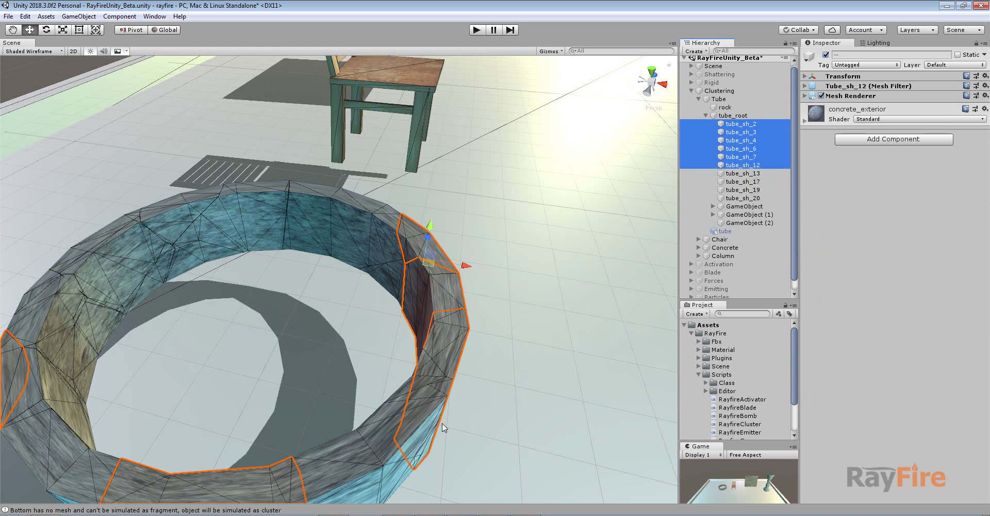
pyautogui.press('f')
pyautogui.click(165, 410)
pyautogui.moveTo(165, 406); pyautogui.dragTo(427, 212)
pyautogui.keyDown('alt'); pyautogui.moveTo(294, 402); pyautogui.dragTo(180, 286); pyautogui.keyUp('alt')
pyautogui.moveTo(736, 199); pyautogui.dragTo(737, 224)
pyautogui.click(739, 141)
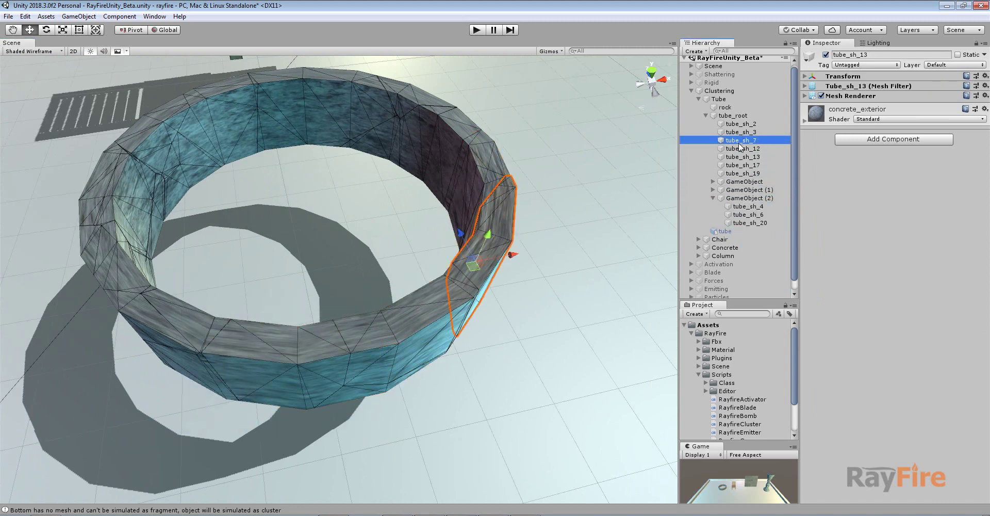
pyautogui.click(713, 198)
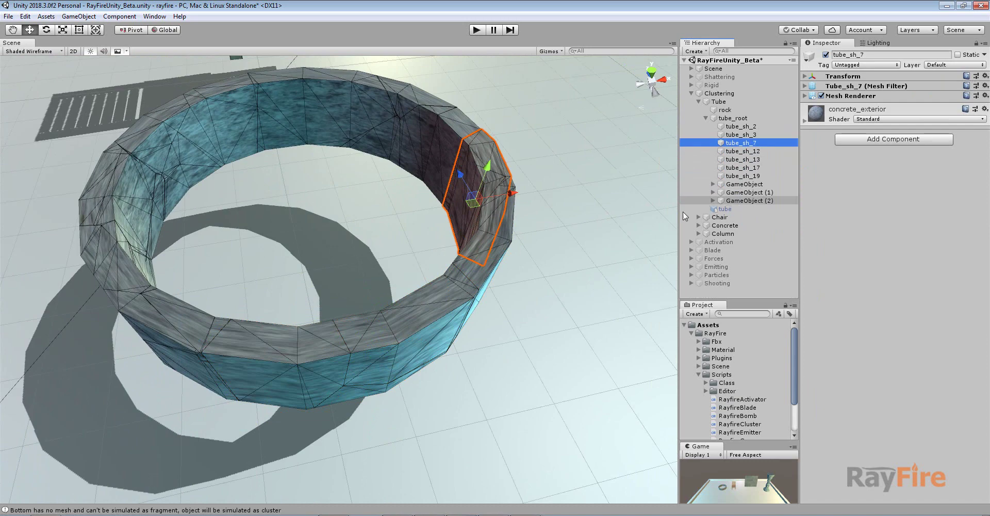
# - Rotate tube_root so the ring stands upright on the floor and set its Demolition Type to Runtime
pyautogui.click(706, 119)
pyautogui.click(732, 118)
pyautogui.keyDown('alt'); pyautogui.moveTo(574, 223); pyautogui.dragTo(403, 314); pyautogui.keyUp('alt')
pyautogui.scroll(-7, 624, 211)
pyautogui.press('e')
pyautogui.press('w')
pyautogui.keyDown('alt'); pyautogui.moveTo(354, 163); pyautogui.dragTo(372, 139); pyautogui.keyUp('alt')
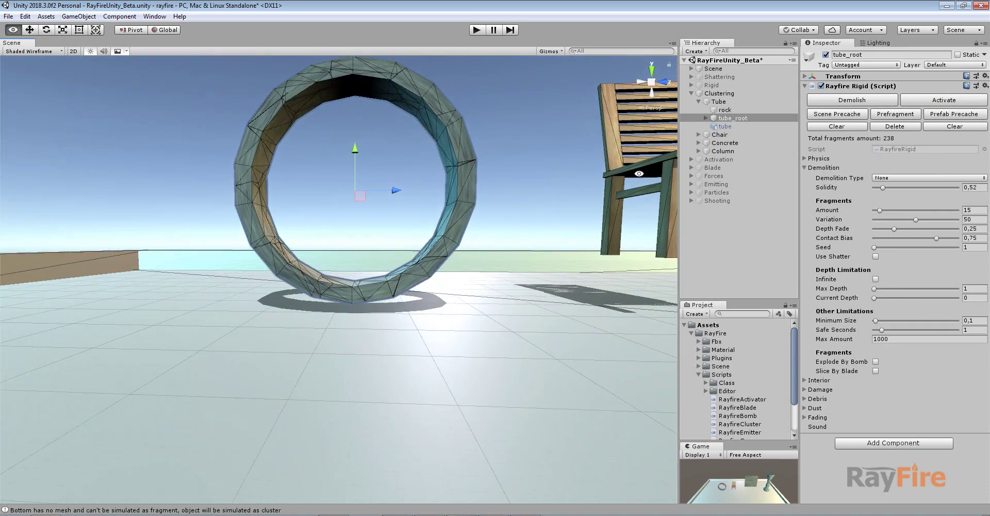
pyautogui.click(882, 178)
pyautogui.click(899, 201)
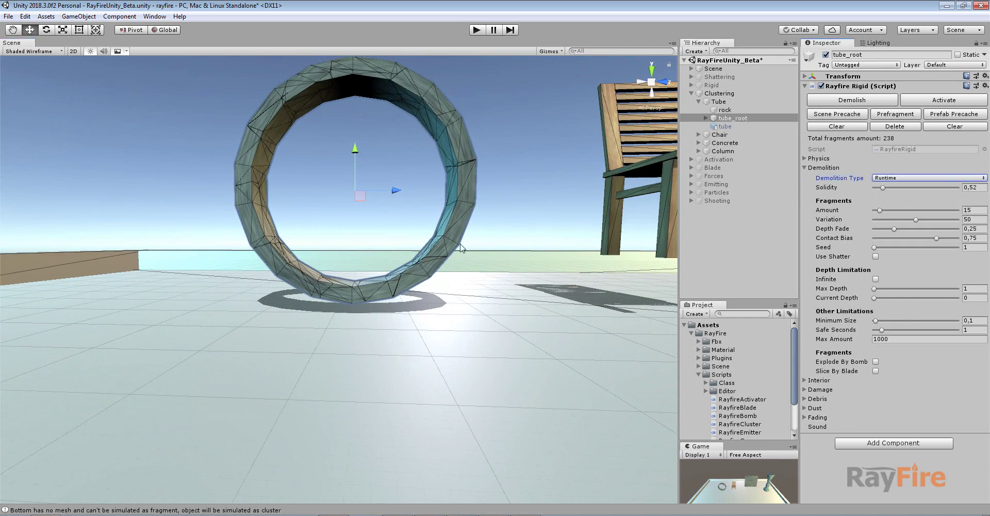
# - Lower the rock until it hangs a short distance above the upright ring
pyautogui.scroll(-6, 464, 260)
pyautogui.keyDown('alt'); pyautogui.moveTo(443, 276); pyautogui.dragTo(450, 433); pyautogui.keyUp('alt')
pyautogui.scroll(-5, 450, 433)
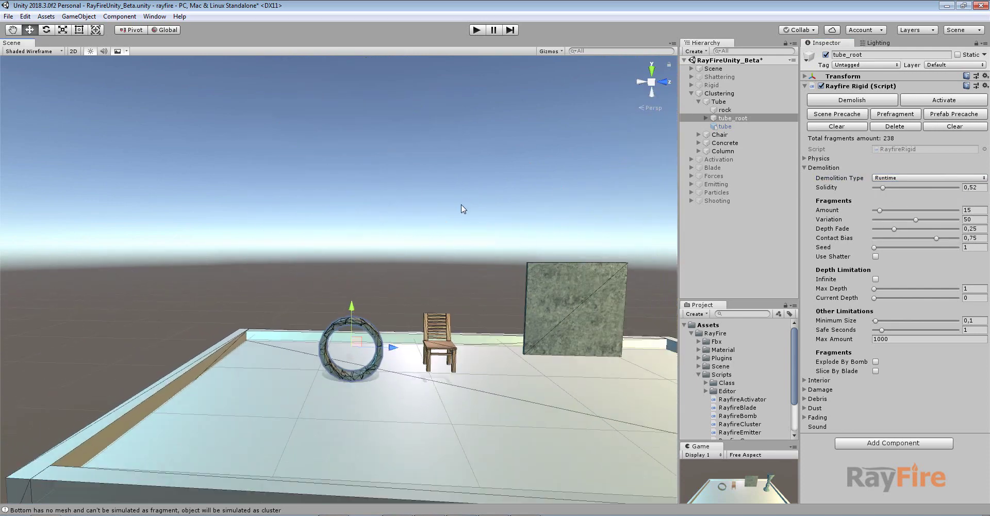
pyautogui.click(370, 94)
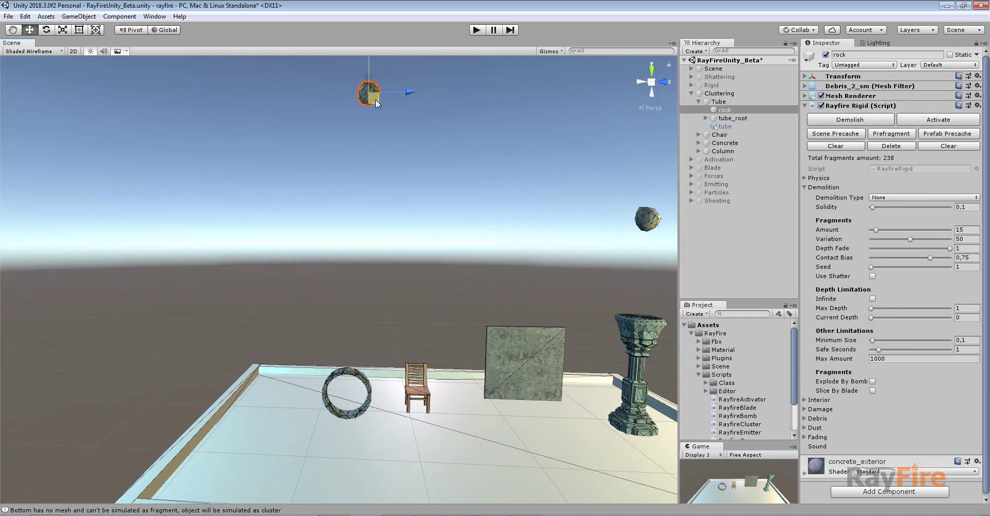
pyautogui.moveTo(375, 100); pyautogui.dragTo(358, 317)
pyautogui.press('f')
pyautogui.scroll(-3, 423, 268)
pyautogui.moveTo(441, 250); pyautogui.dragTo(432, 125, button='middle')
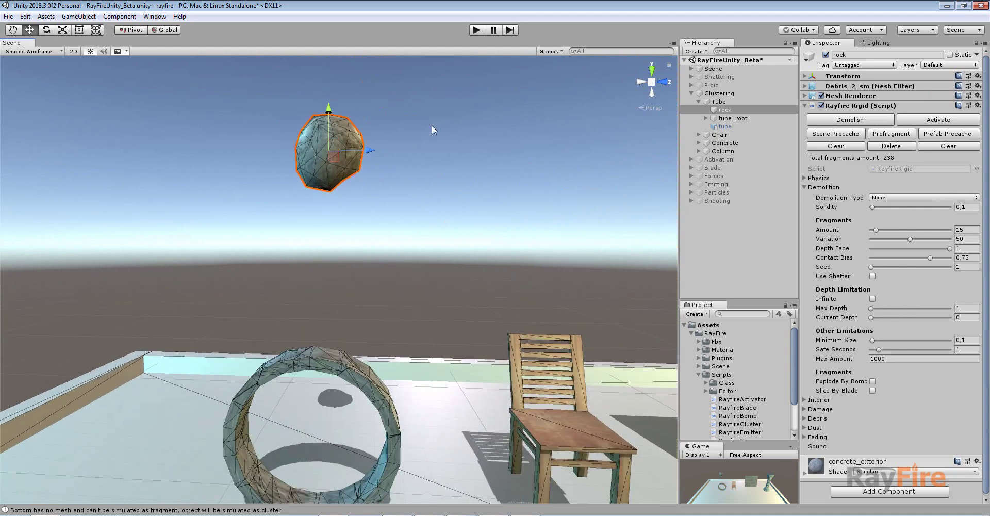
# - Run the simulation and examine the ring's pieces after the rock drops onto it
pyautogui.click(478, 30)
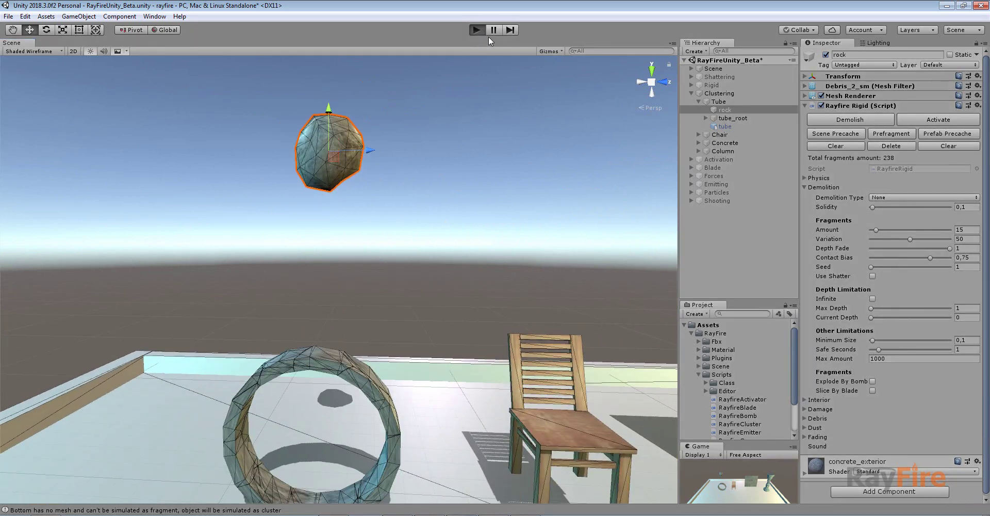
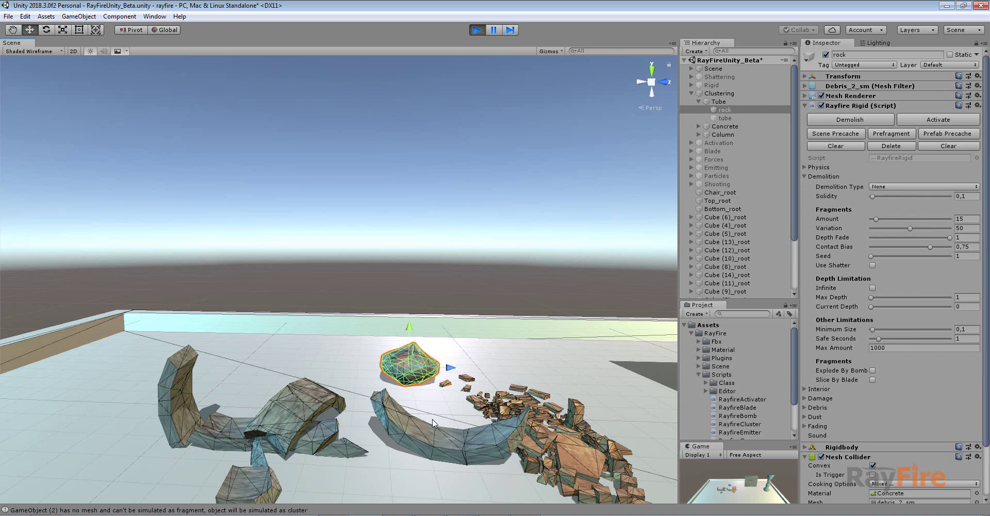
pyautogui.moveTo(324, 425); pyautogui.dragTo(303, 384, button='middle')
pyautogui.keyDown('alt'); pyautogui.moveTo(306, 369); pyautogui.dragTo(285, 380); pyautogui.keyUp('alt')
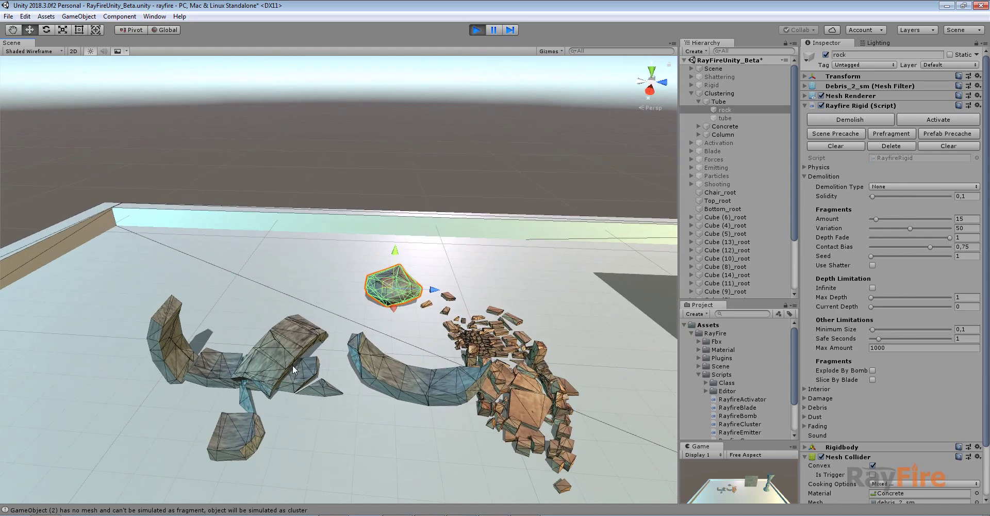
pyautogui.keyDown('alt'); pyautogui.moveTo(246, 344); pyautogui.dragTo(223, 292); pyautogui.keyUp('alt')
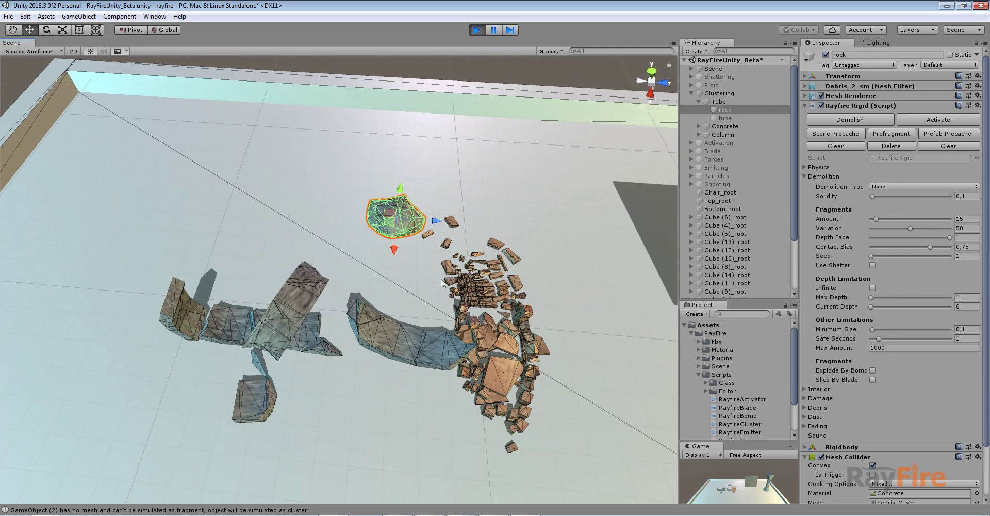
# - Create an empty child object inside the GameObject cluster of tube_root_root while the simulation runs
pyautogui.click(302, 301)
pyautogui.click(392, 327)
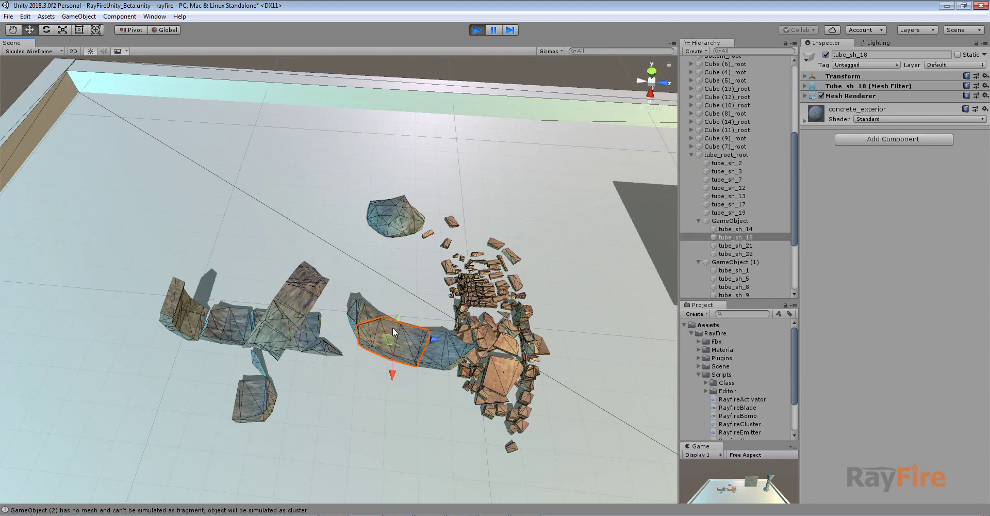
pyautogui.click(732, 220)
pyautogui.rightClick(731, 221)
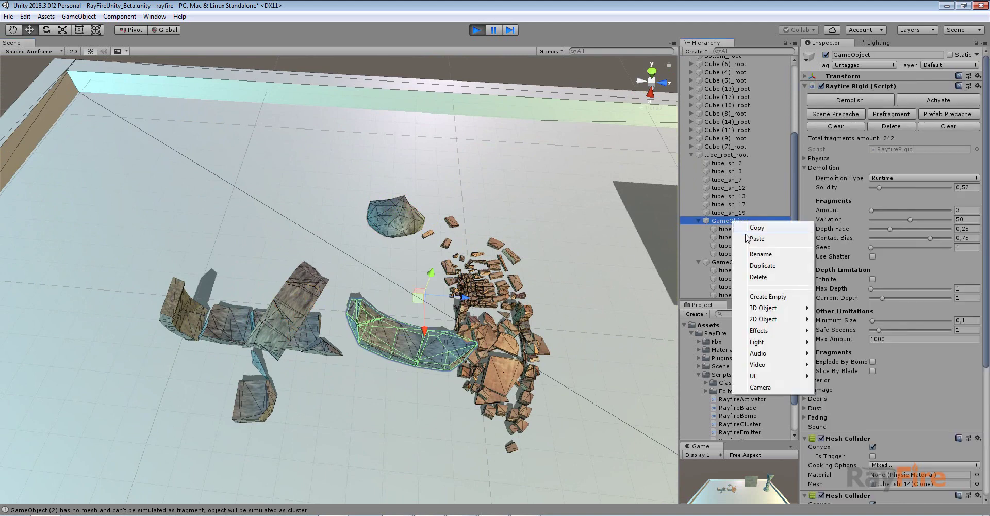
pyautogui.click(769, 296)
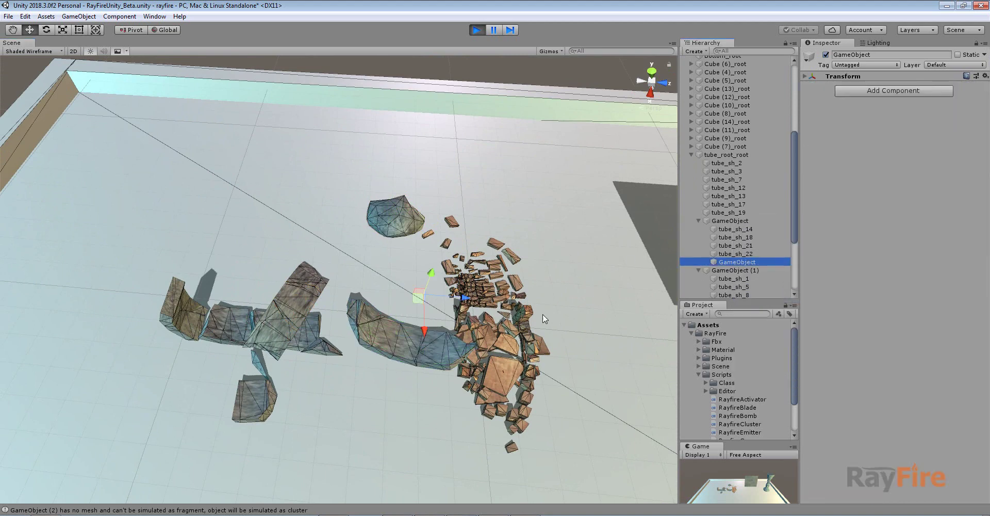
# - Parent shards tube_sh_14 and tube_sh_18 to the new empty object nested inside the GameObject cluster
pyautogui.click(721, 254)
pyautogui.keyDown('ctrl'); pyautogui.click(731, 246); pyautogui.keyUp('ctrl')
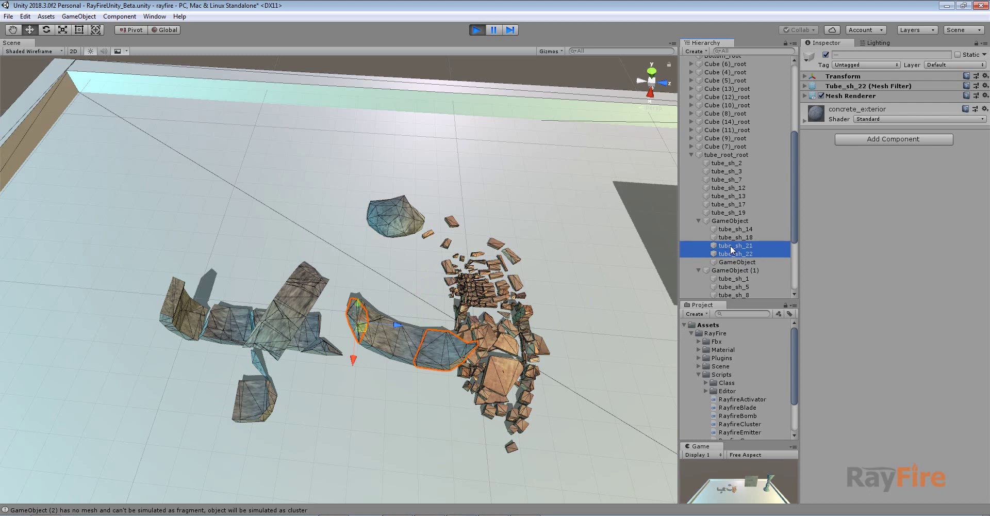
pyautogui.click(732, 236)
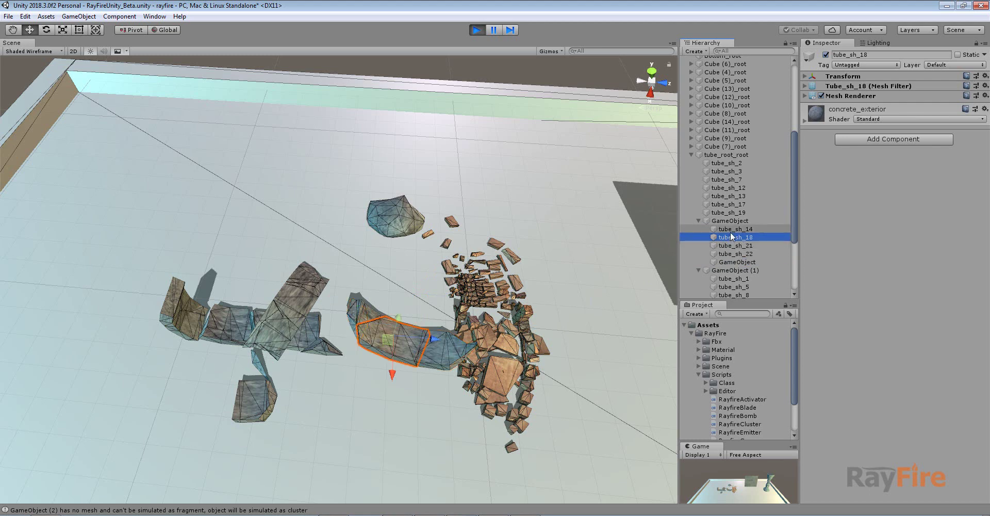
pyautogui.keyDown('ctrl'); pyautogui.click(733, 229); pyautogui.keyUp('ctrl')
pyautogui.moveTo(733, 233); pyautogui.dragTo(738, 262)
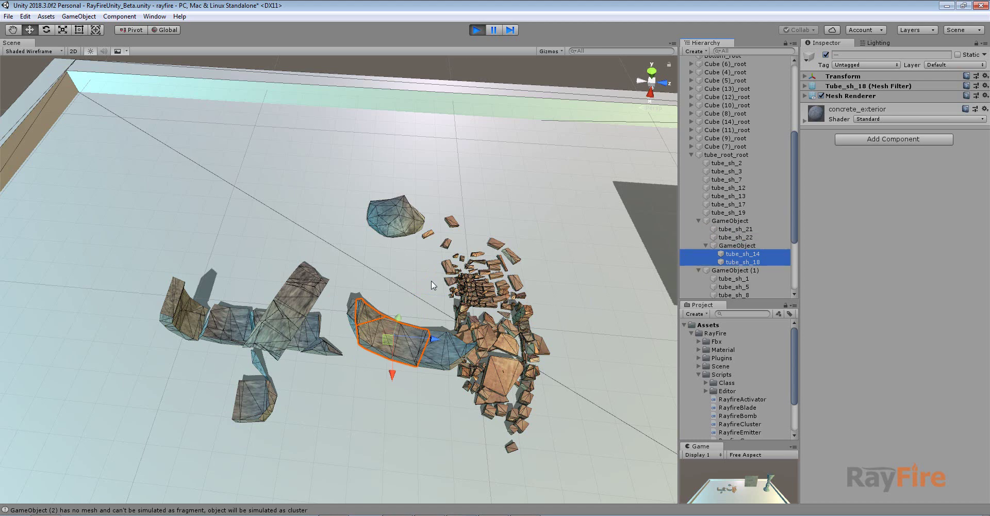
# - Stop the running simulation
pyautogui.scroll(-3, 553, 178)
pyautogui.click(477, 29)
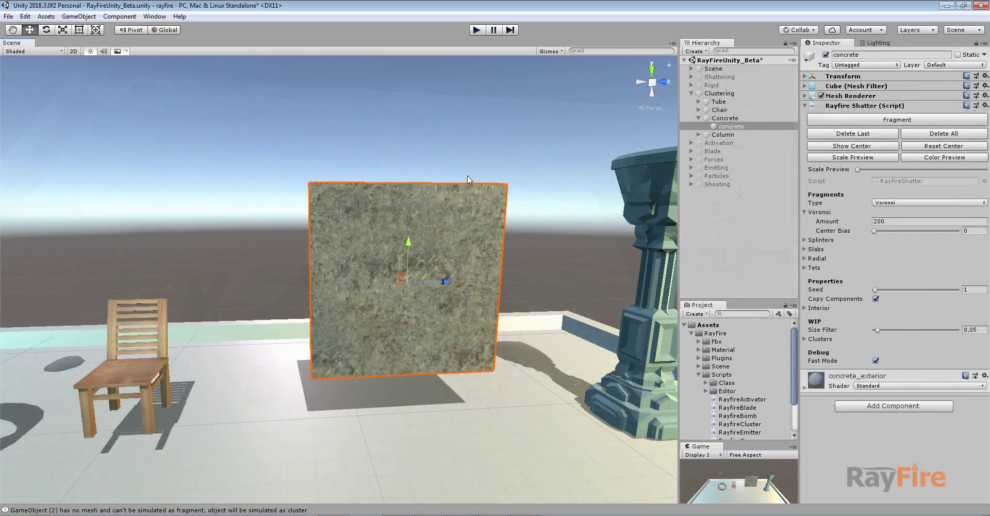
# - Fragment the concrete block into 200 Voronoi shards with Rayfire Shatter
pyautogui.keyDown('alt'); pyautogui.moveTo(451, 191); pyautogui.dragTo(468, 205); pyautogui.keyUp('alt')
pyautogui.scroll(3, 543, 204)
pyautogui.keyDown('alt'); pyautogui.moveTo(543, 204); pyautogui.dragTo(497, 201); pyautogui.keyUp('alt')
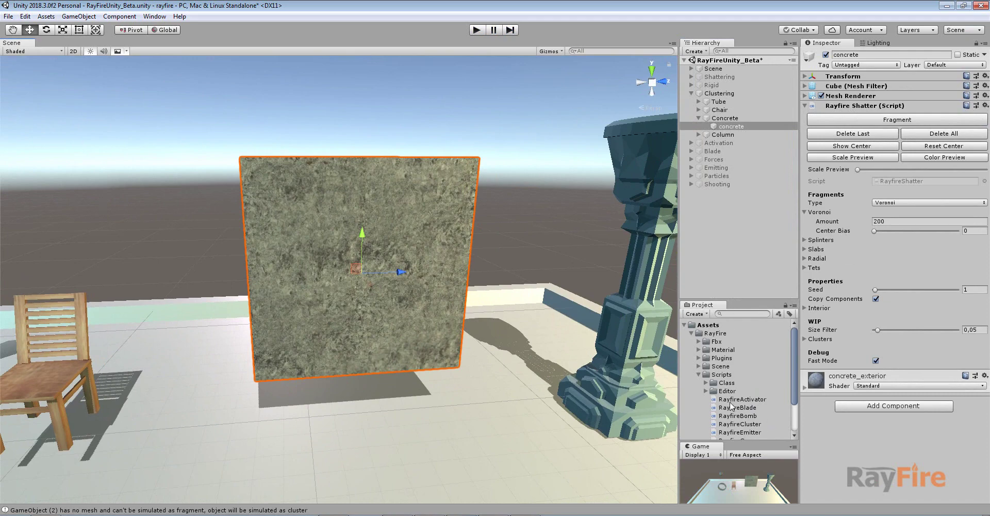
pyautogui.scroll(-3, 741, 422)
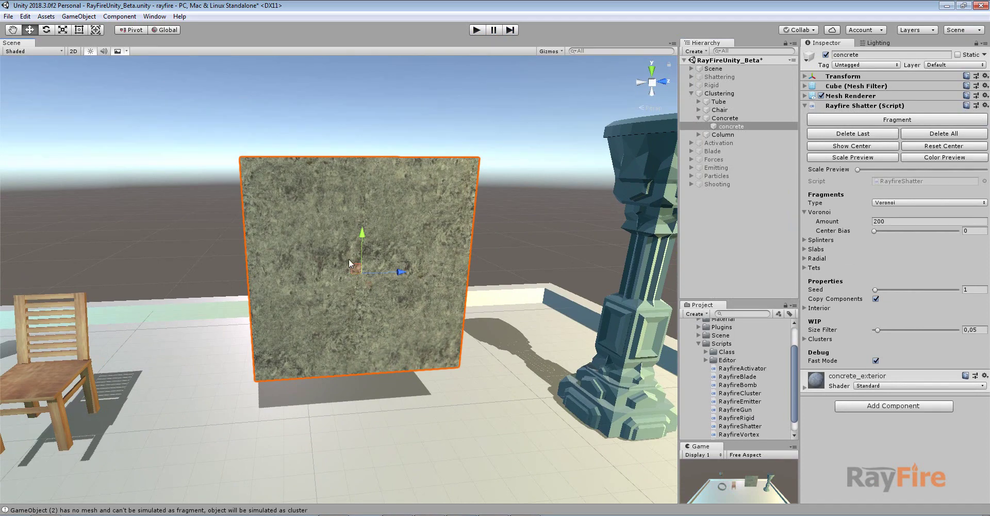
pyautogui.moveTo(349, 260); pyautogui.dragTo(327, 265, button='middle')
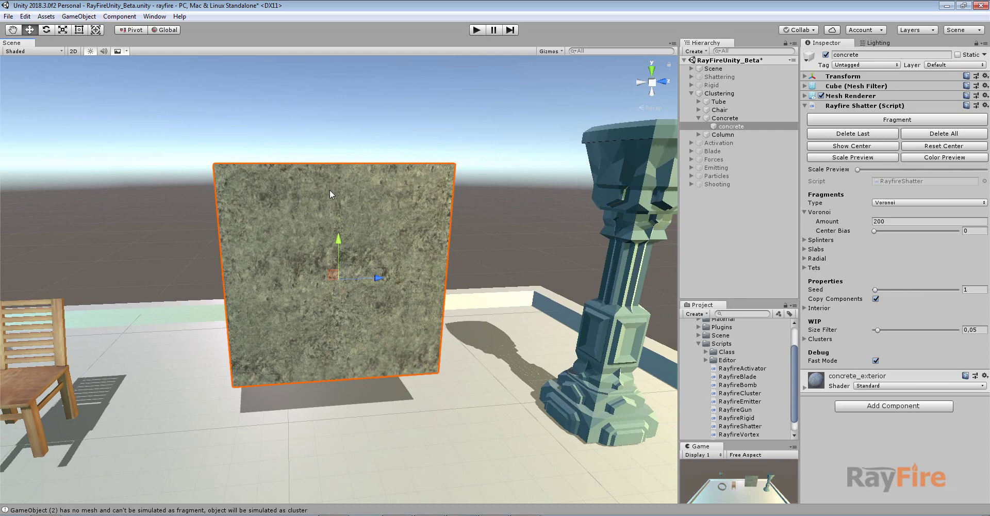
pyautogui.scroll(3, 386, 284)
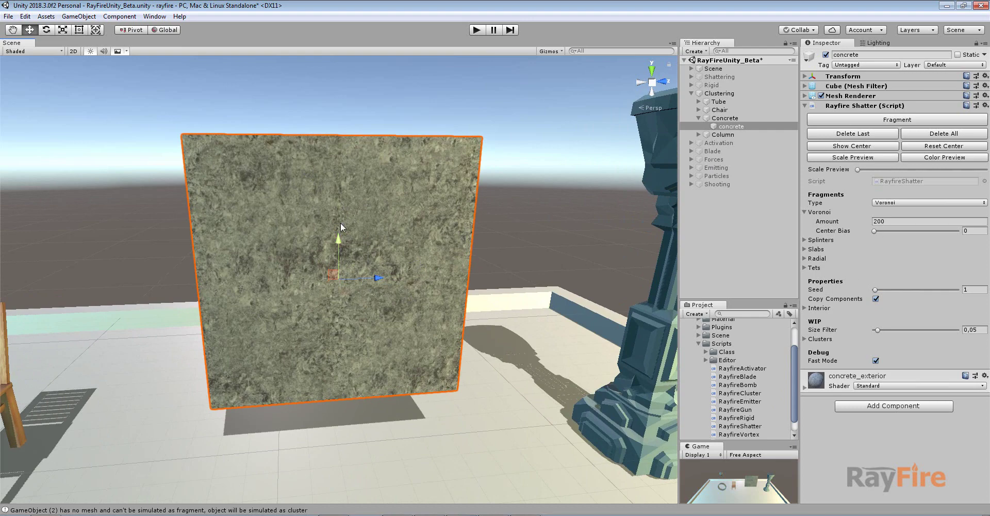
pyautogui.keyDown('alt'); pyautogui.moveTo(392, 236); pyautogui.dragTo(404, 211); pyautogui.keyUp('alt')
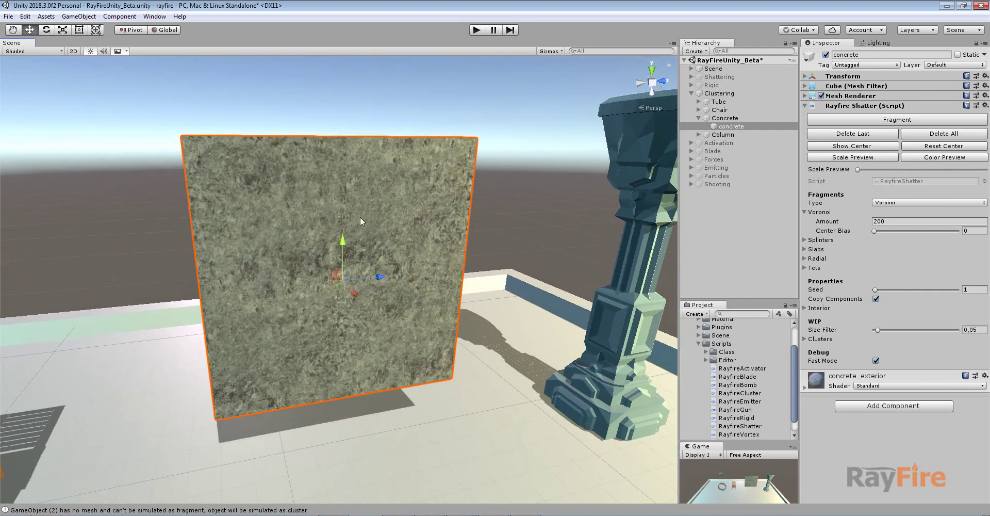
pyautogui.click(865, 119)
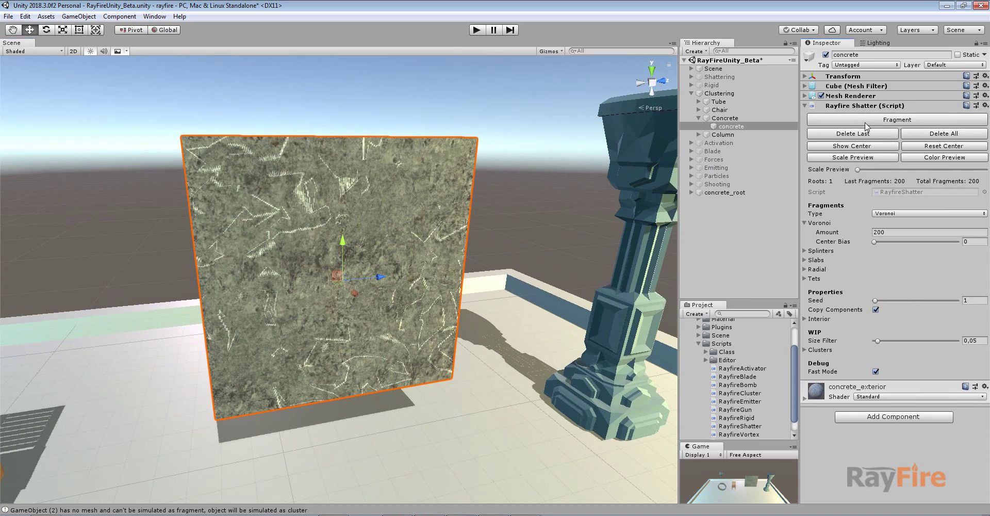
# - Deactivate the original concrete object and move concrete_root into the Concrete group
pyautogui.click(825, 55)
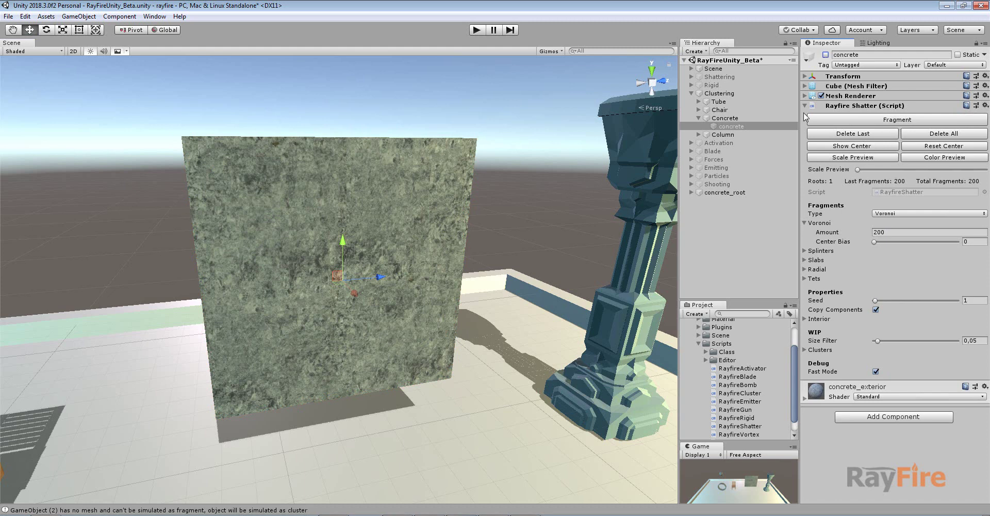
pyautogui.moveTo(724, 192); pyautogui.dragTo(725, 119)
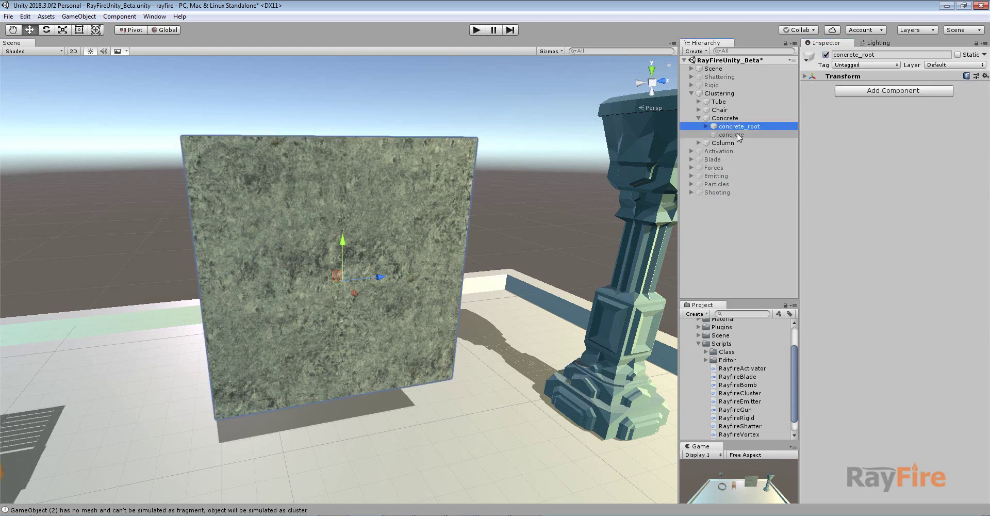
# - Examine all the shards under concrete_root in Shaded Wireframe display, and restore the Shaded display
pyautogui.click(708, 127)
pyautogui.moveTo(795, 99)
pyautogui.mouseDown()
pyautogui.moveTo(795, 138)
pyautogui.moveTo(796, 88)
pyautogui.mouseUp()
pyautogui.click(763, 143)
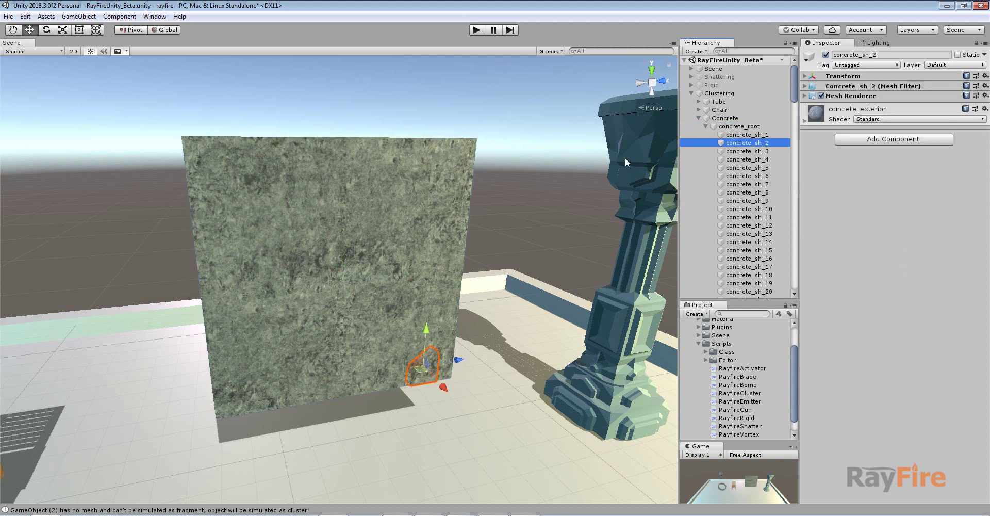
pyautogui.click(43, 51)
pyautogui.click(66, 93)
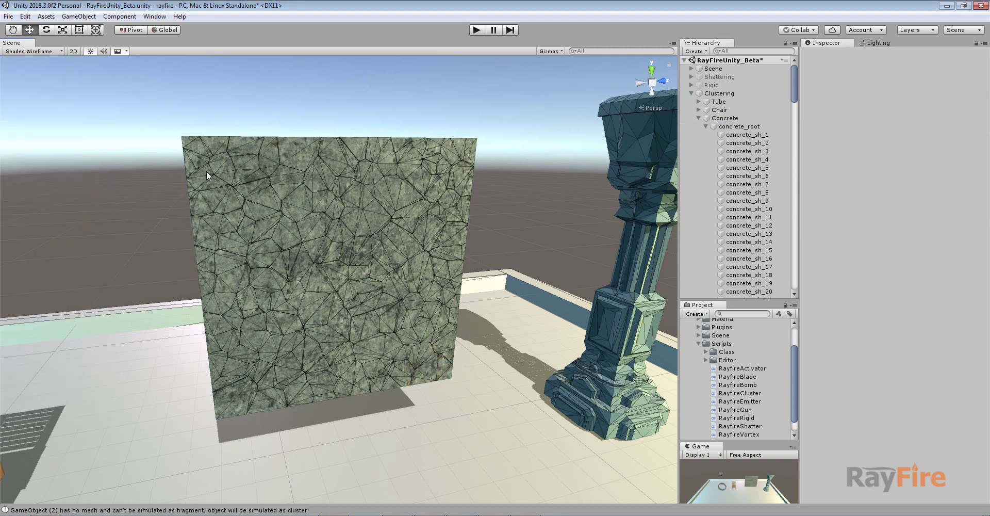
pyautogui.moveTo(172, 112); pyautogui.dragTo(504, 449)
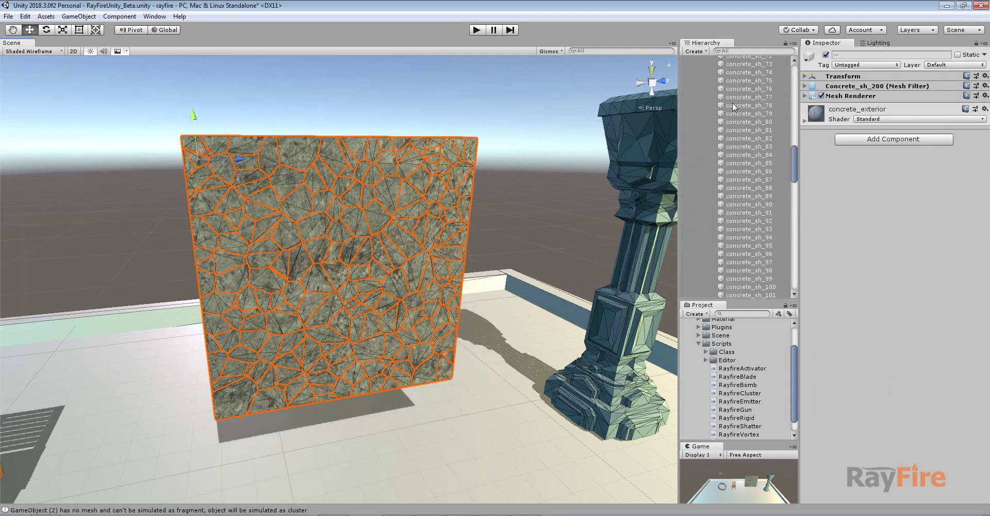
pyautogui.click(43, 52)
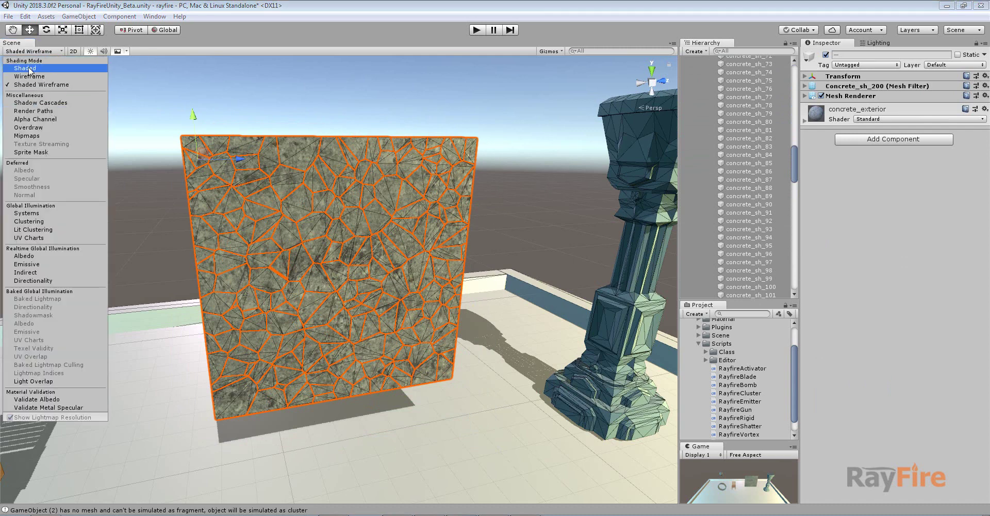
pyautogui.click(24, 68)
pyautogui.click(797, 141)
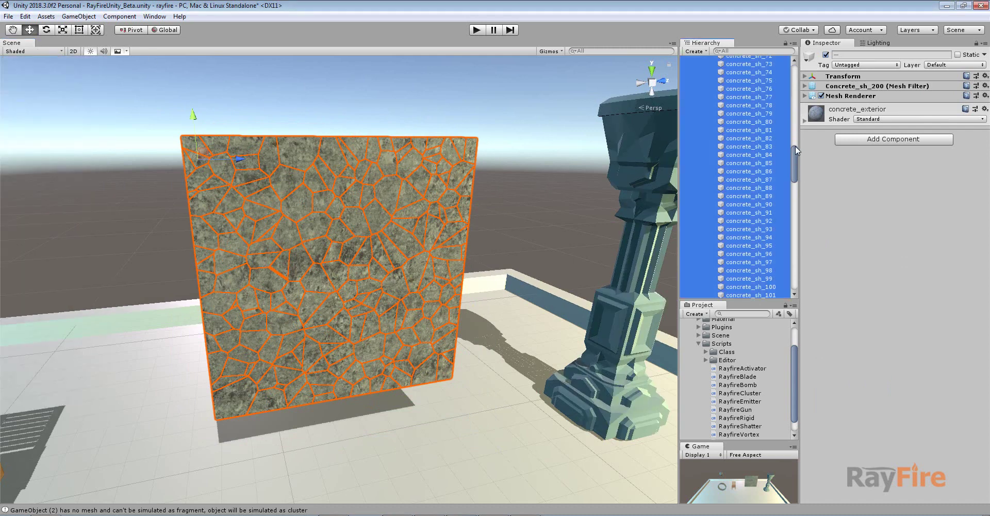
pyautogui.scroll(20, 796, 146)
pyautogui.click(706, 126)
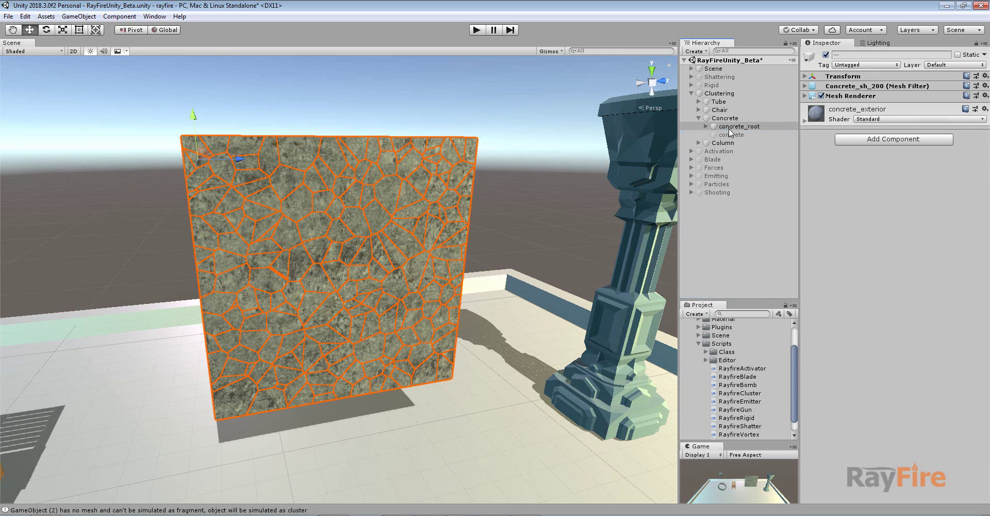
# - Add the RayfireCluster script to concrete_root
pyautogui.click(739, 126)
pyautogui.click(705, 127)
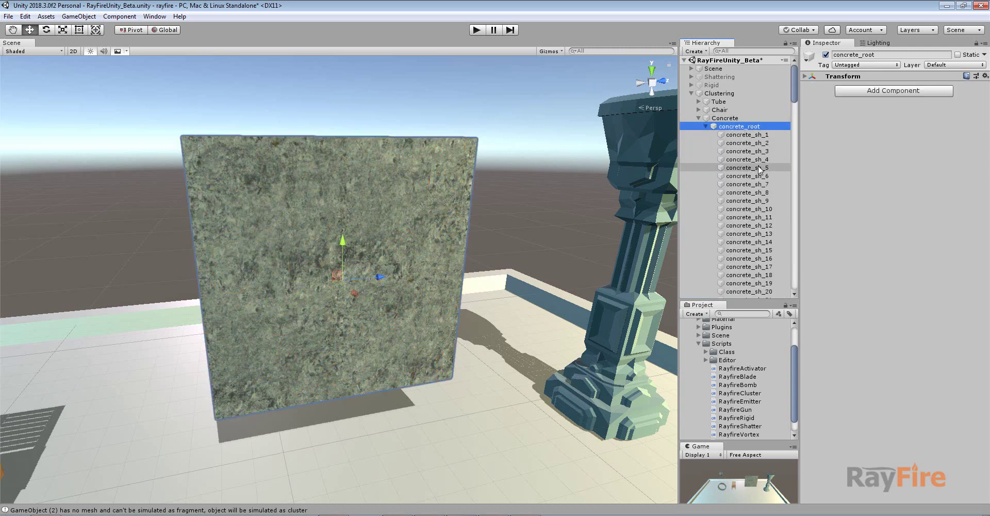
pyautogui.scroll(-5, 760, 169)
pyautogui.scroll(5, 764, 170)
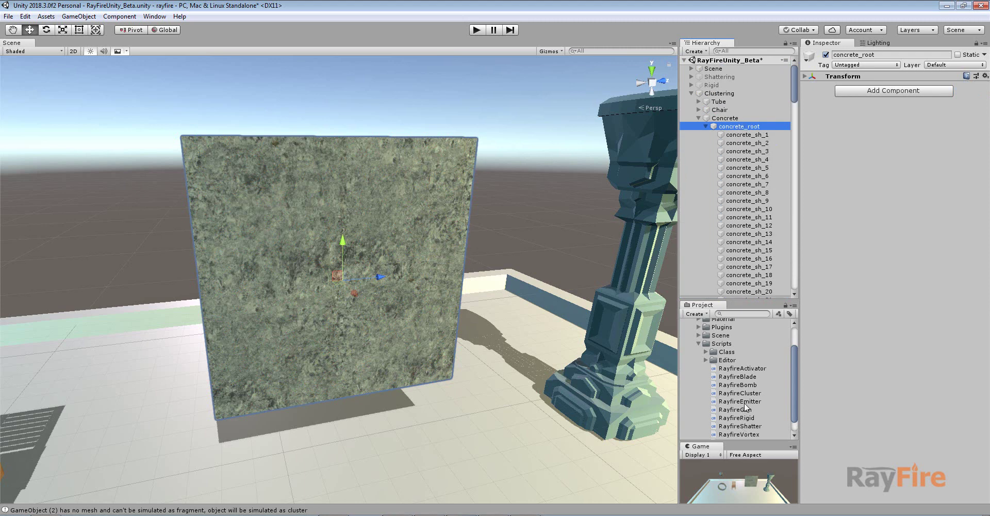
pyautogui.moveTo(749, 396); pyautogui.dragTo(845, 120)
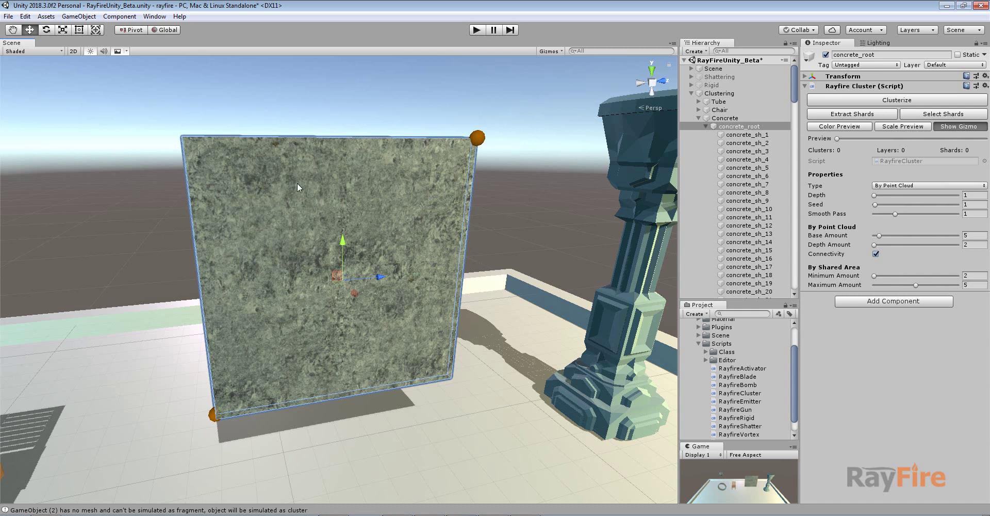
# - Select individual shards across the face of the concrete block to examine their shapes
pyautogui.click(297, 126)
pyautogui.click(266, 223)
pyautogui.click(360, 222)
pyautogui.click(324, 308)
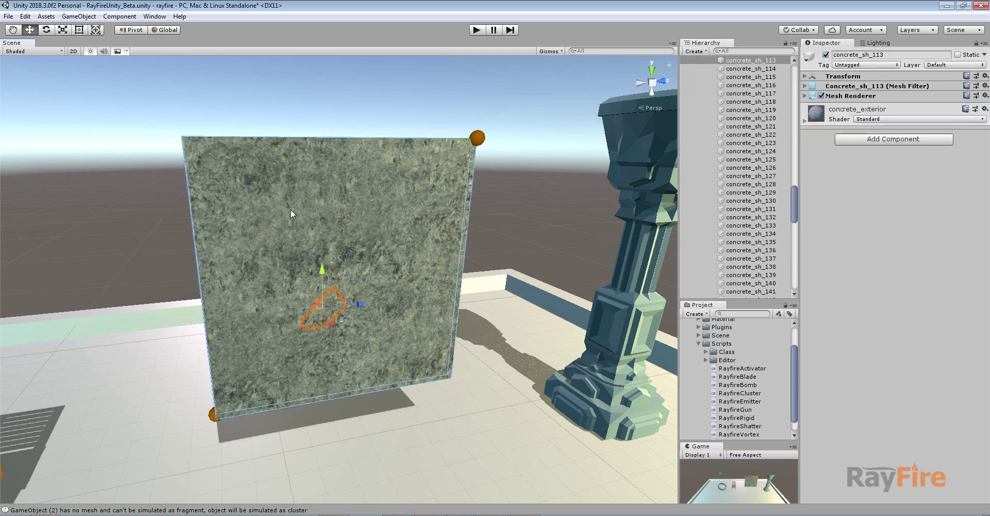
pyautogui.click(290, 214)
pyautogui.click(387, 196)
# - Reselect concrete_root, collapse its shard list and review the available cluster types
pyautogui.click(793, 77)
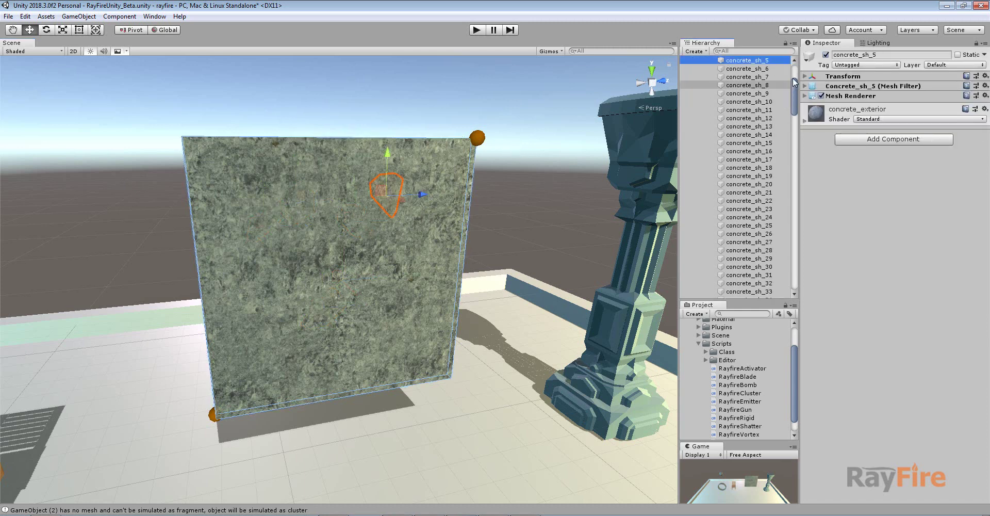
pyautogui.scroll(5, 741, 116)
pyautogui.click(710, 128)
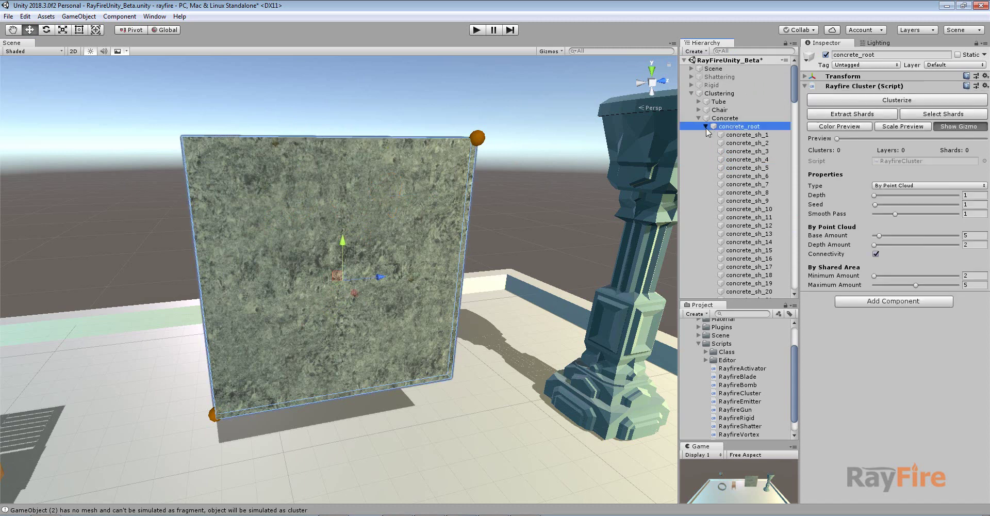
pyautogui.click(706, 127)
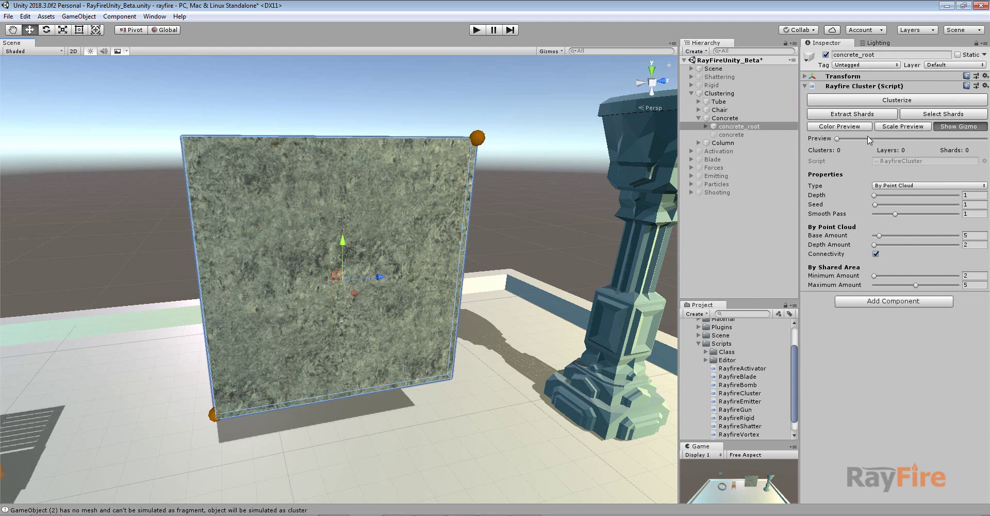
pyautogui.click(889, 185)
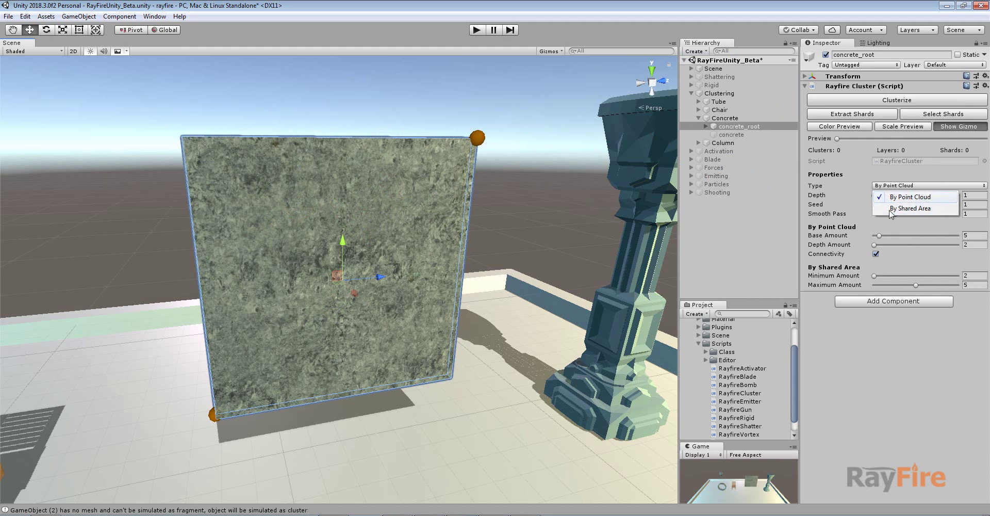
pyautogui.click(211, 117)
# - Examine how the chair's separate parts touch each other, focusing on the seat piece from several angles
pyautogui.scroll(-1, 211, 117)
pyautogui.scroll(-3, 211, 116)
pyautogui.moveTo(216, 118); pyautogui.dragTo(413, 64, button='middle')
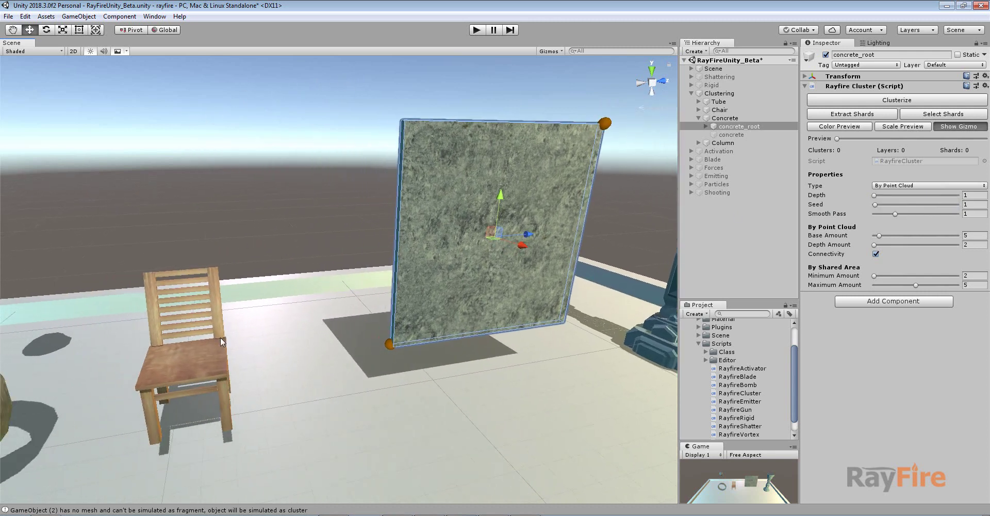
pyautogui.moveTo(83, 230); pyautogui.dragTo(271, 484)
pyautogui.scroll(3, 203, 393)
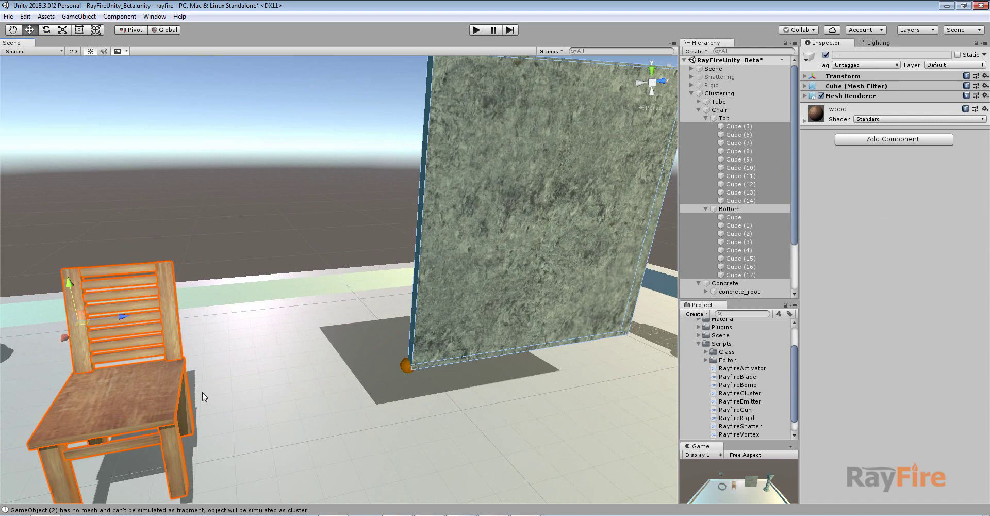
pyautogui.click(150, 398)
pyautogui.press('f')
pyautogui.scroll(6, 223, 367)
pyautogui.keyDown('alt'); pyautogui.moveTo(263, 329); pyautogui.dragTo(438, 272); pyautogui.keyUp('alt')
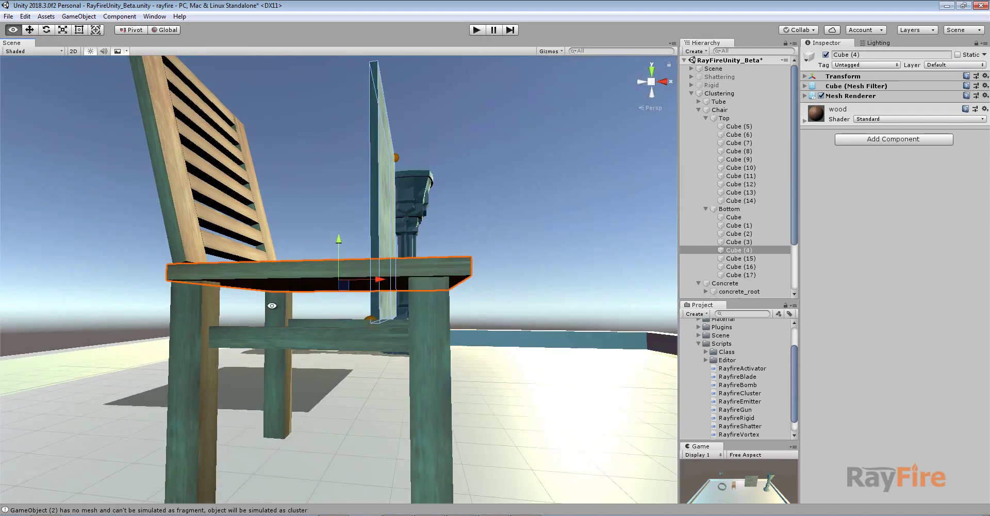
pyautogui.keyDown('alt'); pyautogui.moveTo(272, 305); pyautogui.dragTo(344, 341); pyautogui.keyUp('alt')
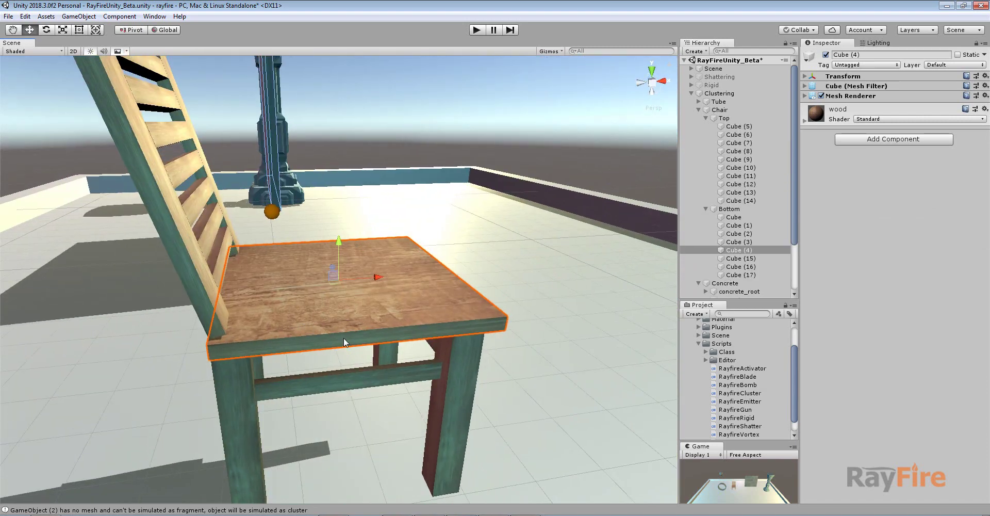
pyautogui.keyDown('alt'); pyautogui.moveTo(432, 332); pyautogui.dragTo(274, 306); pyautogui.keyUp('alt')
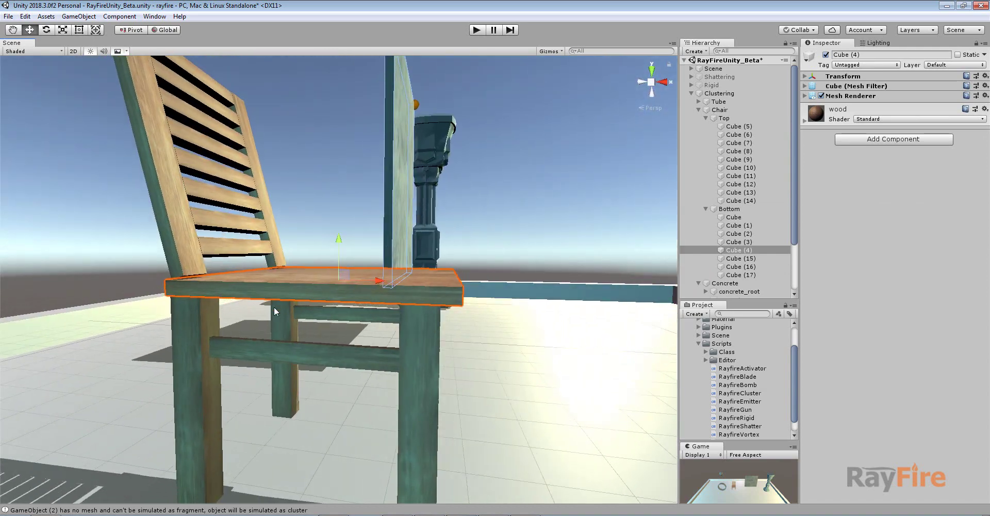
pyautogui.keyDown('alt'); pyautogui.moveTo(493, 200); pyautogui.dragTo(383, 229); pyautogui.keyUp('alt')
pyautogui.moveTo(506, 192); pyautogui.dragTo(263, 280, button='middle')
# - Examine shard concrete_sh_25 up close to see how it borders its neighbouring shards
pyautogui.click(542, 227)
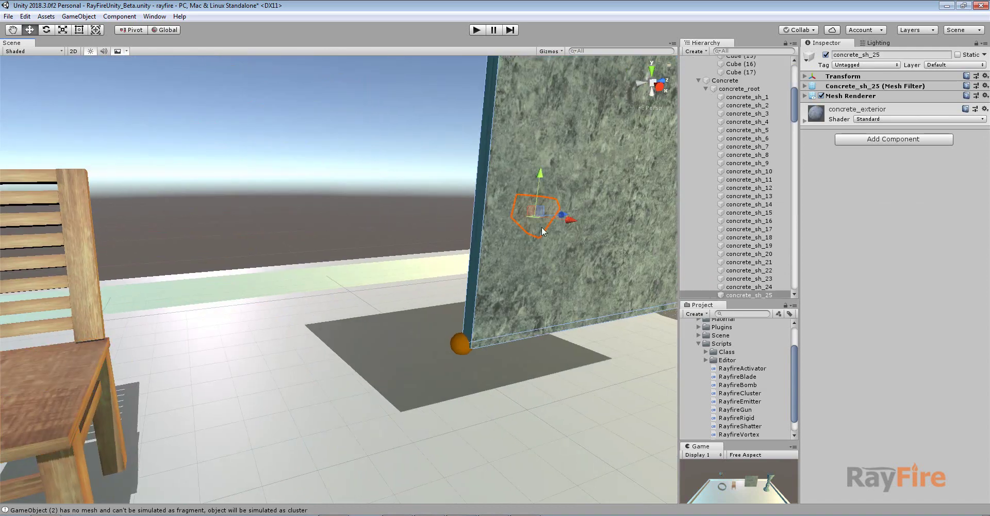
pyautogui.press('f')
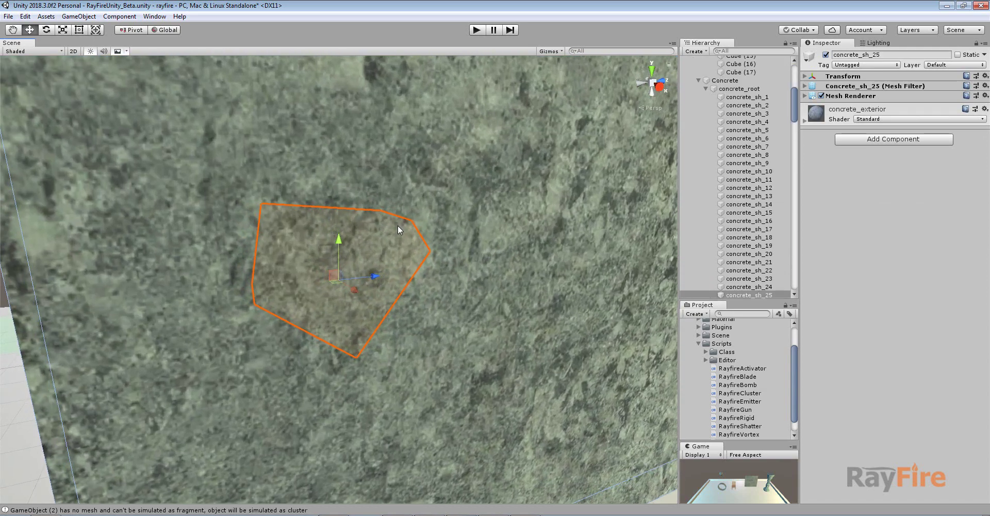
pyautogui.keyDown('alt'); pyautogui.moveTo(398, 224); pyautogui.dragTo(336, 281); pyautogui.keyUp('alt')
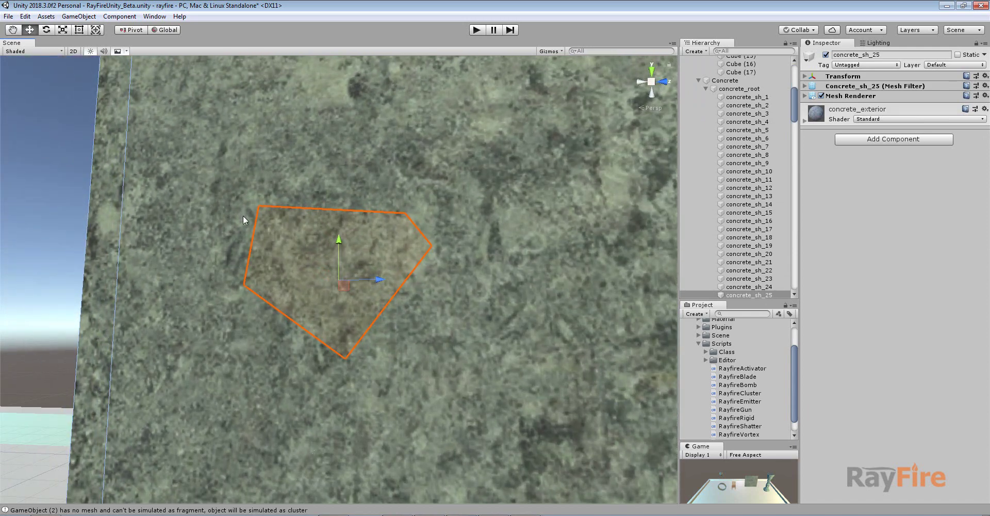
pyautogui.scroll(-6, 258, 250)
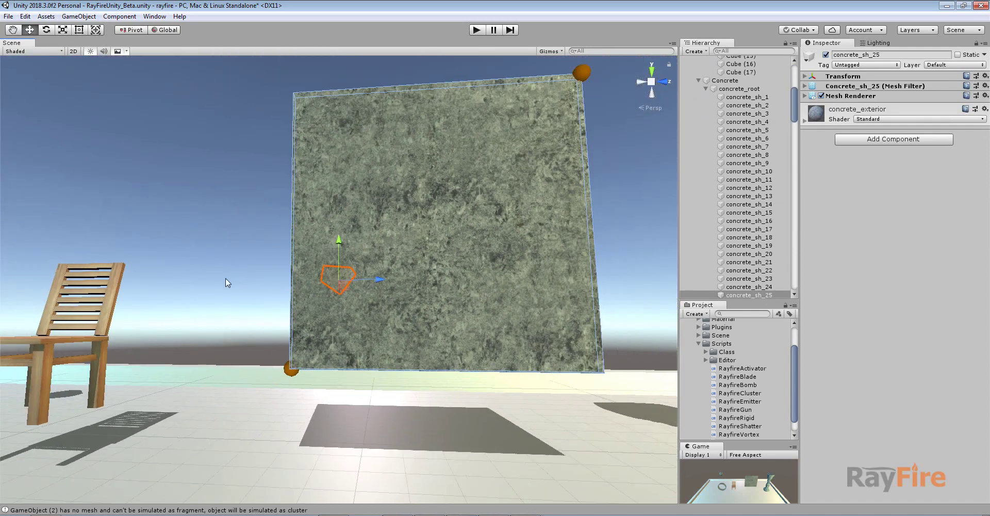
# - Select the chair's parts for comparison, and return to concrete_root with its Rayfire Cluster properties in view
pyautogui.moveTo(106, 298); pyautogui.dragTo(174, 284, button='middle')
pyautogui.moveTo(32, 234); pyautogui.dragTo(212, 452)
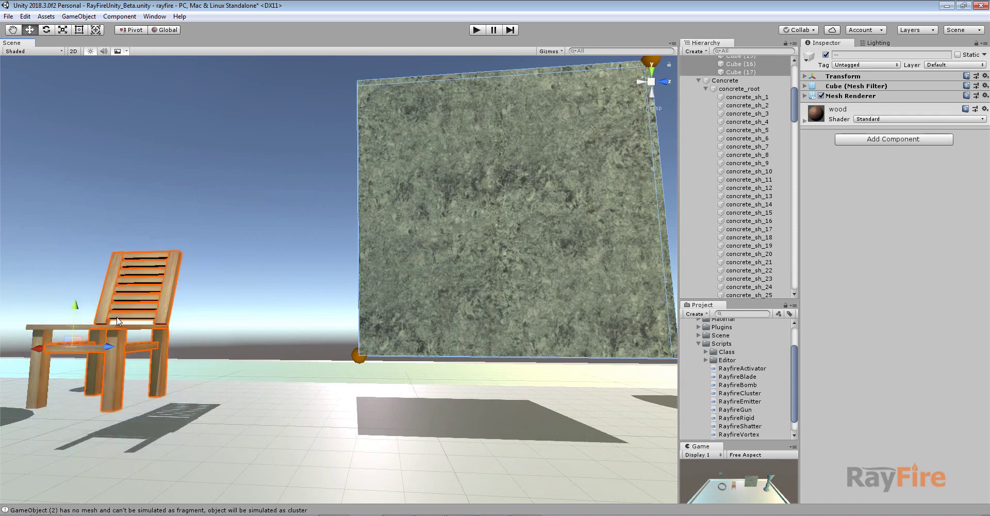
pyautogui.keyDown('alt'); pyautogui.moveTo(181, 332); pyautogui.dragTo(142, 299); pyautogui.keyUp('alt')
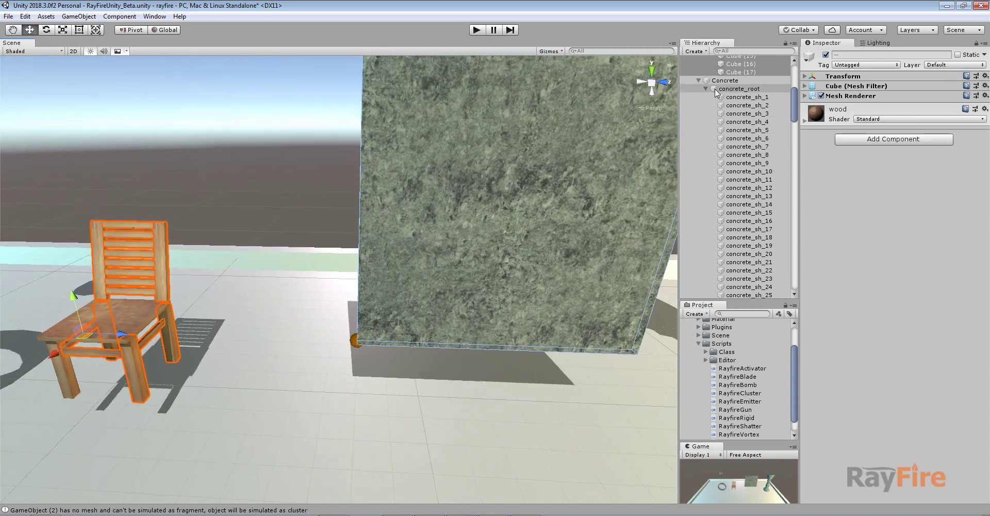
pyautogui.click(732, 90)
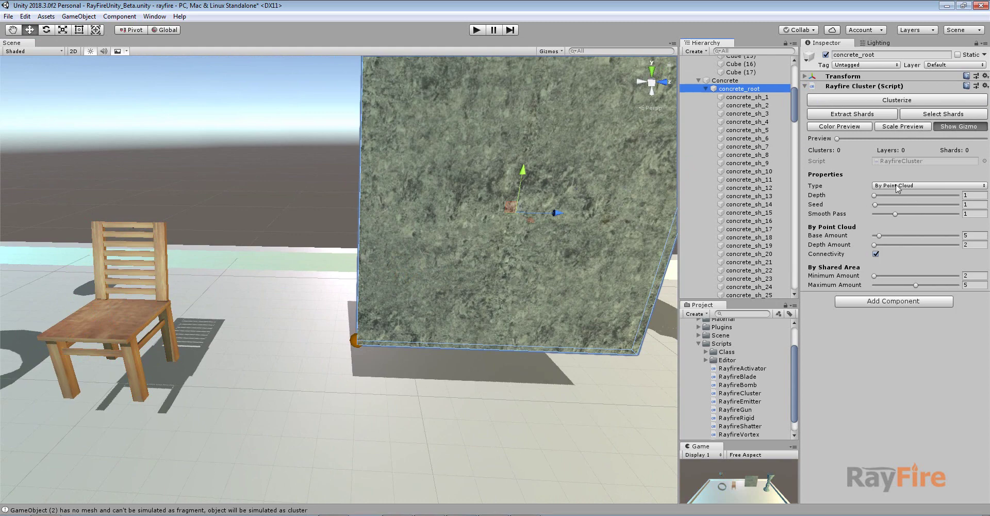
pyautogui.press('f')
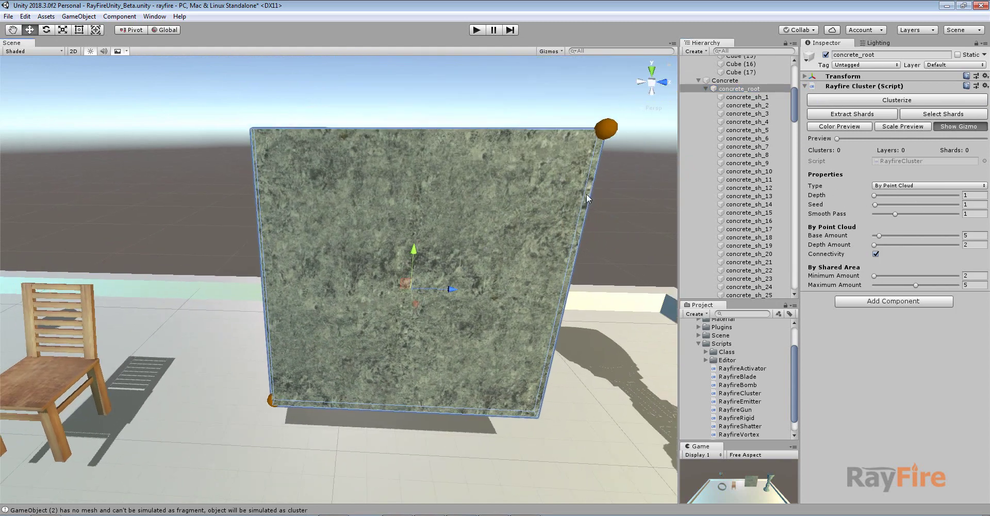
# - Set the Rayfire Cluster type of concrete_root to By Shared Area
pyautogui.click(895, 186)
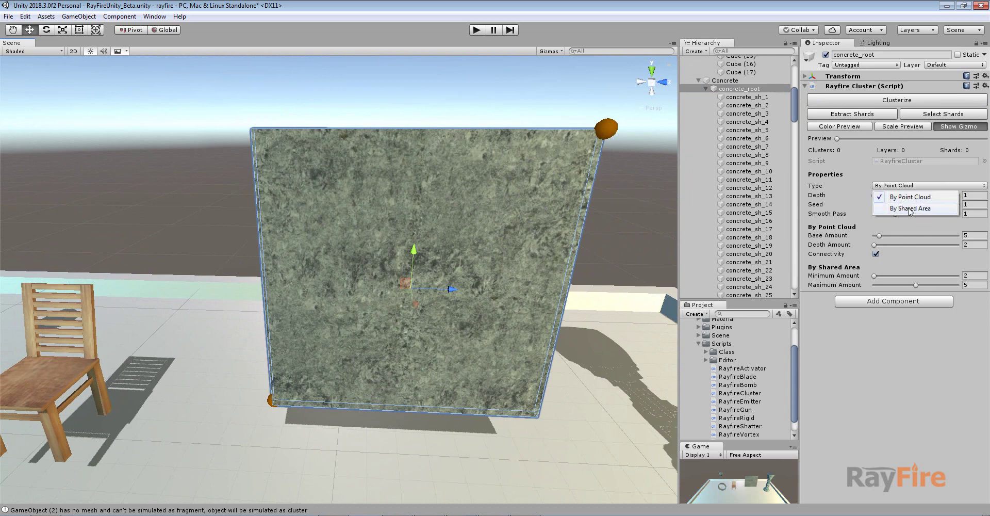
pyautogui.click(910, 208)
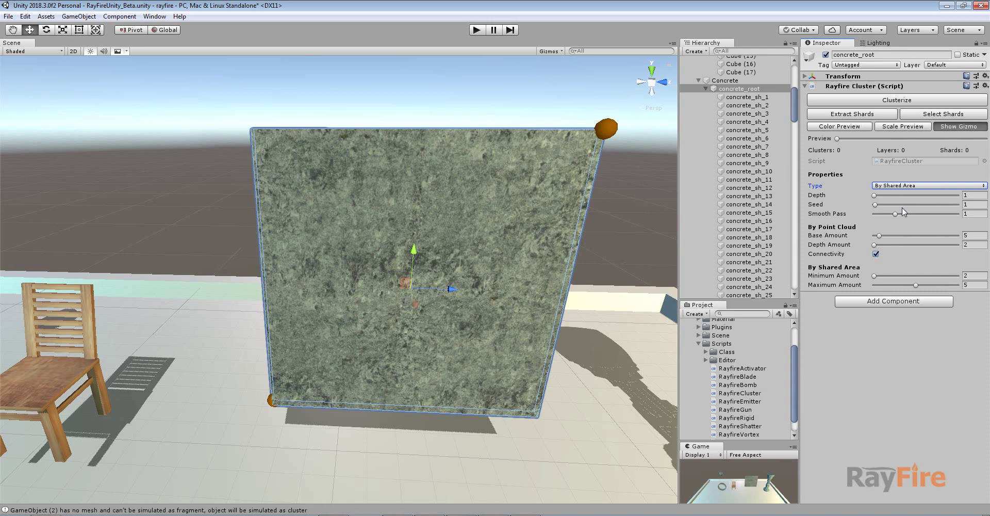
pyautogui.scroll(4, 377, 201)
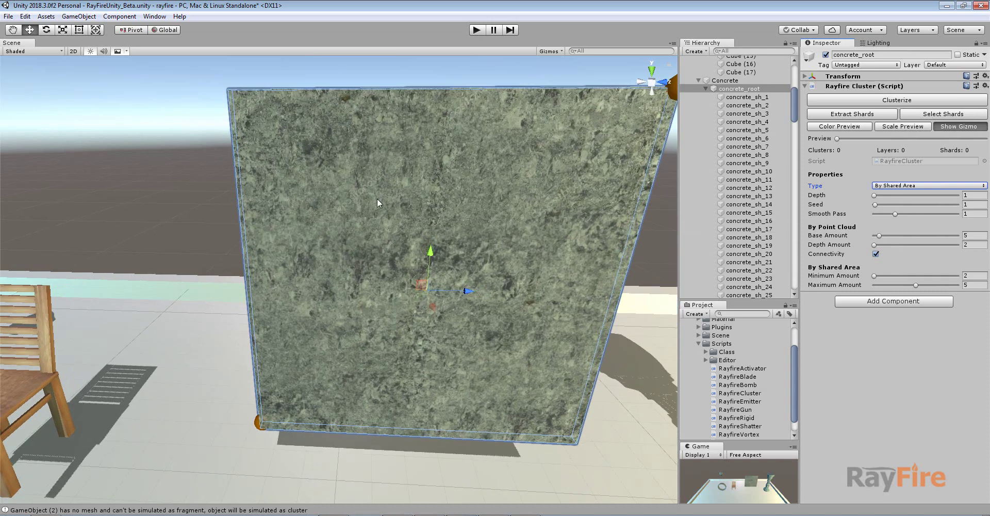
# - Examine shard concrete_sh_125 up close and from a distance to see how it borders its neighbours
pyautogui.click(375, 170)
pyautogui.scroll(5, 378, 170)
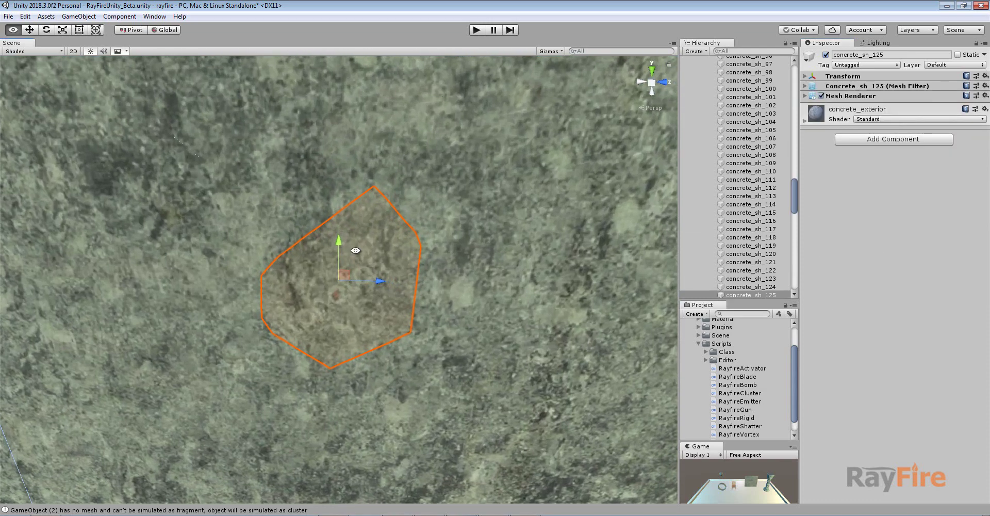
pyautogui.keyDown('alt'); pyautogui.moveTo(377, 191); pyautogui.dragTo(300, 245); pyautogui.keyUp('alt')
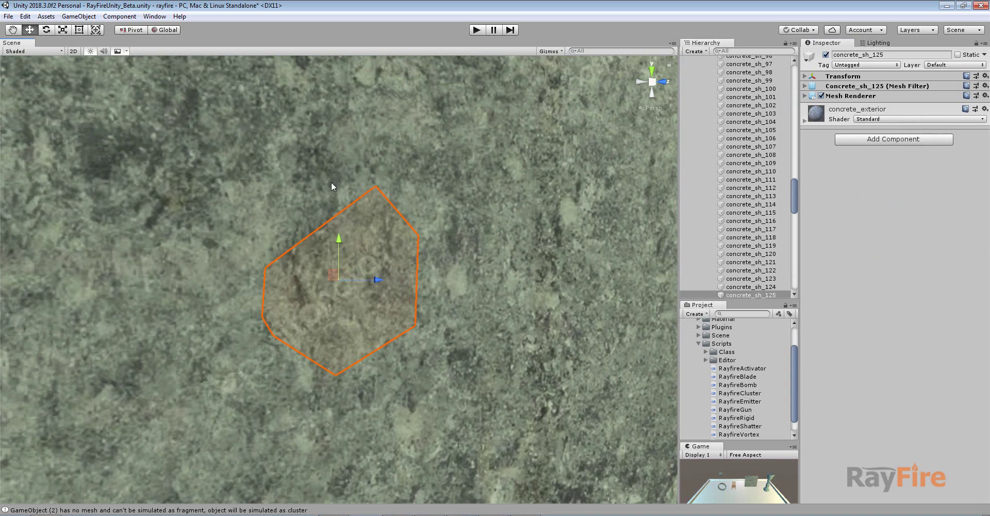
pyautogui.scroll(-15, 320, 238)
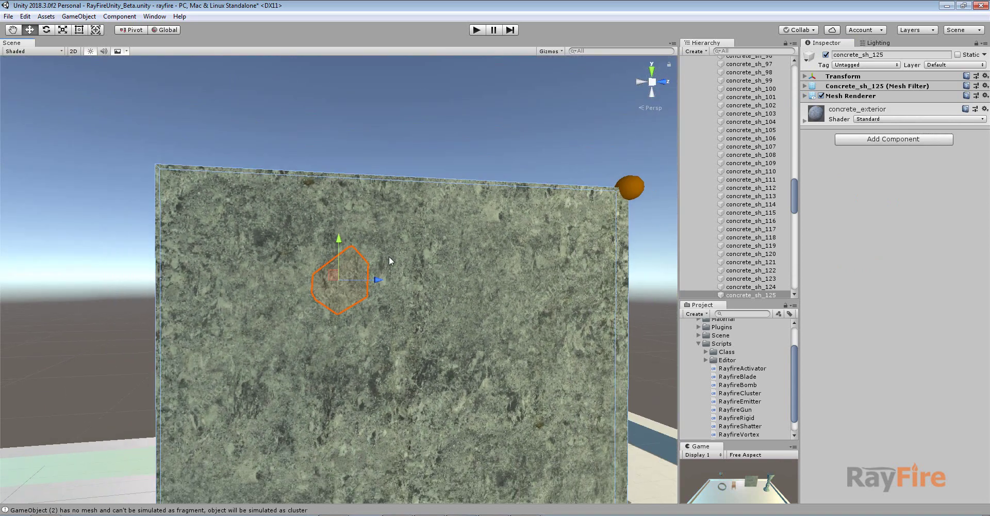
pyautogui.keyDown('alt'); pyautogui.moveTo(389, 256); pyautogui.dragTo(368, 300); pyautogui.keyUp('alt')
pyautogui.moveTo(368, 299); pyautogui.dragTo(397, 239, button='middle')
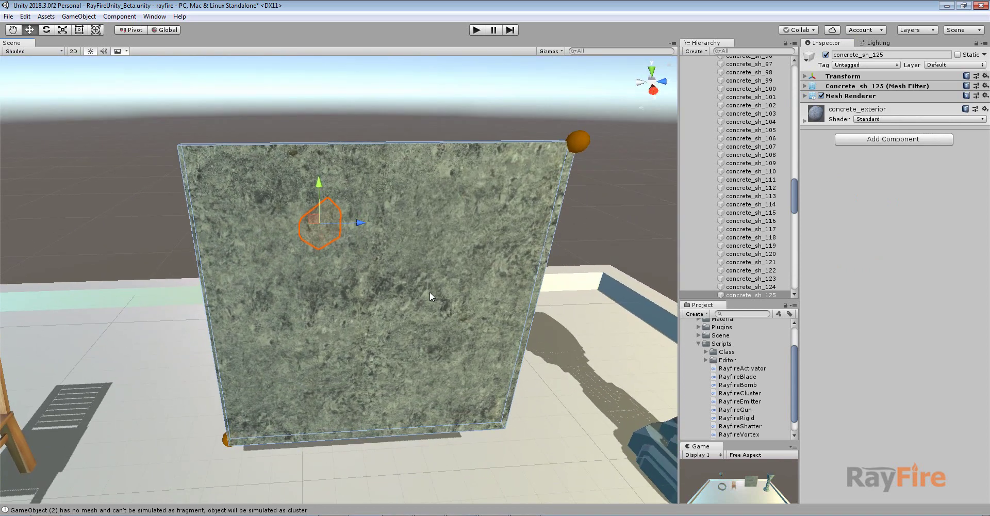
pyautogui.keyDown('alt'); pyautogui.moveTo(430, 292); pyautogui.dragTo(417, 273); pyautogui.keyUp('alt')
# - Clusterize concrete_root by shared area with a minimum amount of 4 and a maximum amount of 8
pyautogui.scroll(20, 777, 113)
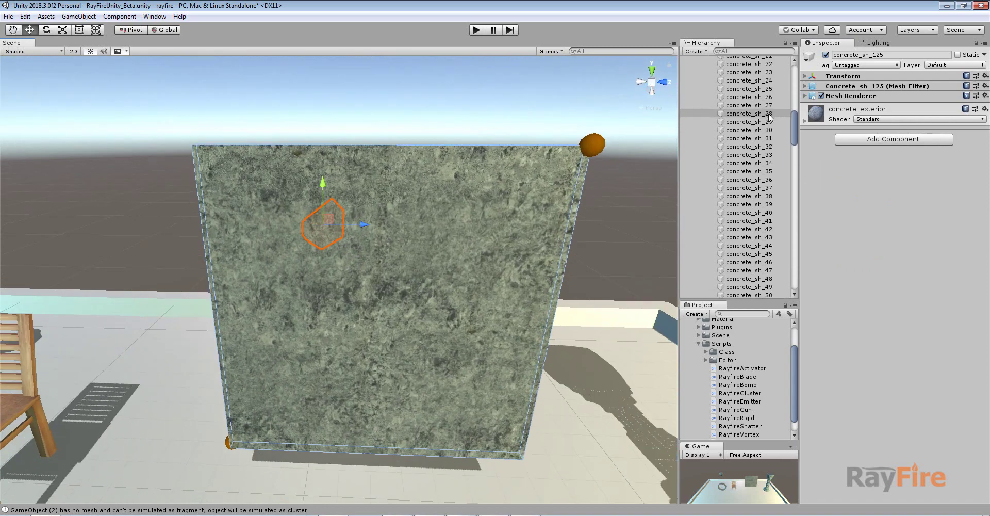
pyautogui.scroll(10, 769, 117)
pyautogui.click(739, 192)
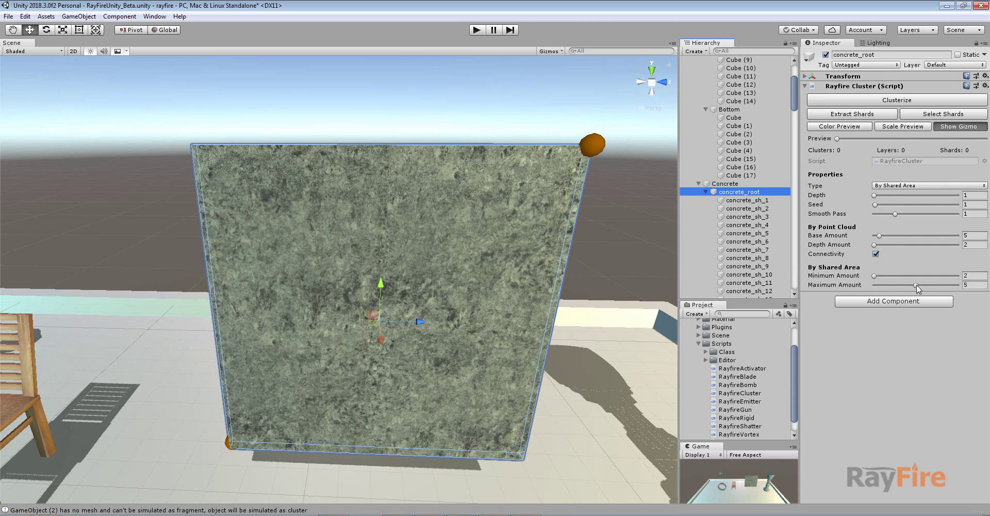
pyautogui.moveTo(916, 285); pyautogui.dragTo(972, 292)
pyautogui.moveTo(884, 275); pyautogui.dragTo(901, 277)
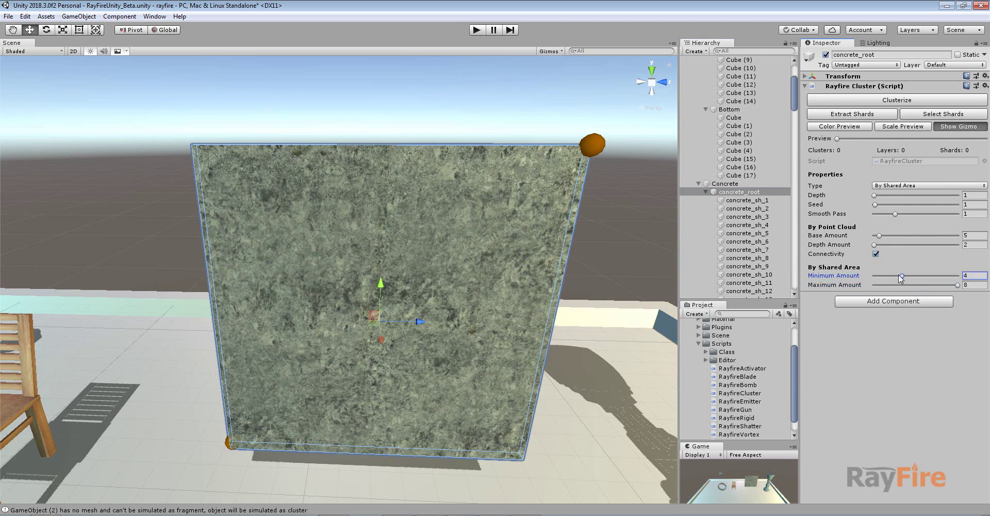
pyautogui.click(852, 101)
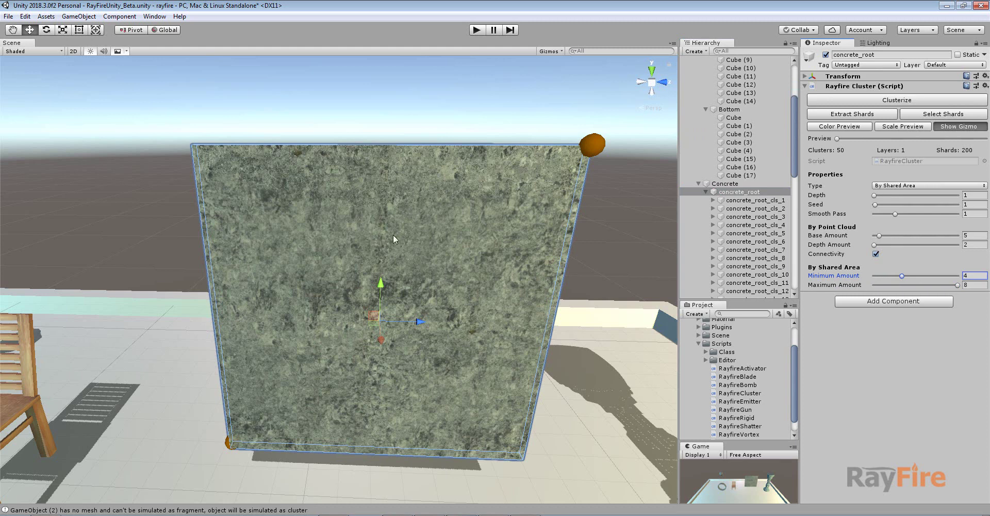
# - Review the generated clusters under concrete_root and check which shards the first two contain
pyautogui.moveTo(395, 280); pyautogui.dragTo(344, 188, button='middle')
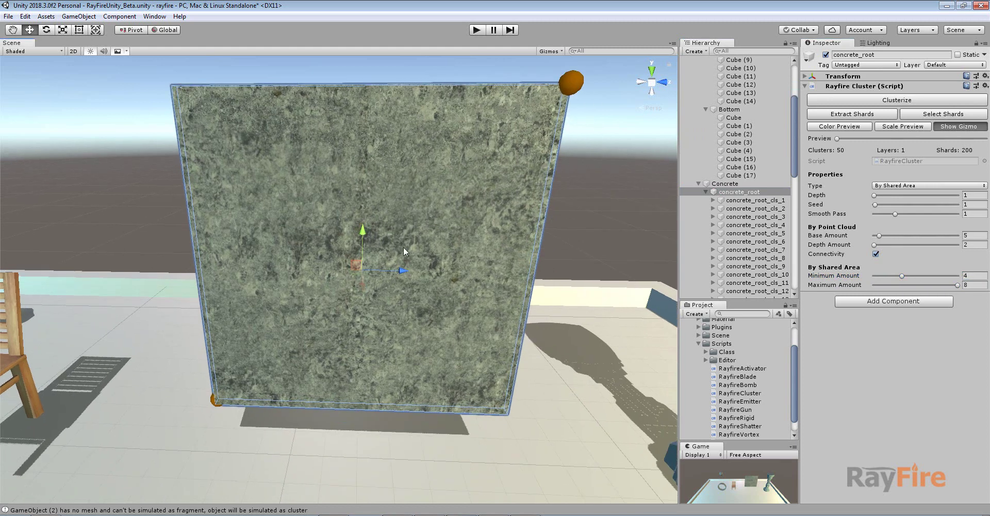
pyautogui.moveTo(792, 147); pyautogui.dragTo(791, 265)
pyautogui.moveTo(796, 225); pyautogui.dragTo(794, 135)
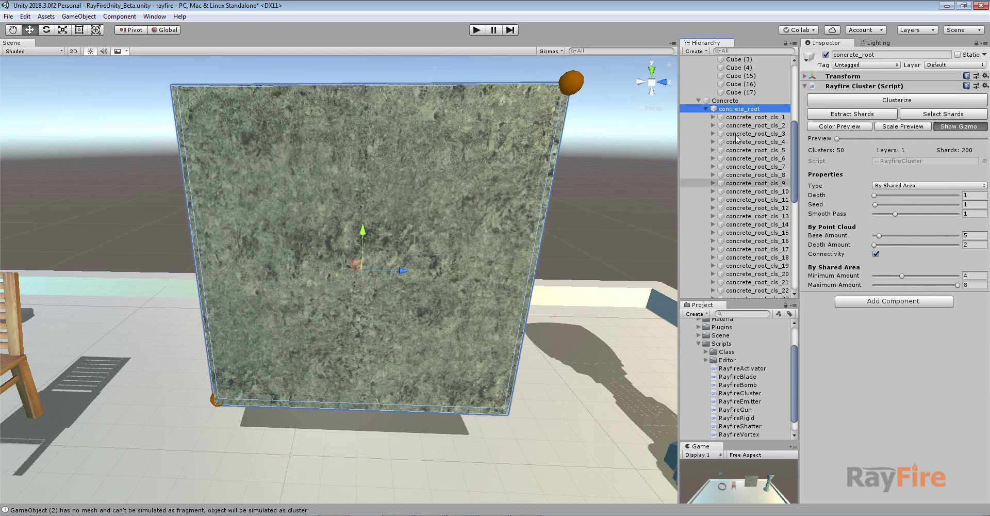
pyautogui.click(713, 117)
pyautogui.click(713, 174)
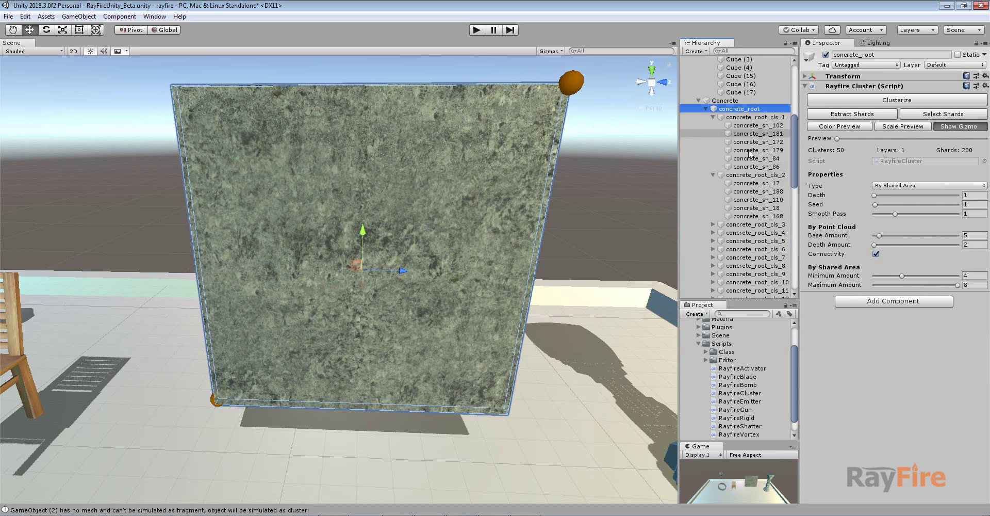
pyautogui.click(714, 117)
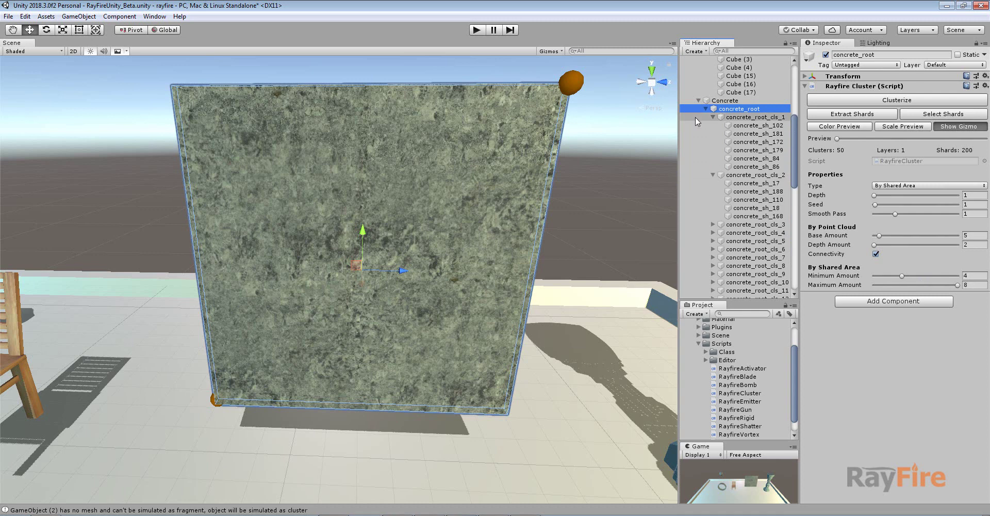
pyautogui.click(713, 125)
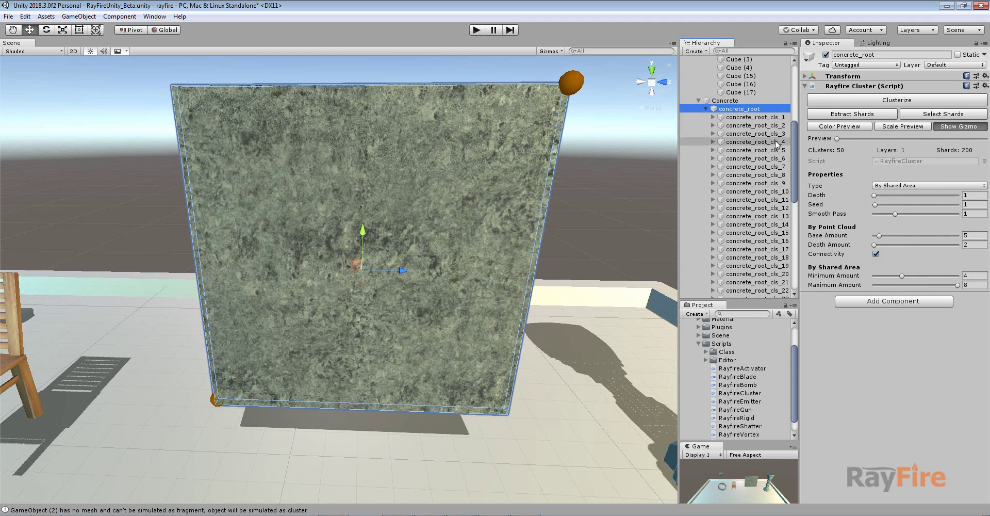
# - Preview the concrete clusters in colour, view the block from the front, and turn the colour preview off
pyautogui.click(840, 128)
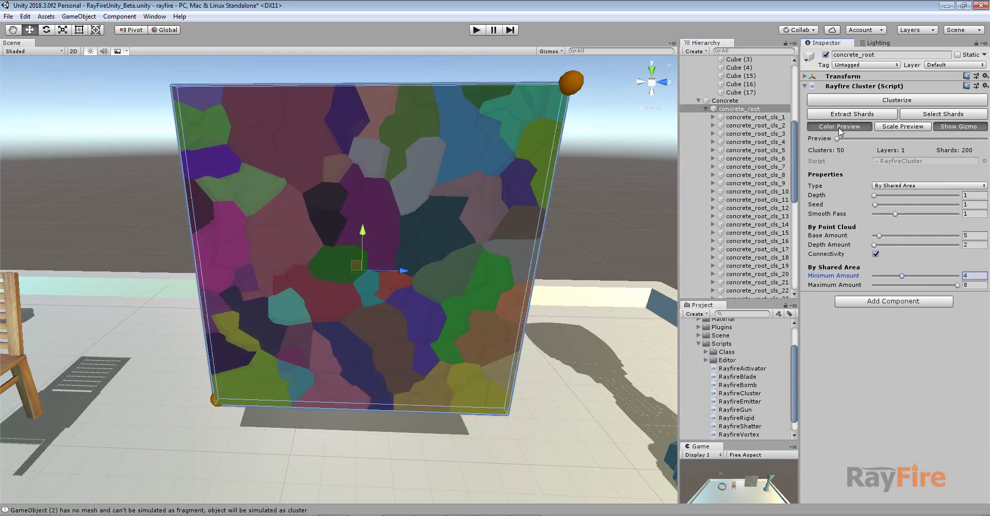
pyautogui.keyDown('alt'); pyautogui.moveTo(447, 229); pyautogui.dragTo(384, 265); pyautogui.keyUp('alt')
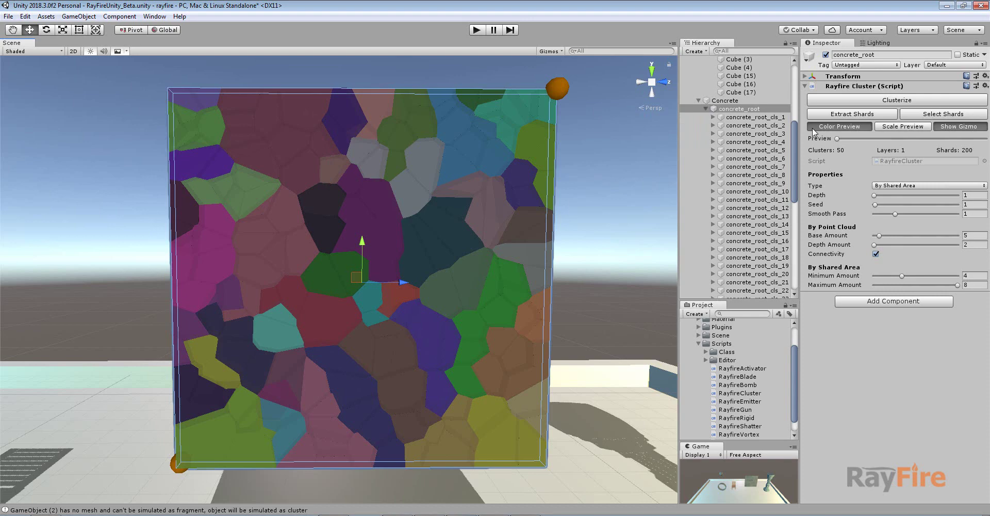
pyautogui.click(830, 128)
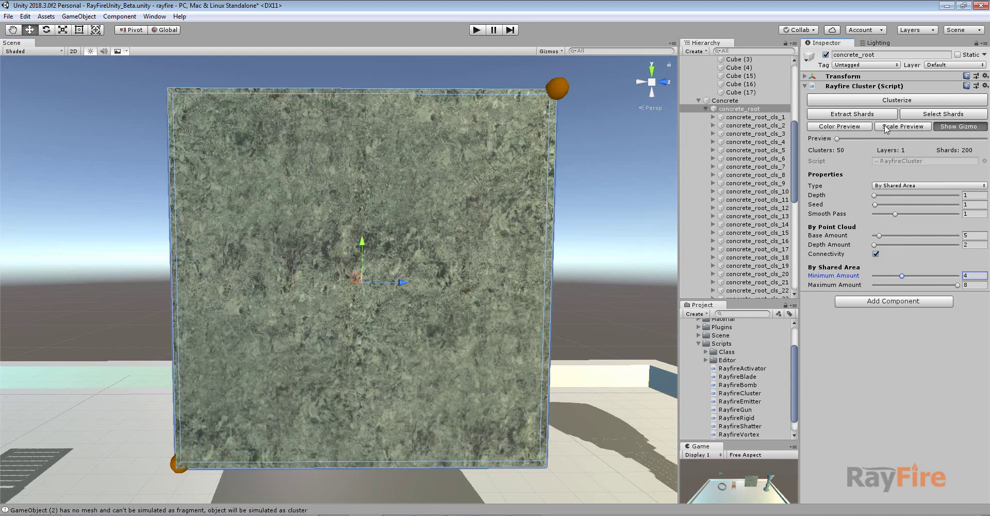
# - Preview the clusters with Scale Preview at the maximum preview value, inspect the gaps, and return the preview to its minimum
pyautogui.click(889, 128)
pyautogui.moveTo(838, 138); pyautogui.dragTo(982, 138)
pyautogui.keyDown('alt'); pyautogui.moveTo(444, 148); pyautogui.dragTo(335, 192); pyautogui.keyUp('alt')
pyautogui.keyDown('alt'); pyautogui.moveTo(408, 196); pyautogui.dragTo(471, 197); pyautogui.keyUp('alt')
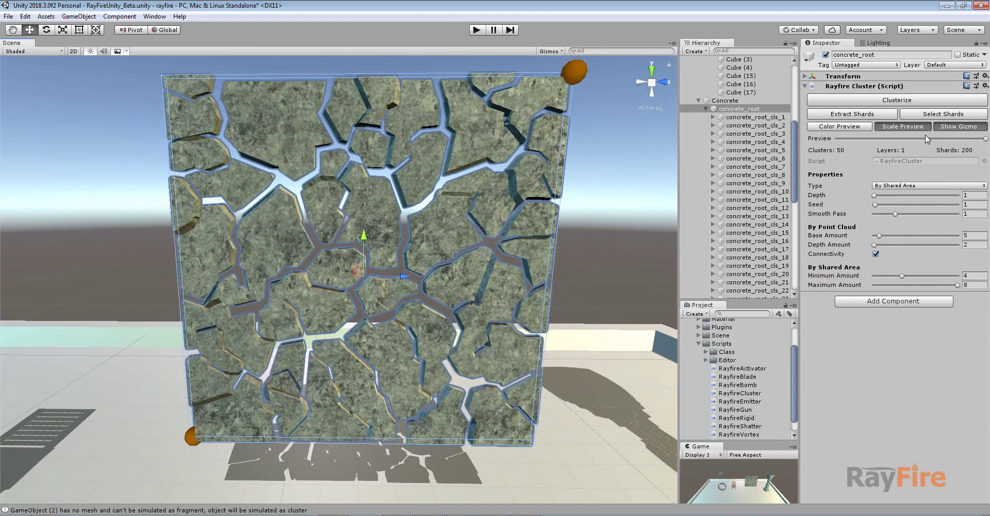
pyautogui.moveTo(925, 137); pyautogui.dragTo(800, 144)
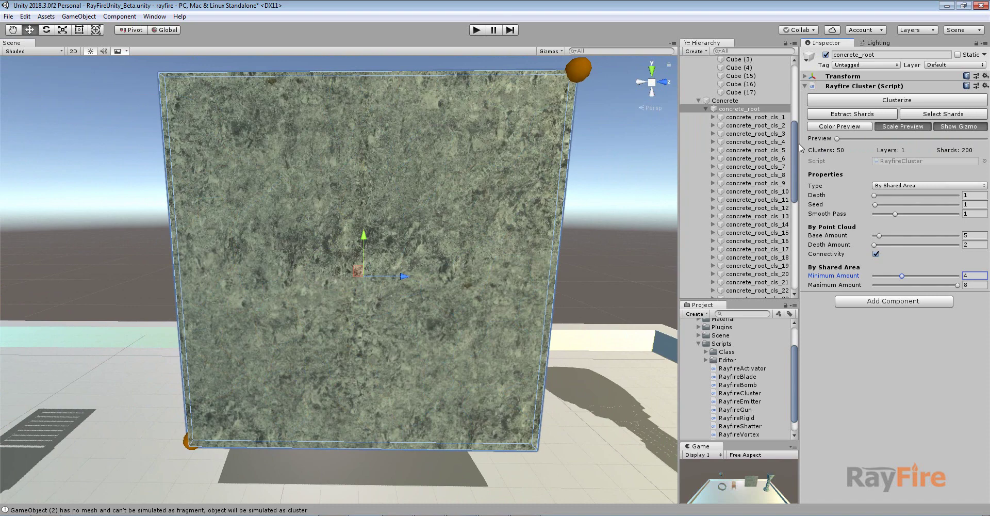
# - Add the RayfireRigid script to concrete_root and set its object type to Cluster
pyautogui.click(809, 86)
pyautogui.moveTo(748, 419); pyautogui.dragTo(903, 317)
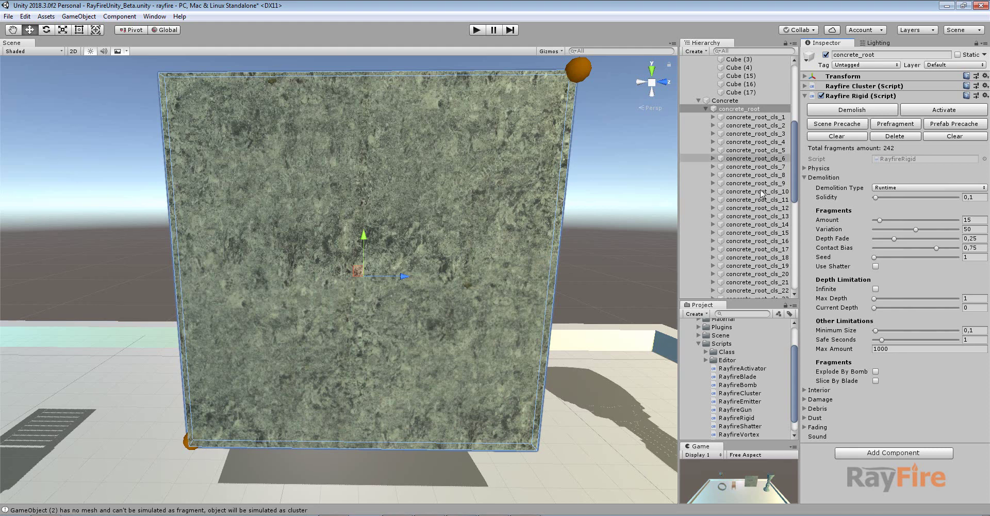
pyautogui.scroll(-8, 738, 202)
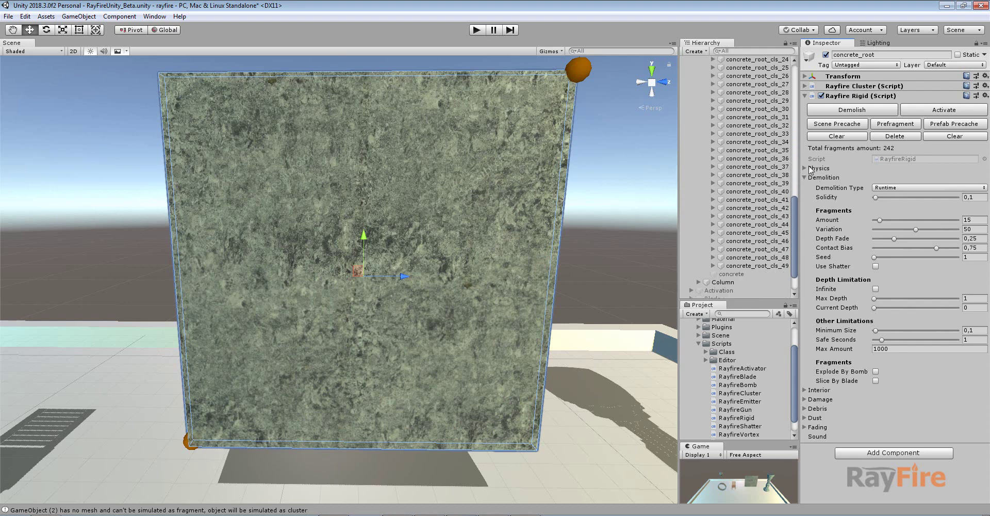
pyautogui.click(810, 168)
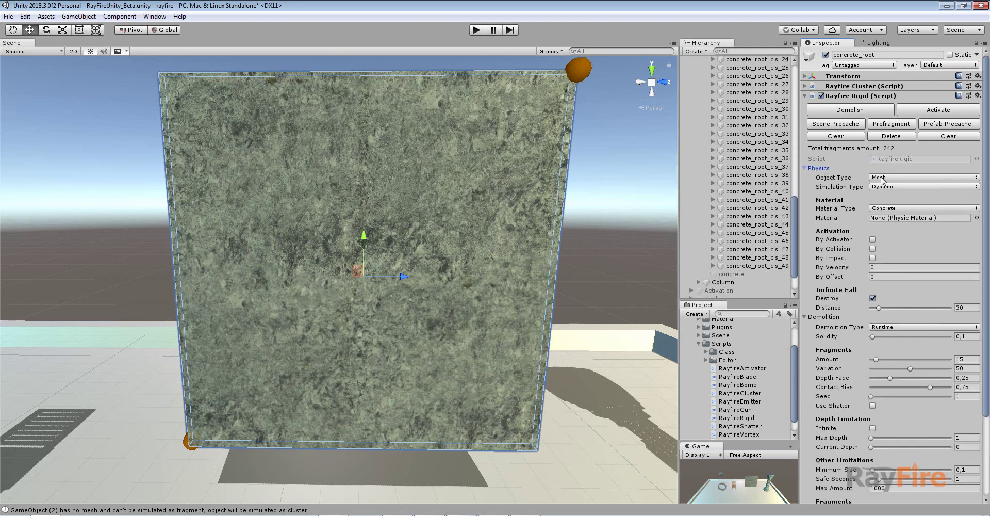
pyautogui.click(882, 178)
pyautogui.click(893, 203)
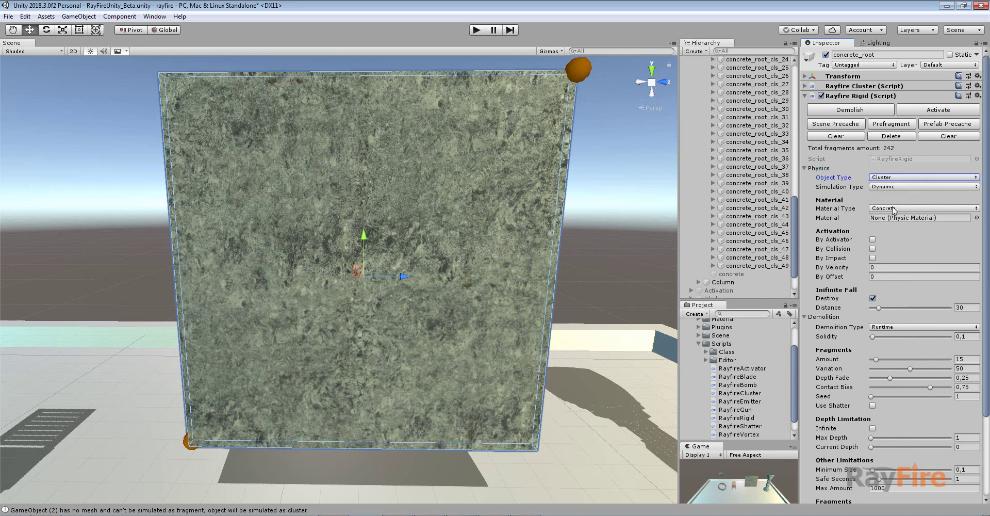
pyautogui.click(825, 168)
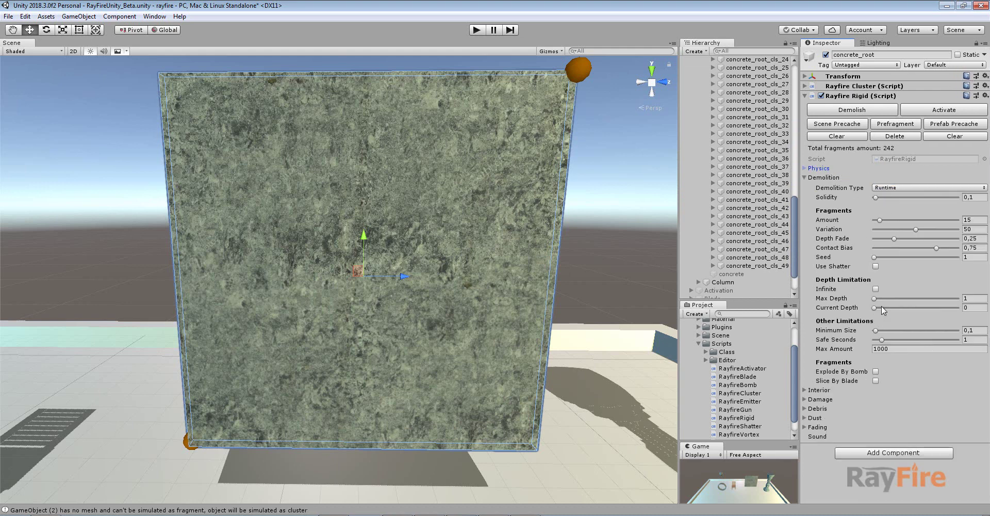
# - Run the simulation, examine the fallen concrete clusters from several angles, and stop play mode
pyautogui.scroll(-5, 497, 238)
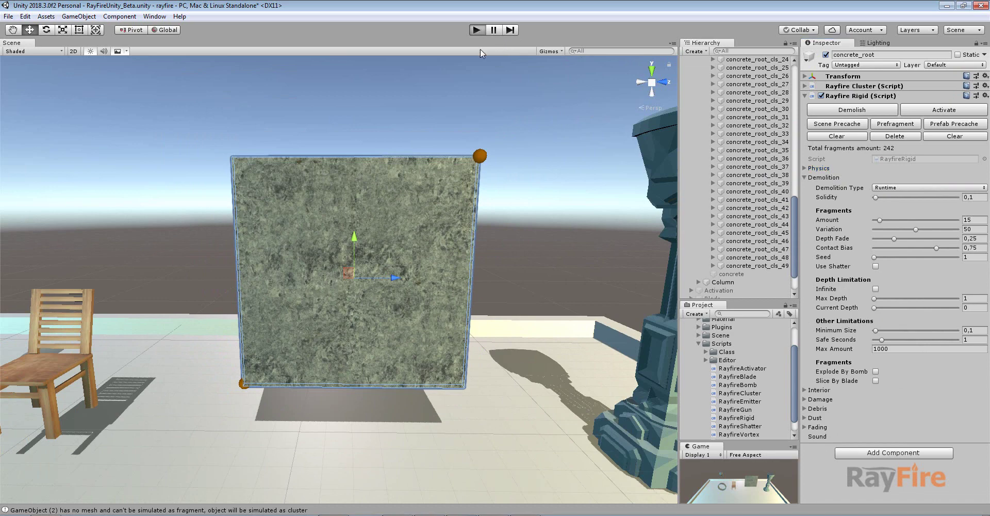
pyautogui.click(476, 29)
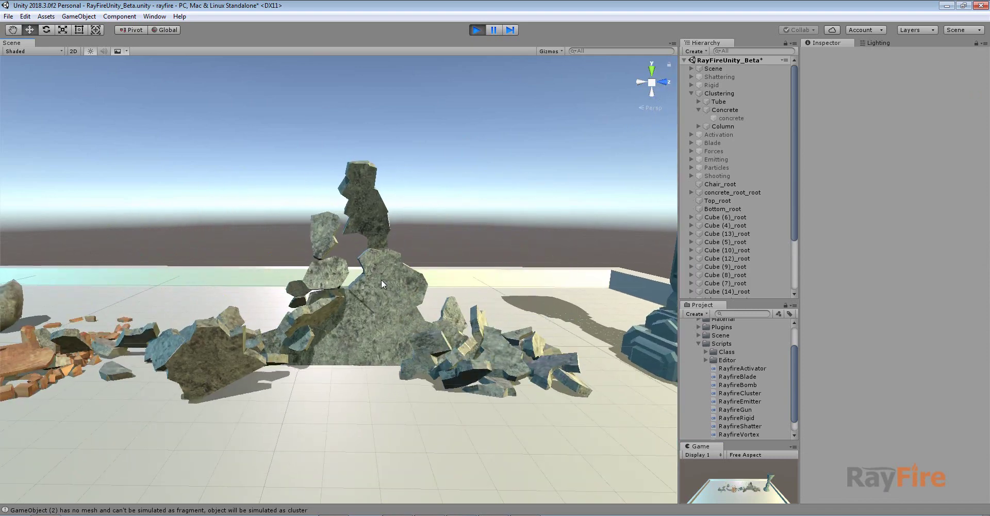
pyautogui.keyDown('alt'); pyautogui.moveTo(380, 280); pyautogui.dragTo(367, 329); pyautogui.keyUp('alt')
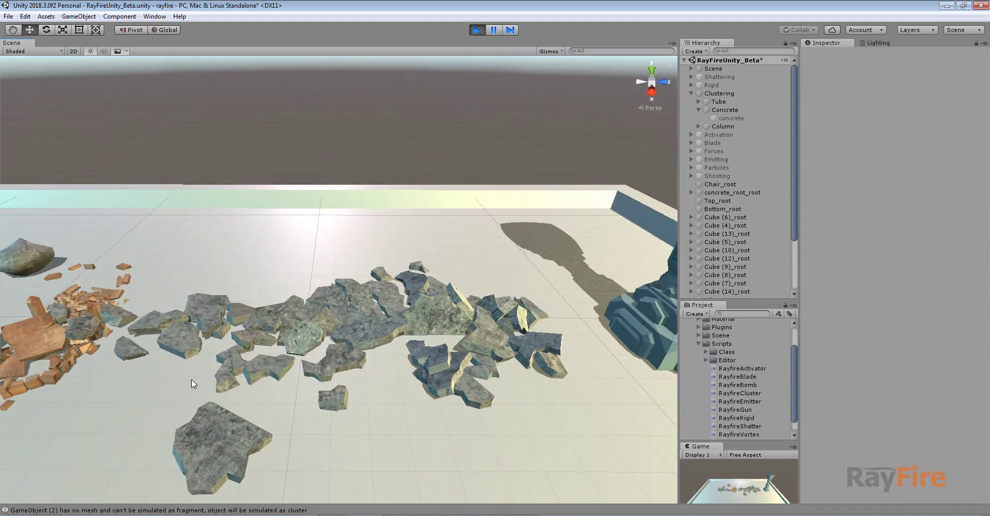
pyautogui.keyDown('alt'); pyautogui.moveTo(265, 394); pyautogui.dragTo(368, 309); pyautogui.keyUp('alt')
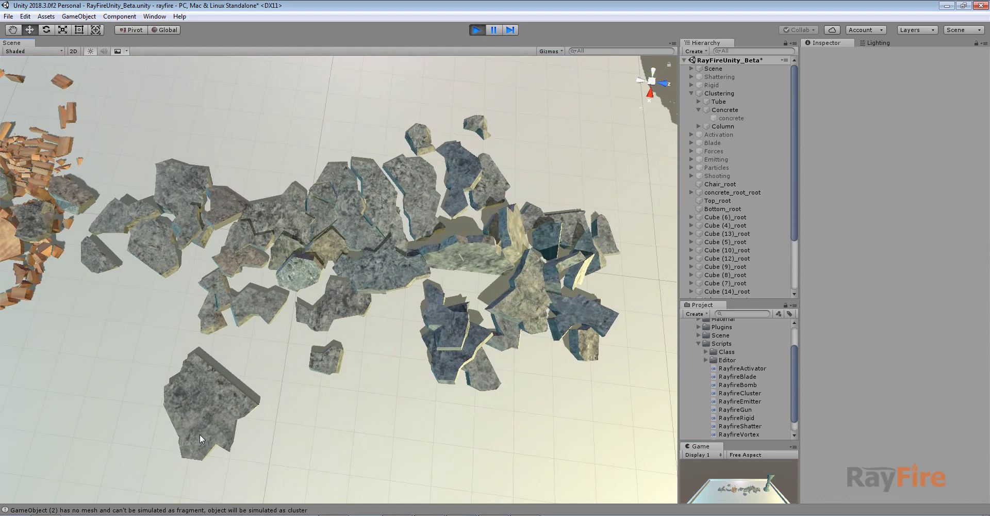
pyautogui.keyDown('alt'); pyautogui.moveTo(410, 334); pyautogui.dragTo(428, 230); pyautogui.keyUp('alt')
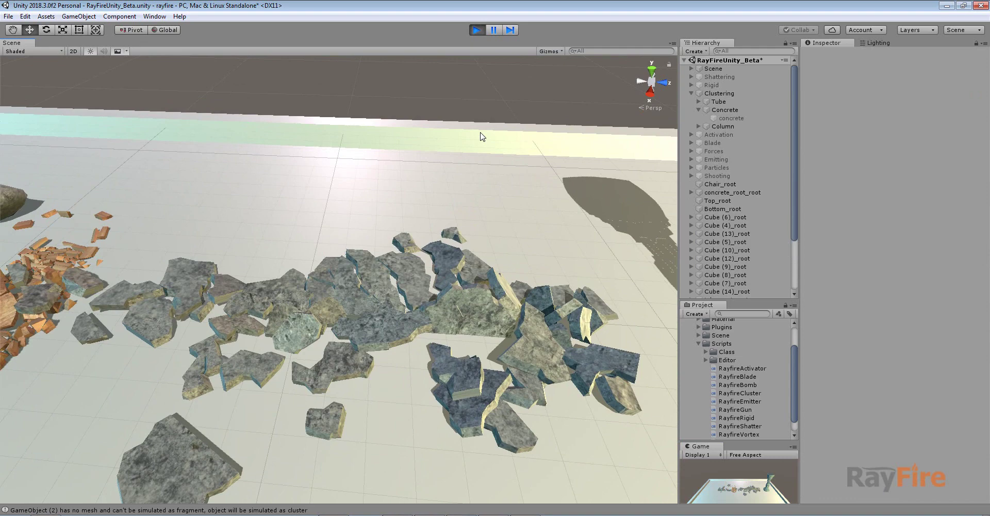
pyautogui.click(477, 30)
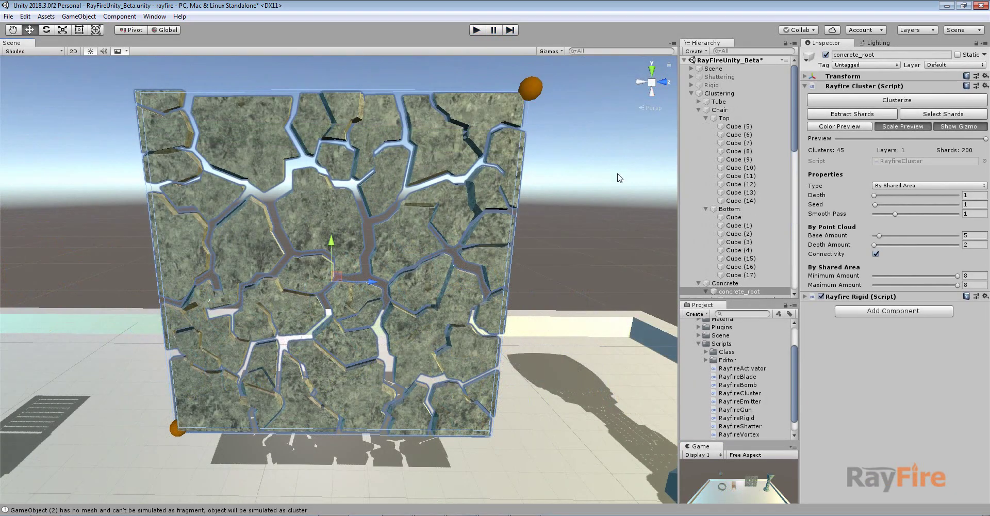
# - Collapse the Chair group, inspect several clusters under concrete_root, and expand concrete_root_cls_1 to check its shards
pyautogui.click(699, 110)
pyautogui.click(722, 127)
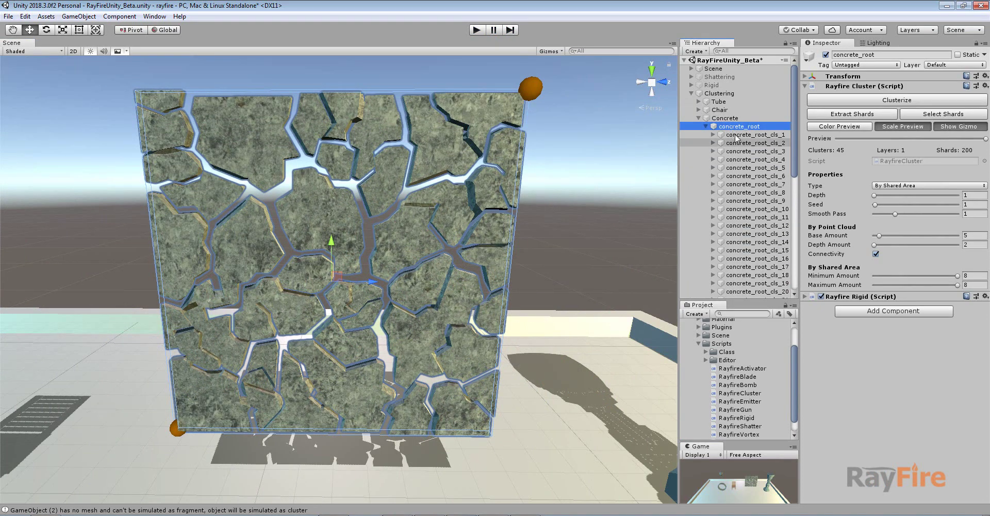
pyautogui.click(735, 134)
pyautogui.click(735, 151)
pyautogui.click(735, 176)
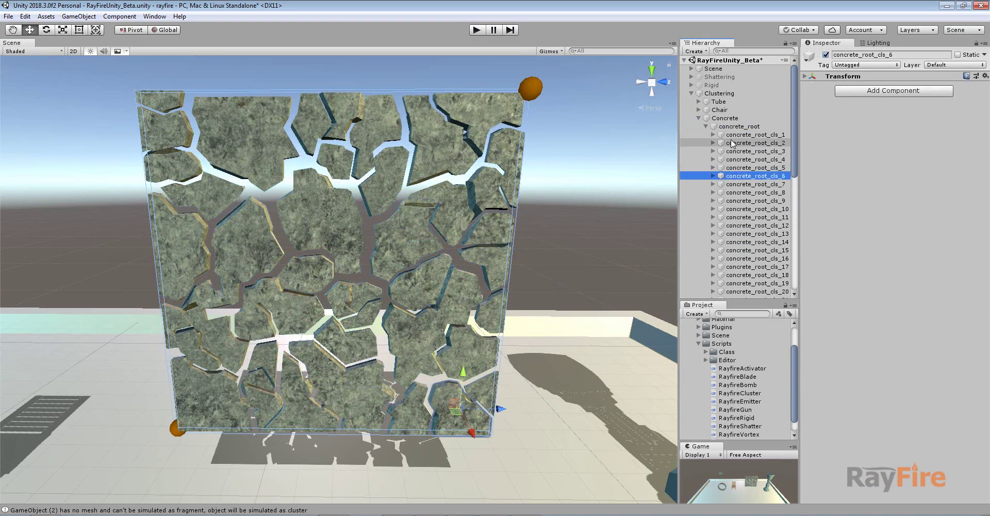
pyautogui.click(732, 135)
pyautogui.click(713, 135)
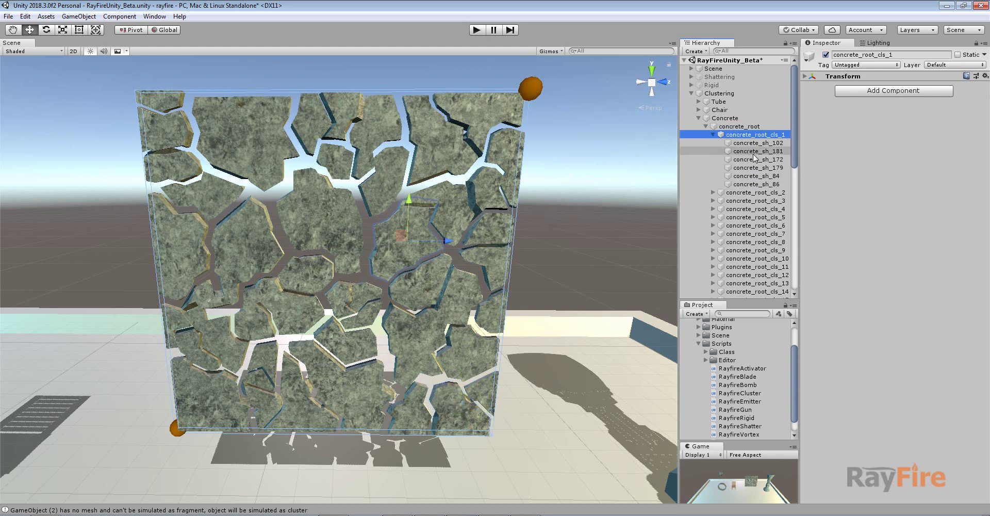
# - Collapse concrete_root_cls_1, set concrete_root's cluster depth to 2, and clusterize it again
pyautogui.press('Left')
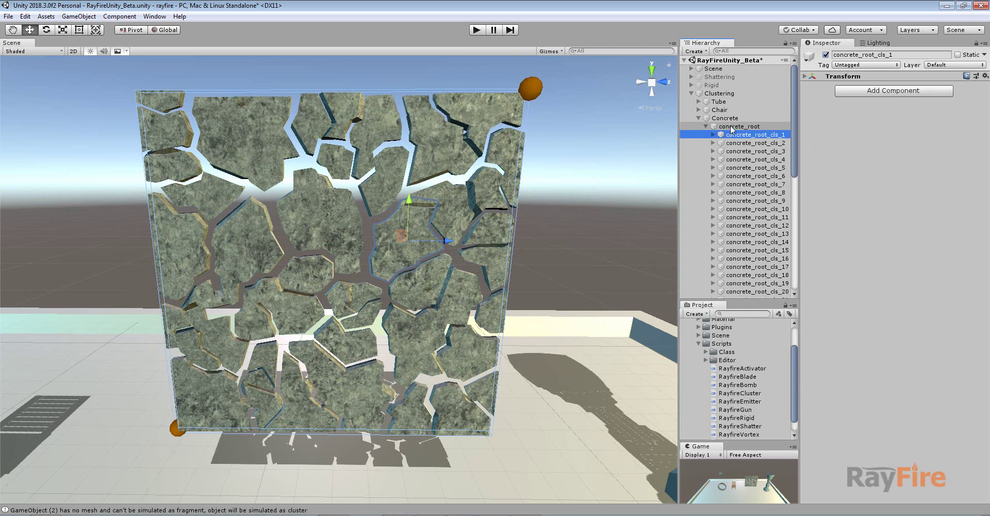
pyautogui.click(733, 127)
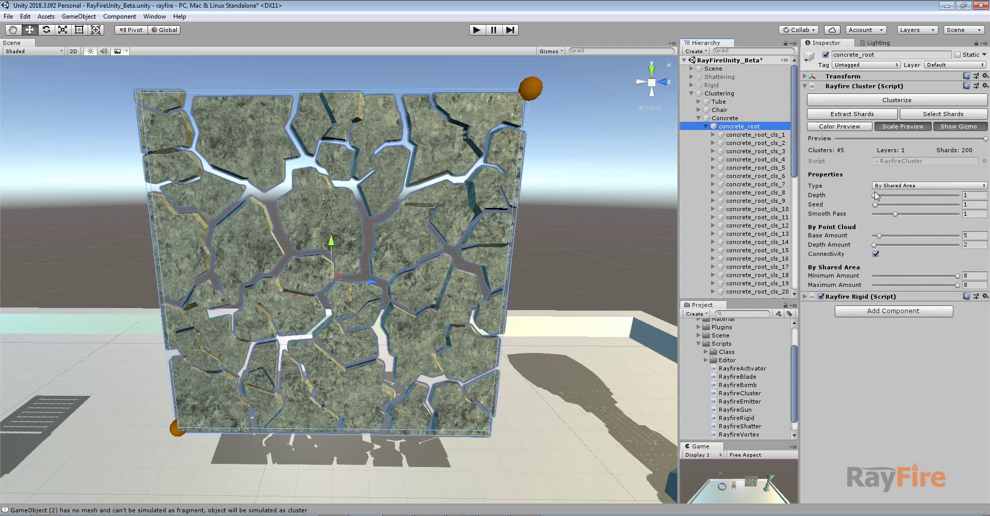
pyautogui.moveTo(875, 195); pyautogui.dragTo(889, 195)
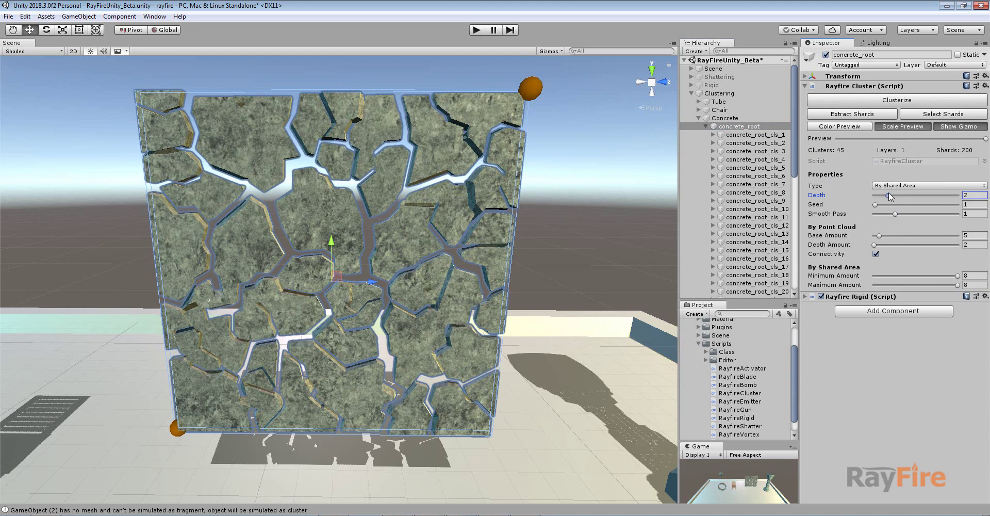
pyautogui.click(850, 100)
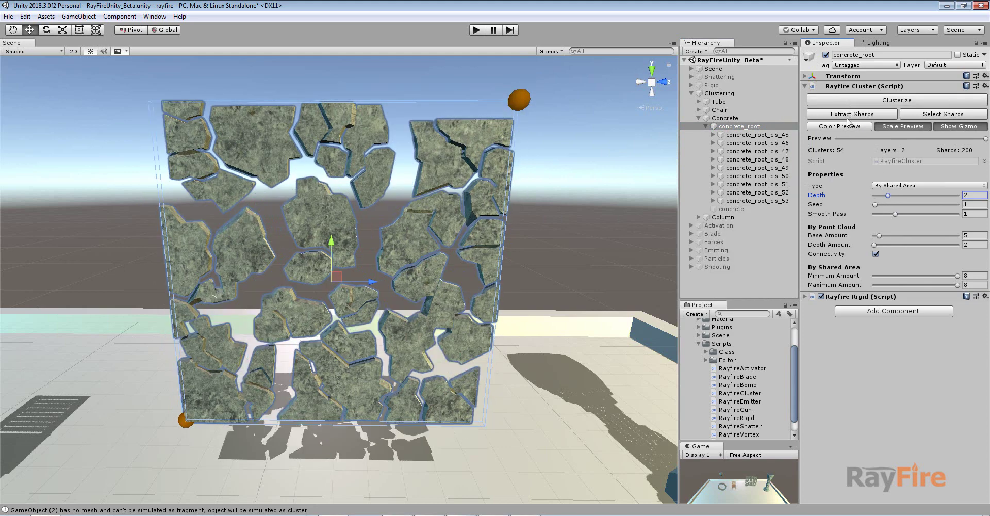
# - Return the cluster preview to its minimum, turn on Color Preview, and inspect the top-level clusters under concrete_root
pyautogui.click(838, 138)
pyautogui.click(839, 126)
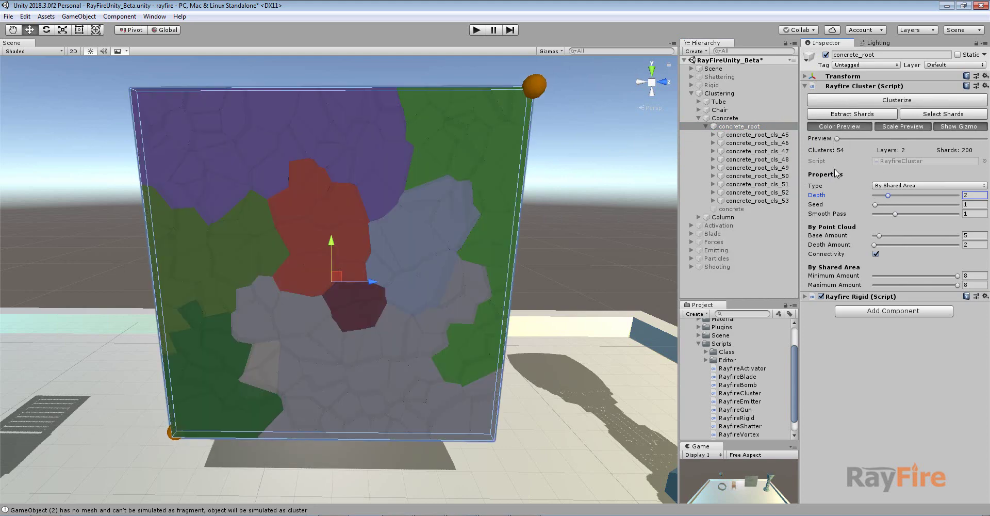
pyautogui.click(754, 135)
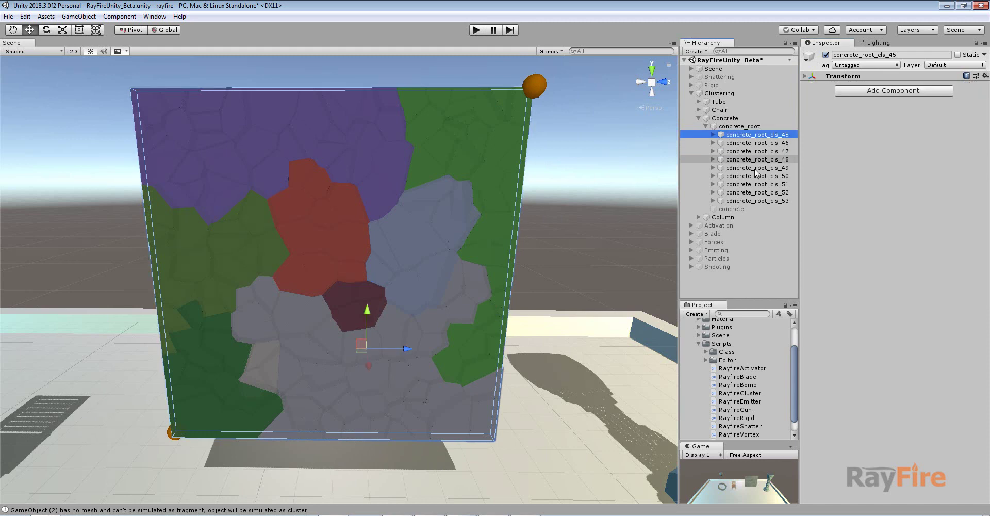
pyautogui.keyDown('shift'); pyautogui.click(747, 201); pyautogui.keyUp('shift')
pyautogui.click(758, 136)
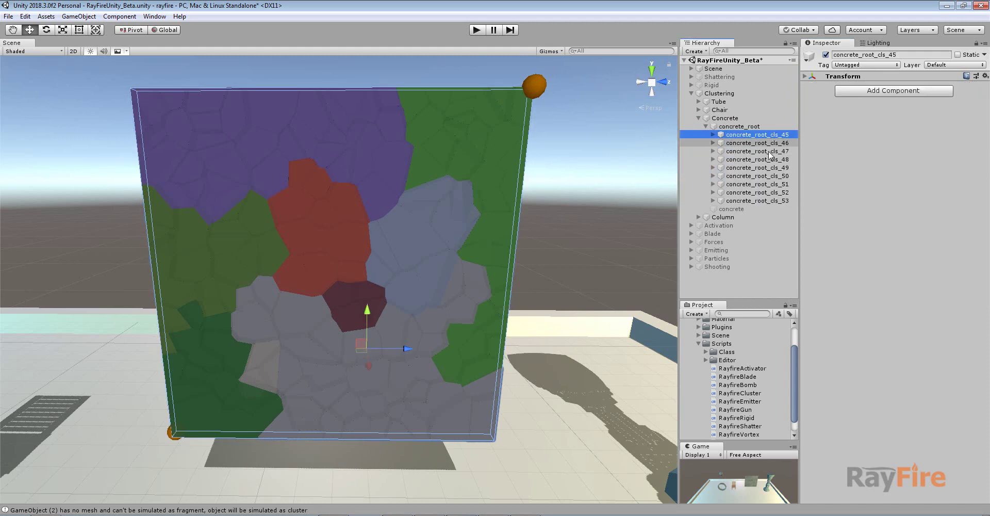
pyautogui.click(768, 152)
pyautogui.click(767, 168)
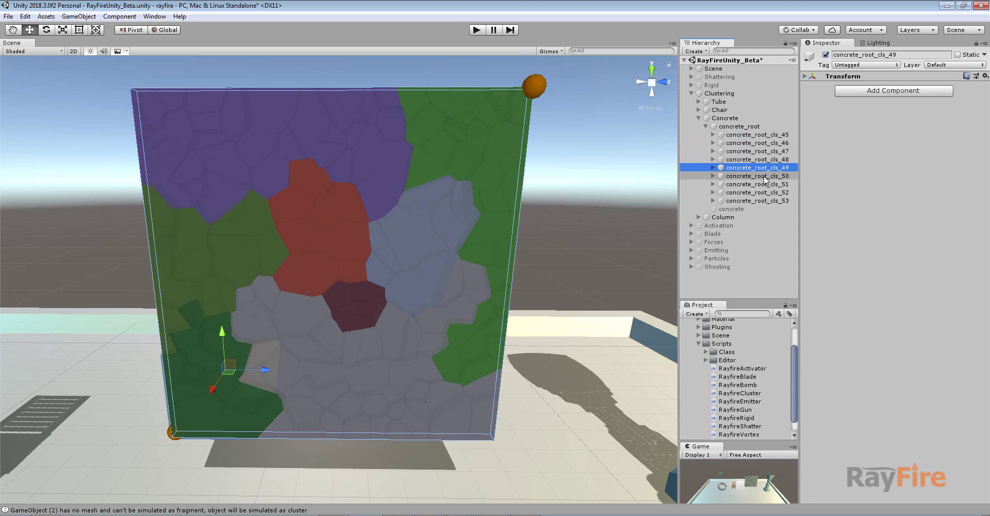
# - Expand concrete_root_cls_45, inspect several of its nested clusters, and collapse it again
pyautogui.click(713, 135)
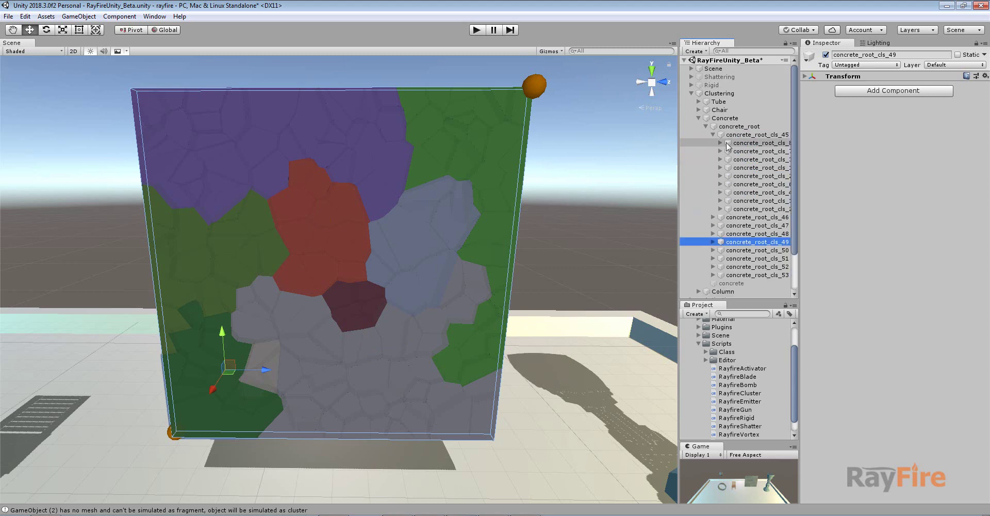
pyautogui.click(737, 145)
pyautogui.click(740, 151)
pyautogui.click(741, 160)
pyautogui.click(741, 168)
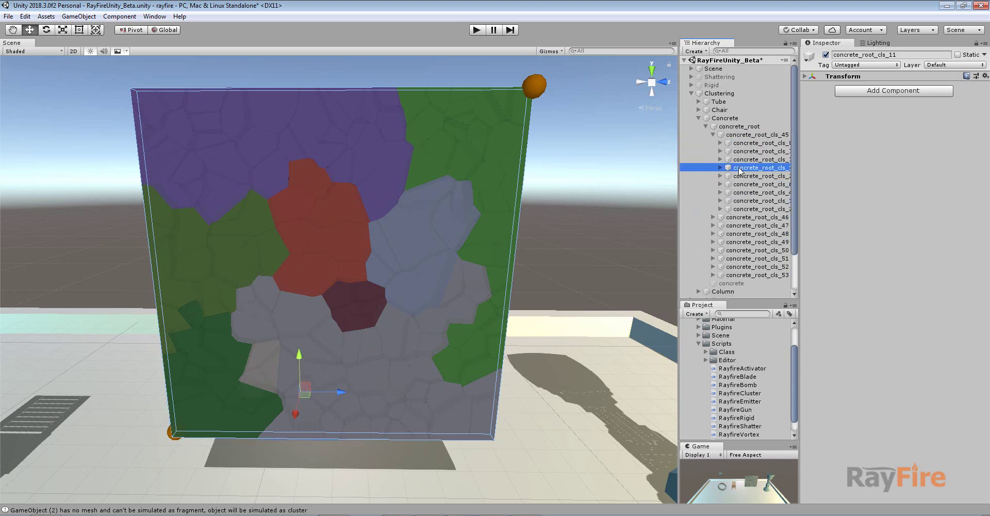
pyautogui.click(713, 135)
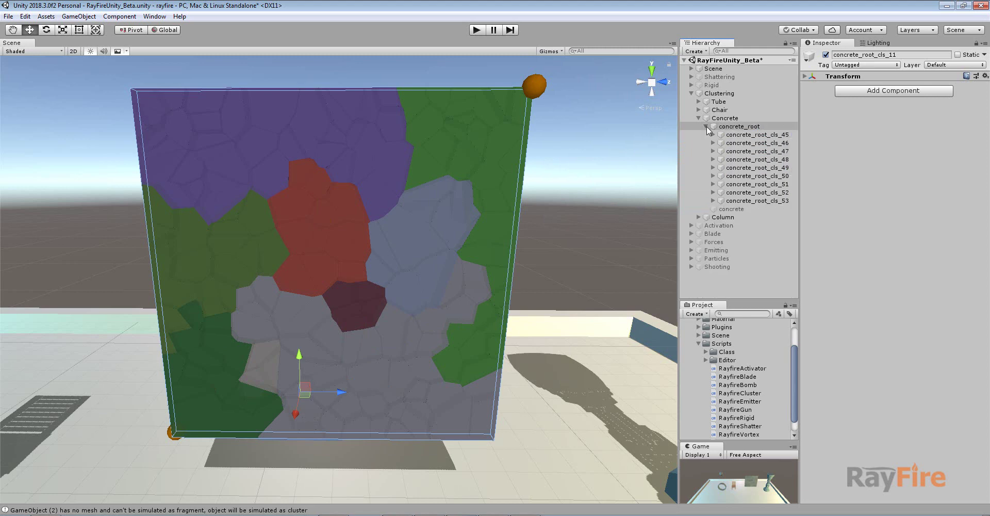
# - Preview the separation of concrete_root's colored clusters at several preview values and return the preview to its minimum
pyautogui.click(738, 127)
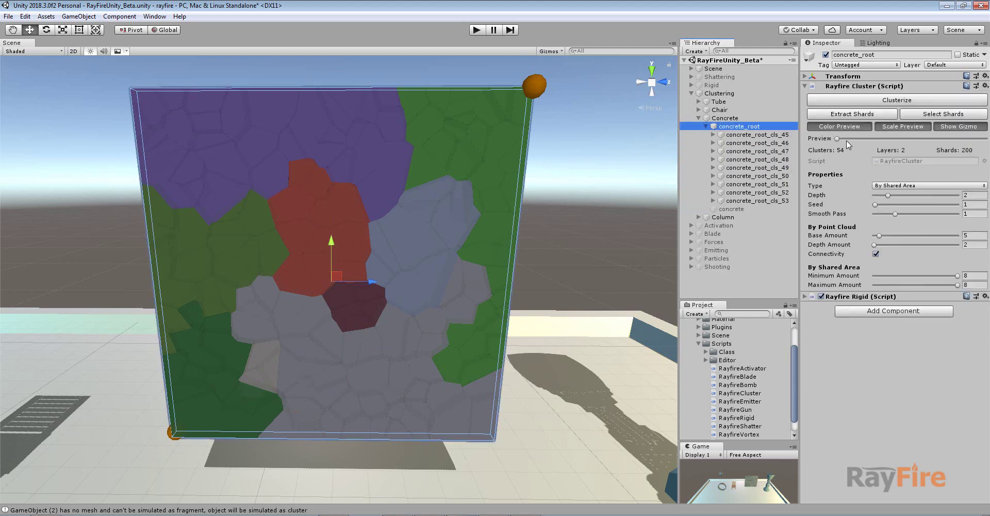
pyautogui.moveTo(837, 139); pyautogui.dragTo(895, 140)
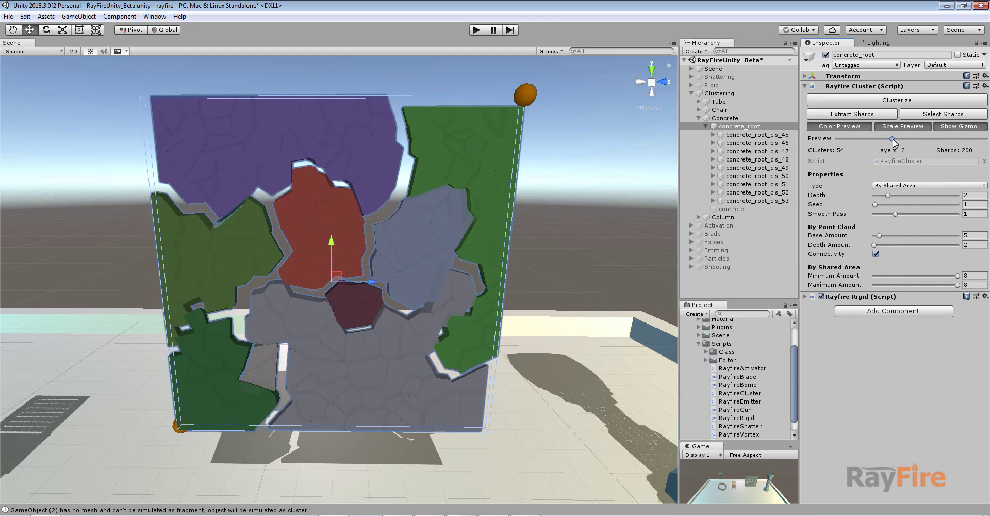
pyautogui.moveTo(901, 139); pyautogui.dragTo(830, 155)
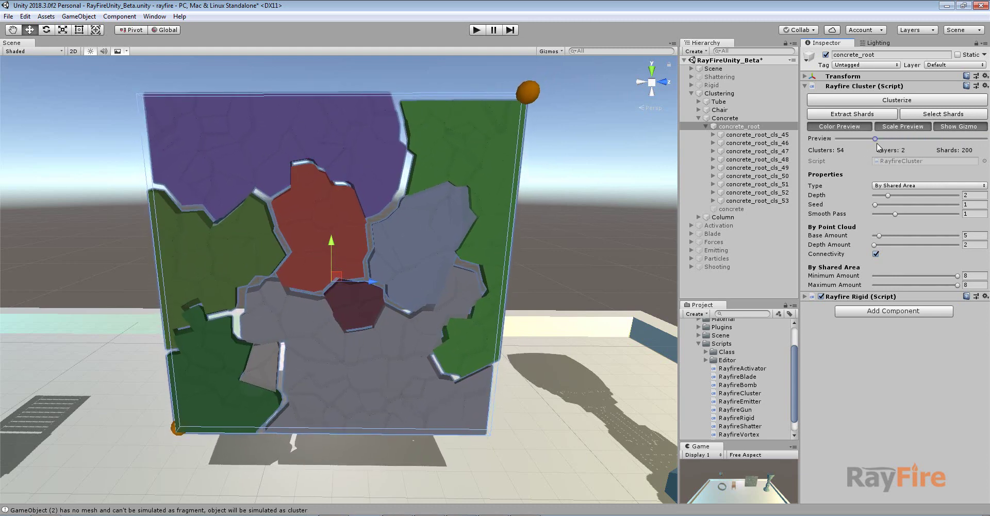
pyautogui.moveTo(863, 139); pyautogui.dragTo(813, 137)
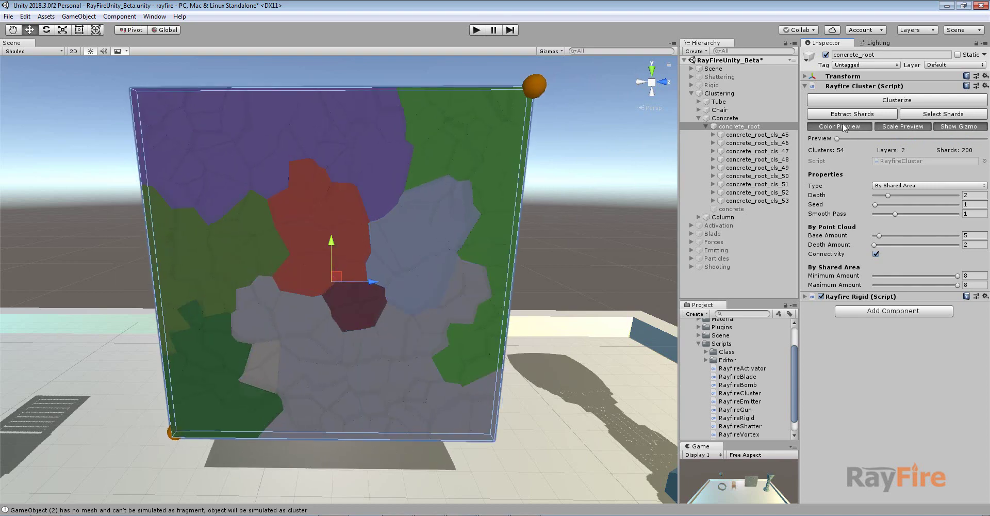
# - Re-clusterize concrete_root with depth 3, minimum amount 5 and maximum amount 6, and check the clusters with the scale preview
pyautogui.click(895, 197)
pyautogui.moveTo(933, 276); pyautogui.dragTo(937, 287)
pyautogui.click(856, 102)
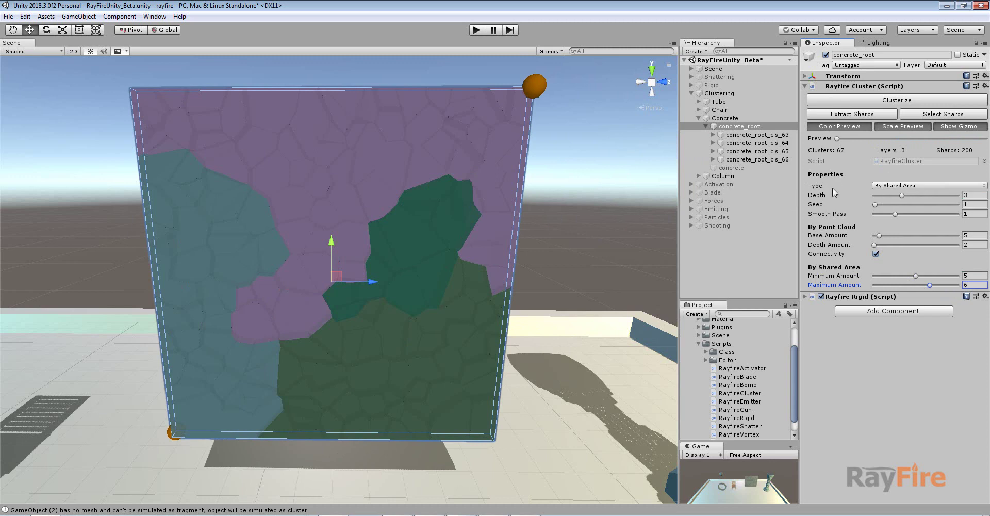
pyautogui.moveTo(837, 140); pyautogui.dragTo(794, 150)
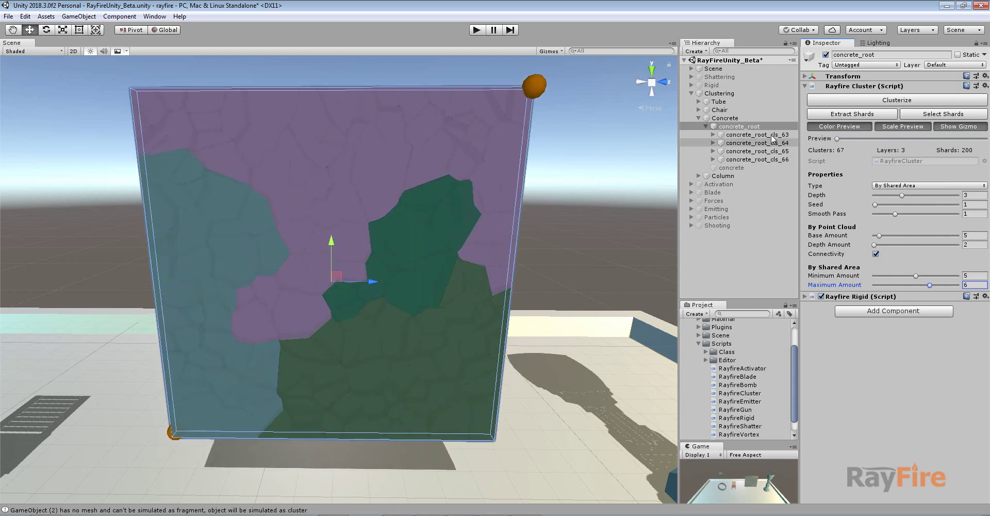
# - Review concrete_root's Rayfire Rigid demolition settings, then run the simulation, examine the concrete block from several angles, and stop play mode
pyautogui.click(808, 86)
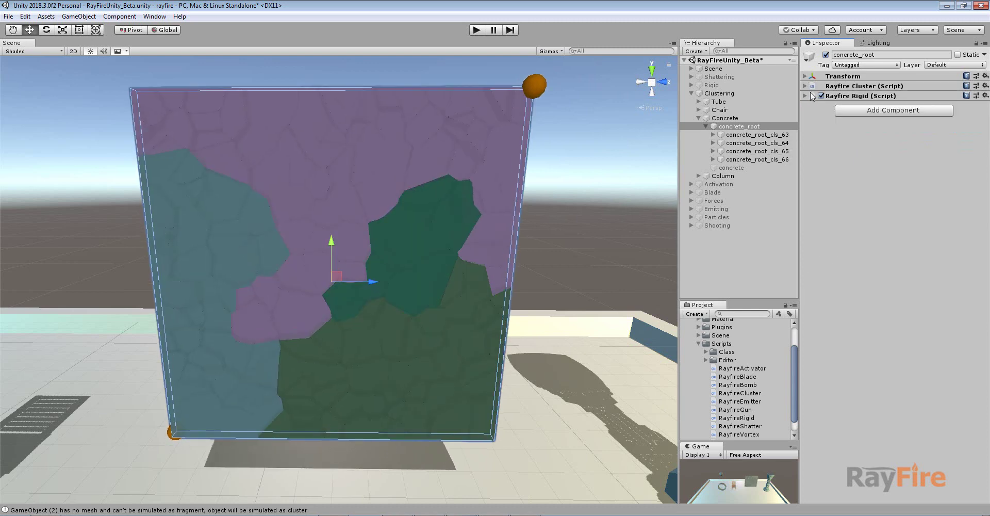
pyautogui.click(836, 97)
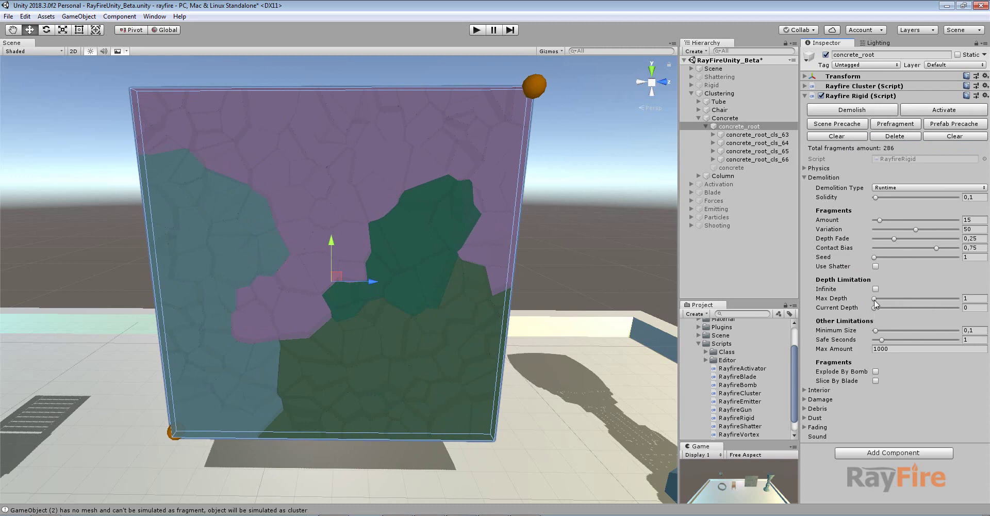
pyautogui.click(476, 30)
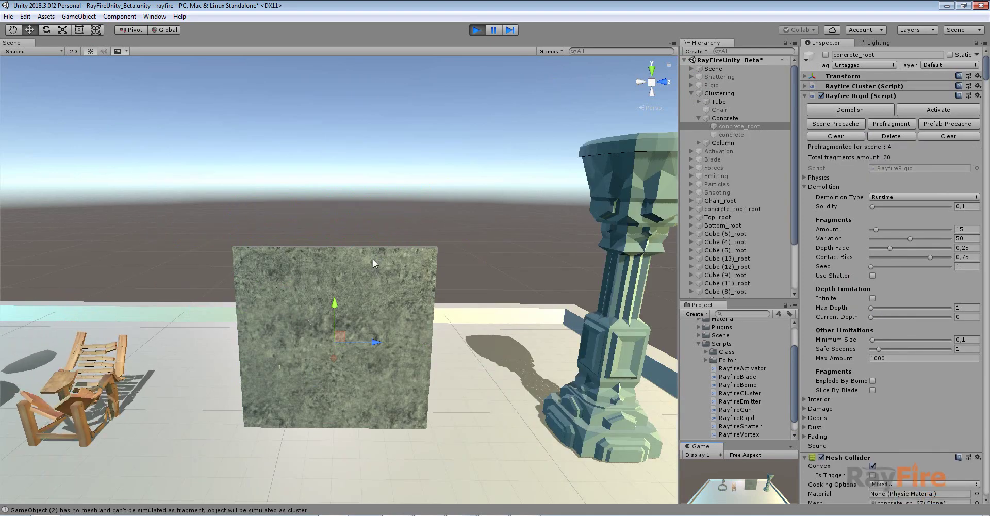
pyautogui.keyDown('alt'); pyautogui.moveTo(440, 212); pyautogui.dragTo(465, 230); pyautogui.keyUp('alt')
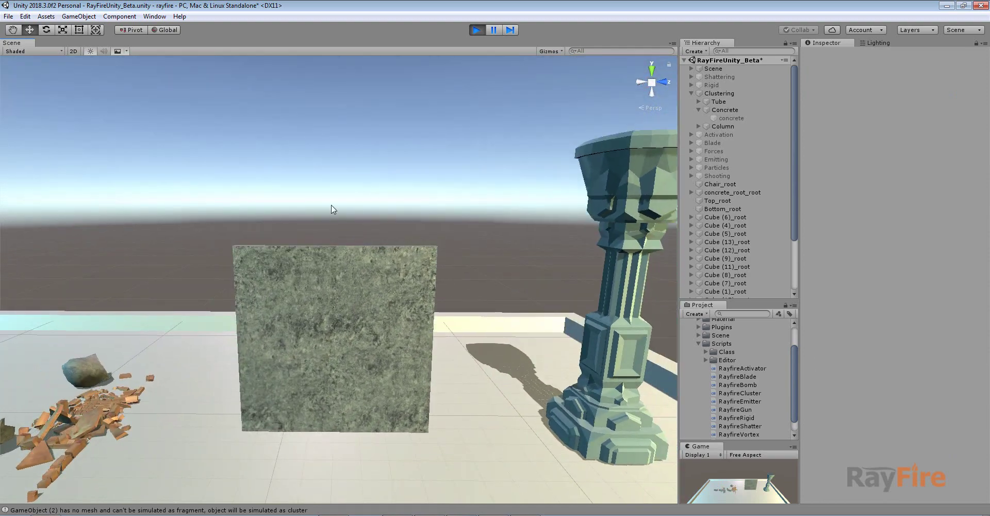
pyautogui.keyDown('alt'); pyautogui.moveTo(331, 210); pyautogui.dragTo(280, 317); pyautogui.keyUp('alt')
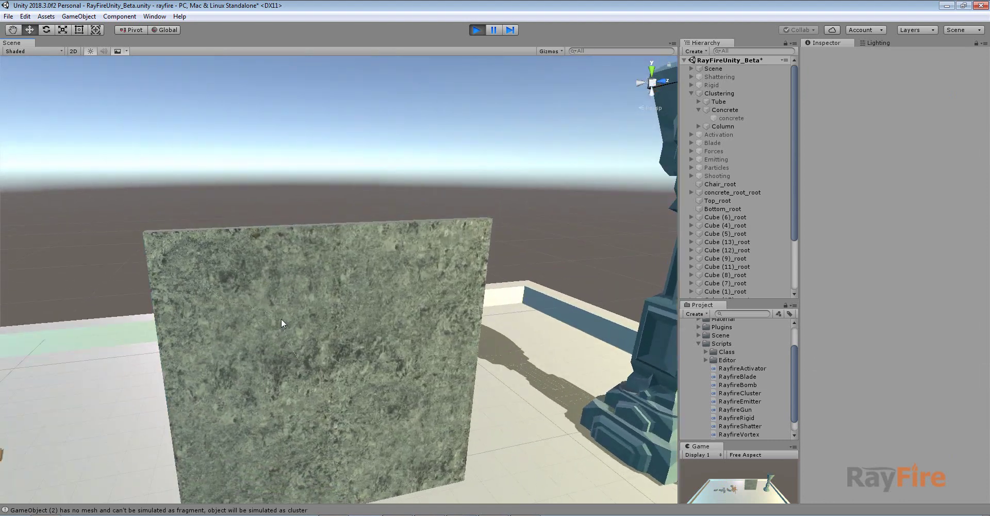
pyautogui.click(475, 30)
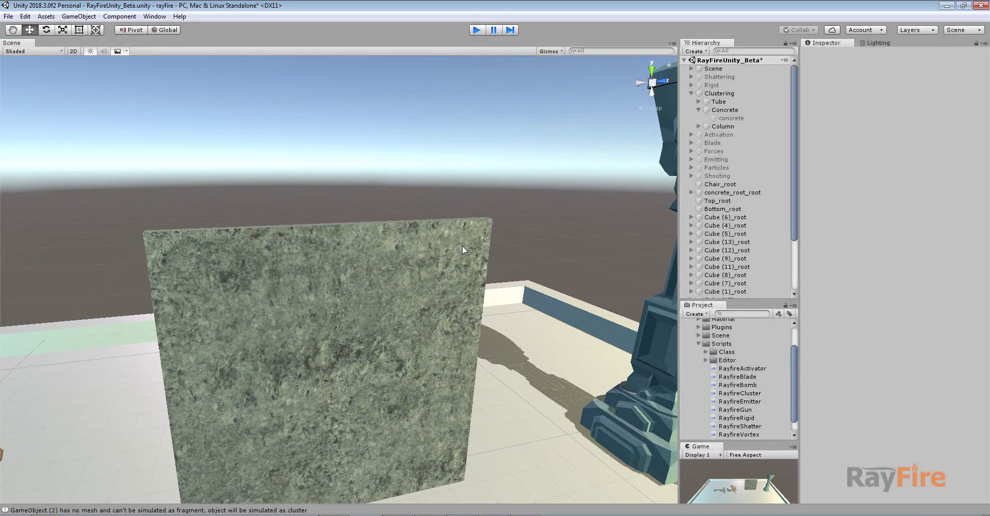
# - Select concrete_root and lift it well above the floor
pyautogui.scroll(-1, 462, 245)
pyautogui.click(725, 126)
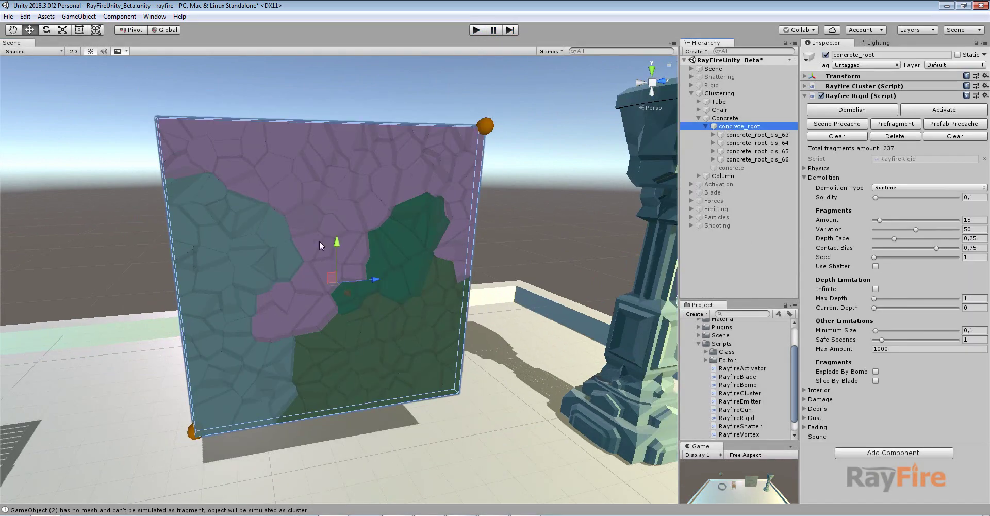
pyautogui.scroll(-2, 320, 246)
pyautogui.moveTo(333, 271); pyautogui.dragTo(332, 91)
pyautogui.scroll(-2, 333, 90)
pyautogui.moveTo(338, 183); pyautogui.dragTo(342, 252, button='middle')
# - Rotate concrete_root by about 45 degrees so one corner points at the floor, and raise it slightly more
pyautogui.press('e')
pyautogui.moveTo(320, 172); pyautogui.dragTo(262, 191)
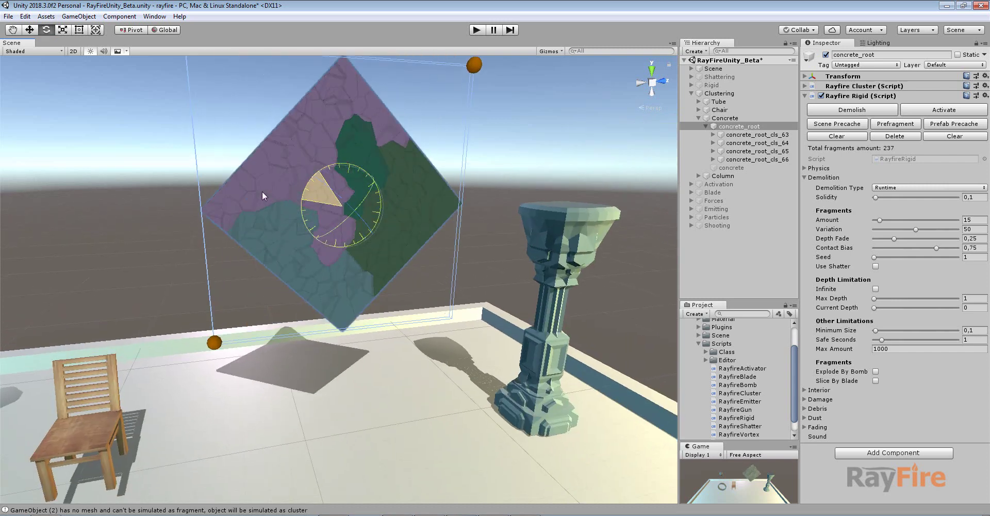
pyautogui.press('w')
pyautogui.scroll(-2, 350, 186)
pyautogui.moveTo(342, 186); pyautogui.dragTo(338, 154)
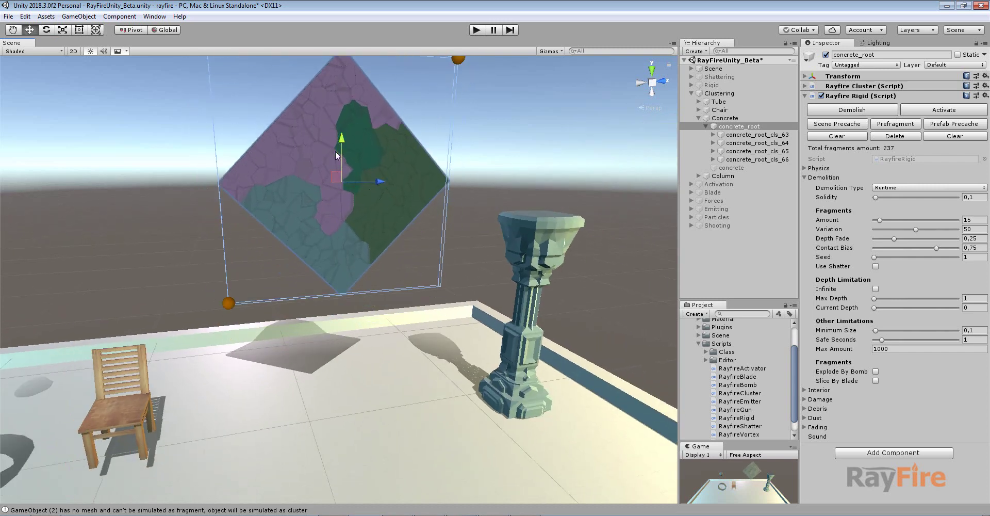
# - Start the simulation and pause it, turn off Color Preview for concrete_root, and deselect the object
pyautogui.click(483, 31)
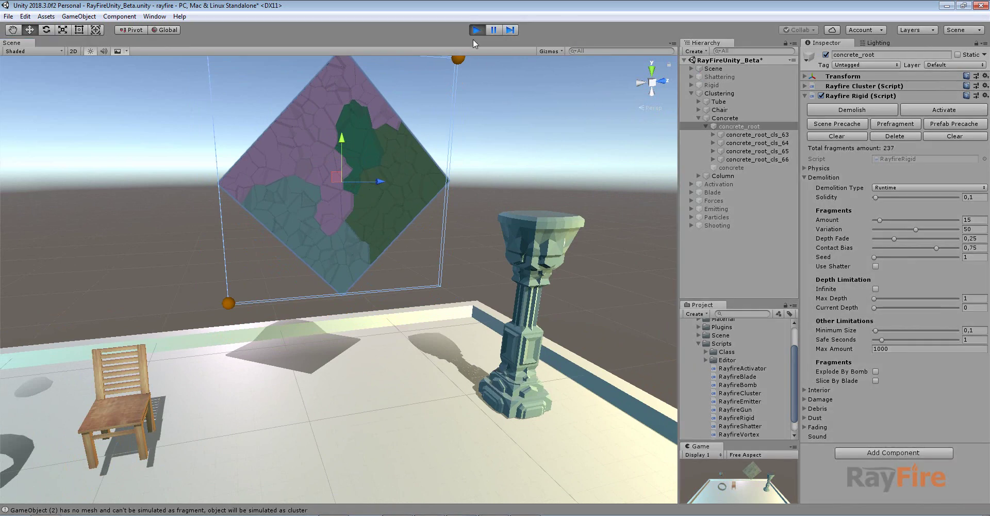
pyautogui.click(493, 29)
pyautogui.click(493, 30)
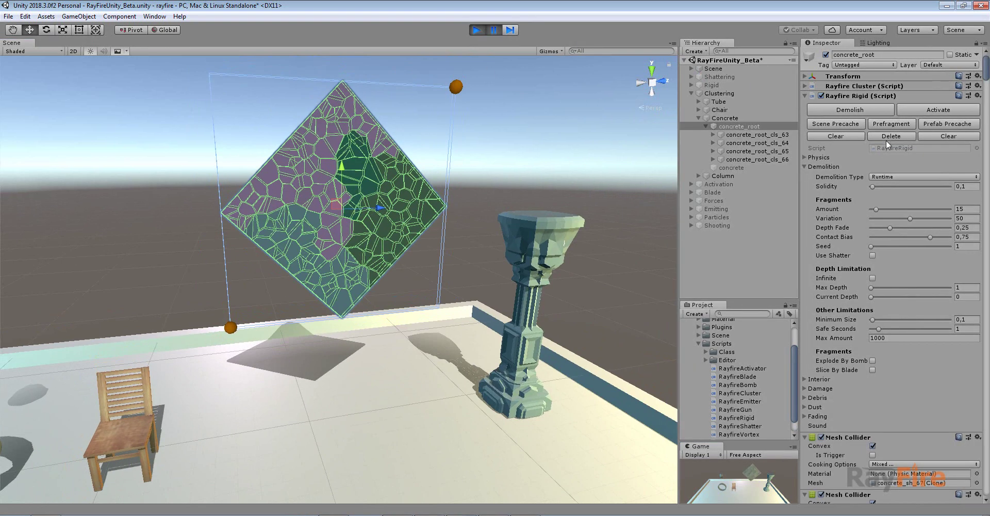
pyautogui.click(851, 86)
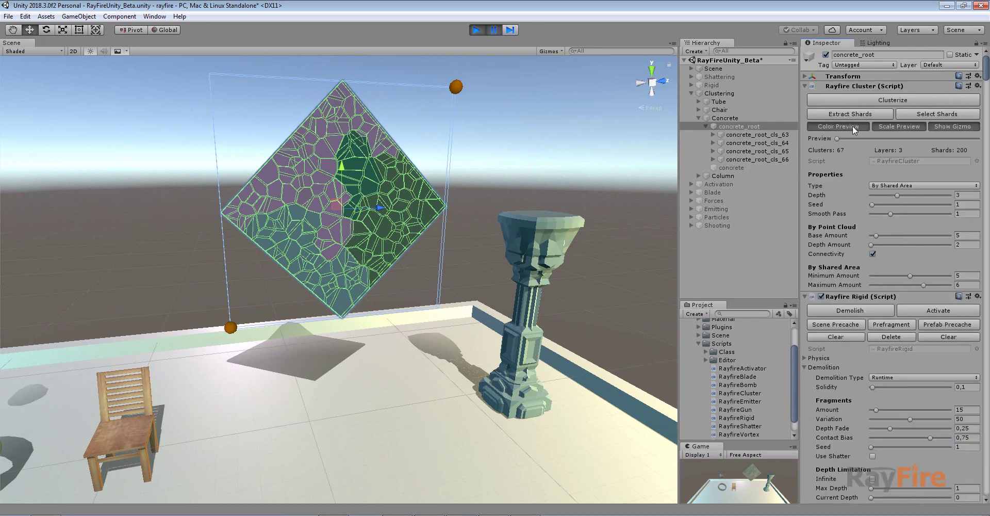
pyautogui.click(843, 125)
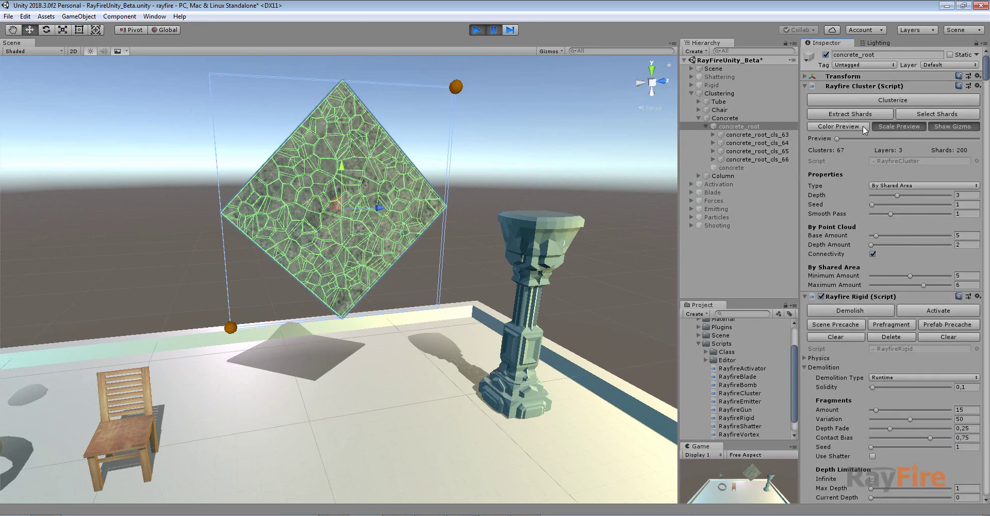
pyautogui.click(539, 139)
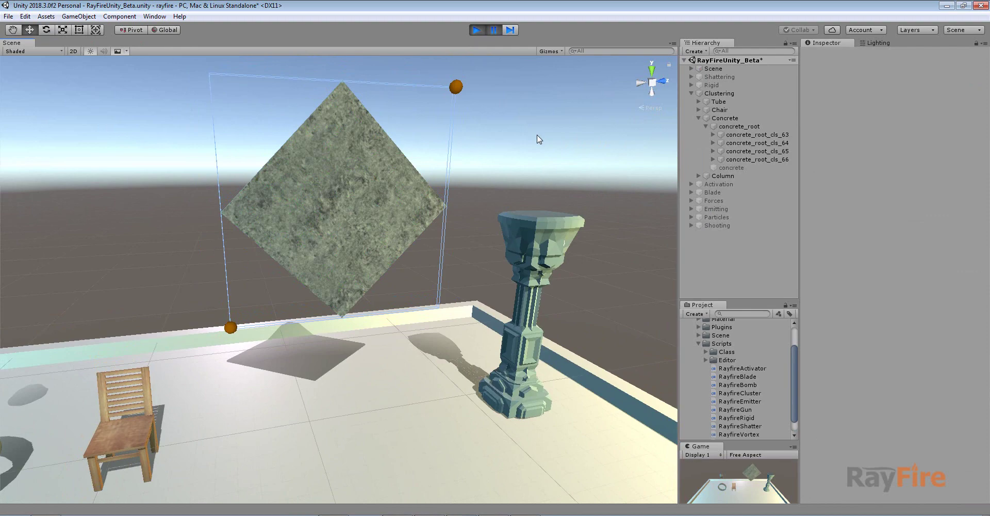
# - Resume the simulation, examine the cracks in the fallen concrete block from above, and stop play mode
pyautogui.click(494, 30)
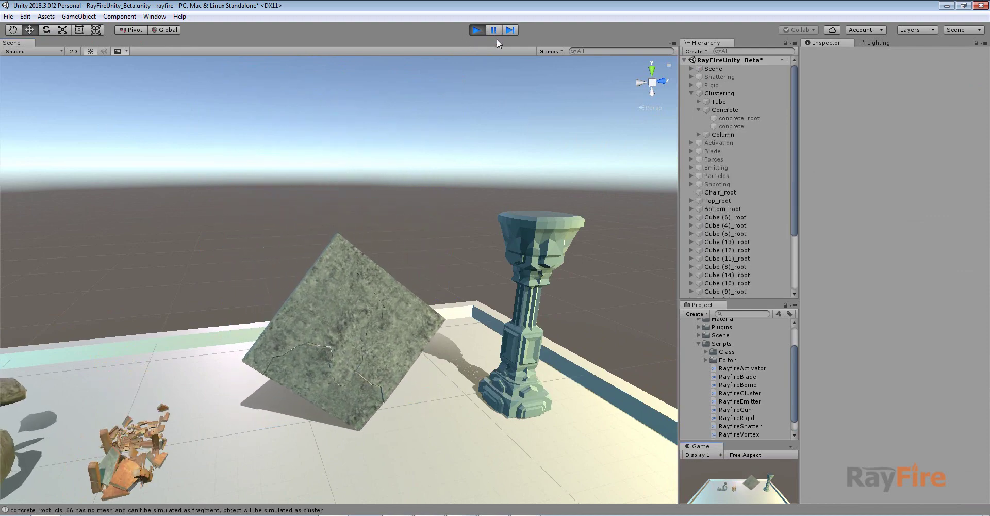
pyautogui.keyDown('alt'); pyautogui.moveTo(402, 308); pyautogui.dragTo(395, 378); pyautogui.keyUp('alt')
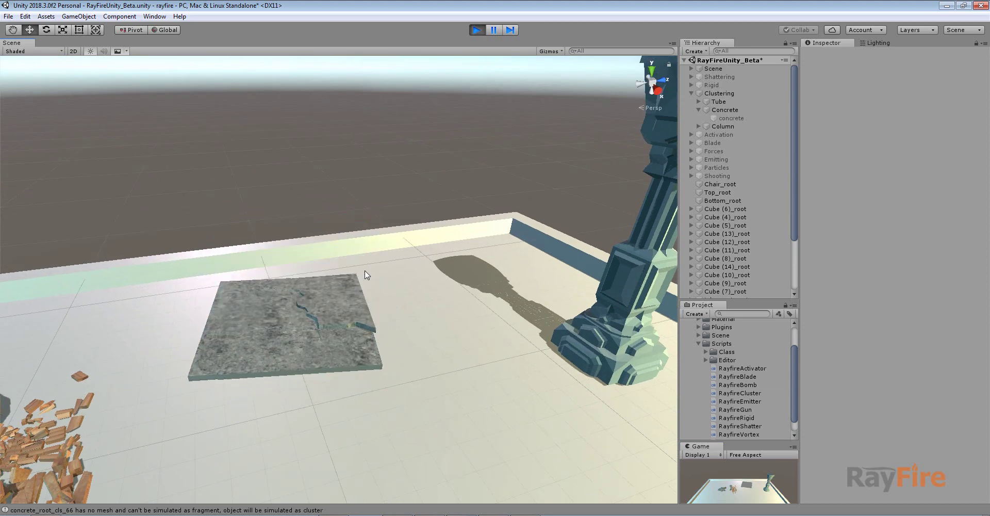
pyautogui.keyDown('alt'); pyautogui.moveTo(383, 275); pyautogui.dragTo(379, 363); pyautogui.keyUp('alt')
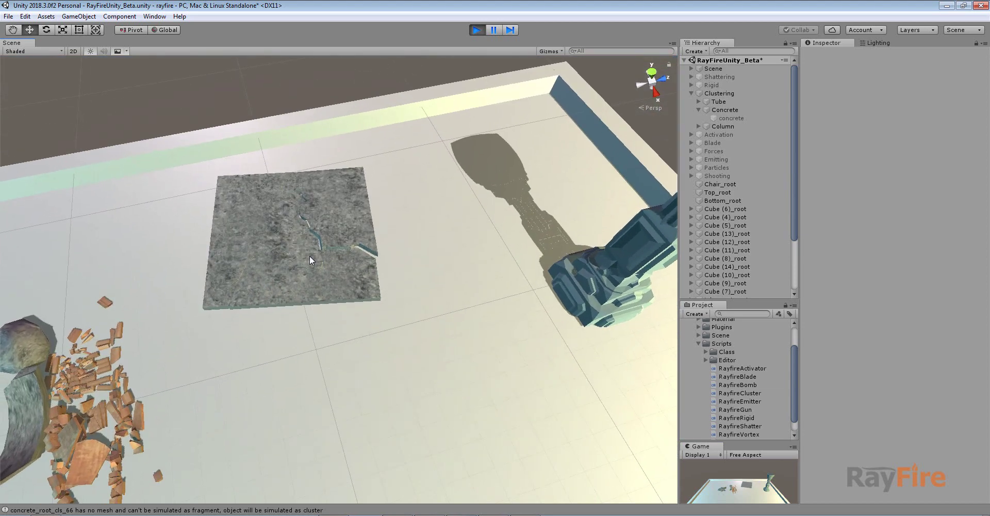
pyautogui.click(478, 31)
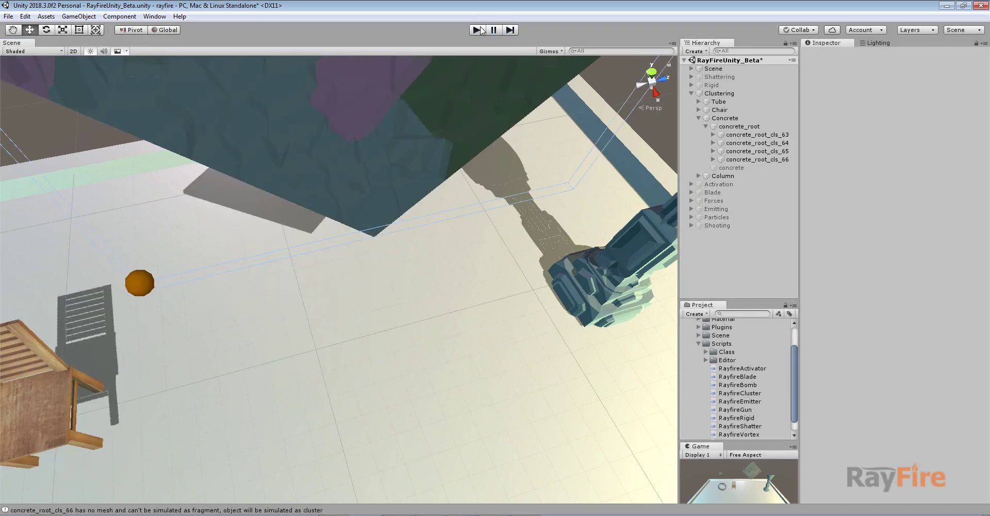
# - Select concrete_root, set its By Shared Area Minimum Amount to 3, and clusterize the shards again
pyautogui.scroll(-3, 447, 206)
pyautogui.keyDown('alt'); pyautogui.moveTo(446, 207); pyautogui.dragTo(405, 173); pyautogui.keyUp('alt')
pyautogui.moveTo(404, 173); pyautogui.dragTo(433, 206, button='middle')
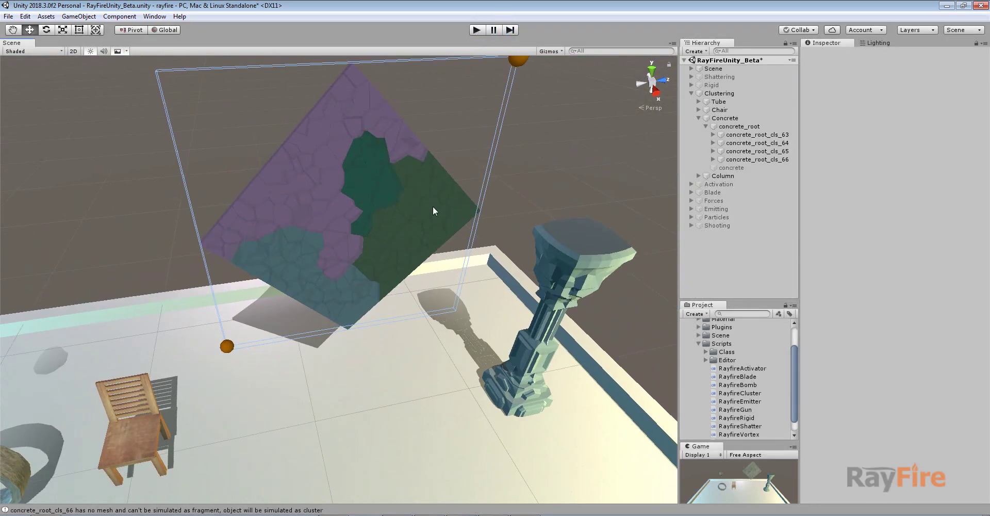
pyautogui.click(740, 126)
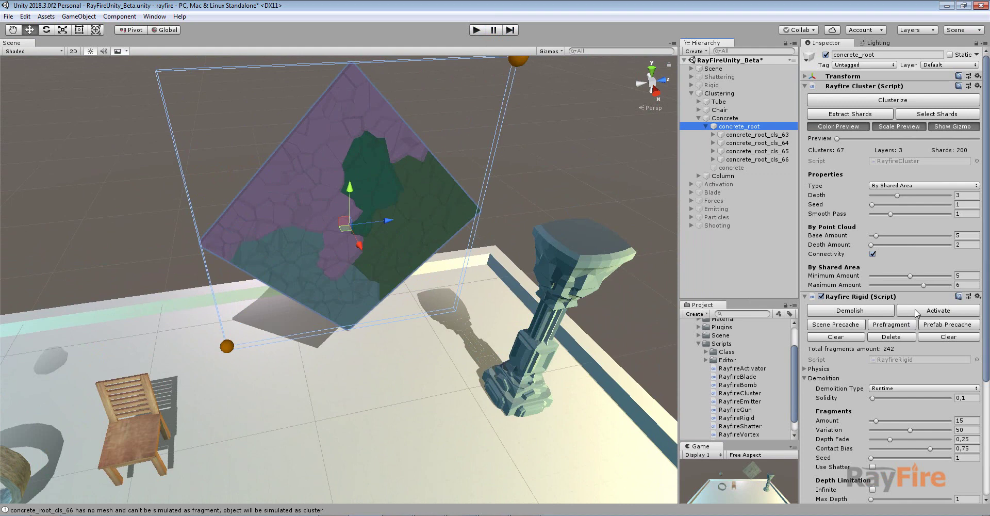
pyautogui.moveTo(911, 276); pyautogui.dragTo(887, 277)
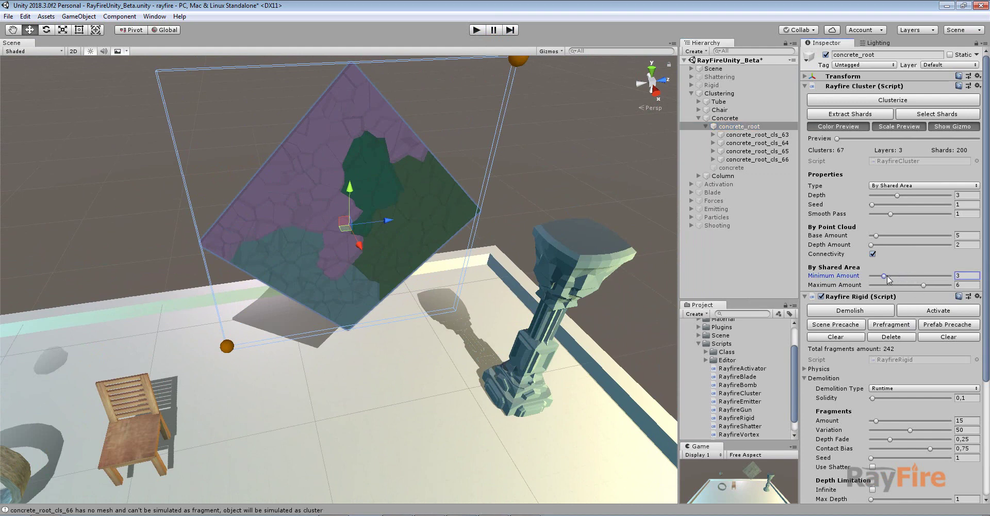
pyautogui.click(839, 100)
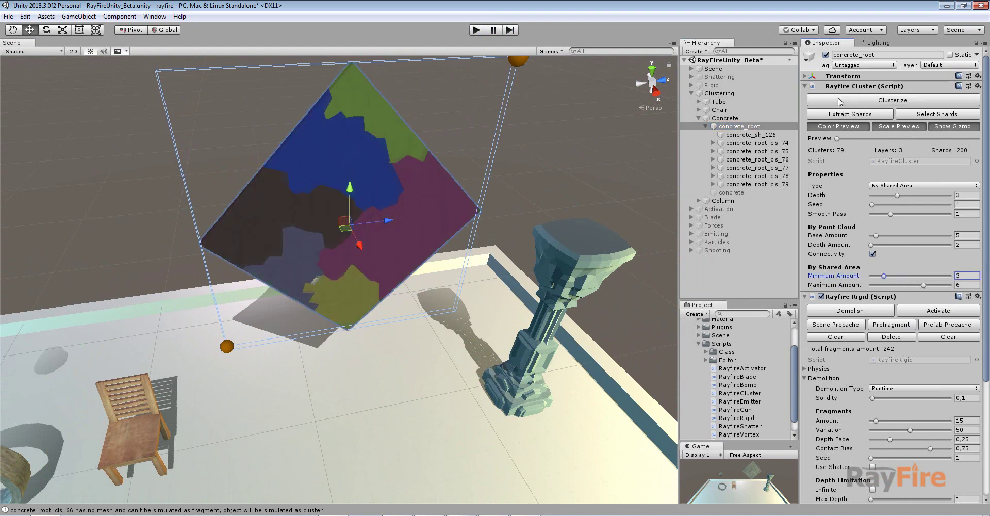
# - Clusterize concrete_root with a Minimum Amount of 2, and again with a Maximum Amount of 7
pyautogui.keyDown('alt'); pyautogui.moveTo(548, 251); pyautogui.dragTo(521, 243); pyautogui.keyUp('alt')
pyautogui.moveTo(883, 276); pyautogui.dragTo(872, 276)
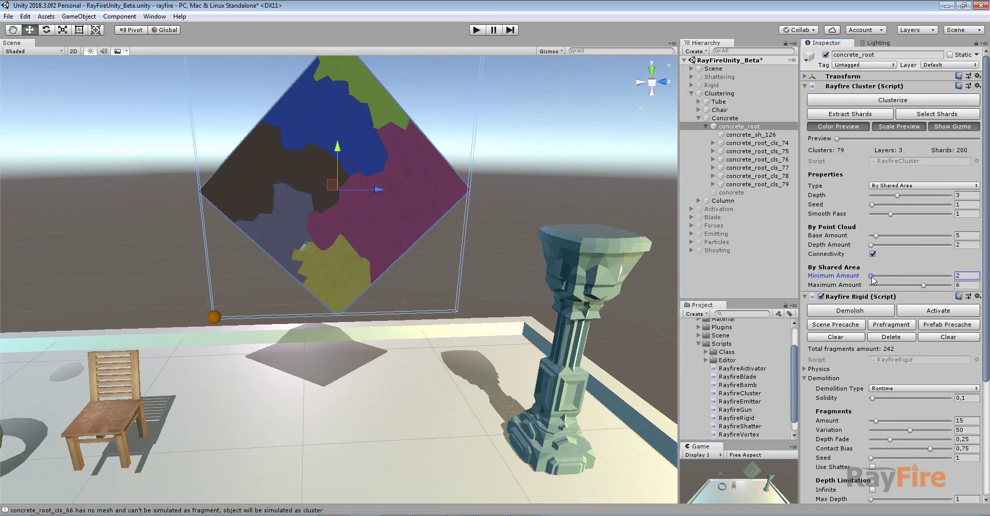
pyautogui.click(865, 104)
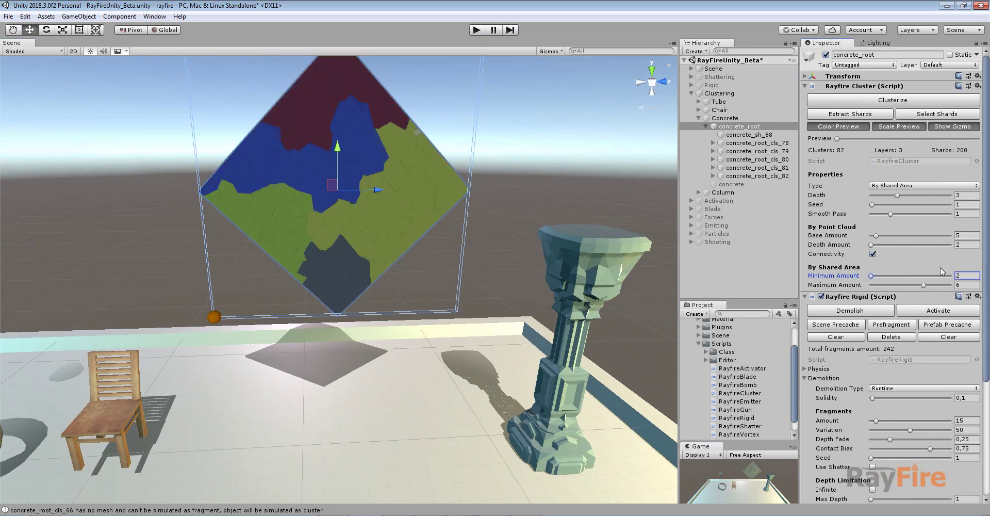
pyautogui.moveTo(924, 285); pyautogui.dragTo(937, 284)
pyautogui.click(885, 101)
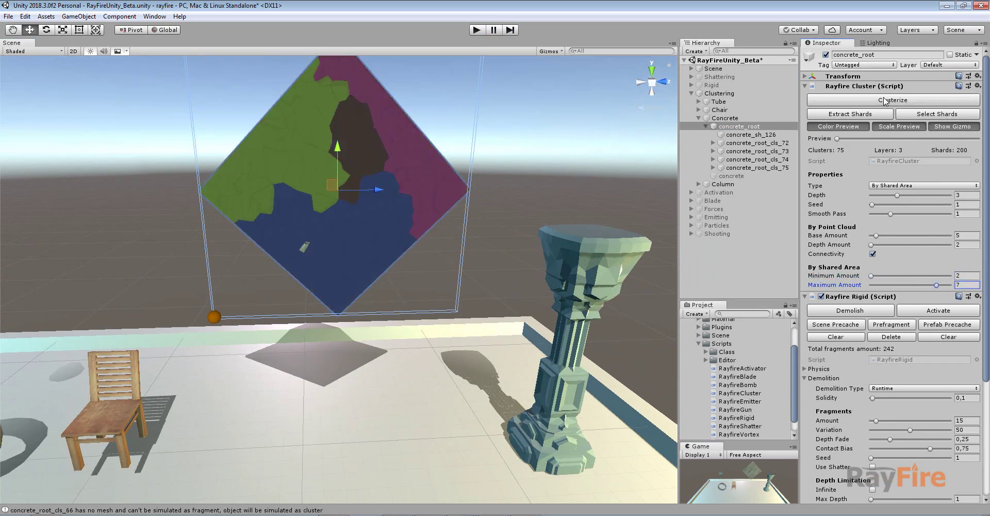
pyautogui.click(885, 100)
# - Clusterize concrete_root with Seed 4, and again with Seed 7
pyautogui.moveTo(871, 205); pyautogui.dragTo(872, 205)
pyautogui.click(874, 204)
pyautogui.click(868, 100)
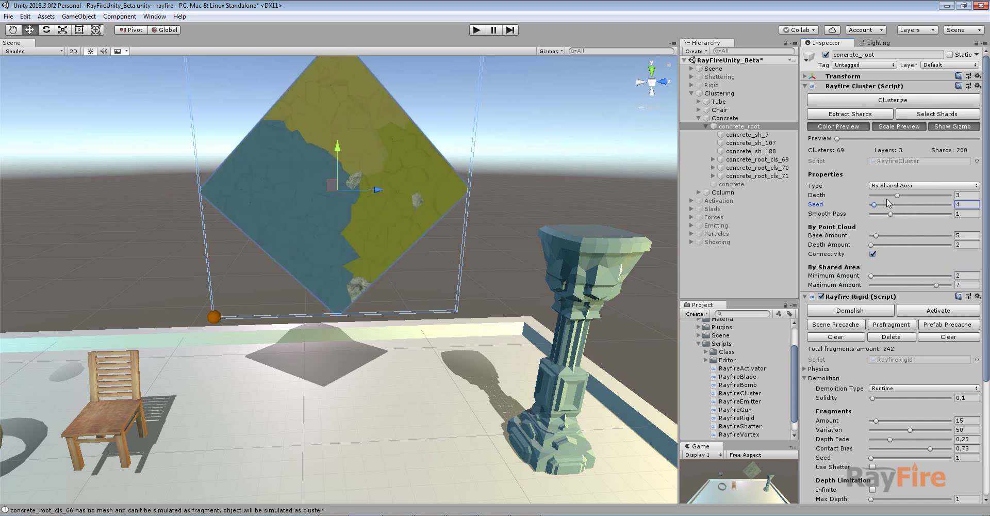
pyautogui.click(879, 101)
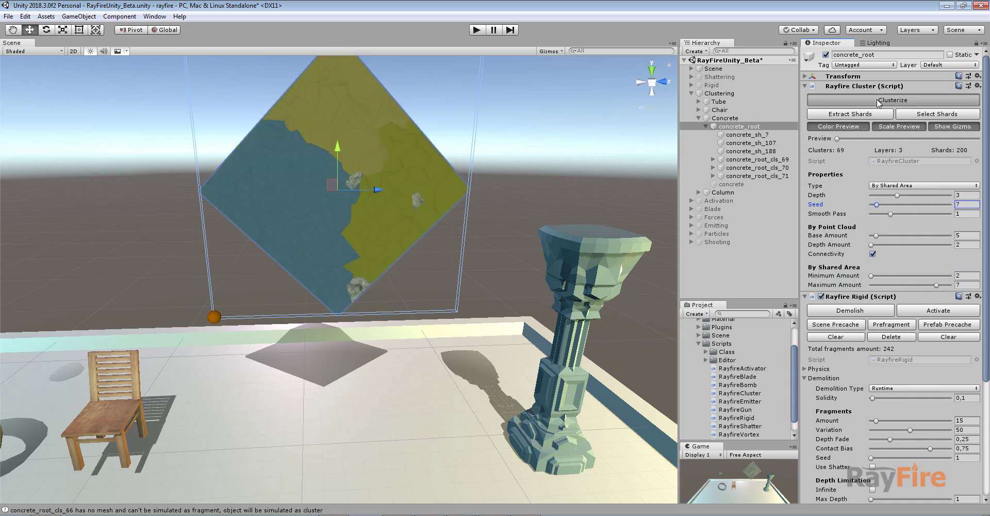
# - Clusterize concrete_root with a Minimum Amount of 5, and again with Minimum Amount 4 and Maximum Amount 5
pyautogui.click(907, 275)
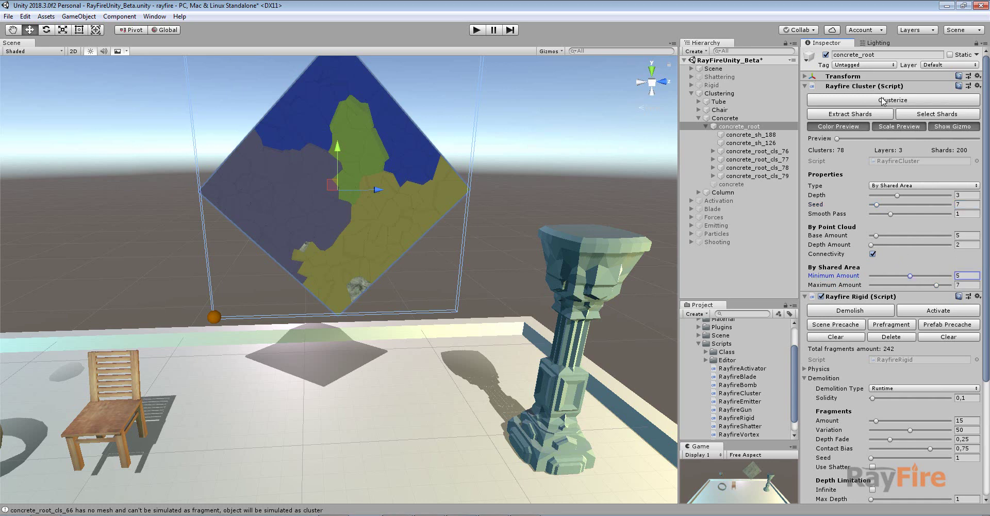
pyautogui.click(883, 101)
pyautogui.click(911, 284)
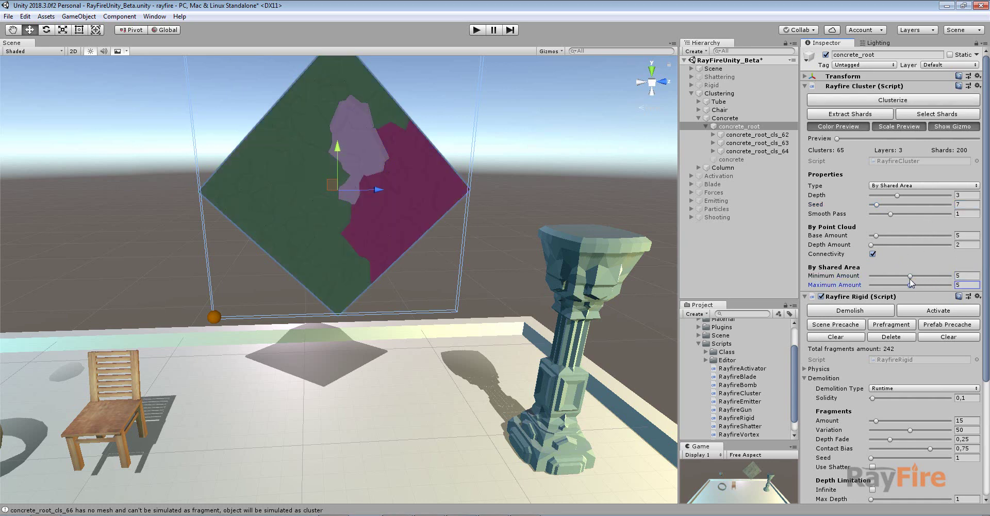
pyautogui.click(895, 276)
pyautogui.click(882, 104)
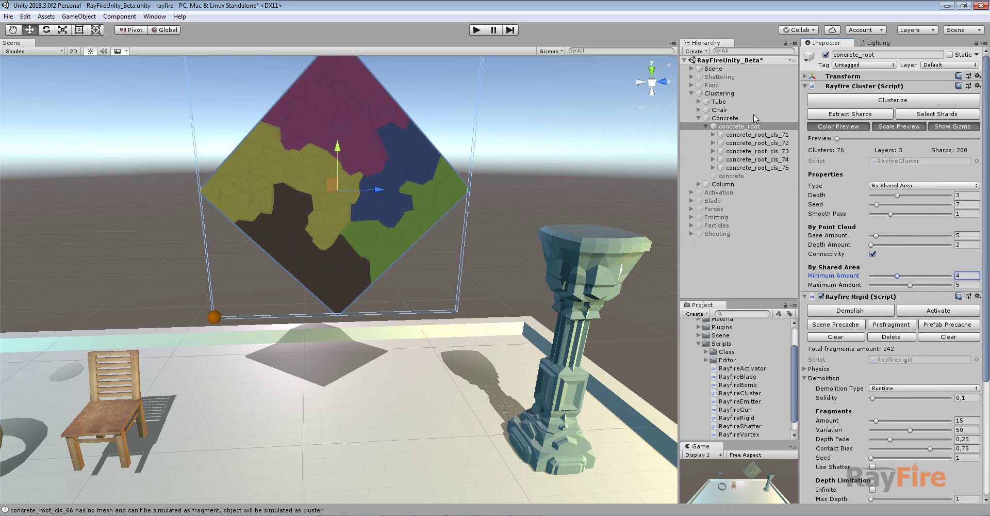
# - Run the simulation, examine the fallen concrete block's cracks and fragments up close, and stop play mode
pyautogui.click(477, 30)
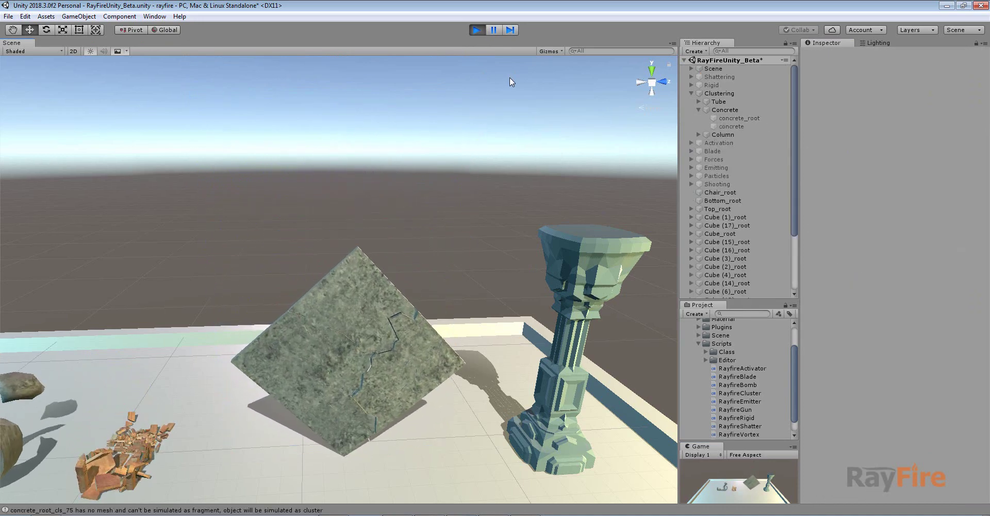
pyautogui.keyDown('alt'); pyautogui.moveTo(428, 204); pyautogui.dragTo(448, 194); pyautogui.keyUp('alt')
pyautogui.scroll(4, 443, 260)
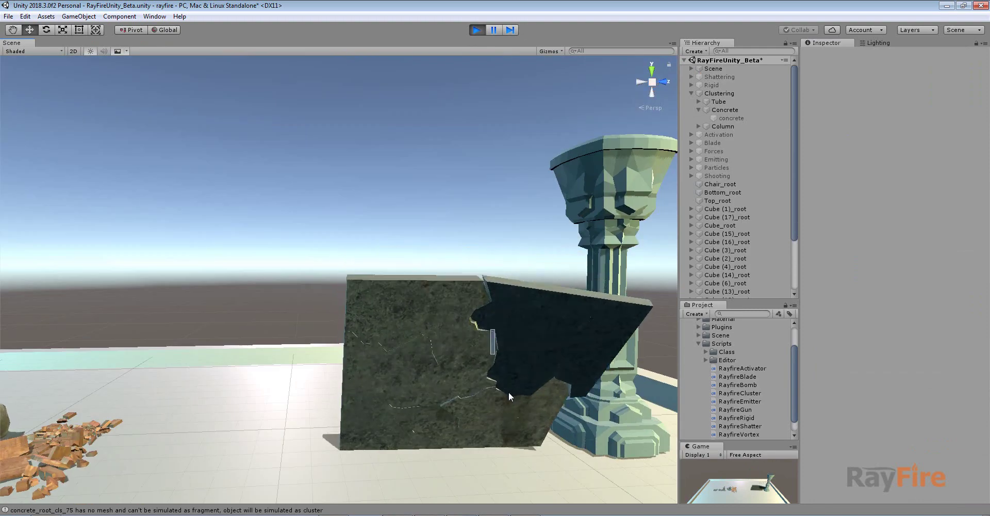
pyautogui.moveTo(509, 391); pyautogui.dragTo(582, 455)
pyautogui.click(496, 293)
pyautogui.moveTo(495, 295); pyautogui.dragTo(343, 230, button='right')
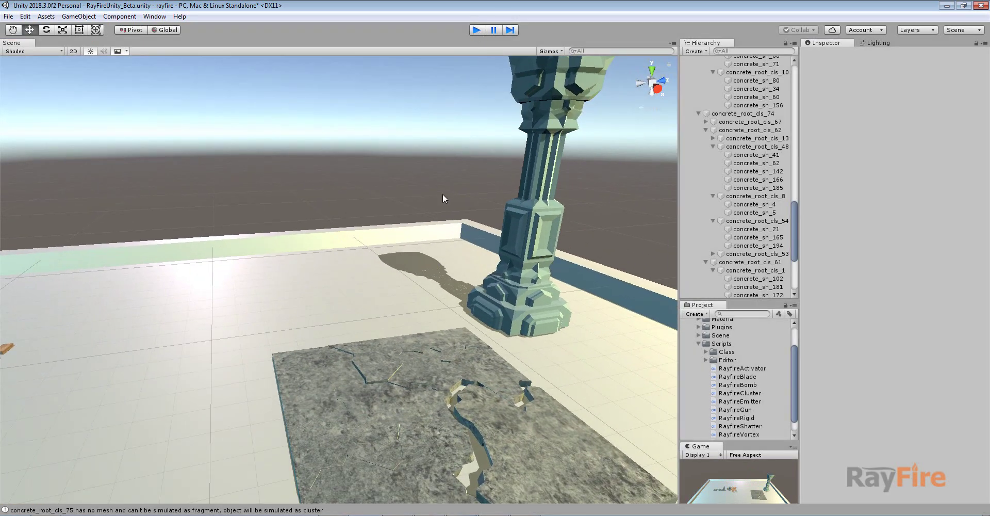
# - Reselect concrete_root and set the Max Depth of its Rayfire Rigid demolition to 3
pyautogui.scroll(-3, 437, 183)
pyautogui.moveTo(344, 183); pyautogui.dragTo(330, 392, button='middle')
pyautogui.click(400, 65)
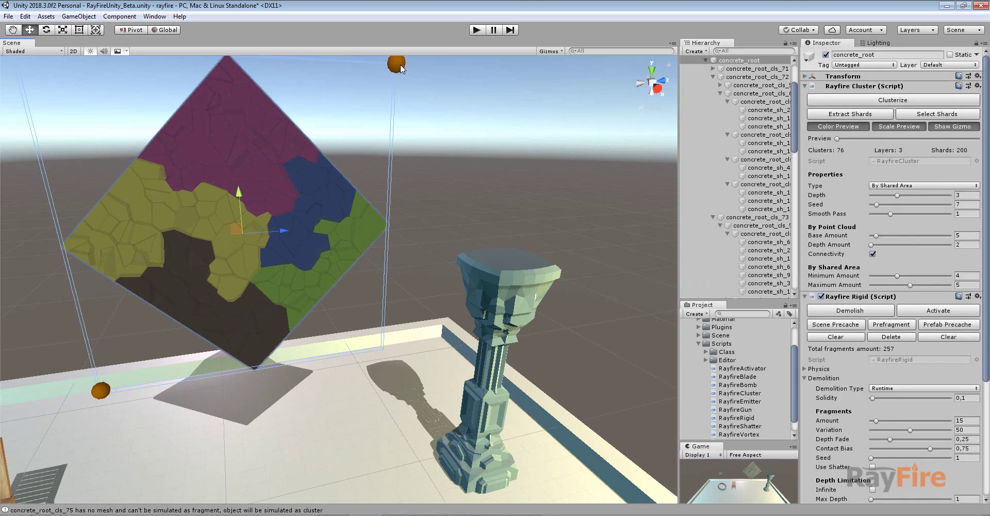
pyautogui.scroll(-5, 917, 420)
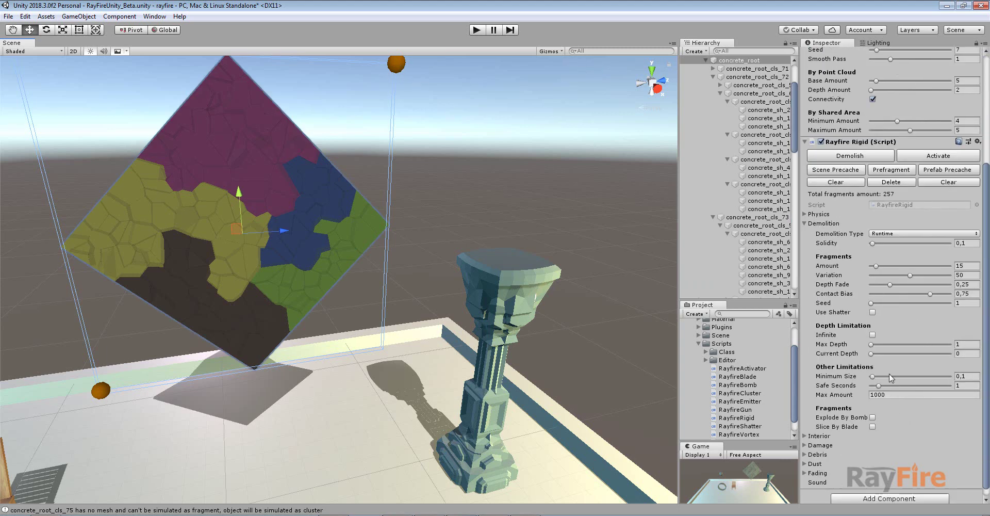
pyautogui.click(878, 344)
# - Scrub the cluster preview of concrete_root and turn off its Color Preview
pyautogui.scroll(-4, 393, 243)
pyautogui.moveTo(362, 148); pyautogui.dragTo(398, 199, button='middle')
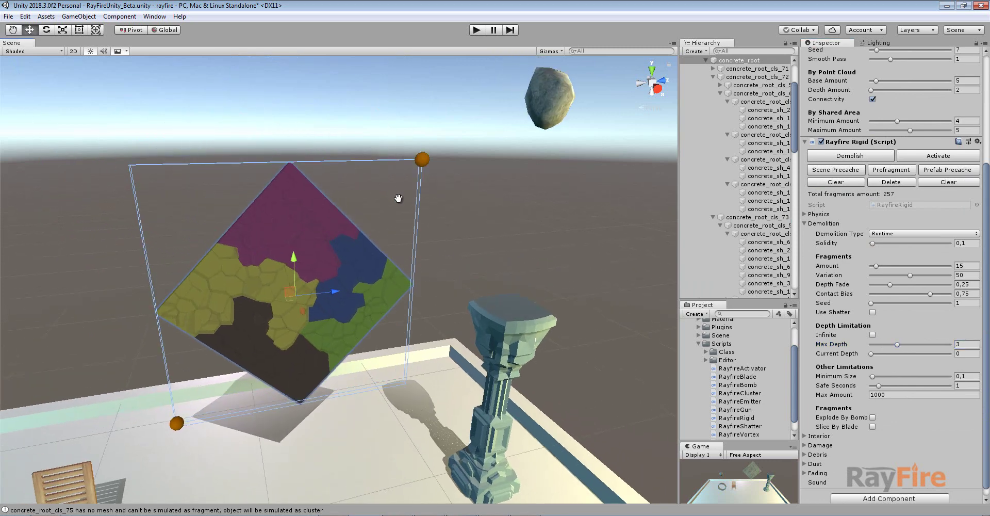
pyautogui.scroll(5, 893, 135)
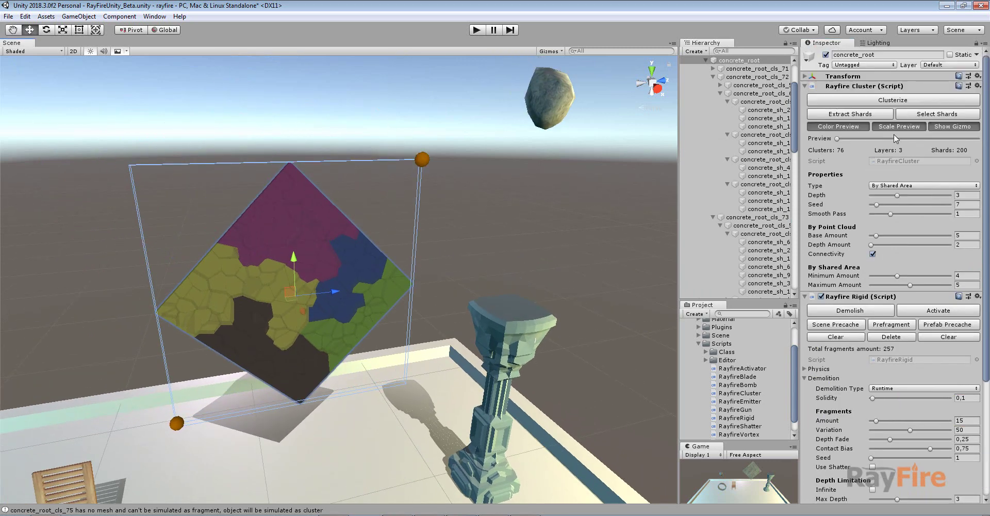
pyautogui.moveTo(845, 138)
pyautogui.mouseDown()
pyautogui.moveTo(979, 135)
pyautogui.moveTo(837, 138)
pyautogui.mouseUp()
pyautogui.click(839, 126)
pyautogui.click(900, 126)
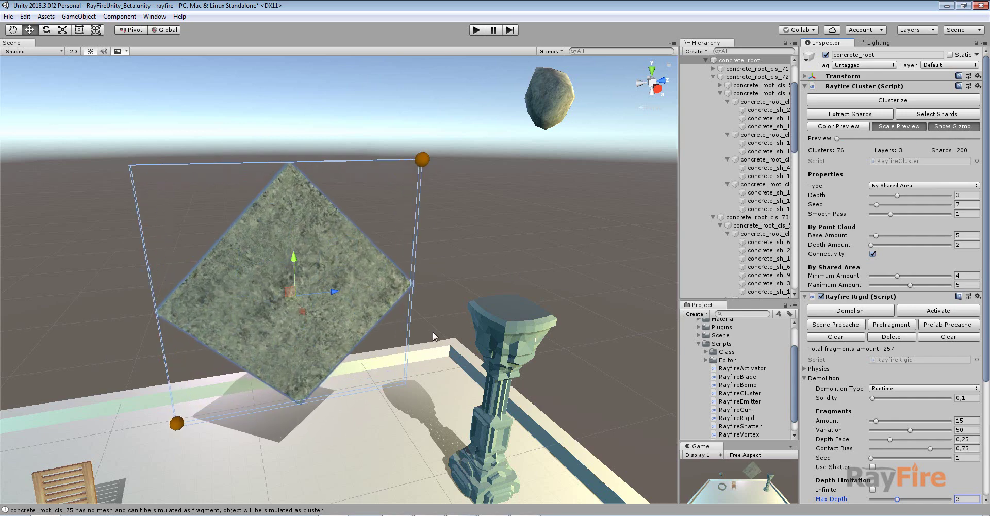
# - Run the simulation with the deeper demolition, examine the concrete debris from above, and stop play mode
pyautogui.moveTo(432, 332); pyautogui.dragTo(476, 206, button='middle')
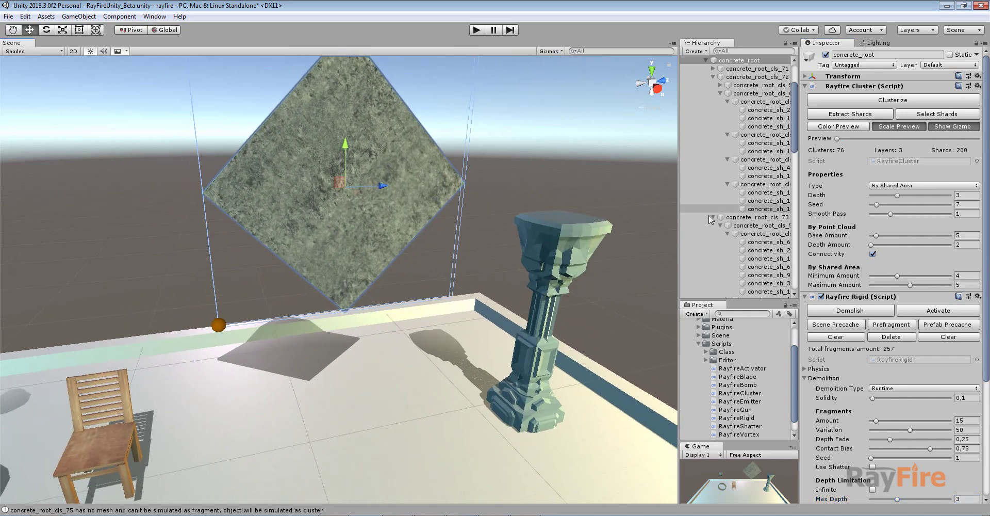
pyautogui.click(477, 30)
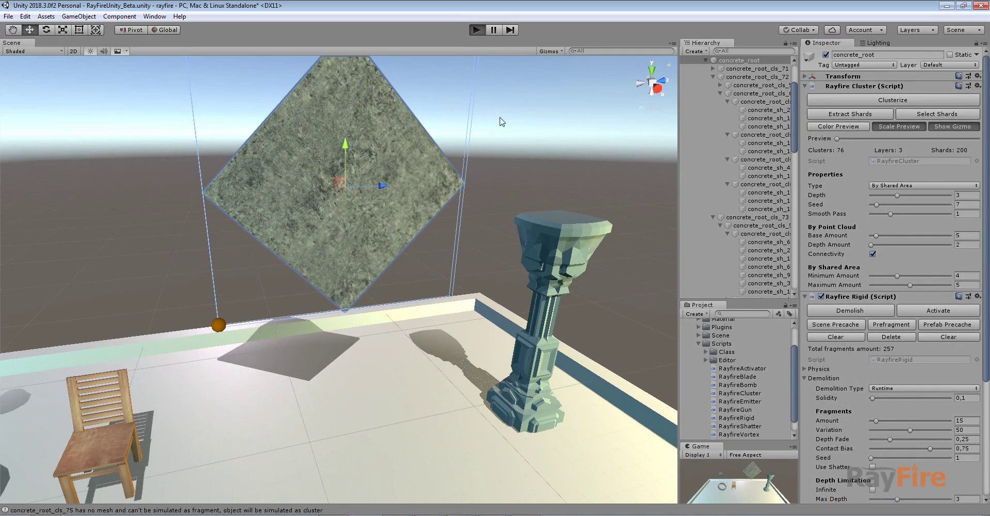
pyautogui.scroll(-3, 536, 113)
pyautogui.click(535, 114)
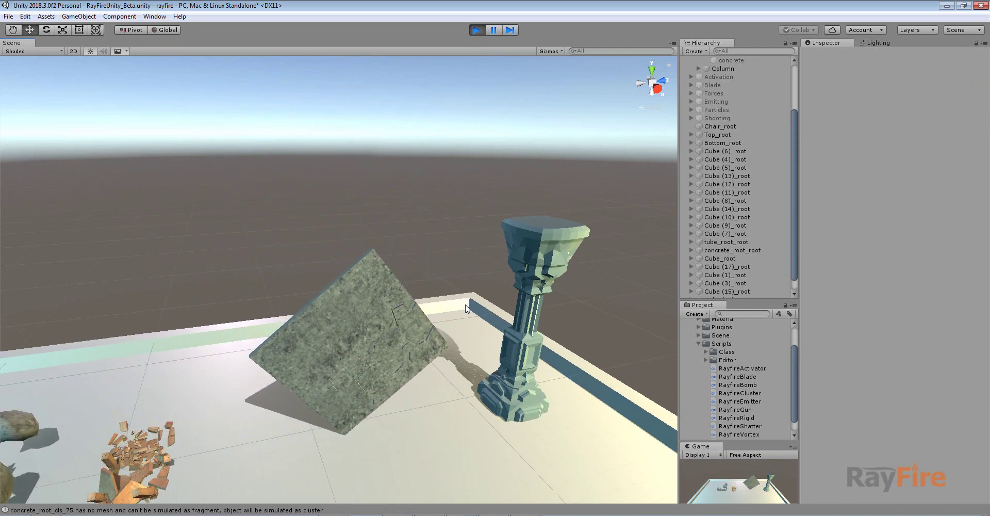
pyautogui.moveTo(444, 345); pyautogui.dragTo(438, 193, button='middle')
pyautogui.scroll(3, 438, 194)
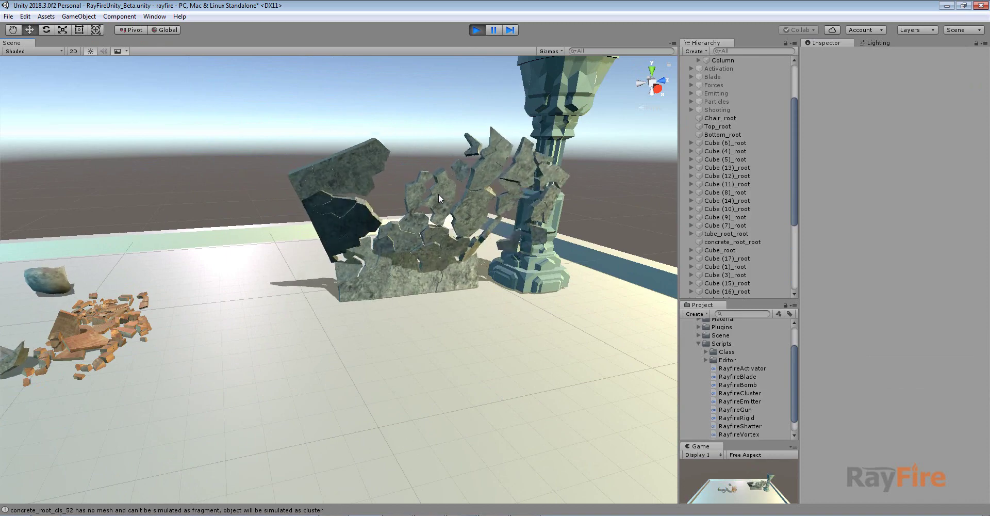
pyautogui.keyDown('alt'); pyautogui.moveTo(431, 146); pyautogui.dragTo(431, 252); pyautogui.keyUp('alt')
pyautogui.moveTo(431, 253); pyautogui.dragTo(366, 279, button='middle')
pyautogui.click(474, 28)
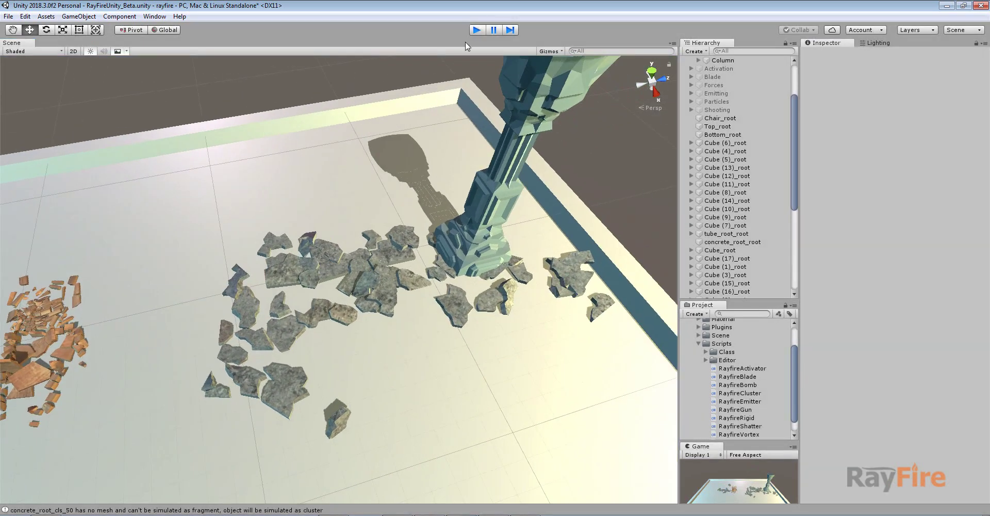
# - Set the Safe Seconds limit of concrete_root's Rayfire Rigid demolition to 2
pyautogui.keyDown('alt'); pyautogui.moveTo(385, 174); pyautogui.dragTo(401, 58); pyautogui.keyUp('alt')
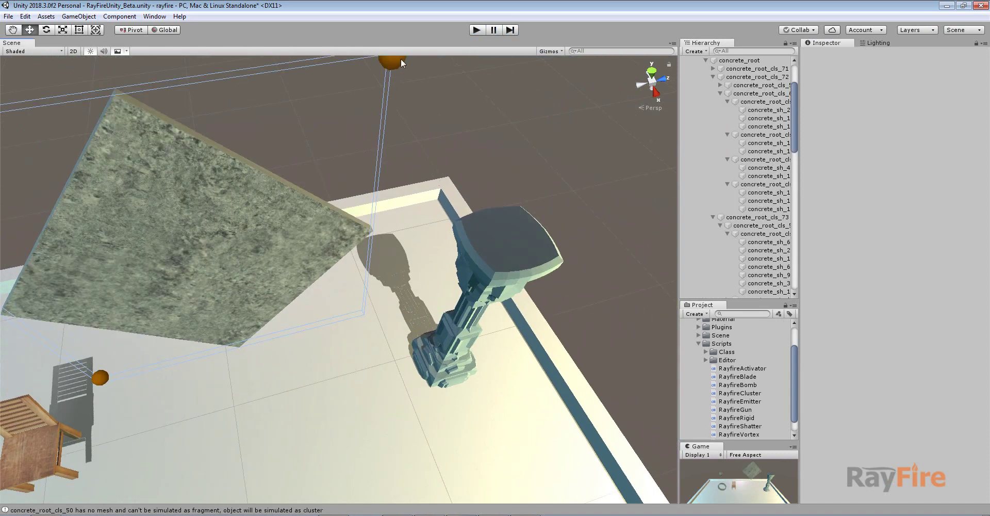
pyautogui.scroll(-5, 955, 449)
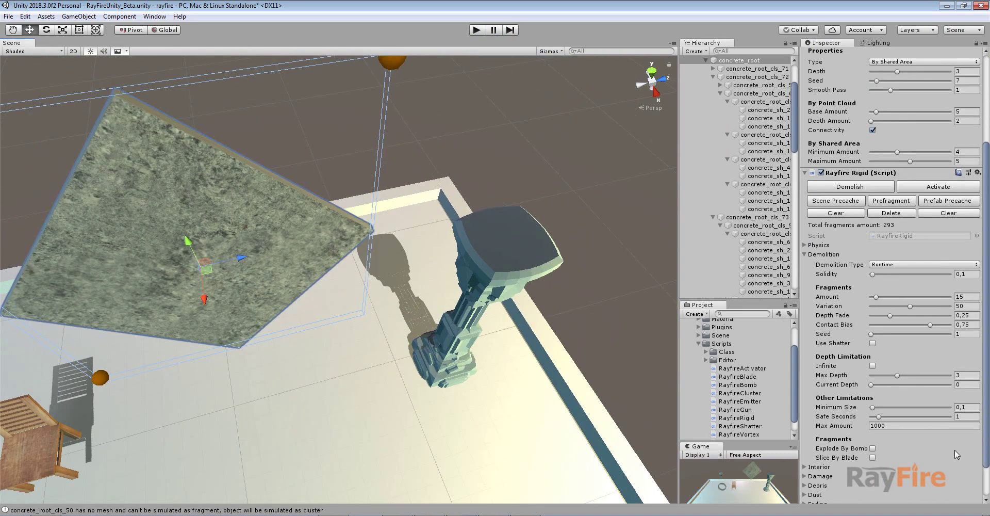
pyautogui.click(962, 416)
pyautogui.write('2')
pyautogui.keyDown('alt'); pyautogui.moveTo(253, 298); pyautogui.dragTo(303, 289); pyautogui.keyUp('alt')
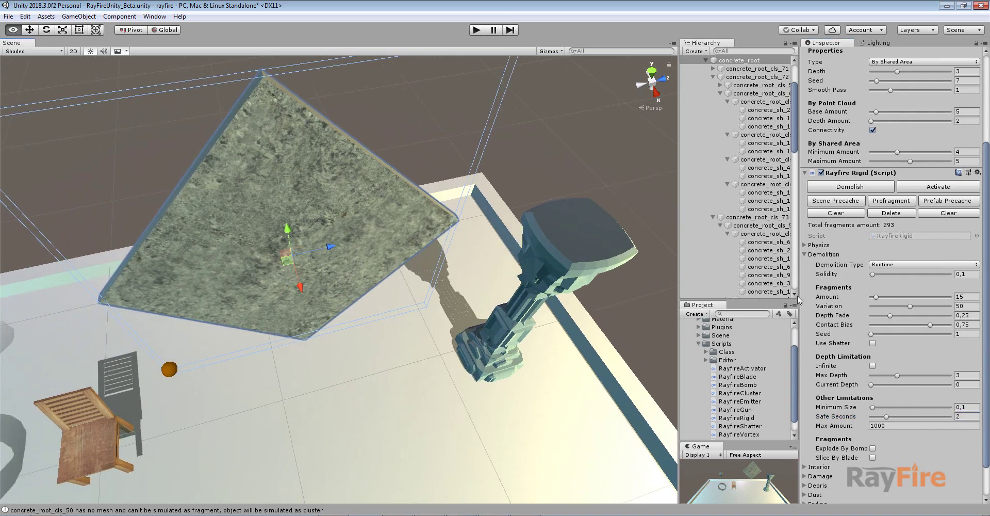
# - Raise concrete_root much higher above the floor for a longer fall
pyautogui.keyDown('alt'); pyautogui.moveTo(365, 387); pyautogui.dragTo(378, 197); pyautogui.keyUp('alt')
pyautogui.moveTo(378, 197); pyautogui.dragTo(395, 268, button='middle')
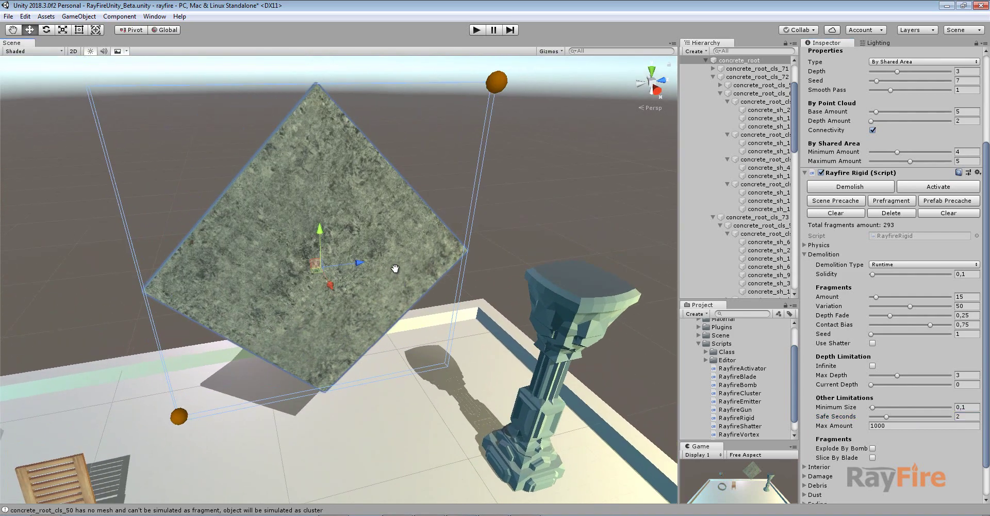
pyautogui.scroll(-1, 395, 268)
pyautogui.scroll(-2, 395, 267)
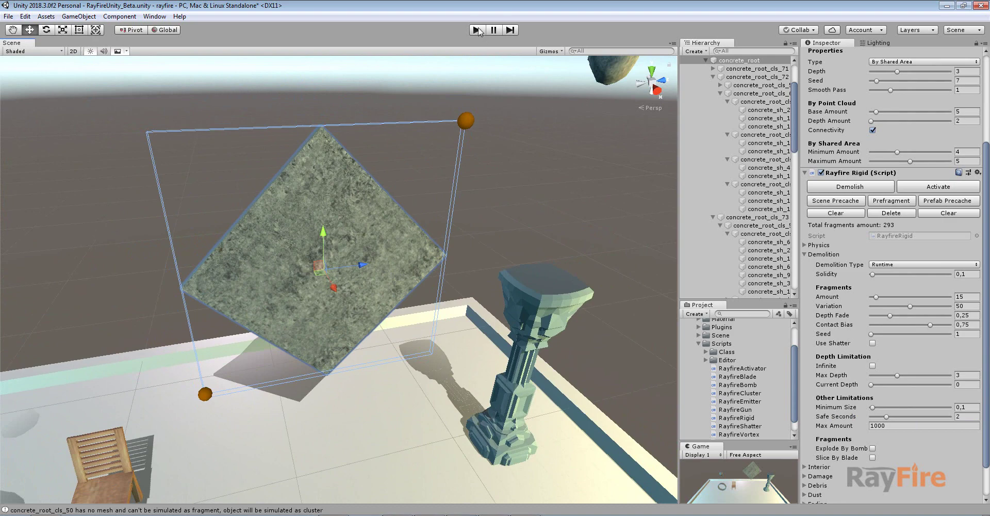
pyautogui.scroll(-3, 468, 146)
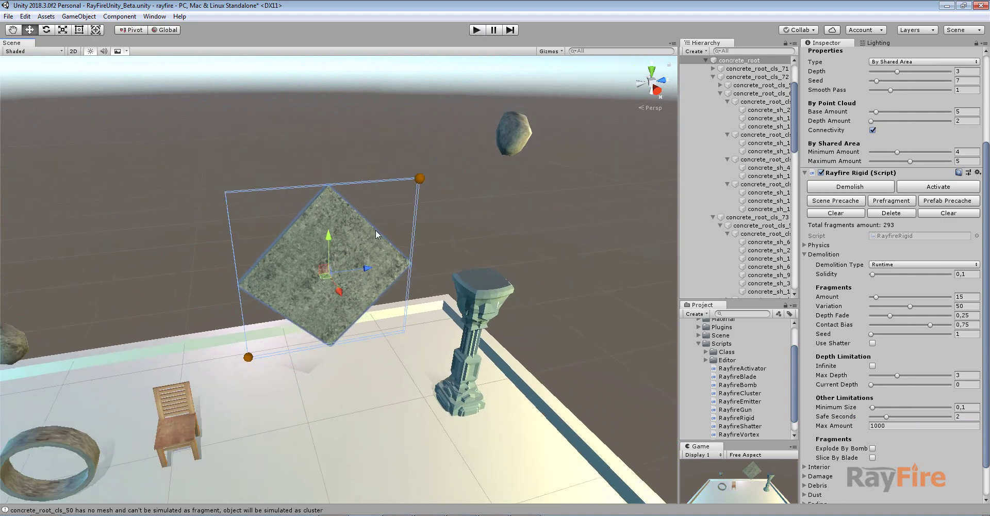
pyautogui.moveTo(327, 252); pyautogui.dragTo(327, 118)
# - Start the simulation and examine the concrete debris left on the floor after the fall
pyautogui.click(477, 30)
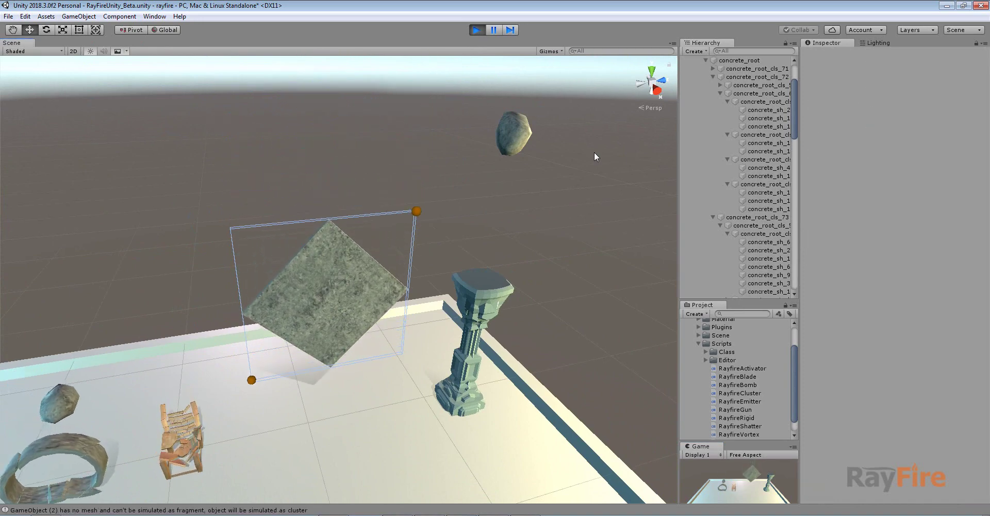
pyautogui.moveTo(503, 330); pyautogui.dragTo(462, 190, button='middle')
pyautogui.scroll(3, 463, 191)
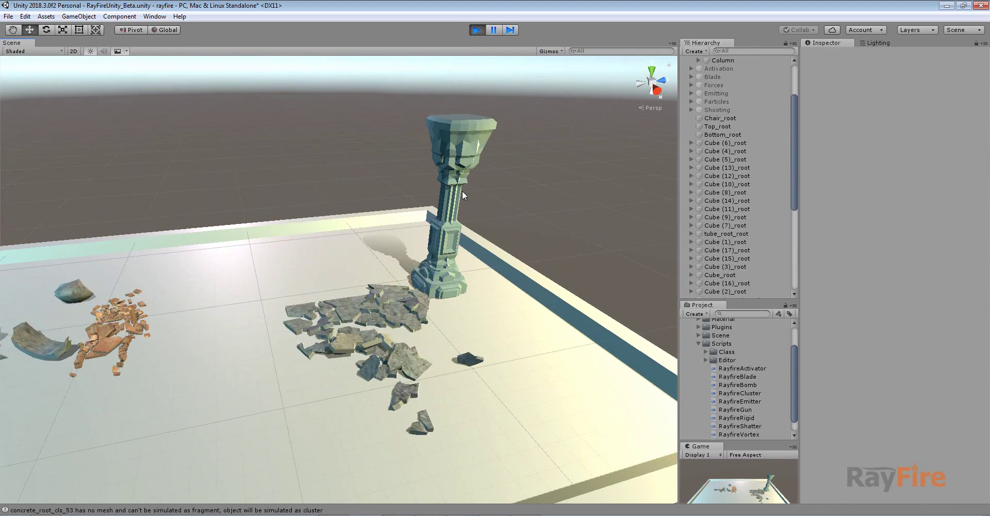
# - Pick a shard in the concrete debris and examine the Rayfire Rigid settings of its parent cluster, concrete_root_cls_18
pyautogui.click(342, 357)
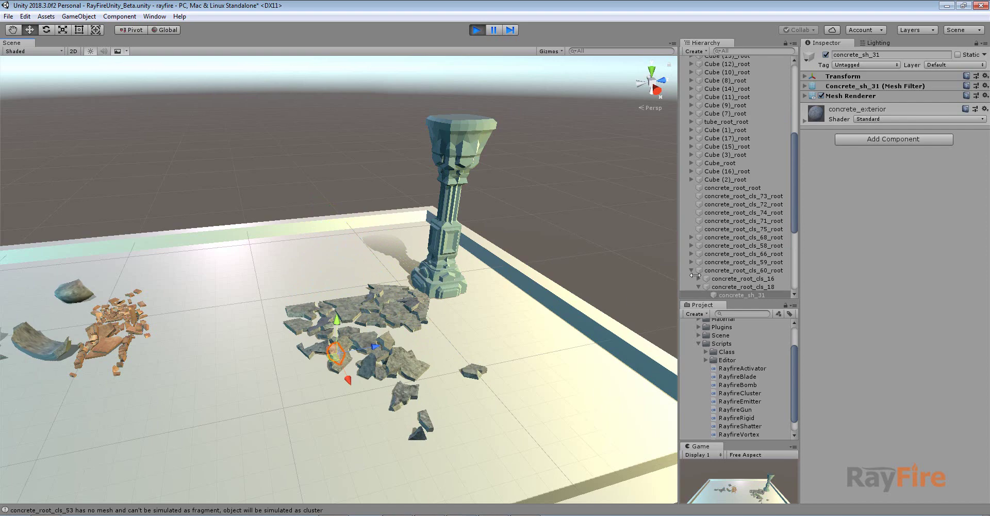
pyautogui.scroll(-3, 750, 280)
pyautogui.click(735, 256)
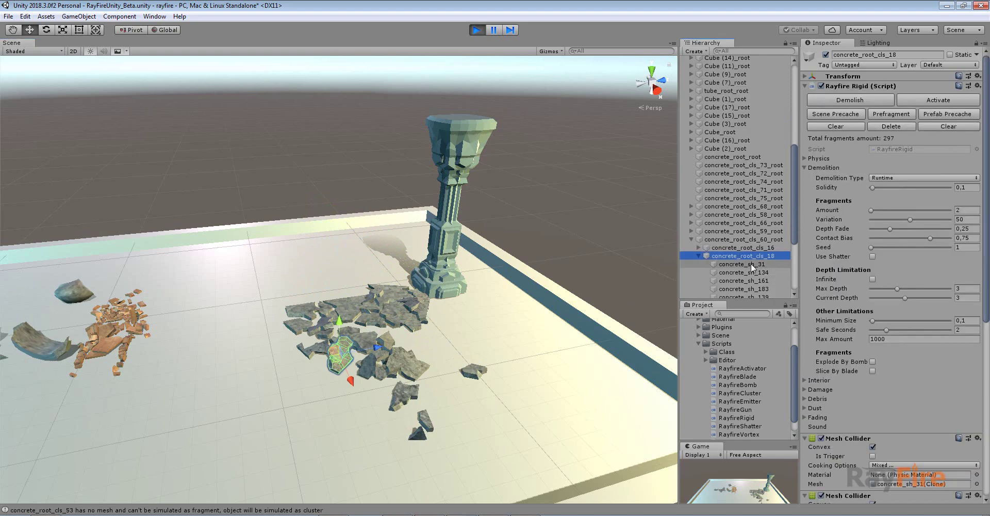
# - Set the Max Depth of concrete_root_cls_18 to 4, then lift the cluster and drop it onto the floor
pyautogui.press('f')
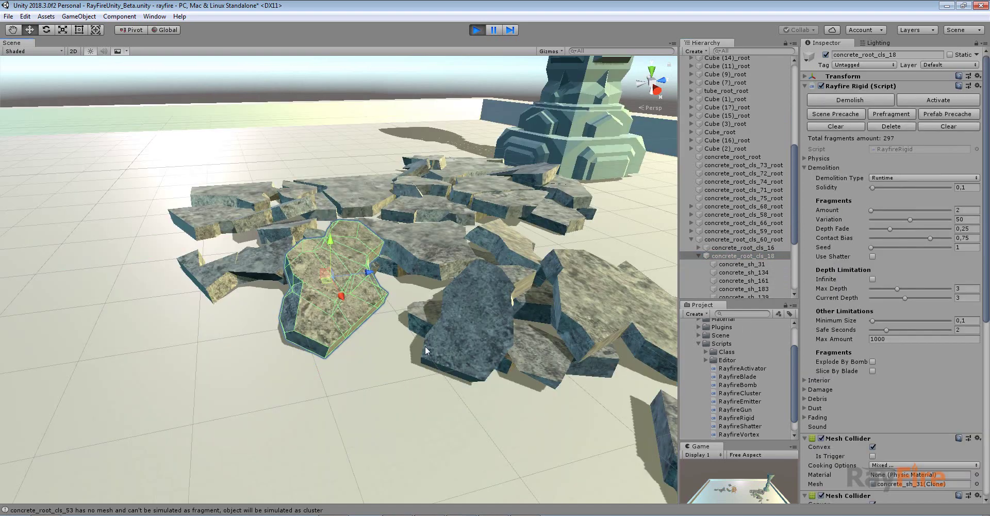
pyautogui.keyDown('alt'); pyautogui.moveTo(393, 257); pyautogui.dragTo(356, 302); pyautogui.keyUp('alt')
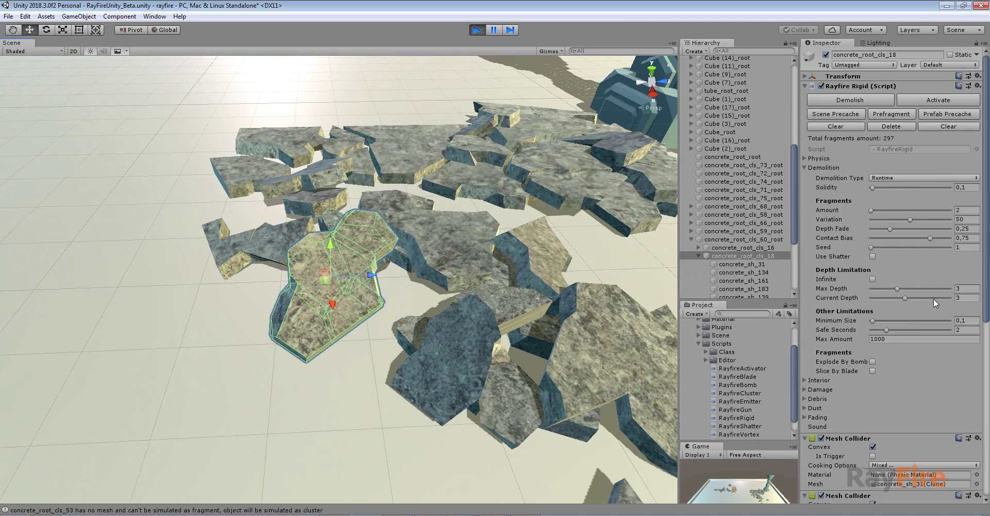
pyautogui.click(899, 289)
pyautogui.moveTo(323, 275); pyautogui.dragTo(246, 128)
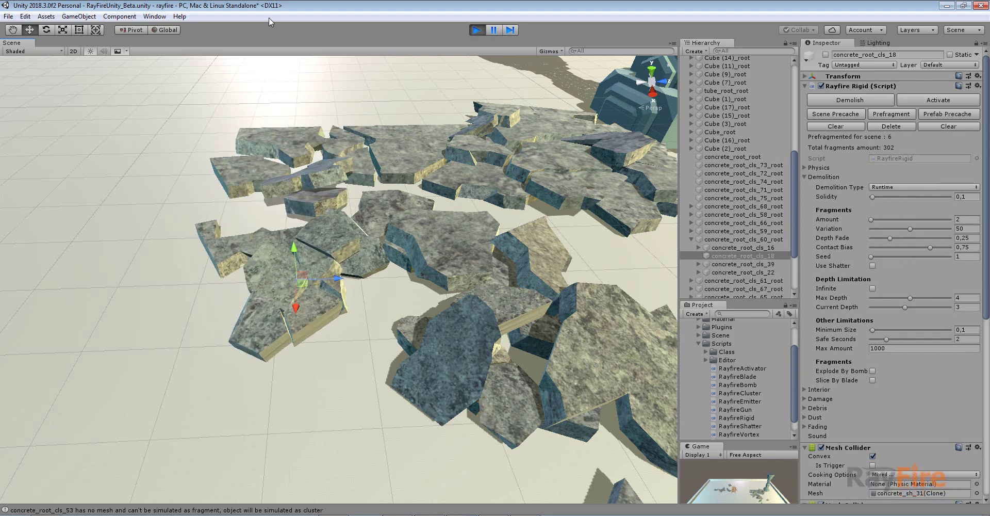
# - Select the cluster concrete_root_cls_30 through one of its shards and repeatedly lift and drop it at its current depth limit
pyautogui.click(456, 366)
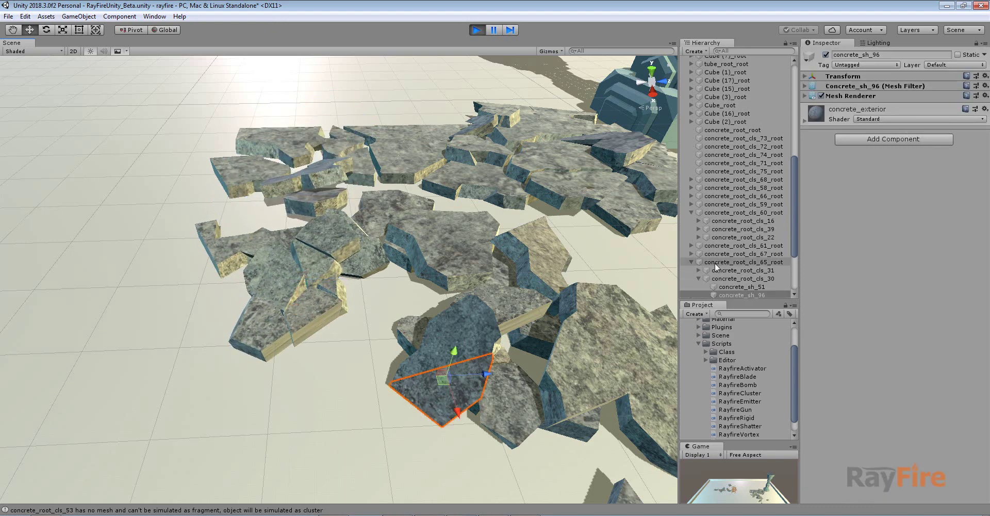
pyautogui.click(722, 280)
pyautogui.moveTo(467, 382); pyautogui.dragTo(434, 295, button='middle')
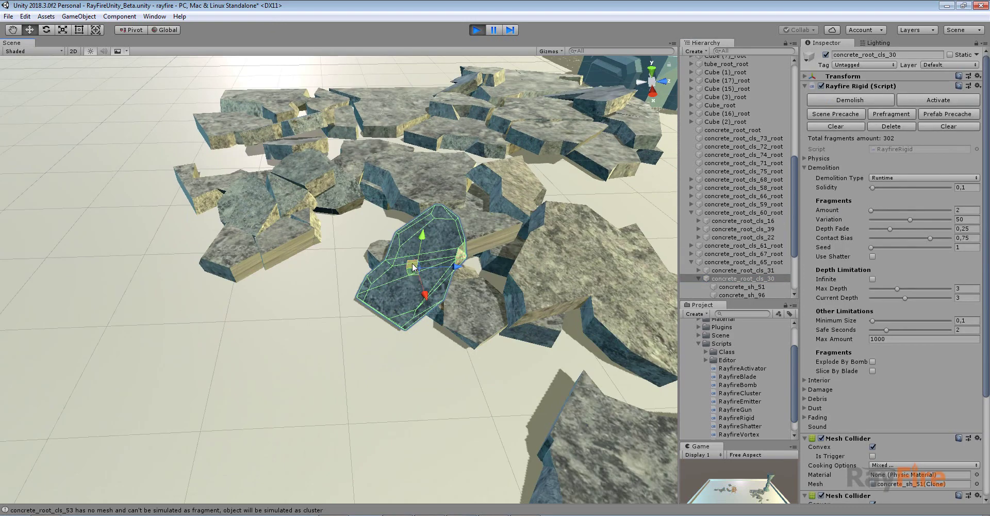
pyautogui.moveTo(412, 269); pyautogui.dragTo(212, 126)
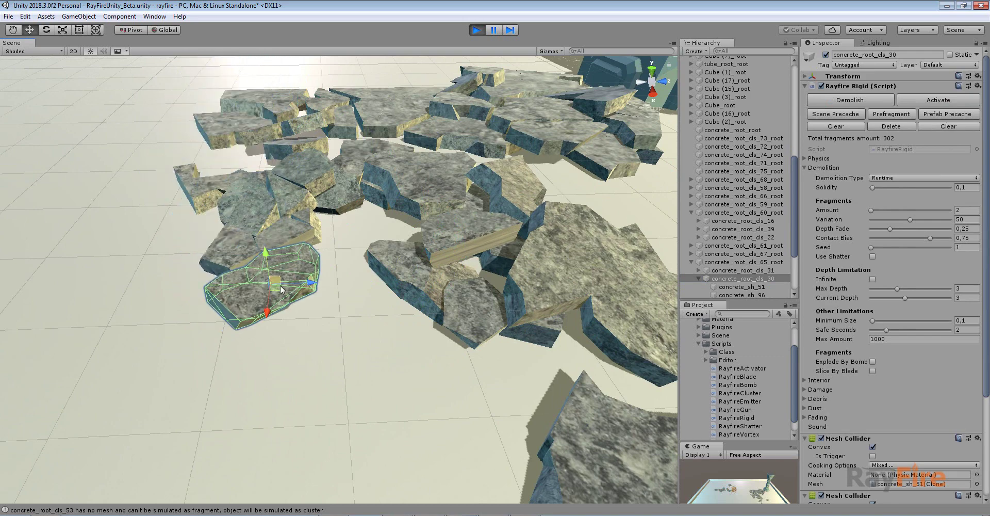
pyautogui.moveTo(279, 275); pyautogui.dragTo(289, 66)
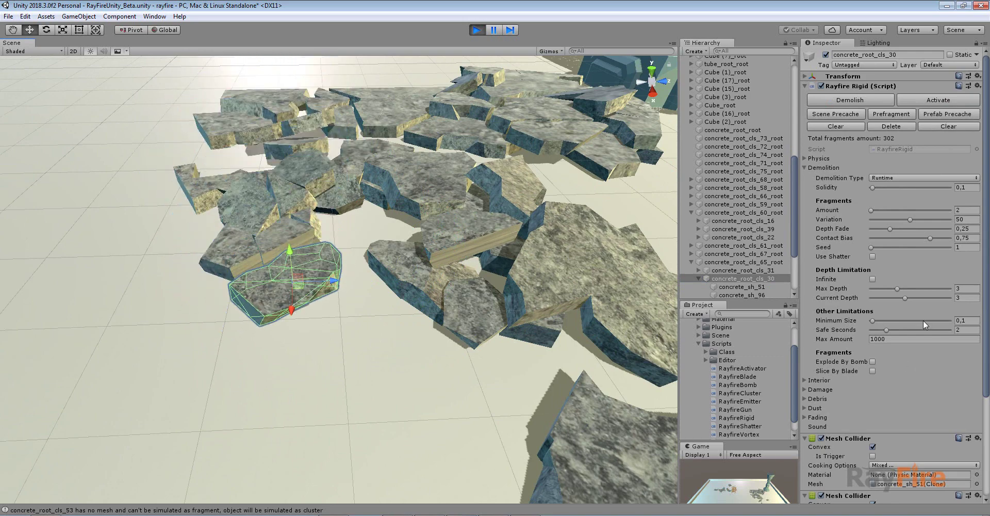
# - Raise the Max Depth limit of concrete_root_cls_30 and drop the cluster from a height again
pyautogui.moveTo(898, 289); pyautogui.dragTo(910, 288)
pyautogui.moveTo(299, 279); pyautogui.dragTo(396, 90)
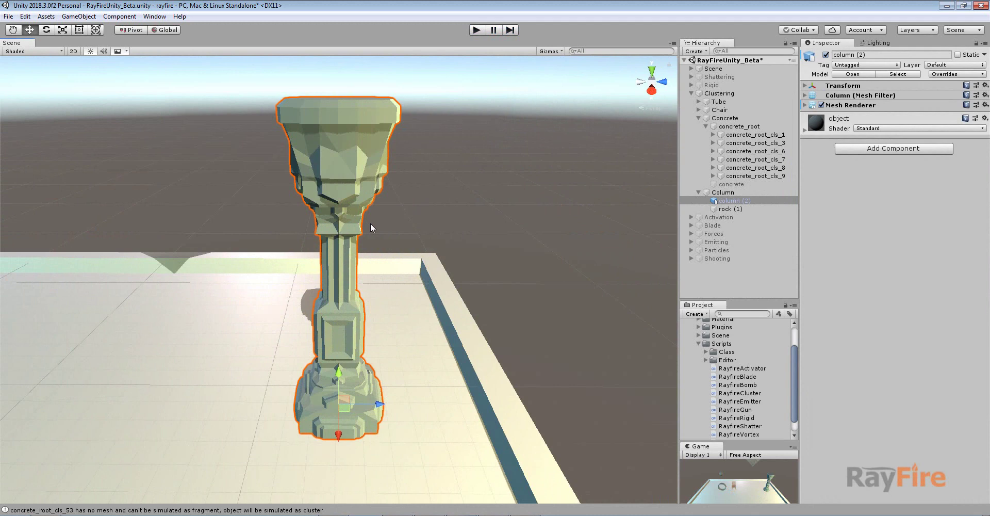
# - Collapse the Concrete group in the hierarchy and add a Rayfire Shatter component to column (2)
pyautogui.click(705, 127)
pyautogui.click(697, 123)
pyautogui.click(699, 119)
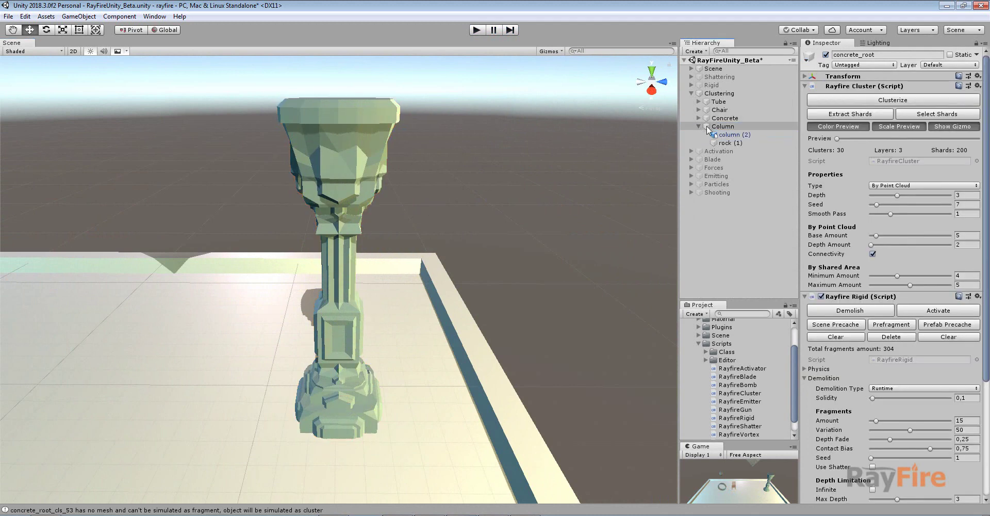
pyautogui.click(722, 134)
pyautogui.scroll(-3, 376, 160)
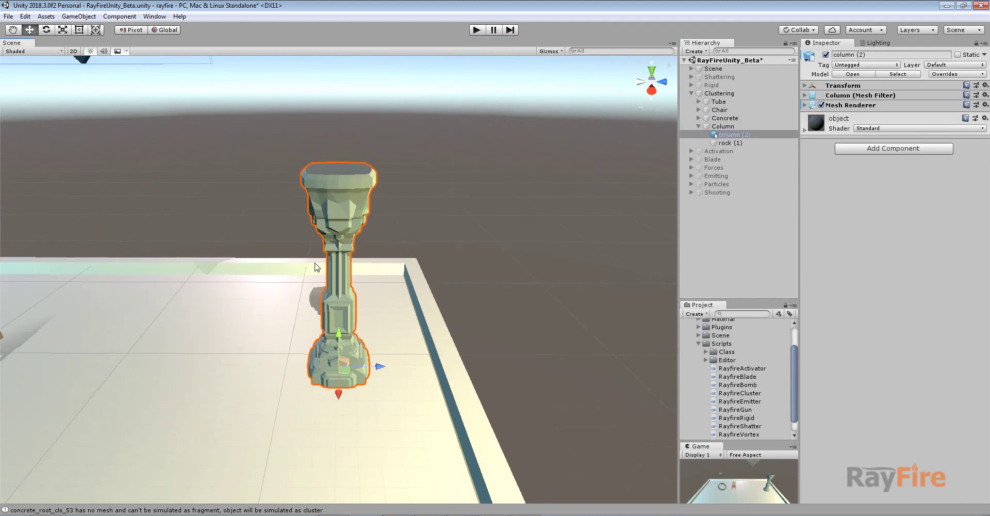
pyautogui.keyDown('alt'); pyautogui.moveTo(316, 265); pyautogui.dragTo(343, 288); pyautogui.keyUp('alt')
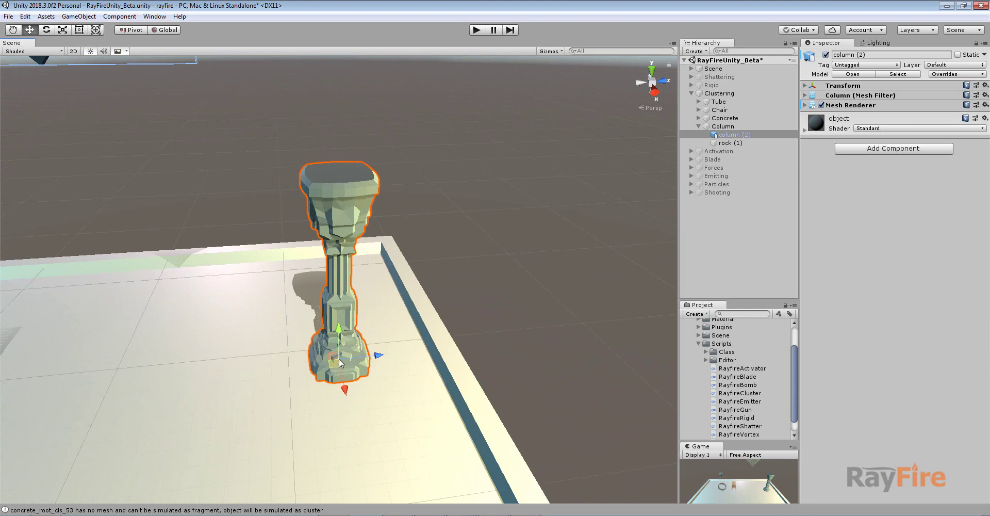
pyautogui.scroll(1, 352, 344)
pyautogui.scroll(-6, 351, 345)
pyautogui.scroll(7, 353, 338)
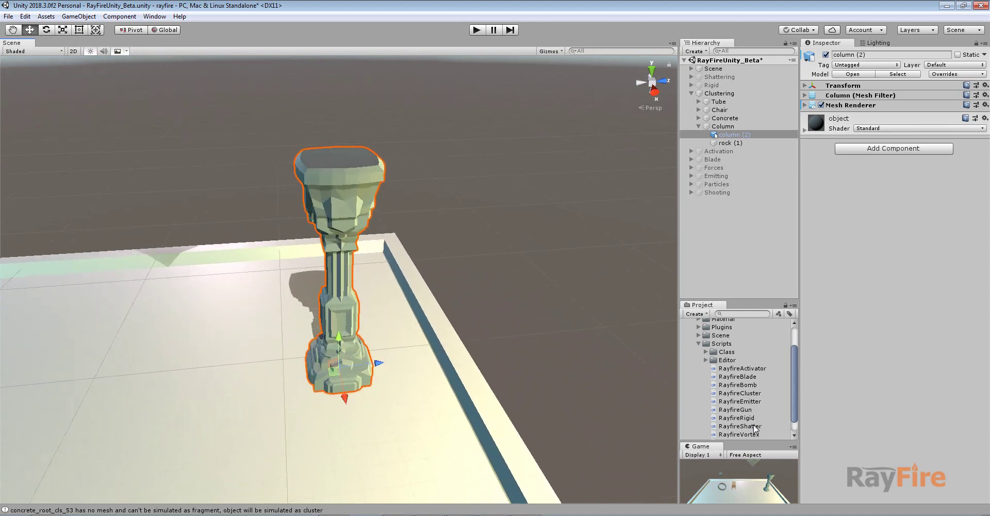
pyautogui.moveTo(754, 429); pyautogui.dragTo(898, 305)
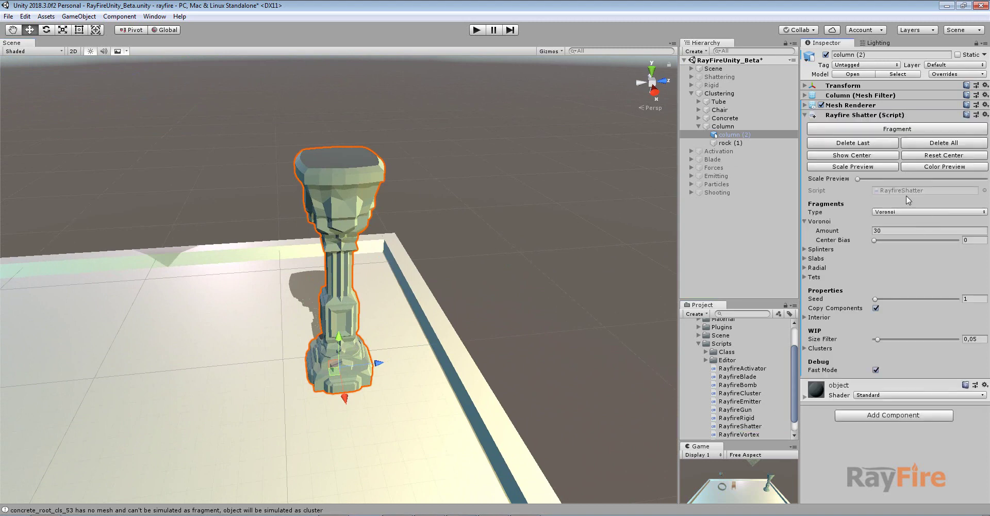
# - Change the Voronoi fragment amount in the Rayfire Shatter component and fragment column (2)
pyautogui.moveTo(834, 230); pyautogui.dragTo(913, 232)
pyautogui.click(892, 224)
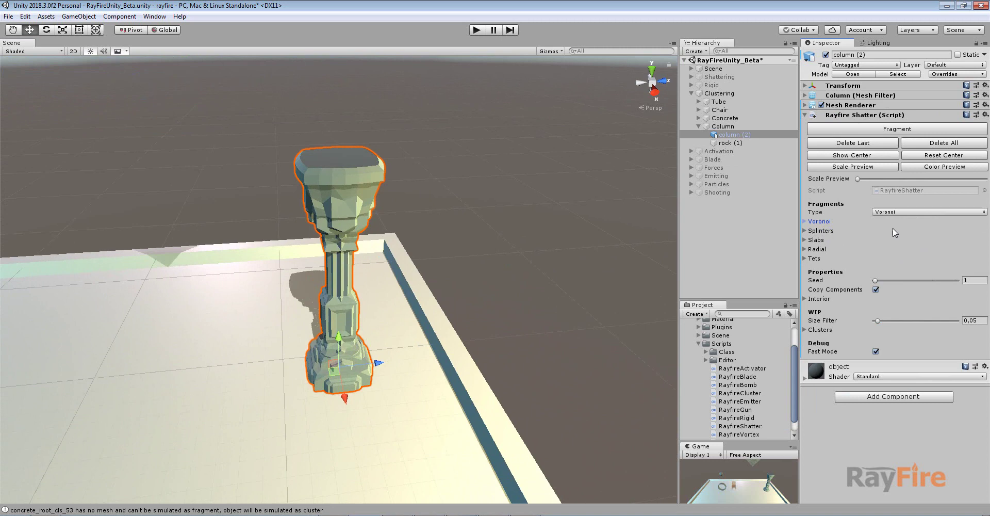
pyautogui.click(858, 127)
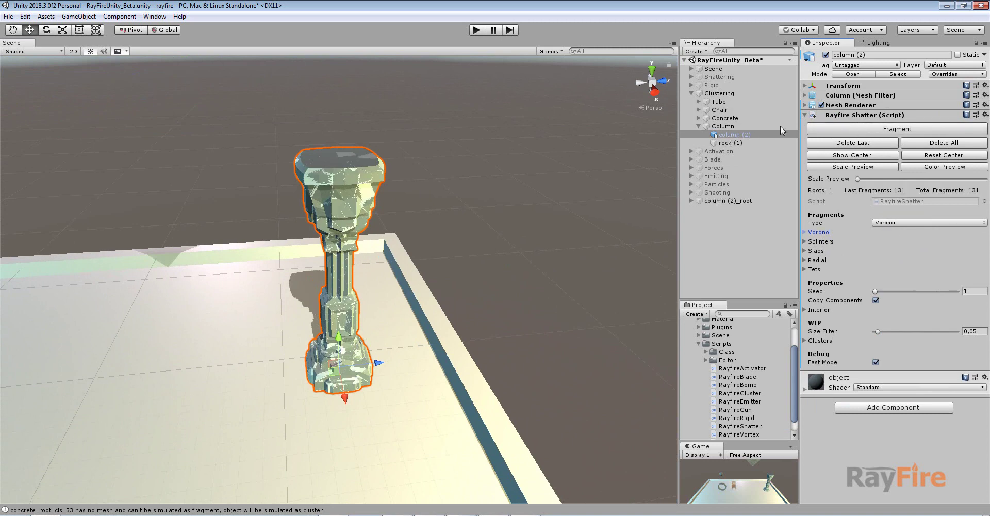
# - Deactivate the original column (2) and move column (2)_root into the Column group
pyautogui.click(825, 54)
pyautogui.click(722, 200)
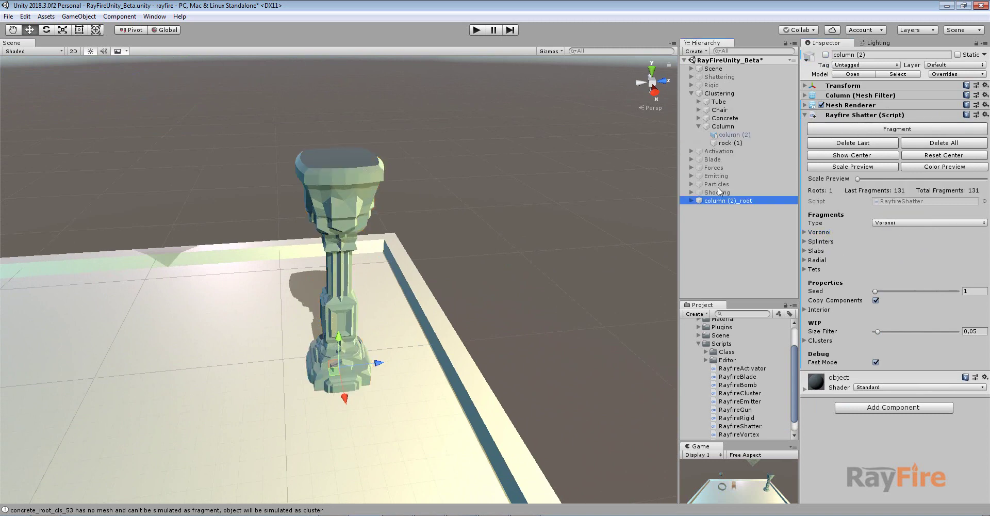
pyautogui.moveTo(721, 192); pyautogui.dragTo(731, 130)
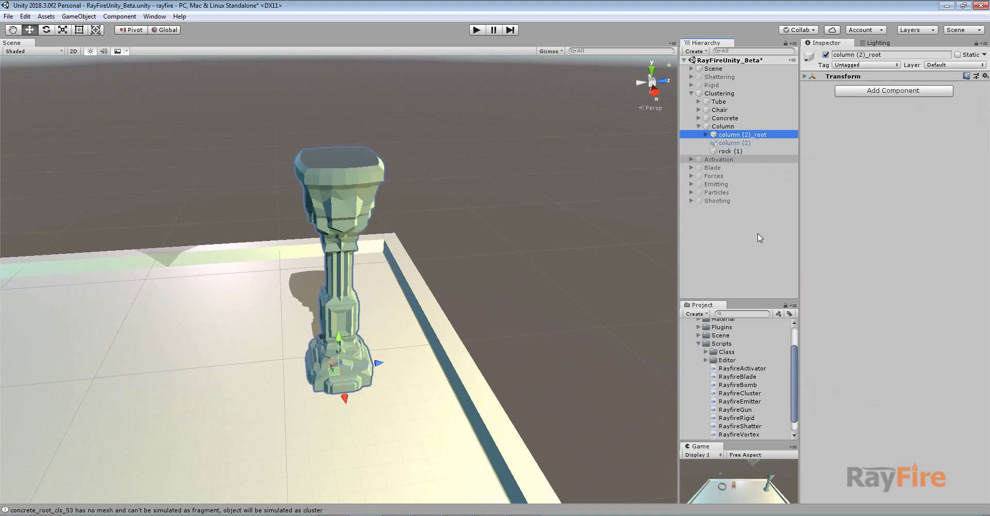
# - Add a Rayfire Cluster component to column (2)_root and shift the fragmented column inward from the platform's edge
pyautogui.moveTo(740, 393); pyautogui.dragTo(909, 282)
pyautogui.moveTo(366, 366); pyautogui.dragTo(281, 373)
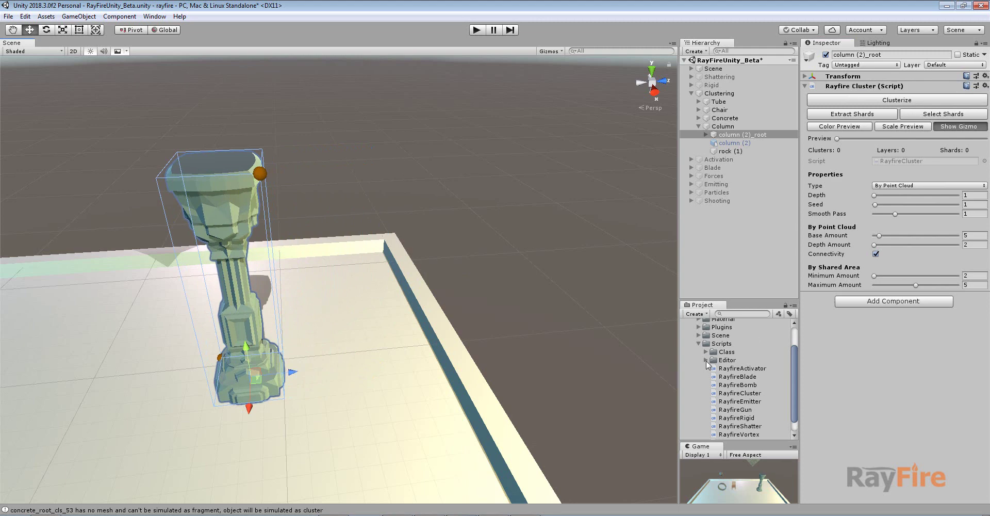
# - Set the cluster type to By Shared Area with a Depth of 2 and clusterize the column
pyautogui.click(899, 187)
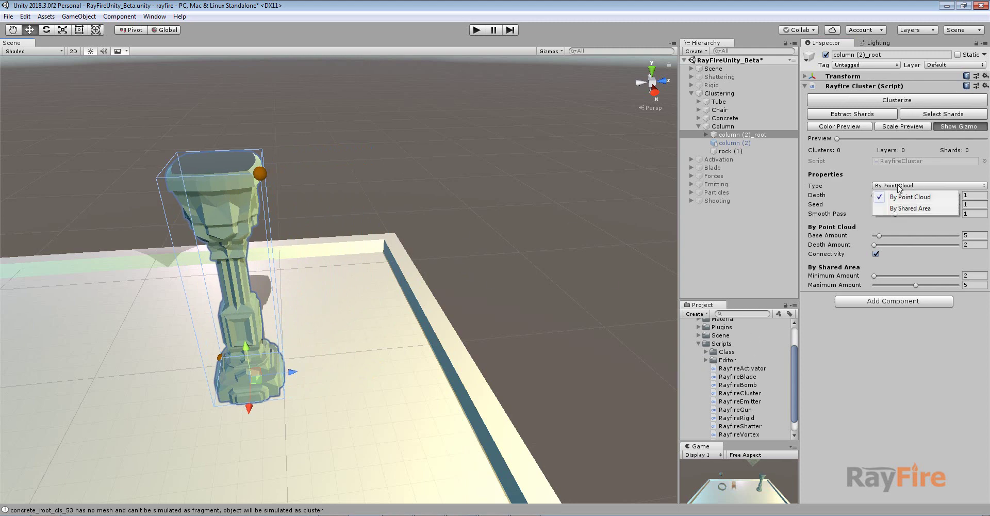
pyautogui.click(911, 208)
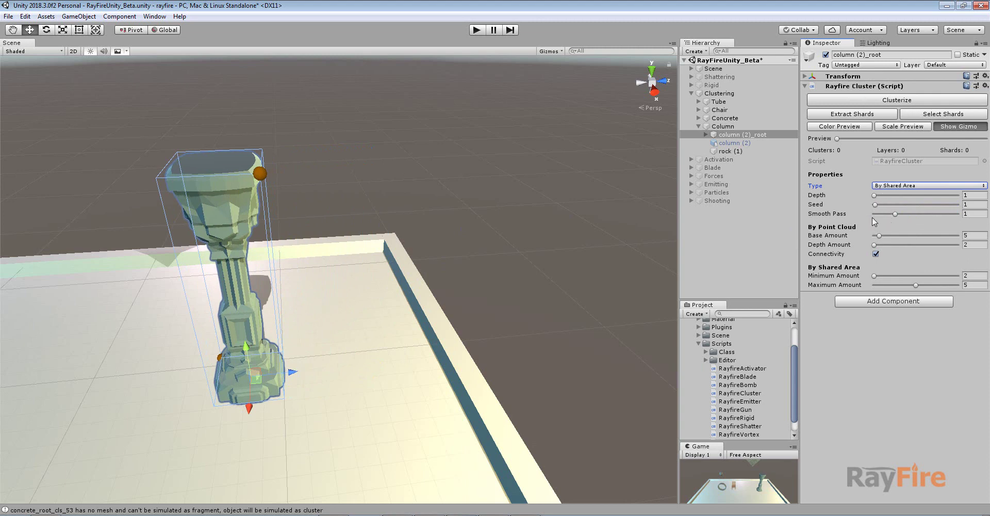
pyautogui.moveTo(874, 196); pyautogui.dragTo(889, 196)
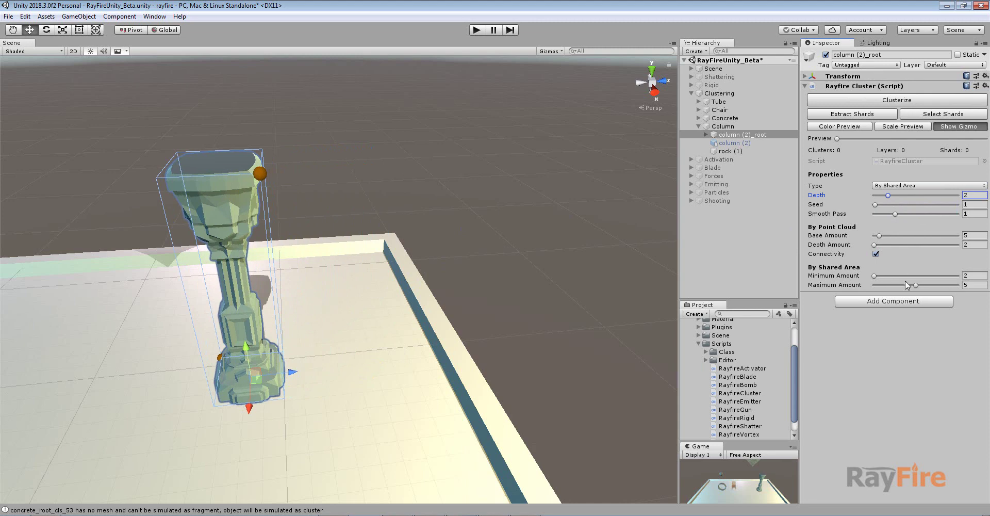
pyautogui.click(897, 101)
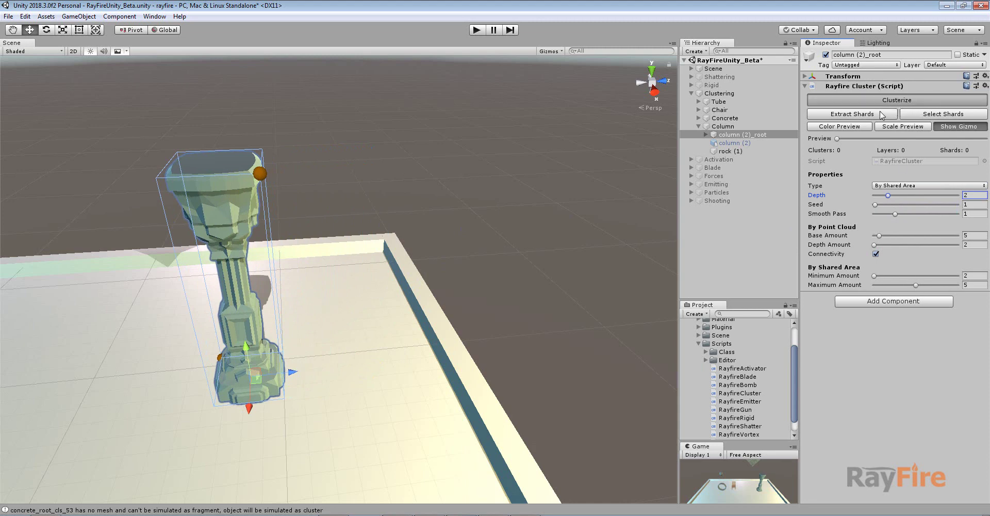
# - Expand column (2)_root to list its clusters and enable both the color and scale previews
pyautogui.click(706, 135)
pyautogui.keyDown('alt'); pyautogui.moveTo(280, 166); pyautogui.dragTo(389, 124); pyautogui.keyUp('alt')
pyautogui.click(839, 127)
pyautogui.click(903, 126)
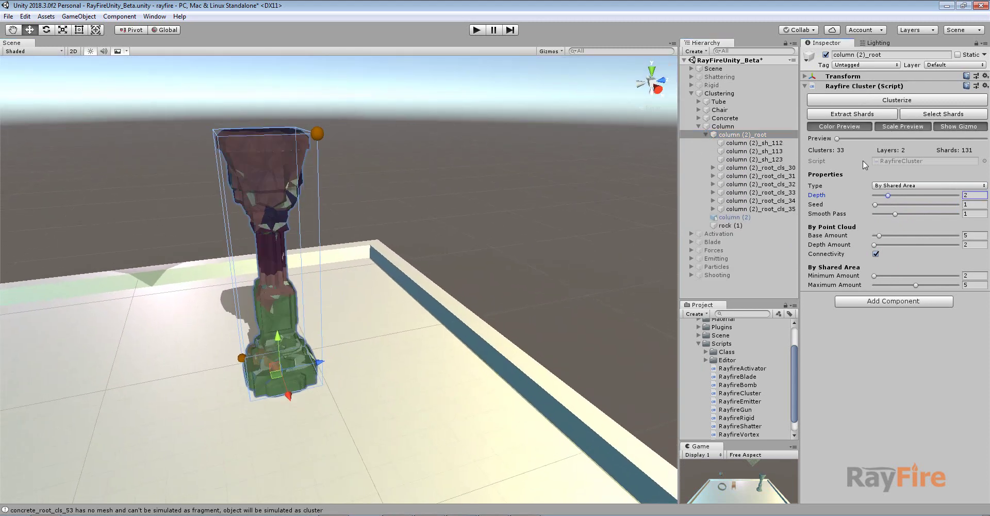
# - Disable the color preview and increase the scale preview almost to its maximum to separate the column's clusters
pyautogui.moveTo(837, 139)
pyautogui.mouseDown()
pyautogui.moveTo(975, 138)
pyautogui.moveTo(850, 159)
pyautogui.moveTo(836, 151)
pyautogui.mouseUp()
pyautogui.click(837, 127)
pyautogui.moveTo(431, 168); pyautogui.dragTo(446, 194, button='middle')
pyautogui.scroll(4, 447, 194)
pyautogui.keyDown('alt'); pyautogui.moveTo(477, 214); pyautogui.dragTo(171, 193); pyautogui.keyUp('alt')
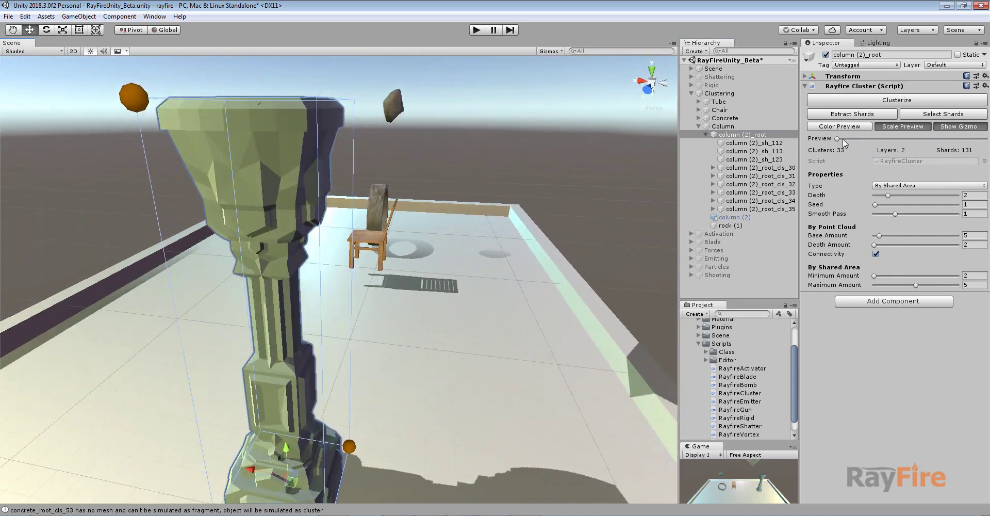
pyautogui.moveTo(837, 138); pyautogui.dragTo(979, 139)
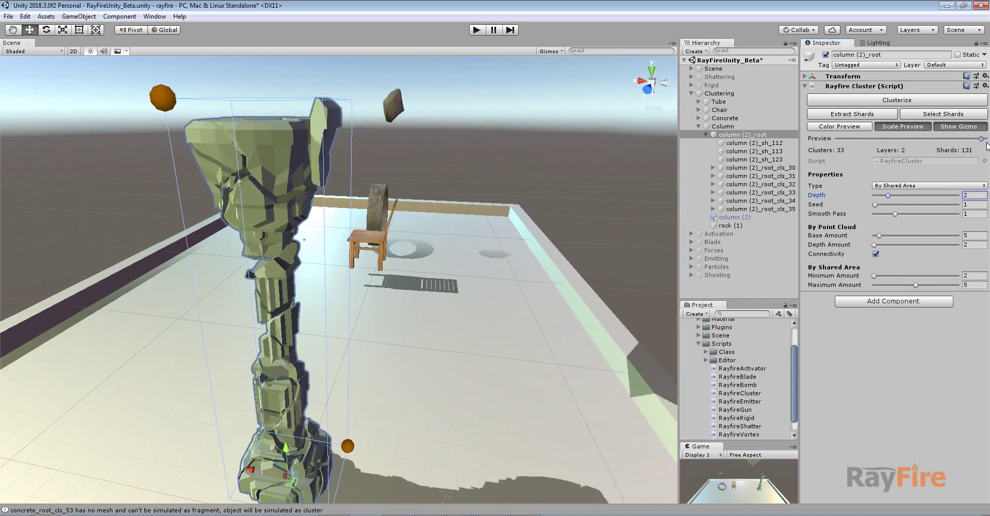
# - Pick the separate shard protruding from the column's rim to identify it, and reselect column (2)_root
pyautogui.click(327, 132)
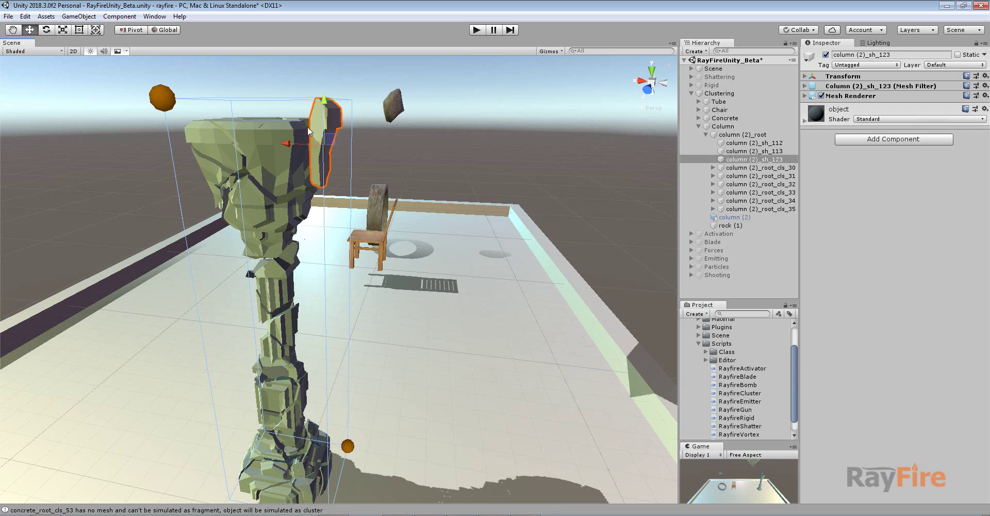
pyautogui.keyDown('alt'); pyautogui.moveTo(428, 193); pyautogui.dragTo(726, 176); pyautogui.keyUp('alt')
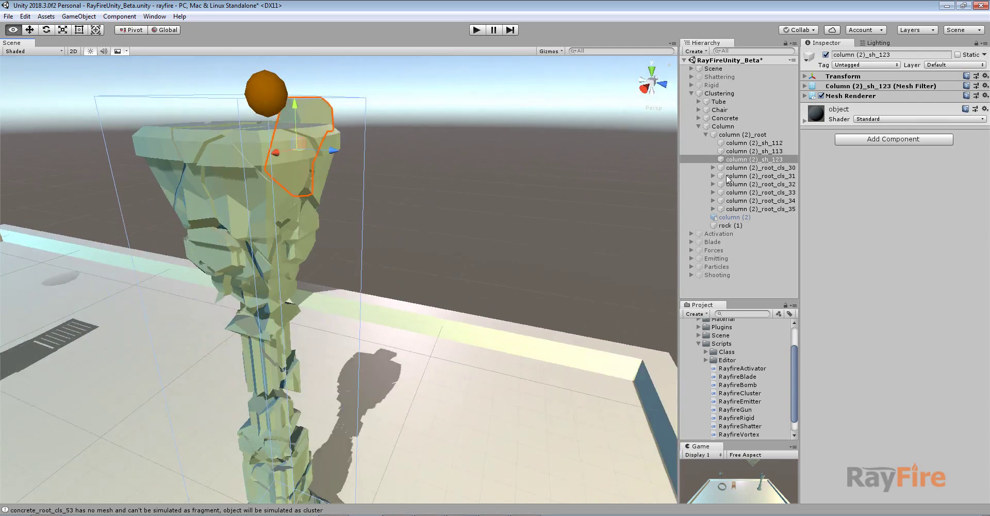
pyautogui.click(740, 135)
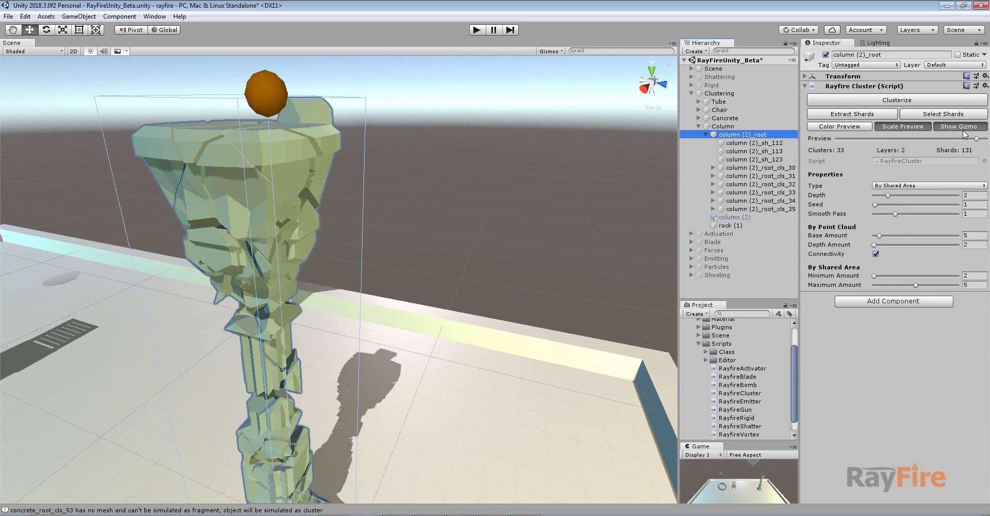
# - Reduce the scale preview to a low value and examine the gaps between the column's large clusters from all sides
pyautogui.moveTo(975, 139); pyautogui.dragTo(856, 139)
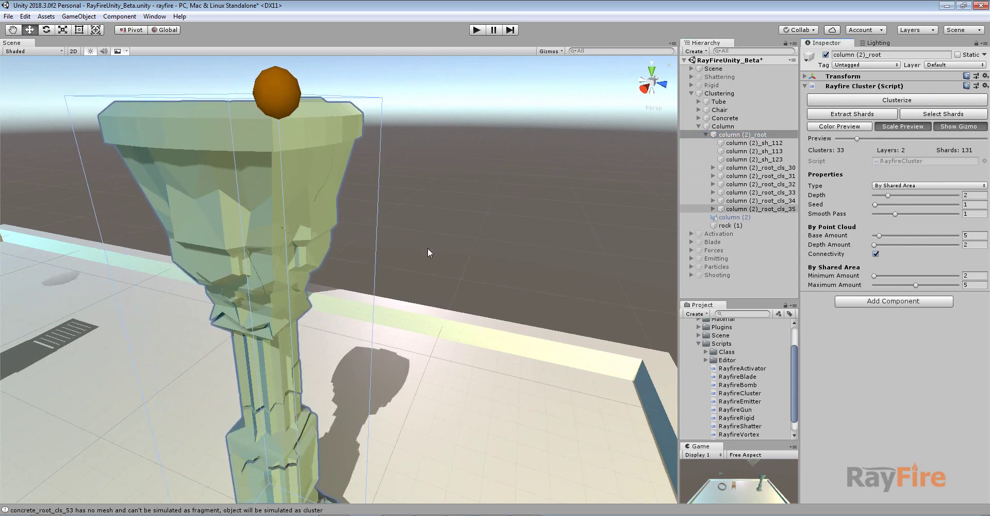
pyautogui.moveTo(392, 252); pyautogui.dragTo(427, 133, button='middle')
pyautogui.scroll(2, 406, 252)
pyautogui.keyDown('alt'); pyautogui.moveTo(417, 225); pyautogui.dragTo(445, 182); pyautogui.keyUp('alt')
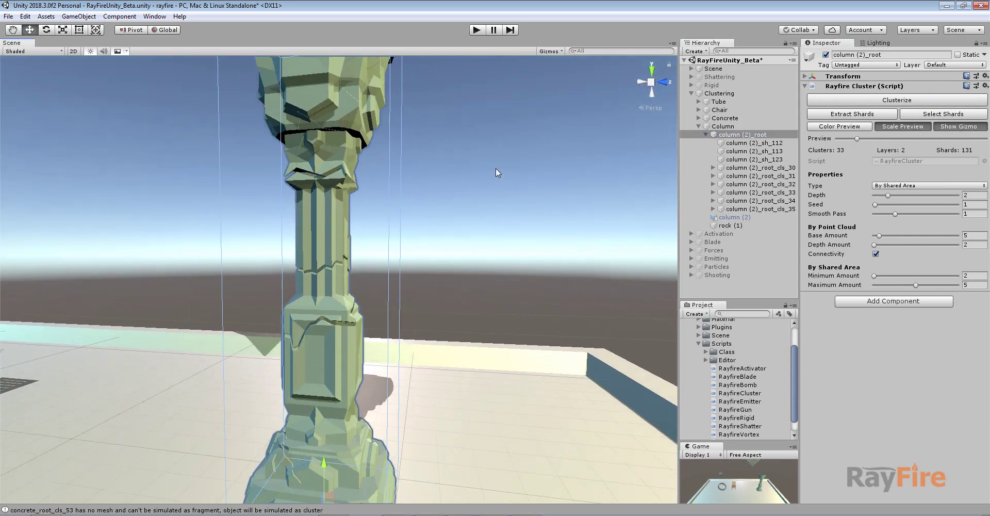
pyautogui.moveTo(467, 229); pyautogui.dragTo(489, 111, button='middle')
pyautogui.moveTo(457, 325); pyautogui.dragTo(439, 421, button='middle')
pyautogui.moveTo(424, 131); pyautogui.dragTo(492, 313, button='middle')
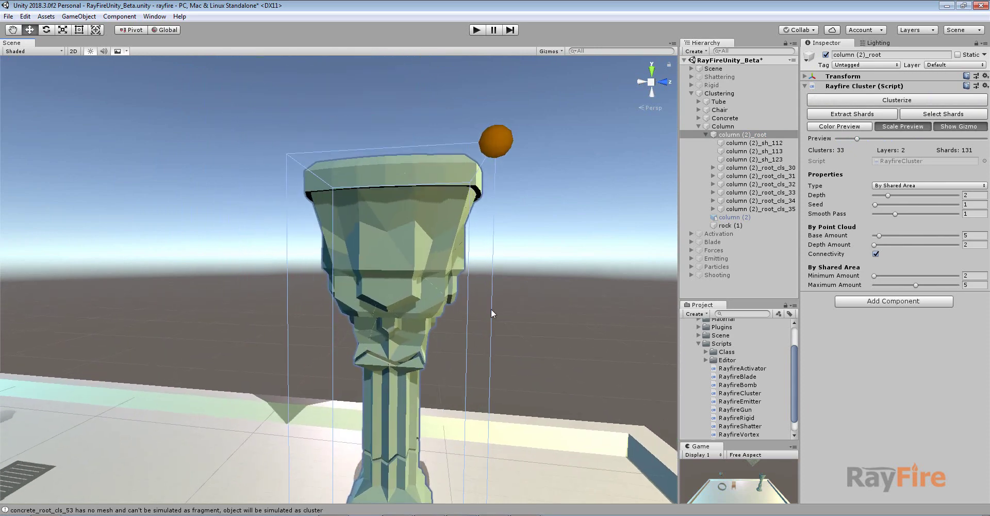
pyautogui.keyDown('alt'); pyautogui.moveTo(491, 313); pyautogui.dragTo(379, 312); pyautogui.keyUp('alt')
pyautogui.moveTo(382, 312); pyautogui.dragTo(396, 275, button='middle')
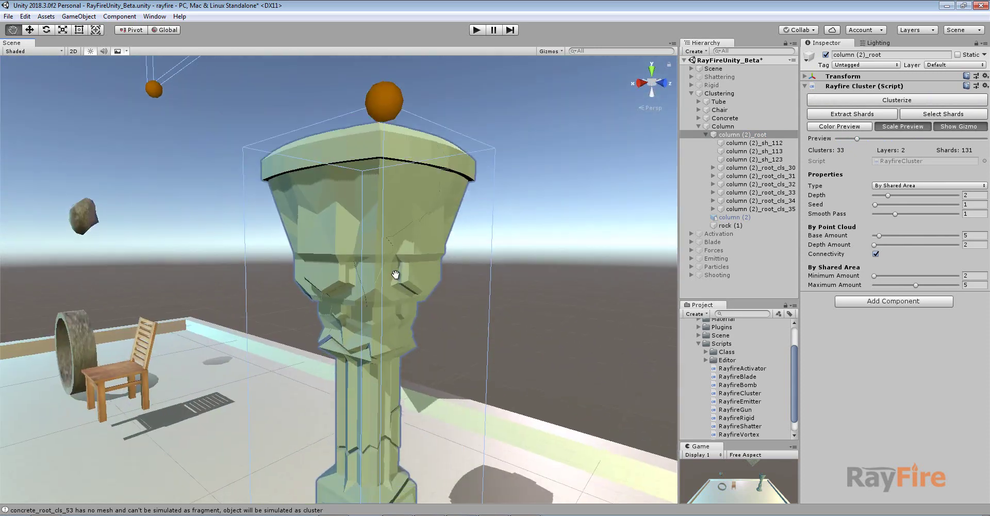
pyautogui.moveTo(396, 274); pyautogui.dragTo(401, 207)
# - Reset the cluster scale preview to its minimum and collapse column (2)_root in the hierarchy
pyautogui.moveTo(860, 139); pyautogui.dragTo(643, 125)
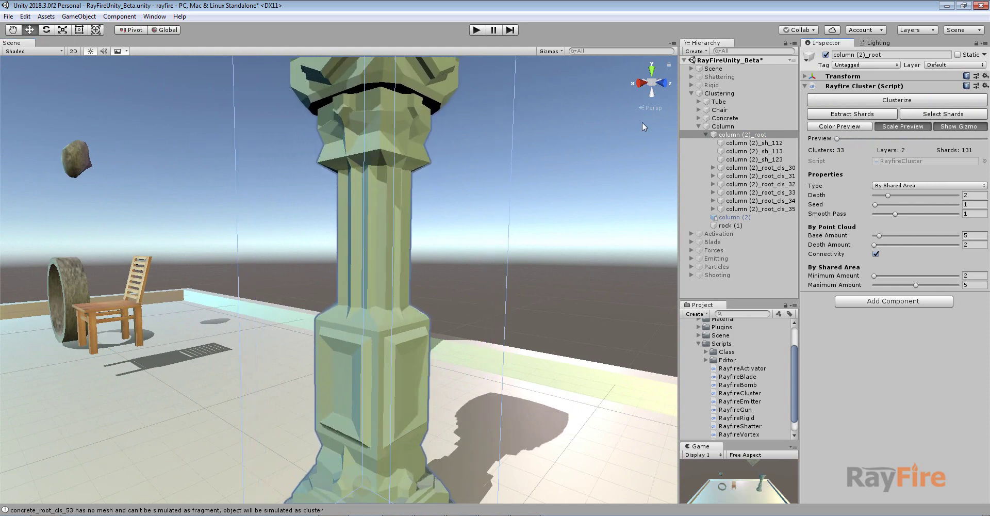
pyautogui.scroll(-7, 453, 217)
pyautogui.keyDown('alt'); pyautogui.moveTo(414, 213); pyautogui.dragTo(469, 189); pyautogui.keyUp('alt')
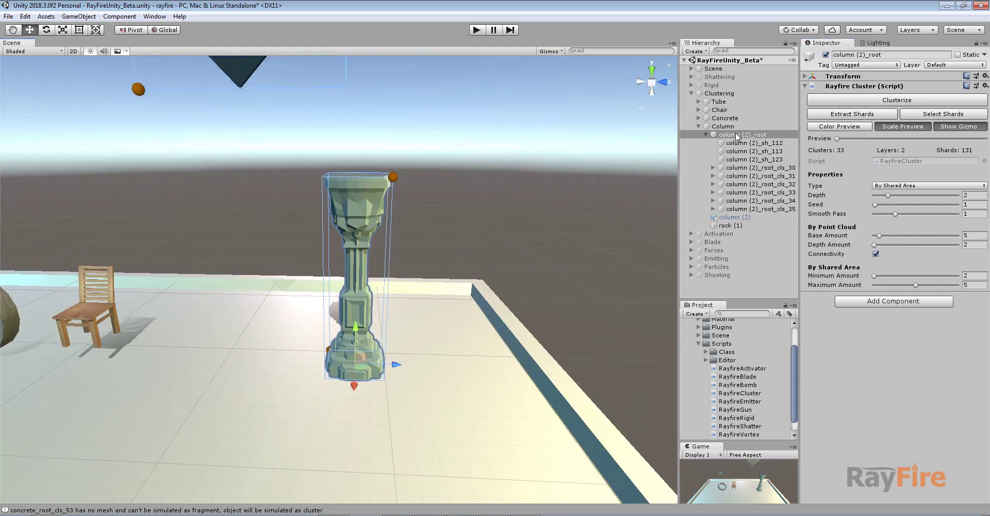
pyautogui.click(706, 135)
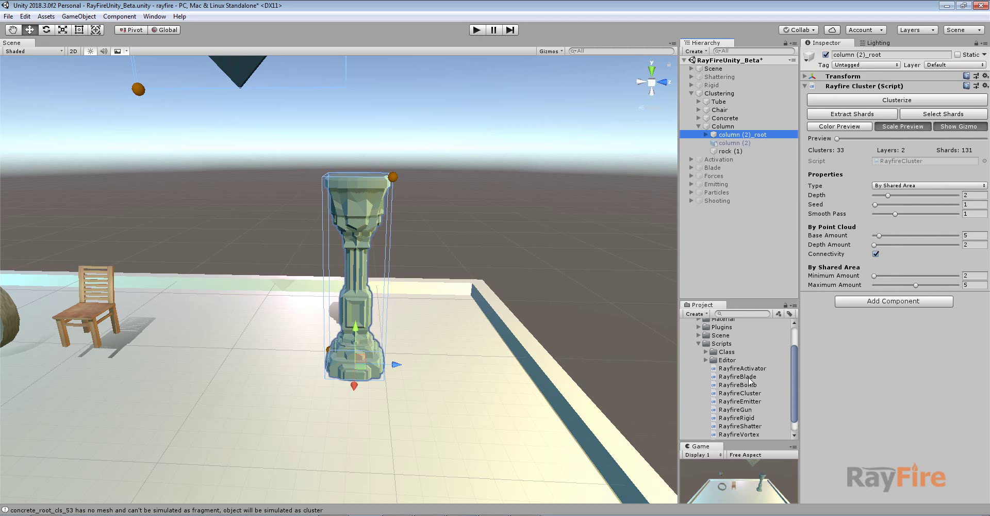
# - Add the RayfireRigid script to column (2)_root and set its object type to Cluster in the physics properties
pyautogui.moveTo(747, 418); pyautogui.dragTo(860, 230)
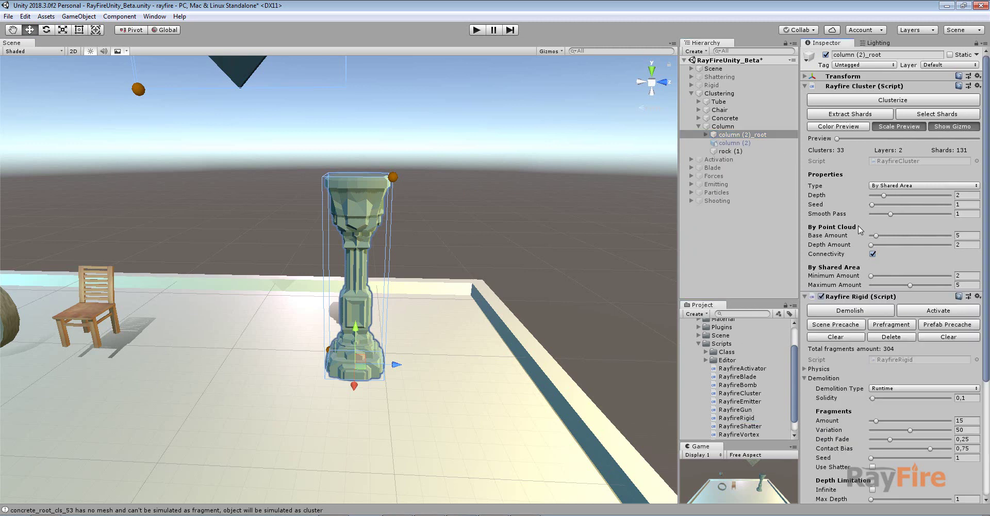
pyautogui.click(859, 85)
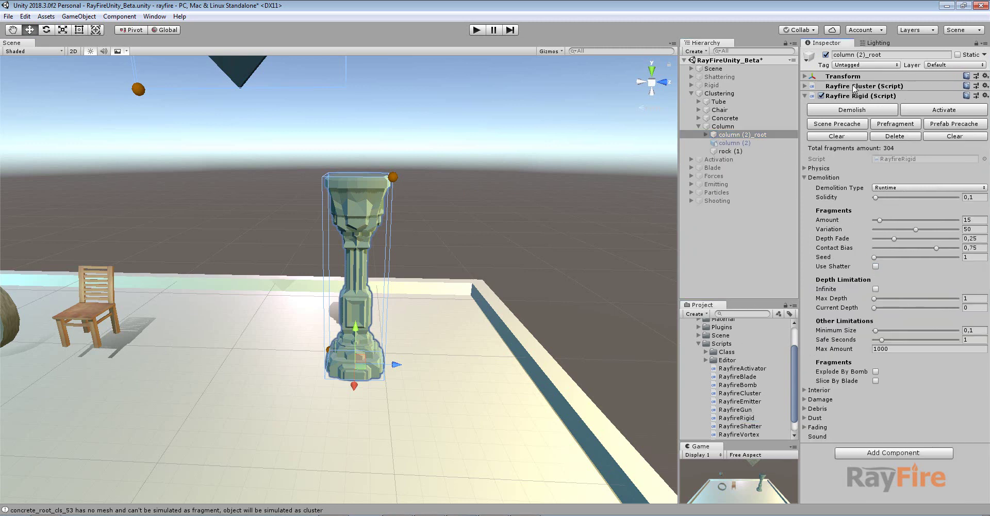
pyautogui.click(832, 168)
pyautogui.click(876, 177)
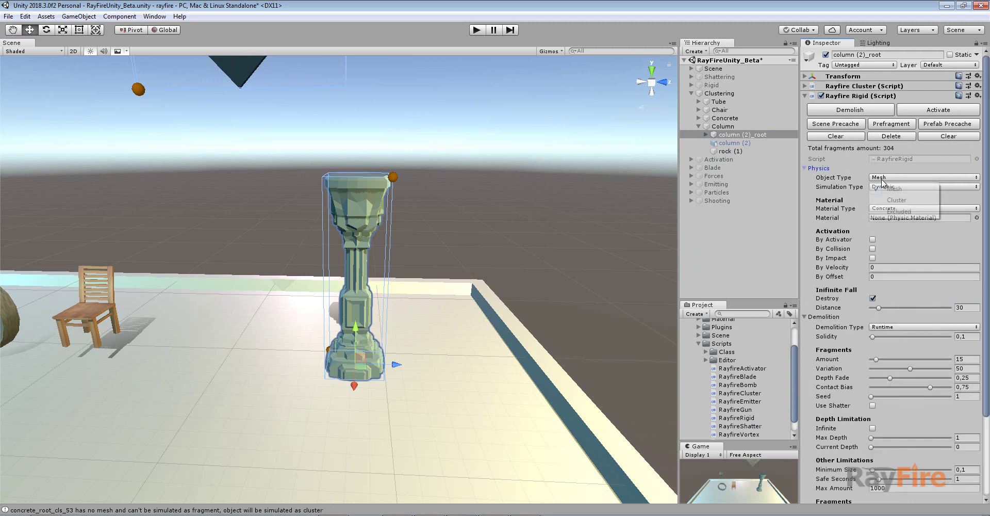
pyautogui.click(890, 199)
pyautogui.click(820, 169)
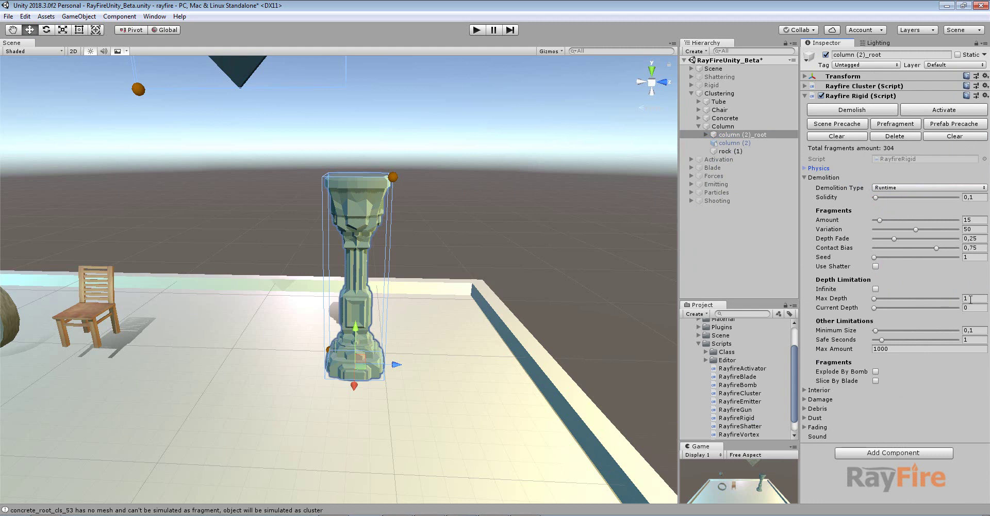
# - Set the column's maximum demolition depth to 2 and move the column sideways so it stands beneath the rock
pyautogui.scroll(-10, 340, 215)
pyautogui.moveTo(364, 131); pyautogui.dragTo(365, 182, button='middle')
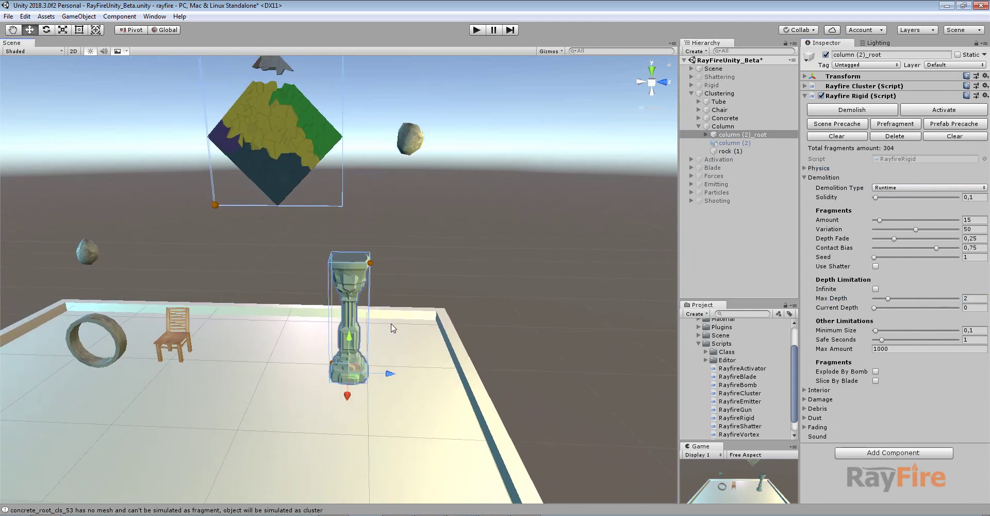
pyautogui.moveTo(357, 381); pyautogui.dragTo(367, 321)
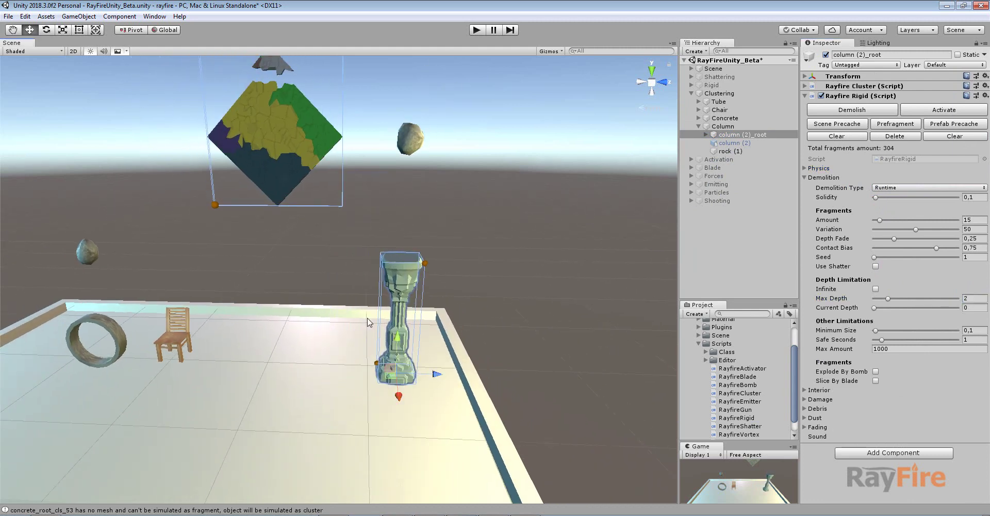
# - Deactivate the concrete_root object, and test-run the simulation briefly before stopping it
pyautogui.click(252, 205)
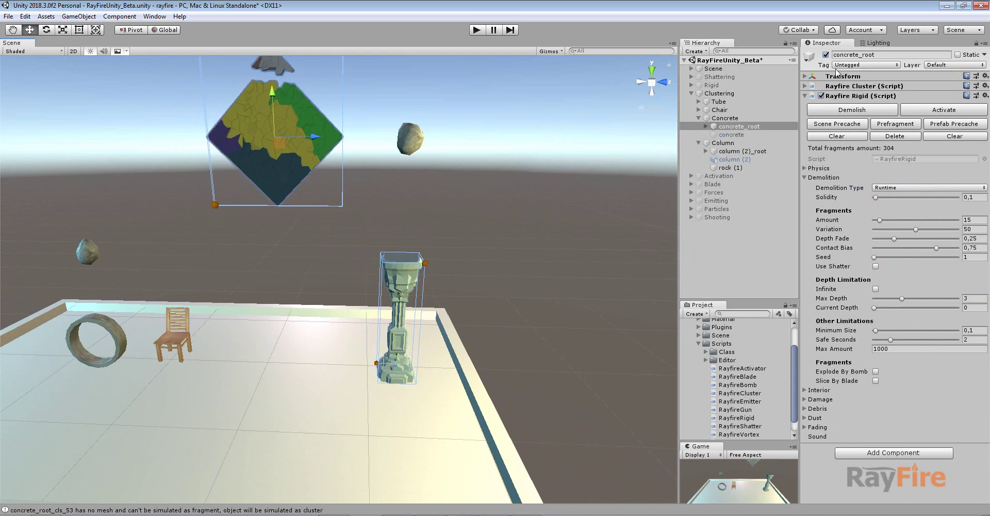
pyautogui.click(826, 55)
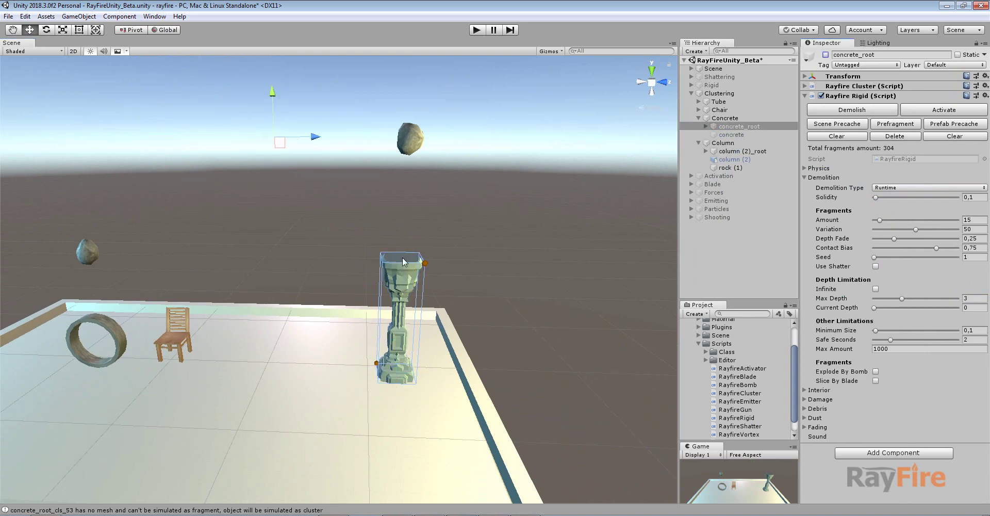
pyautogui.moveTo(399, 251)
pyautogui.keyDown('alt'); pyautogui.mouseDown()
pyautogui.moveTo(294, 379)
pyautogui.moveTo(289, 348)
pyautogui.moveTo(405, 251)
pyautogui.mouseUp(); pyautogui.keyUp('alt')
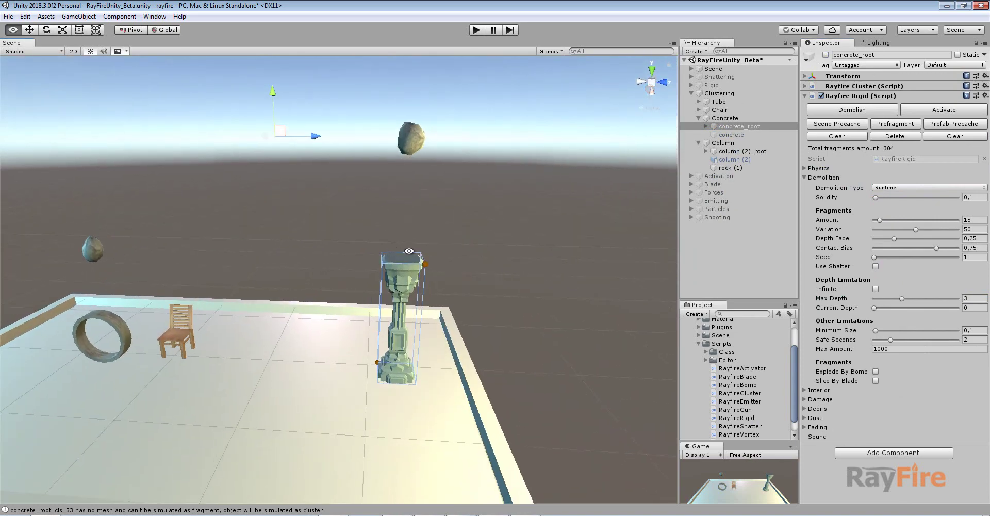
pyautogui.click(476, 30)
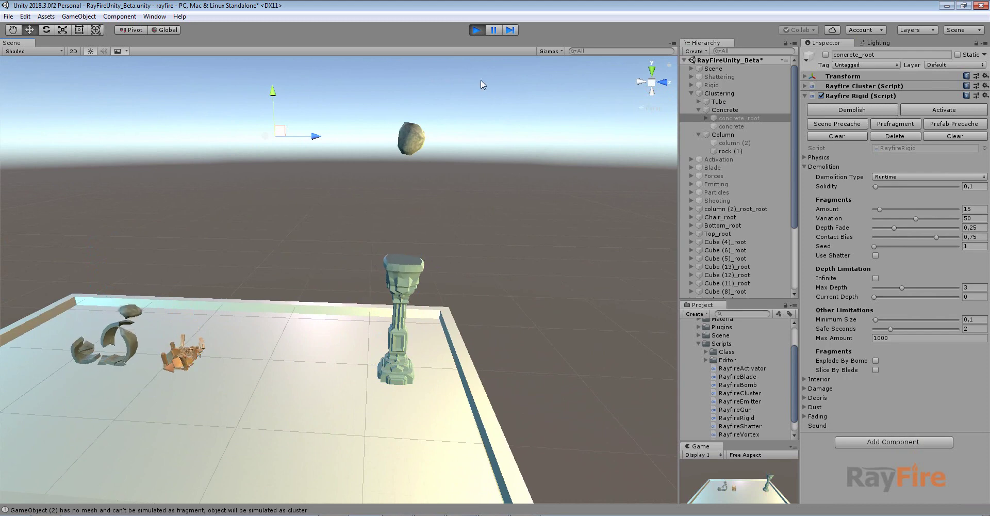
pyautogui.click(475, 32)
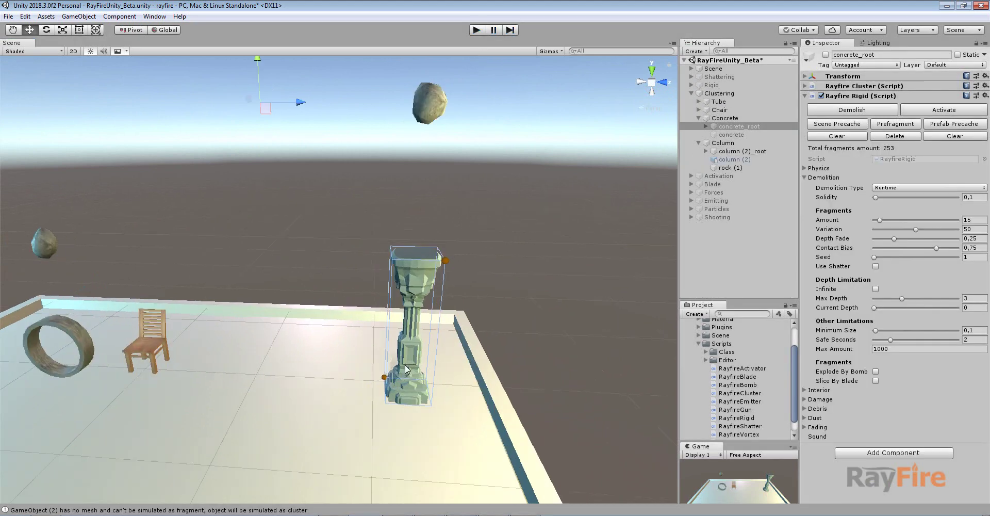
# - Lower column (2)_root slightly onto the floor and set its demolition solidity to 1.08
pyautogui.press('f')
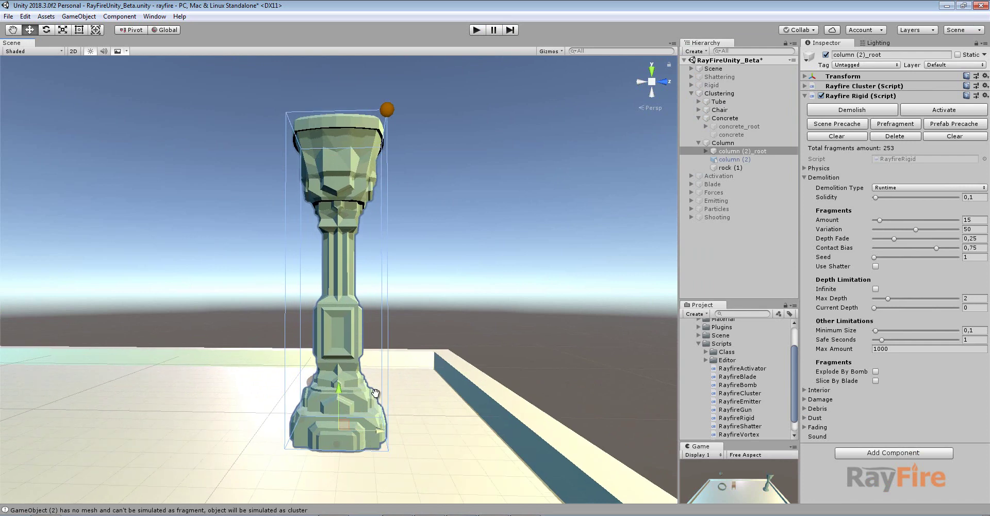
pyautogui.moveTo(376, 393); pyautogui.dragTo(371, 267, button='middle')
pyautogui.scroll(8, 371, 267)
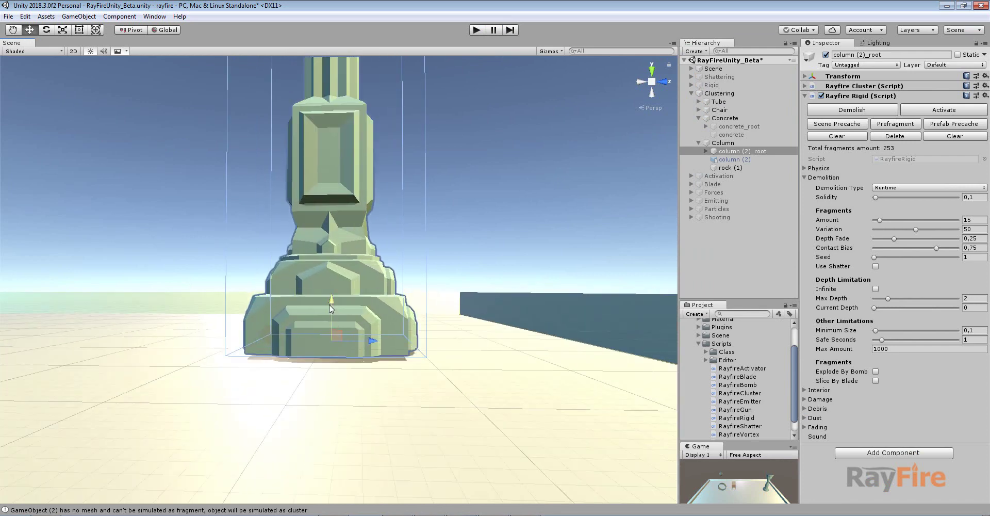
pyautogui.moveTo(331, 303); pyautogui.dragTo(330, 309)
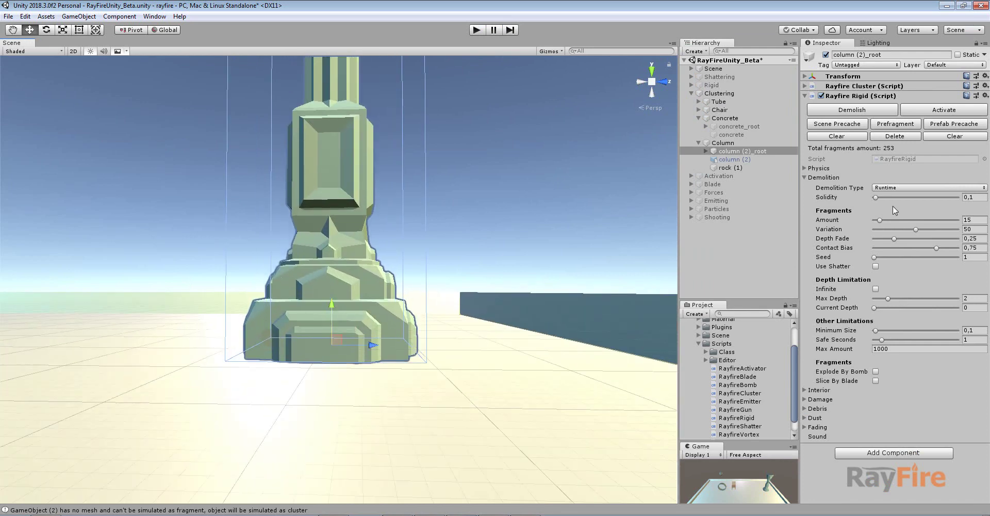
pyautogui.scroll(-5, 496, 207)
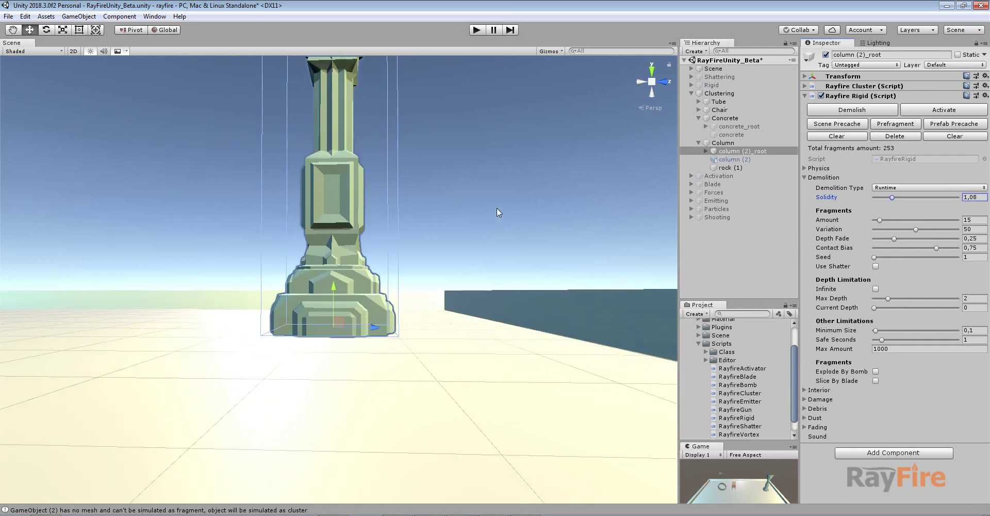
# - Select rock (1) above the column and scale it up uniformly to nearly twice its size
pyautogui.moveTo(474, 135); pyautogui.dragTo(477, 355, button='middle')
pyautogui.scroll(-2, 477, 355)
pyautogui.moveTo(420, 261); pyautogui.dragTo(418, 335, button='middle')
pyautogui.click(347, 180)
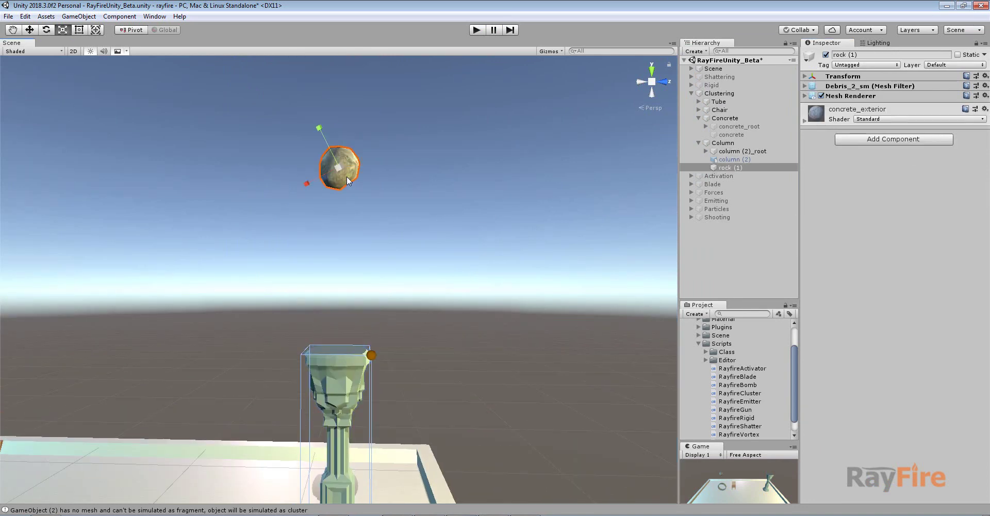
pyautogui.moveTo(343, 170); pyautogui.dragTo(551, 316)
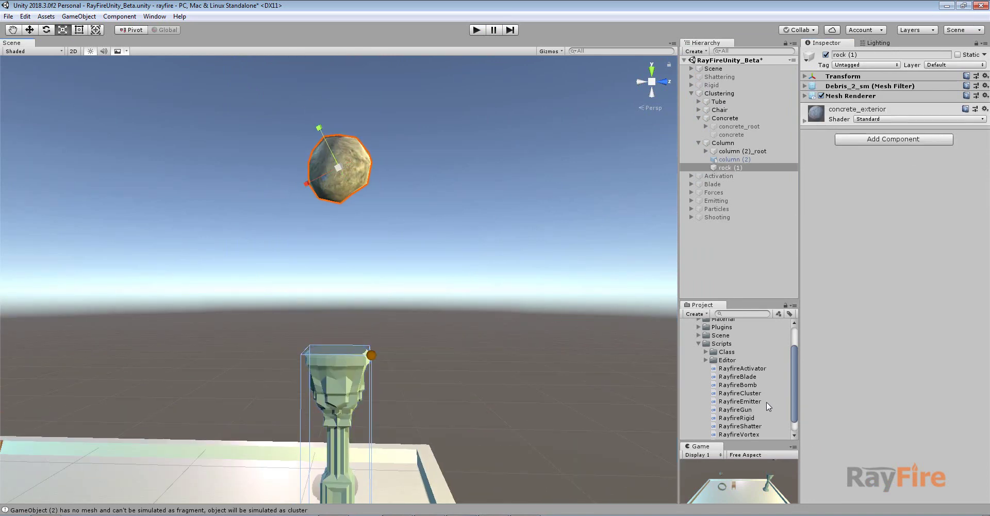
# - Add the RayfireRigid script to rock (1), change its demolition type, and collapse the demolition properties
pyautogui.moveTo(748, 419); pyautogui.dragTo(845, 339)
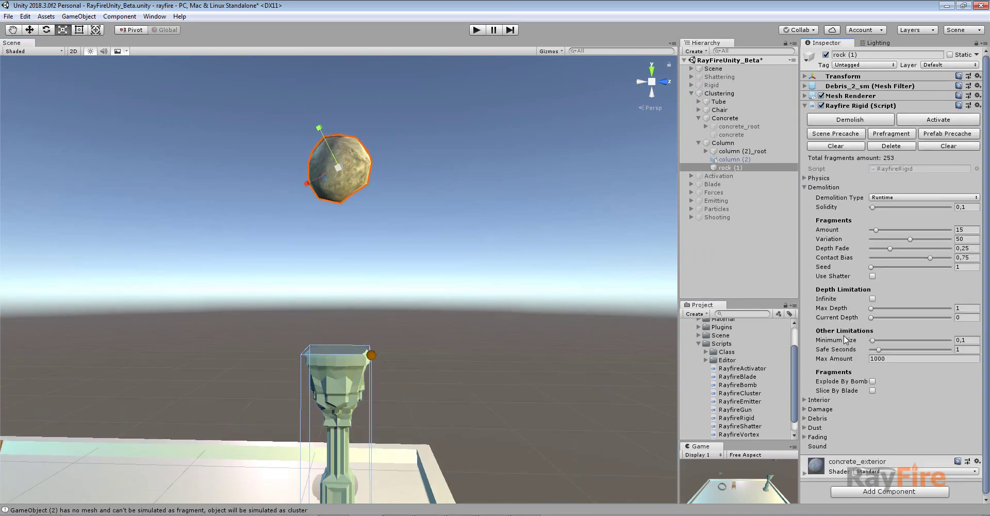
pyautogui.click(888, 199)
pyautogui.click(896, 211)
pyautogui.click(812, 187)
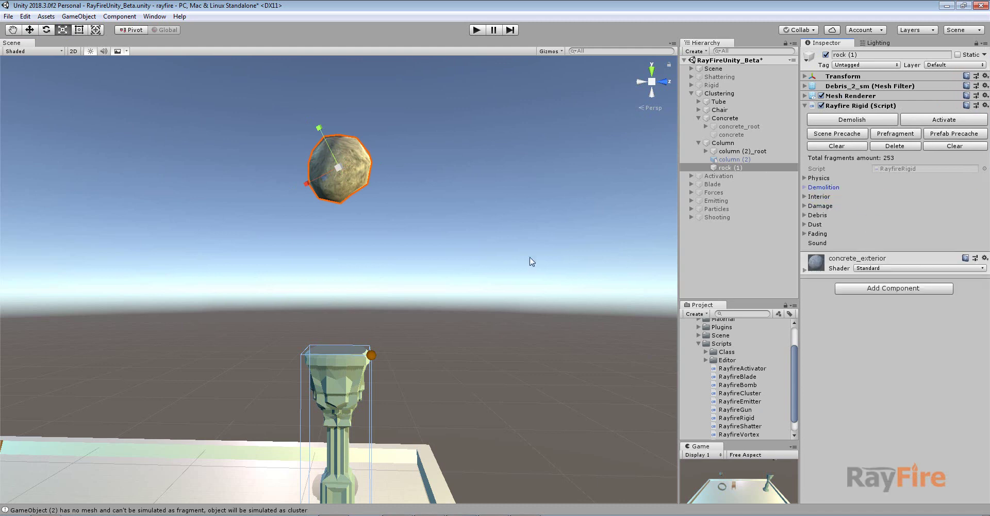
# - Run the simulation and examine the effect of the rock's impact on the column from several sides
pyautogui.scroll(-3, 413, 221)
pyautogui.keyDown('alt'); pyautogui.moveTo(413, 221); pyautogui.dragTo(413, 263); pyautogui.keyUp('alt')
pyautogui.click(477, 30)
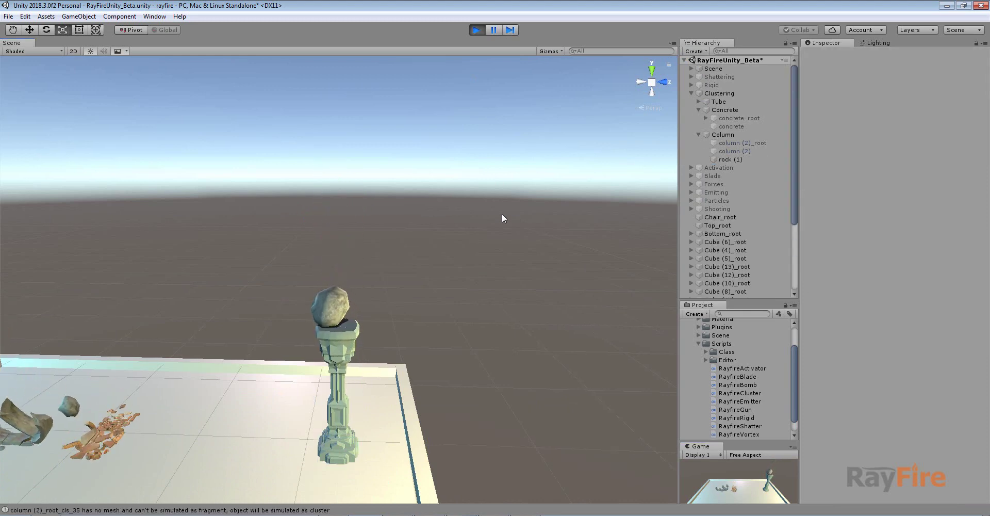
pyautogui.scroll(3, 408, 428)
pyautogui.scroll(3, 421, 306)
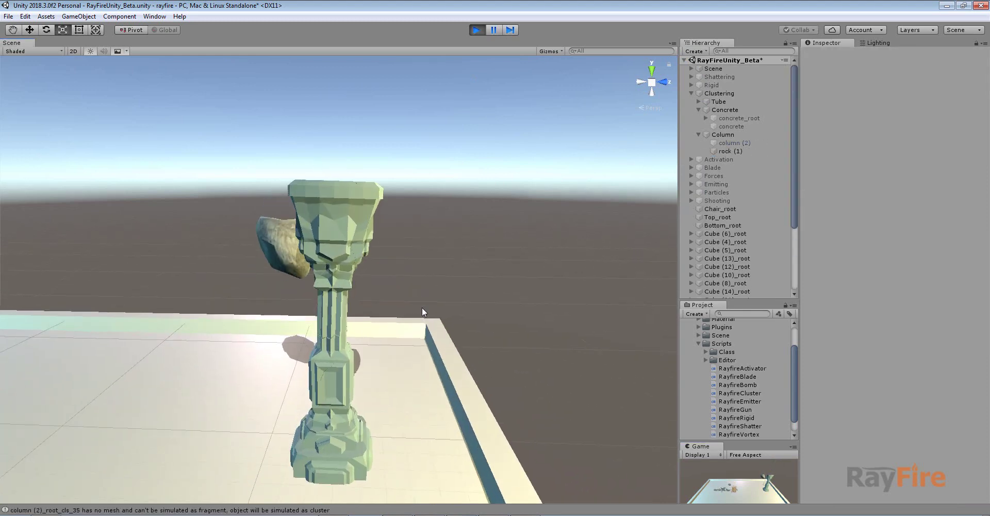
pyautogui.keyDown('alt'); pyautogui.moveTo(422, 307); pyautogui.dragTo(397, 326); pyautogui.keyUp('alt')
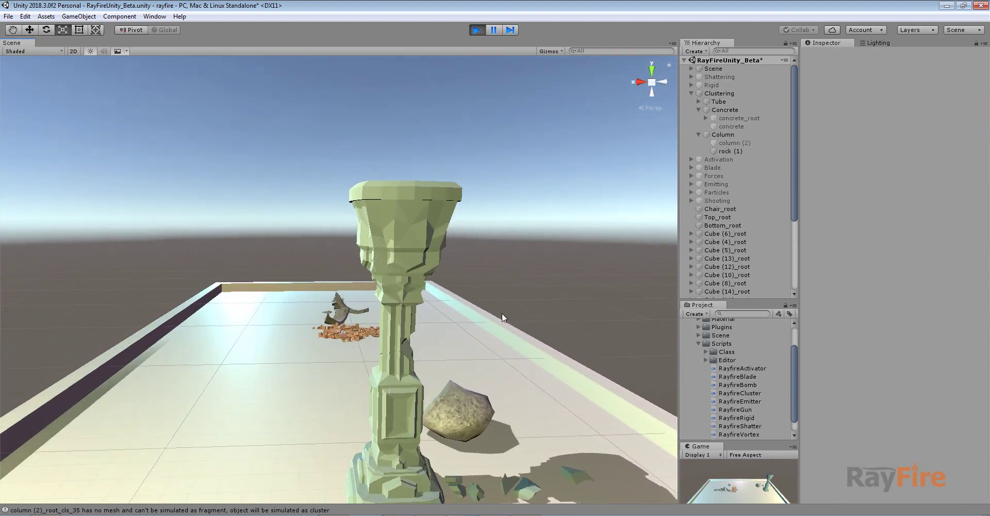
pyautogui.keyDown('alt'); pyautogui.moveTo(503, 312); pyautogui.dragTo(414, 289); pyautogui.keyUp('alt')
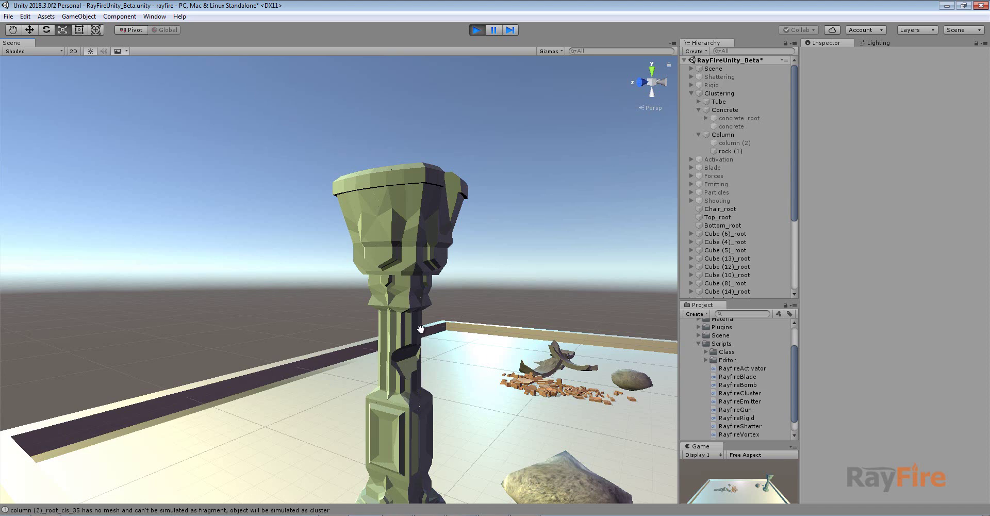
pyautogui.moveTo(408, 308); pyautogui.dragTo(382, 265, button='middle')
pyautogui.keyDown('alt'); pyautogui.moveTo(376, 297); pyautogui.dragTo(464, 272); pyautogui.keyUp('alt')
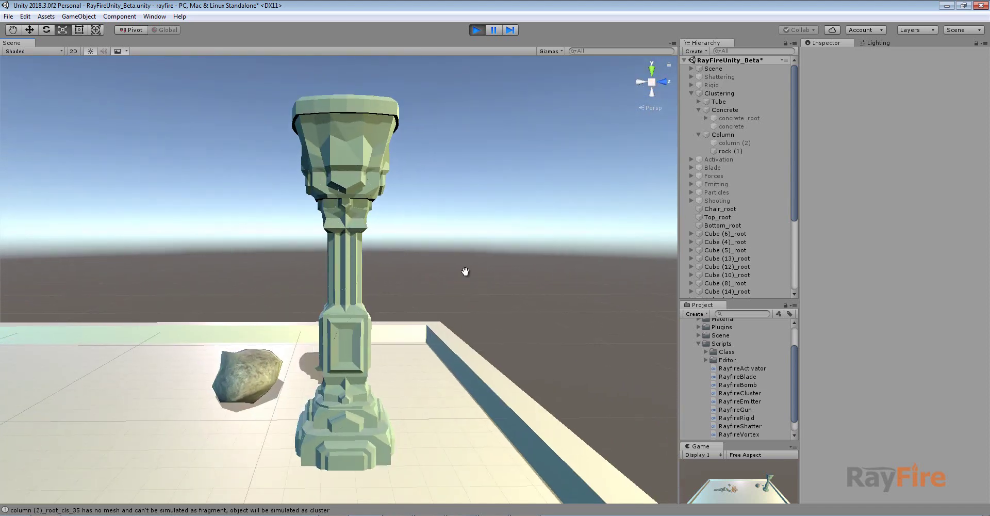
# - Pick a shard on the column's head, collapse its parent clusters in the hierarchy, and select column (2)_root_cls_35
pyautogui.click(364, 137)
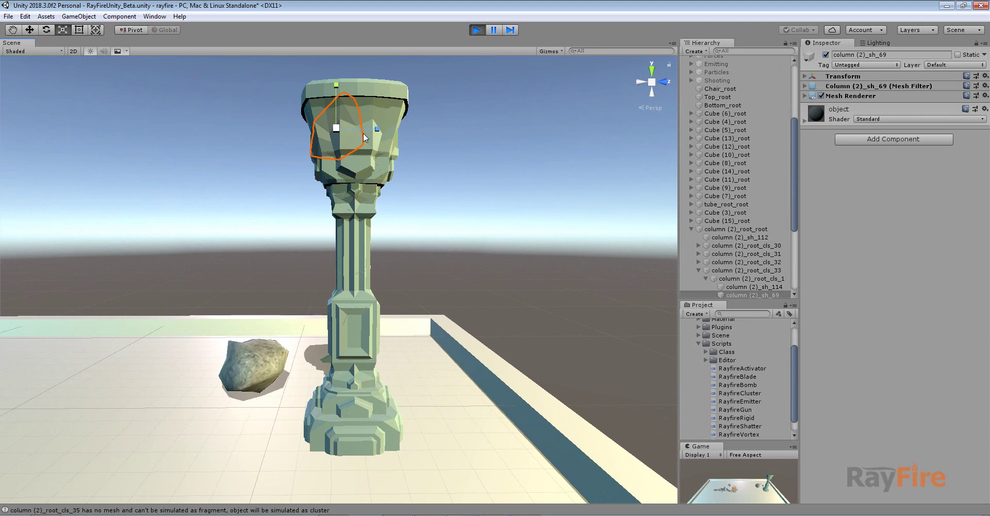
pyautogui.click(706, 278)
pyautogui.click(699, 270)
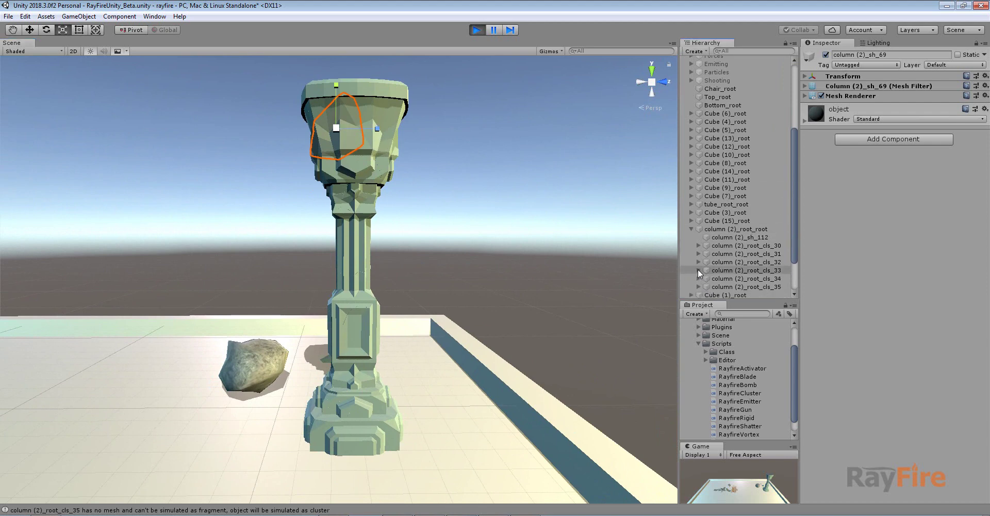
pyautogui.click(726, 286)
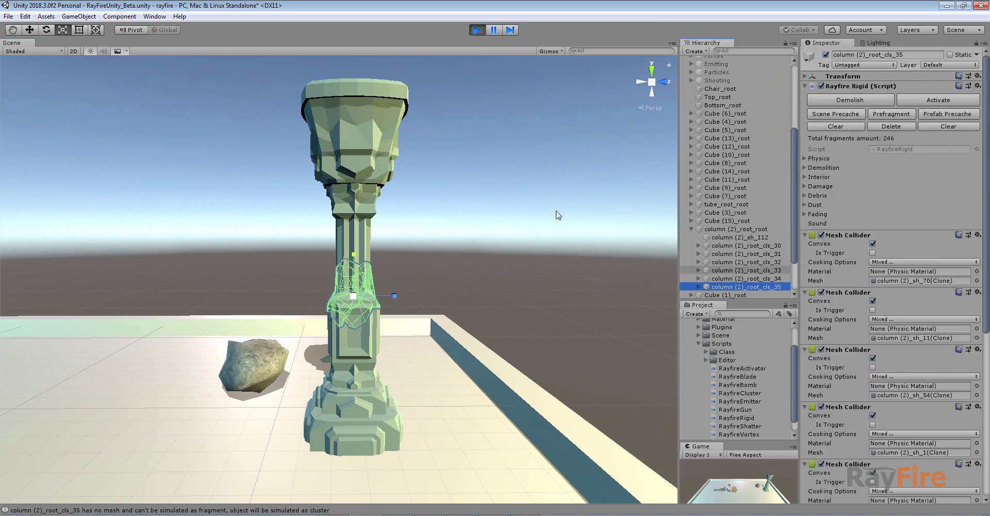
# - Nudge column (2)_root_cls_35 sideways in the running simulation to topple the column's upper part, and stop the simulation
pyautogui.press('w')
pyautogui.moveTo(388, 295); pyautogui.dragTo(394, 294)
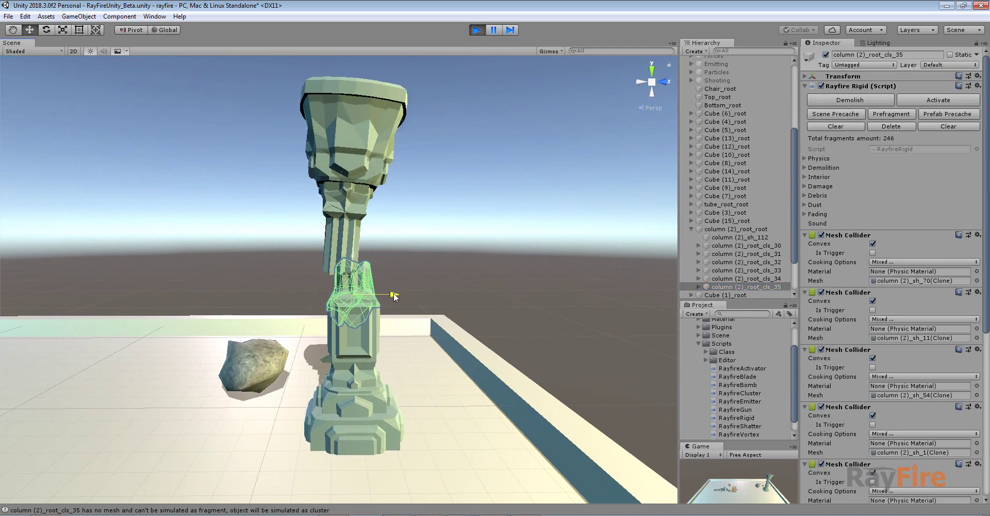
pyautogui.click(440, 267)
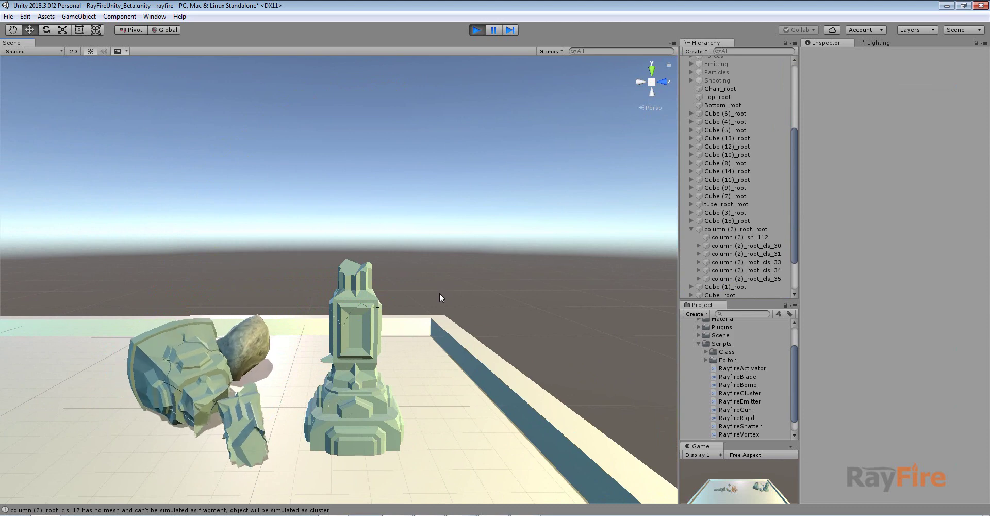
pyautogui.moveTo(324, 354); pyautogui.dragTo(383, 296, button='middle')
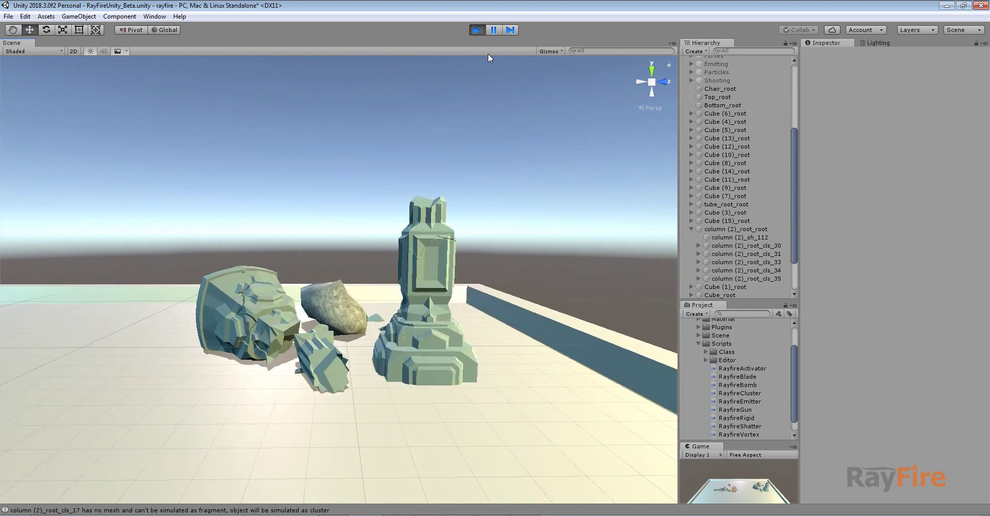
pyautogui.click(477, 30)
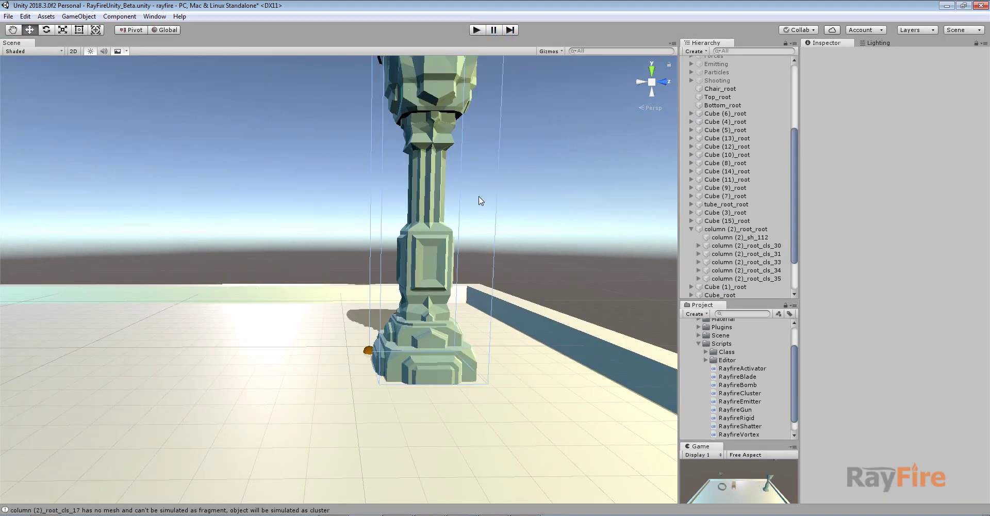
# - Select rock (1) and shift it sideways above the column to change where it strikes
pyautogui.scroll(-4, 479, 196)
pyautogui.moveTo(479, 195); pyautogui.dragTo(454, 312, button='middle')
pyautogui.scroll(-1, 395, 64)
pyautogui.click(391, 75)
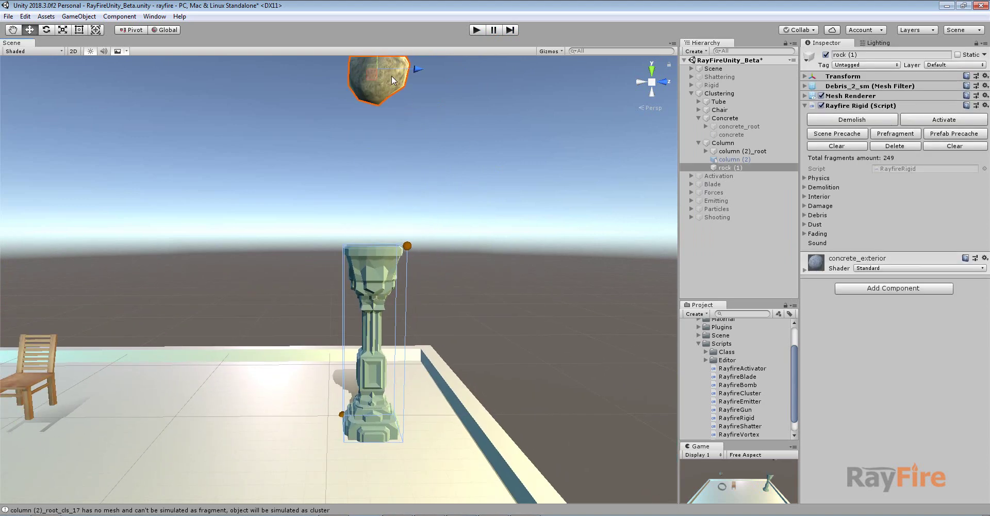
pyautogui.moveTo(391, 75); pyautogui.dragTo(386, 119, button='middle')
pyautogui.moveTo(407, 108); pyautogui.dragTo(358, 107)
pyautogui.press('r')
pyautogui.press('w')
# - Run the simulation again, deselect the rock, and examine the column's broken clusters from another side
pyautogui.click(477, 30)
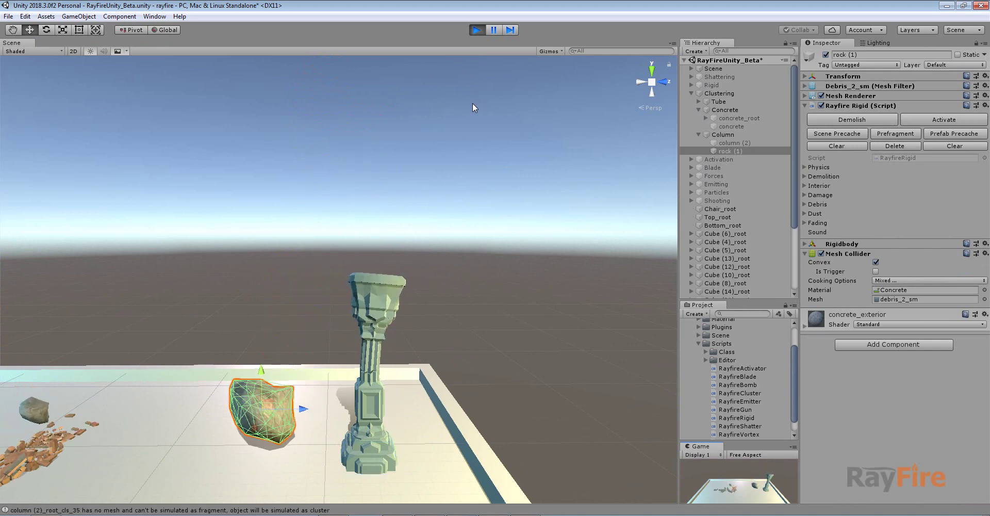
pyautogui.keyDown('alt'); pyautogui.moveTo(473, 103); pyautogui.dragTo(403, 162); pyautogui.keyUp('alt')
pyautogui.click(403, 162)
pyautogui.moveTo(525, 227); pyautogui.dragTo(519, 166, button='middle')
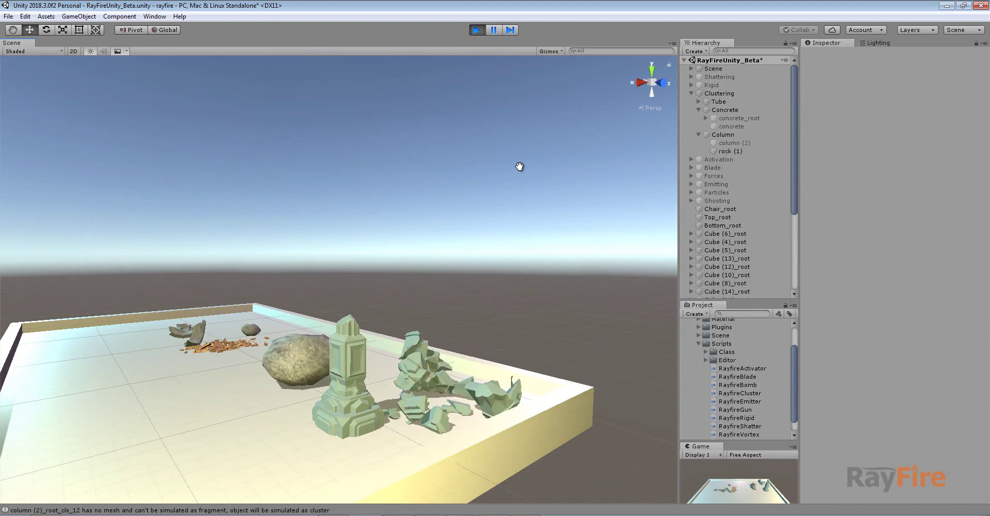
pyautogui.scroll(2, 531, 262)
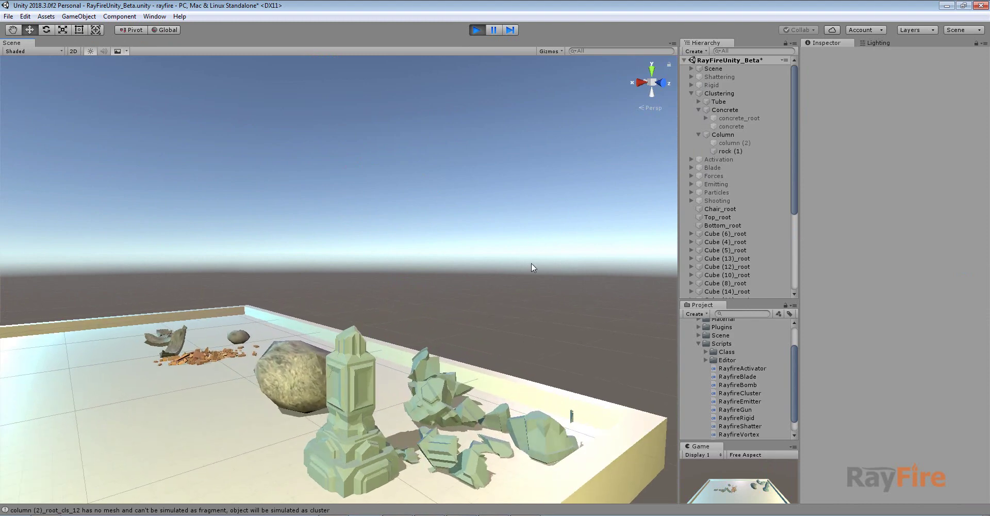
# - Examine the scattered column clusters from several angles and stop the simulation
pyautogui.keyDown('alt'); pyautogui.moveTo(531, 262); pyautogui.dragTo(387, 330); pyautogui.keyUp('alt')
pyautogui.scroll(2, 418, 305)
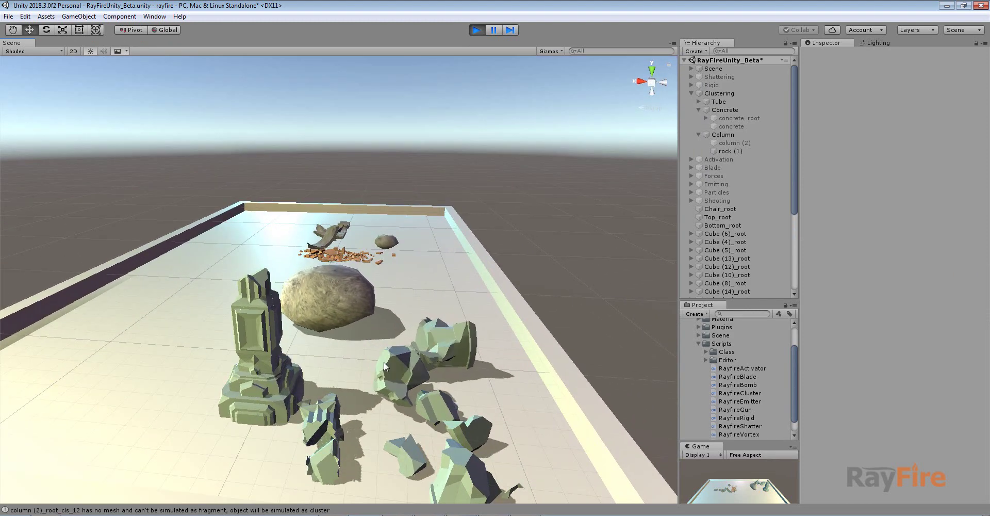
pyautogui.keyDown('alt'); pyautogui.moveTo(437, 374); pyautogui.dragTo(522, 274); pyautogui.keyUp('alt')
pyautogui.click(475, 31)
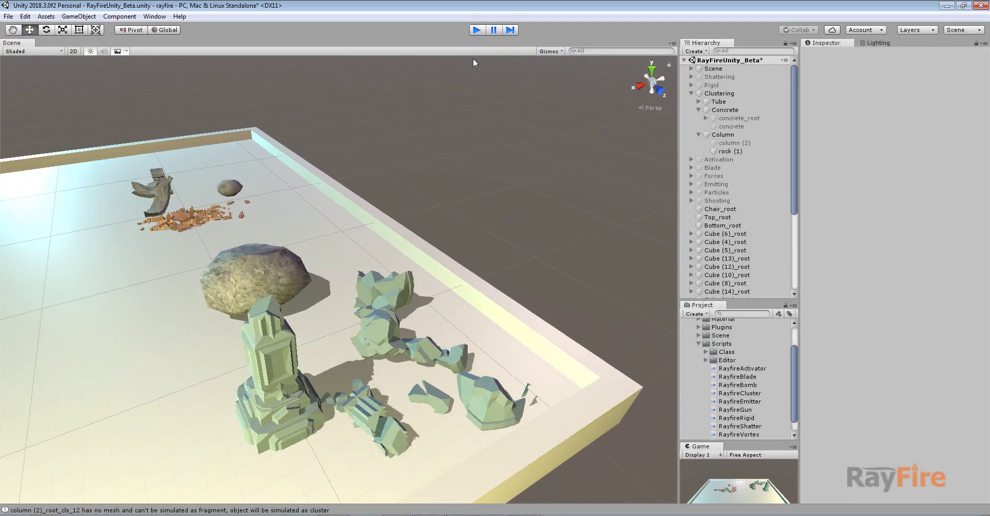
# - Select column (2)_root and inspect the intact column and the rock above it from several sides
pyautogui.scroll(-3, 338, 323)
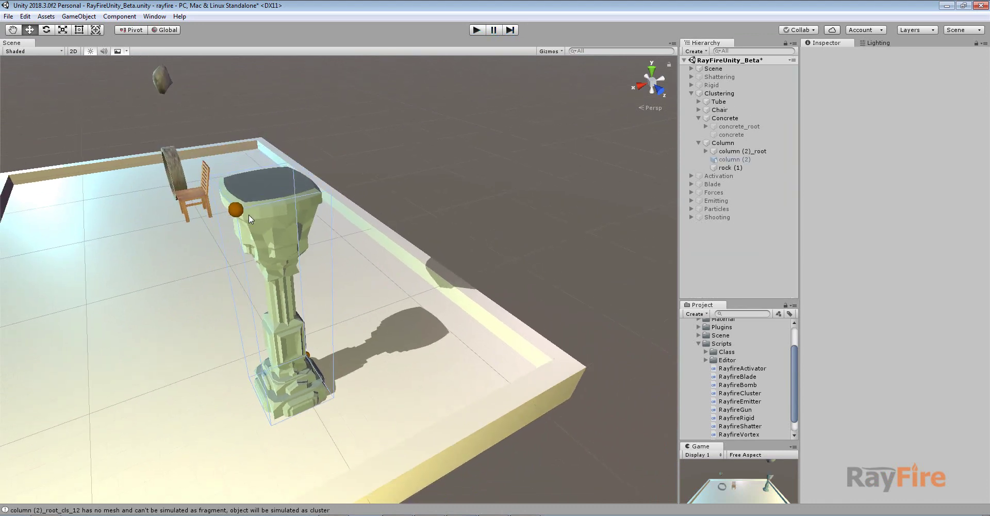
pyautogui.click(231, 214)
pyautogui.keyDown('alt'); pyautogui.moveTo(230, 214); pyautogui.dragTo(332, 243); pyautogui.keyUp('alt')
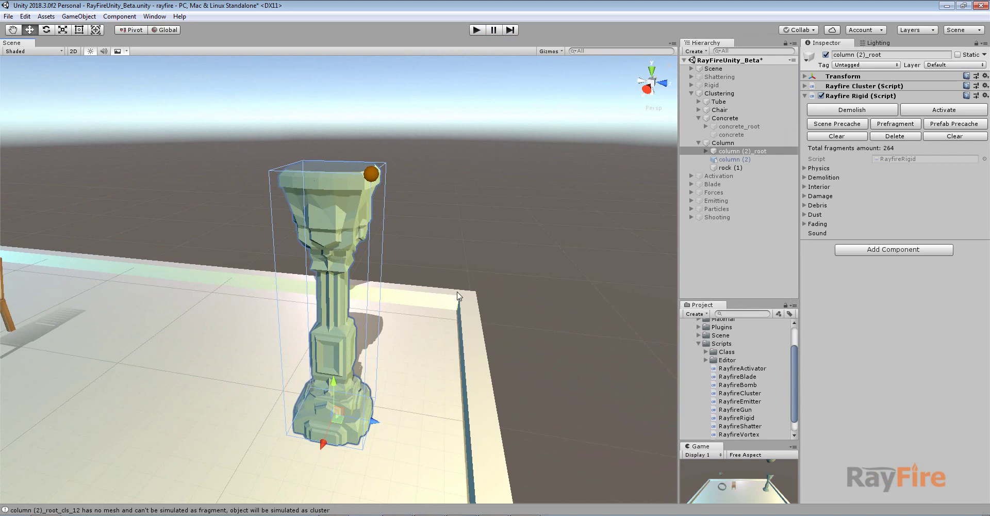
pyautogui.keyDown('alt'); pyautogui.moveTo(363, 335); pyautogui.dragTo(415, 164); pyautogui.keyUp('alt')
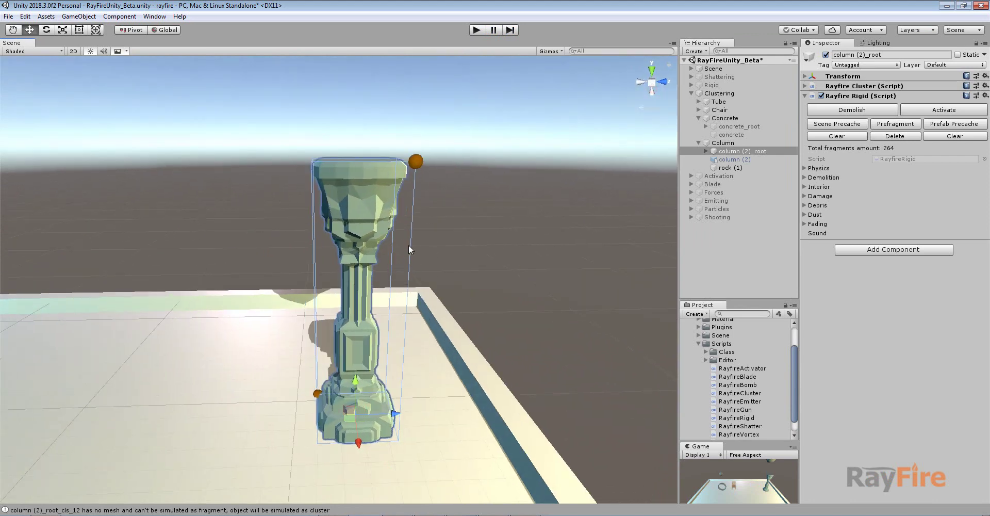
pyautogui.scroll(-2, 423, 184)
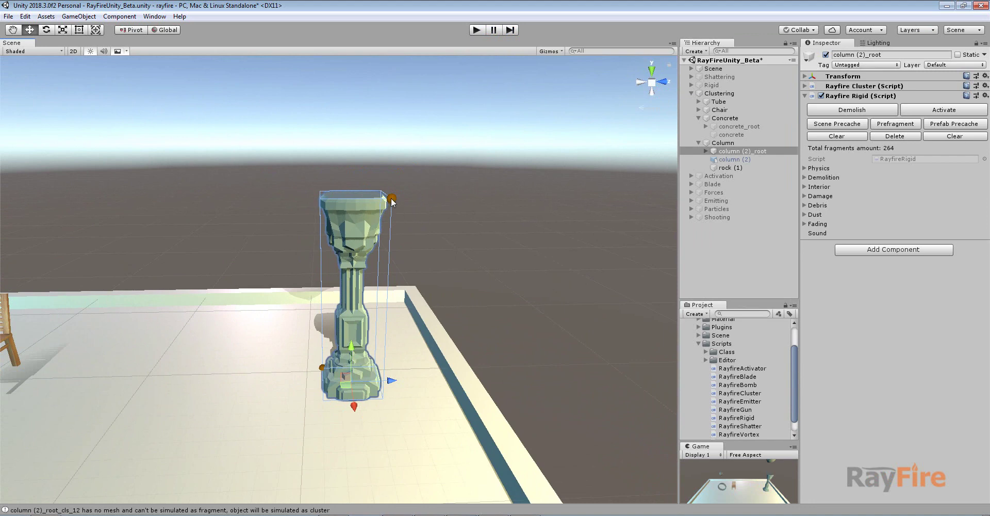
pyautogui.keyDown('alt'); pyautogui.moveTo(349, 326); pyautogui.dragTo(480, 256); pyautogui.keyUp('alt')
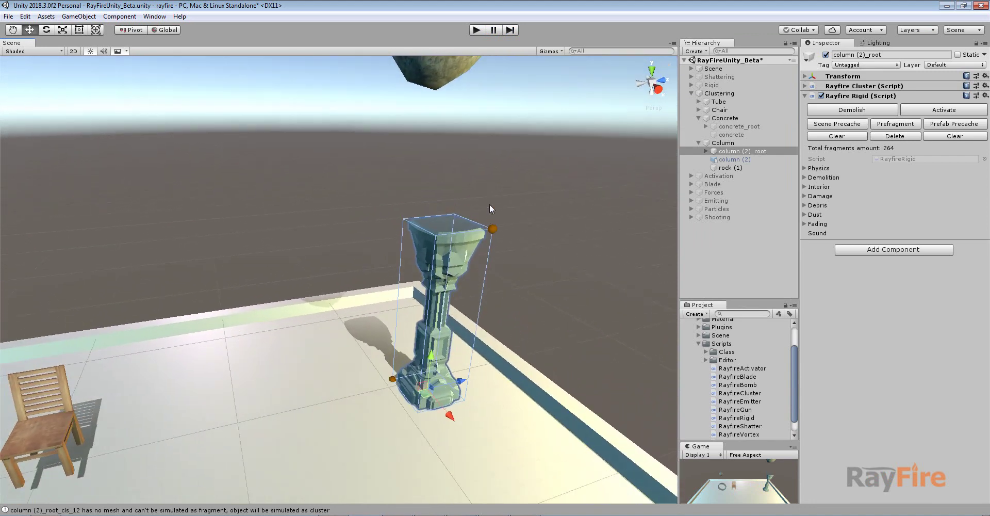
pyautogui.moveTo(490, 208); pyautogui.dragTo(450, 233, button='middle')
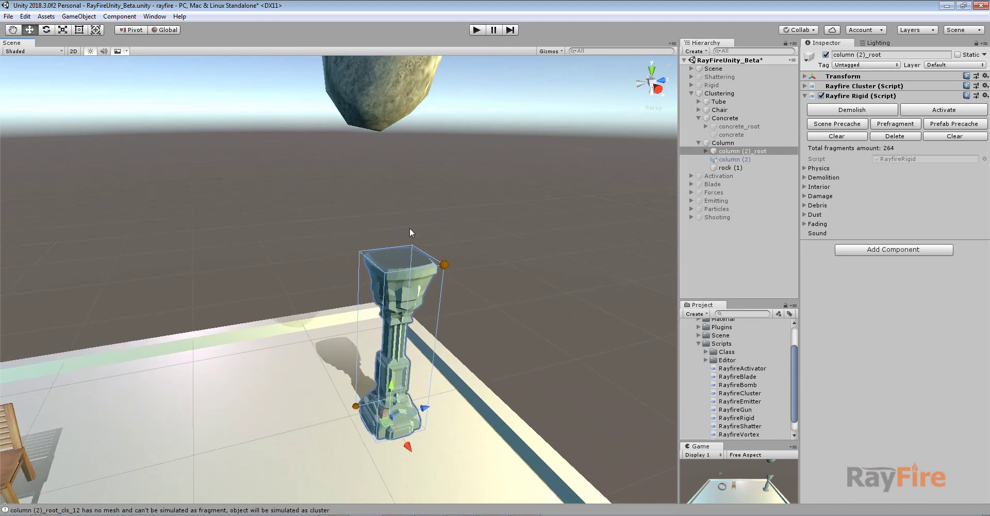
pyautogui.moveTo(417, 298); pyautogui.dragTo(409, 271, button='middle')
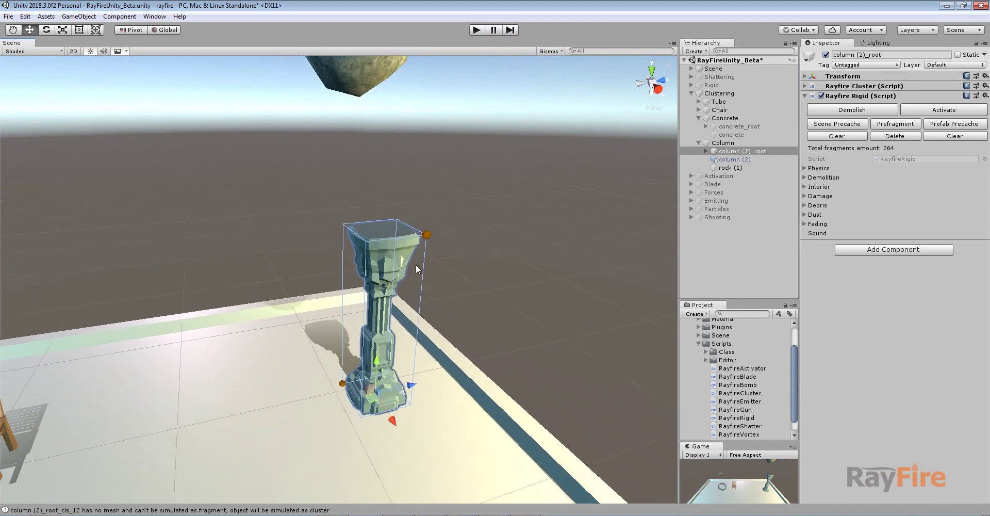
# - Select Cube (5) to Cube (14) forming the chair's backrest, view them up close, and clear the selection
pyautogui.moveTo(93, 378); pyautogui.dragTo(347, 309, button='middle')
pyautogui.moveTo(284, 259); pyautogui.dragTo(391, 339)
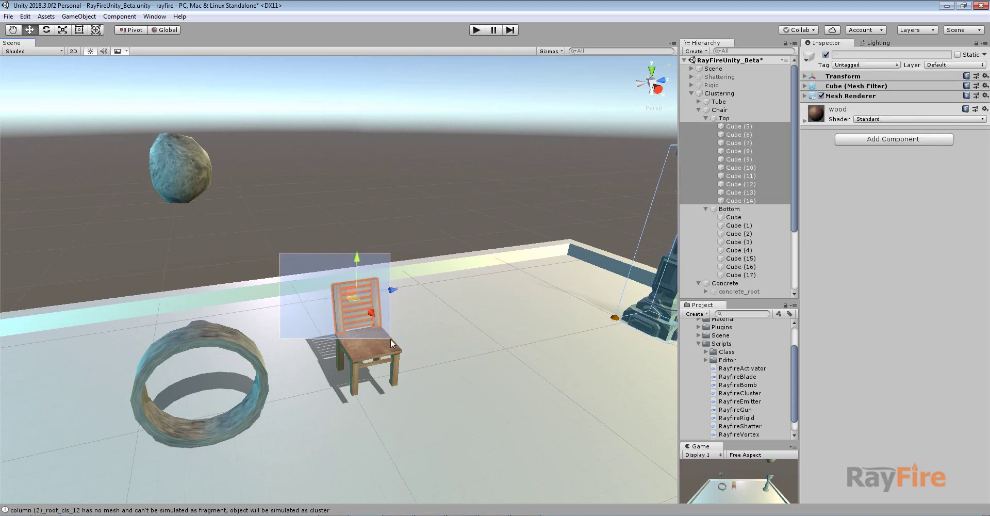
pyautogui.scroll(5, 392, 335)
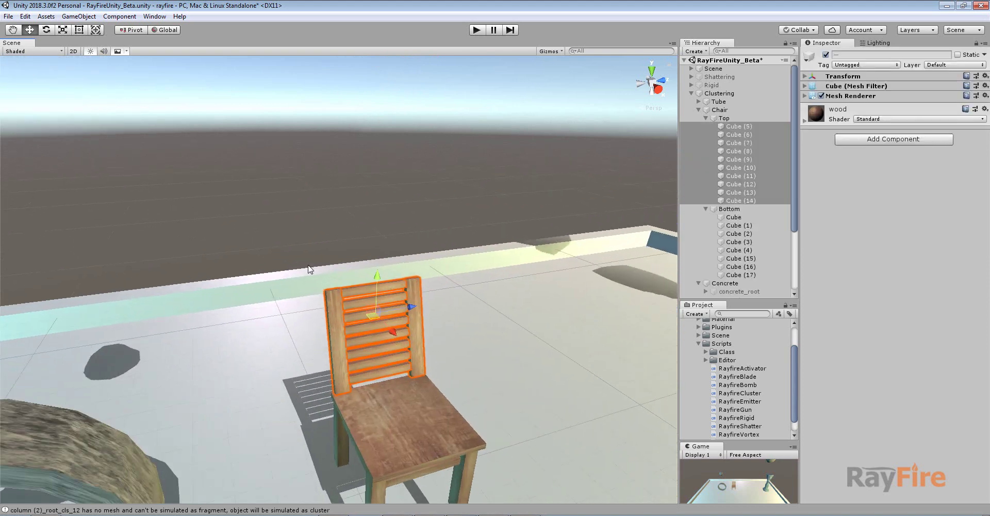
pyautogui.click(255, 224)
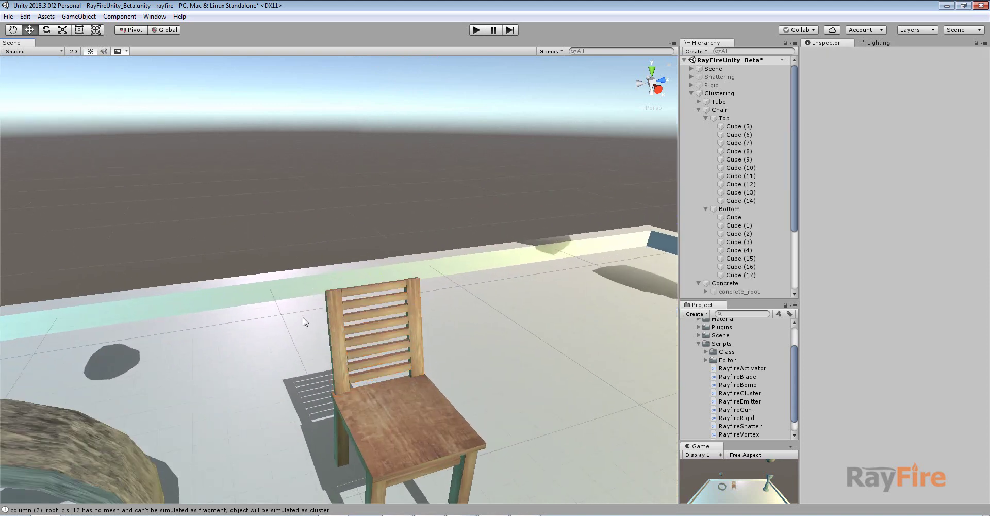
pyautogui.keyDown('alt'); pyautogui.moveTo(295, 279); pyautogui.dragTo(320, 378); pyautogui.keyUp('alt')
pyautogui.moveTo(320, 378); pyautogui.dragTo(349, 259, button='middle')
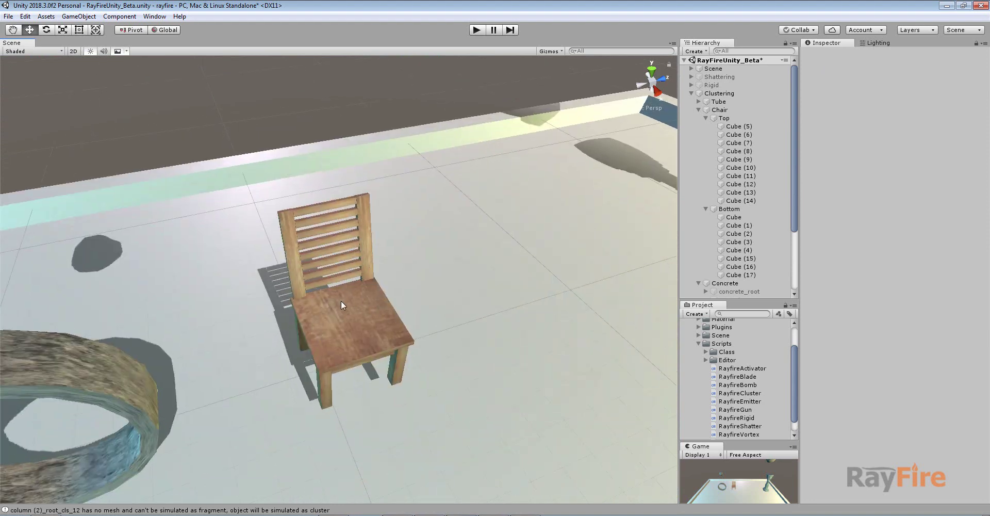
pyautogui.scroll(-6, 342, 304)
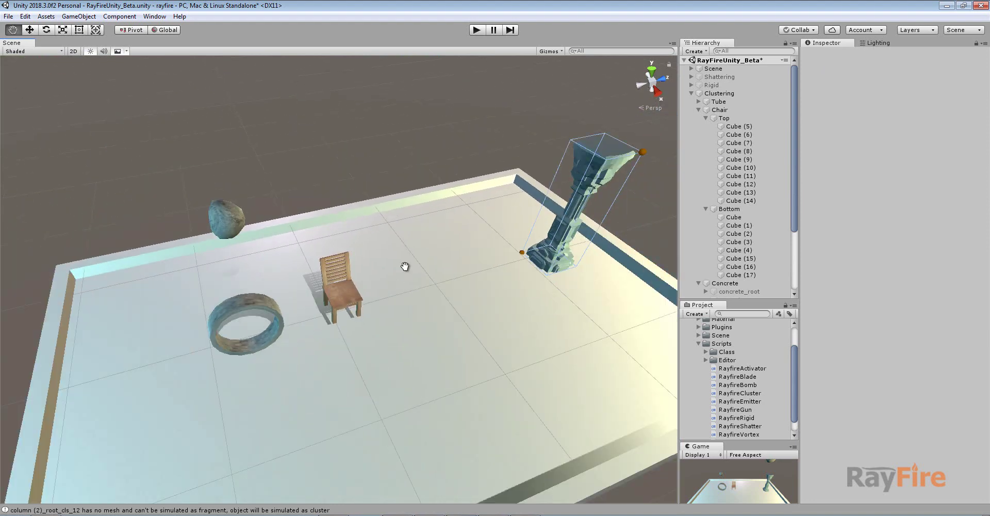
pyautogui.moveTo(351, 294)
pyautogui.keyDown('alt'); pyautogui.mouseDown()
pyautogui.moveTo(349, 275)
pyautogui.moveTo(342, 285)
pyautogui.mouseUp(); pyautogui.keyUp('alt')
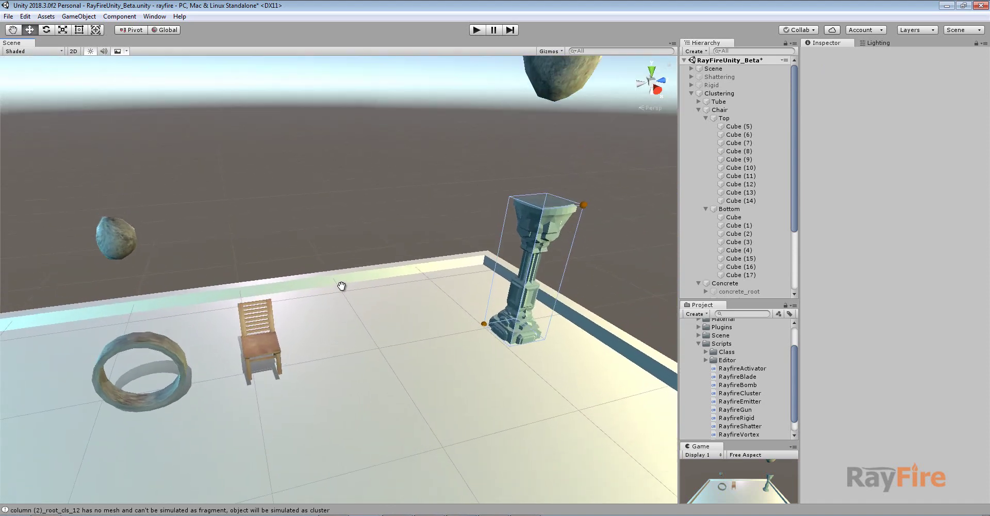
pyautogui.moveTo(347, 288); pyautogui.dragTo(353, 304, button='middle')
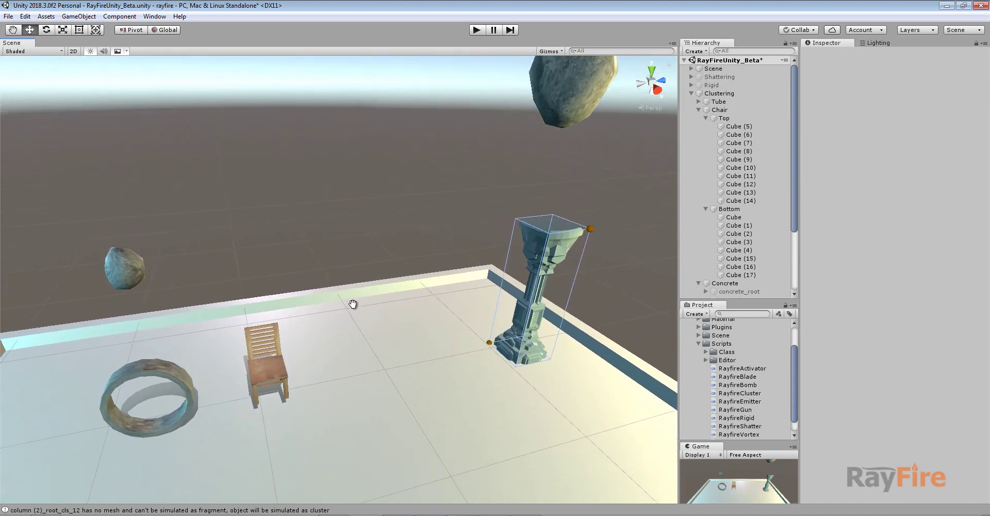